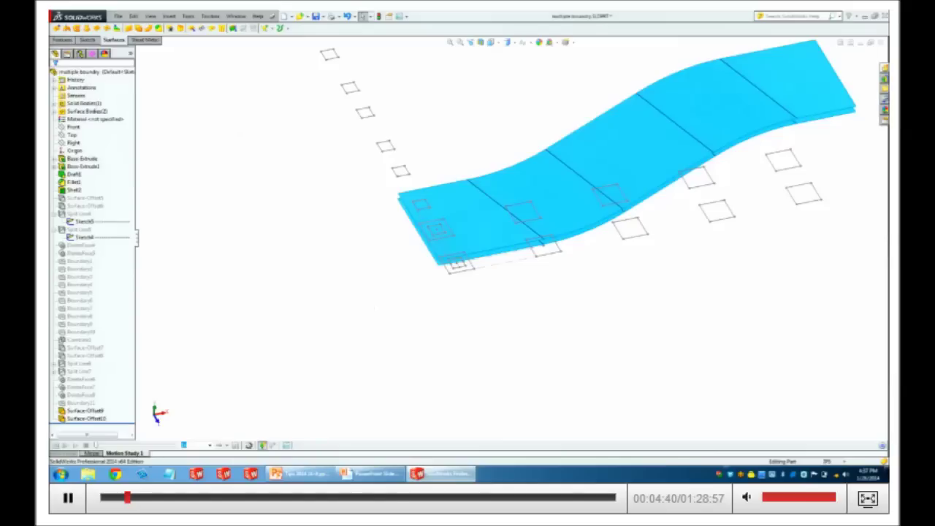
# Return to the model view and close the modified multiple boundry part.
pyautogui.click(89, 454)
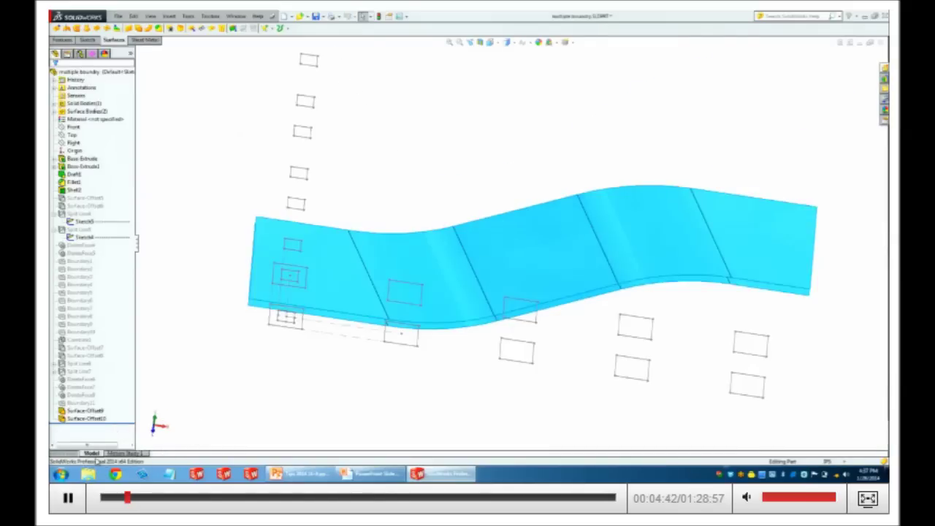
pyautogui.moveTo(246, 365)
pyautogui.mouseDown(button='middle')
pyautogui.moveTo(246, 348)
pyautogui.moveTo(359, 328)
pyautogui.moveTo(347, 349)
pyautogui.moveTo(369, 331)
pyautogui.moveTo(344, 343)
pyautogui.mouseUp(button='middle')
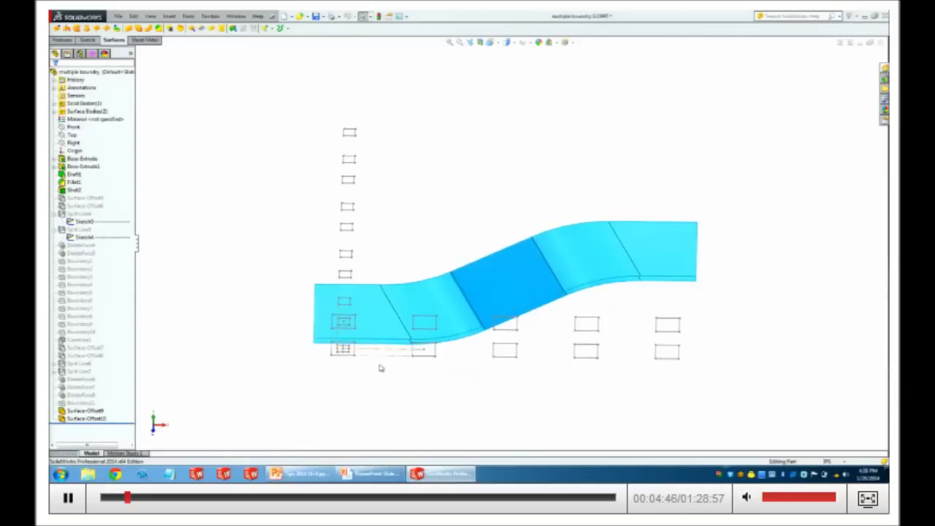
pyautogui.scroll(-1, 379, 367)
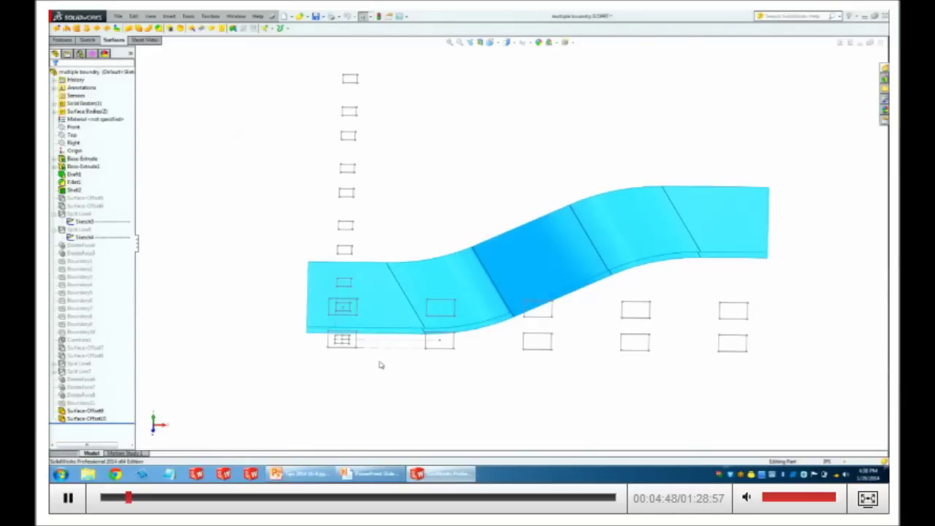
pyautogui.click(881, 42)
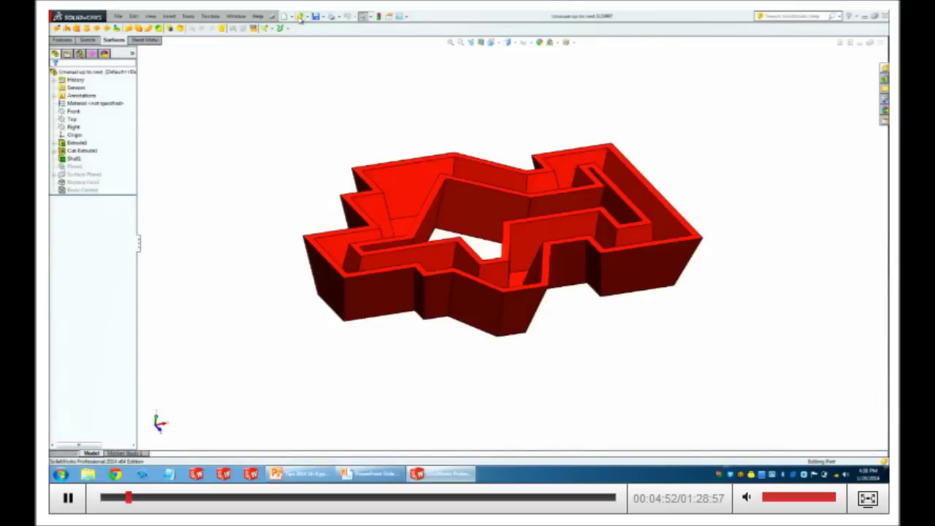
# Open multiple boundry.SLDPRT with the file list filtered to parts, and activate its Sketches display state.
pyautogui.click(300, 17)
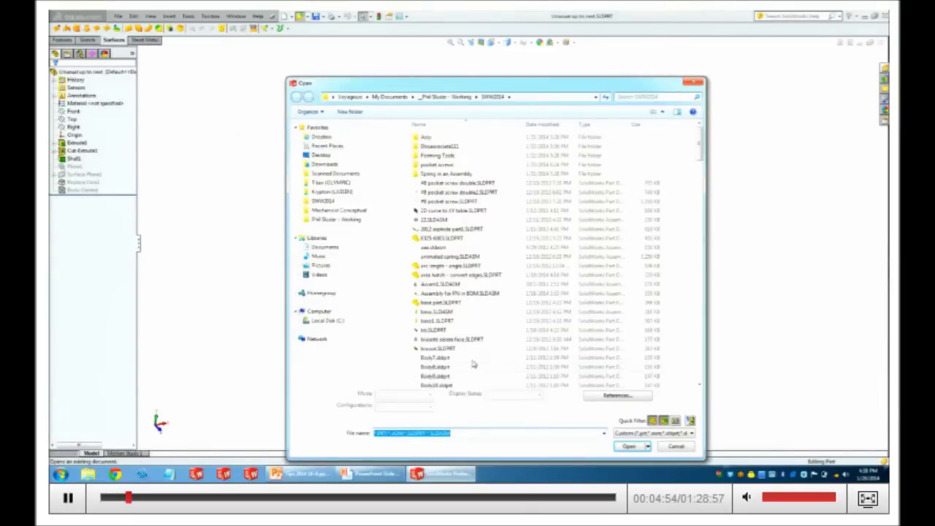
pyautogui.click(490, 285)
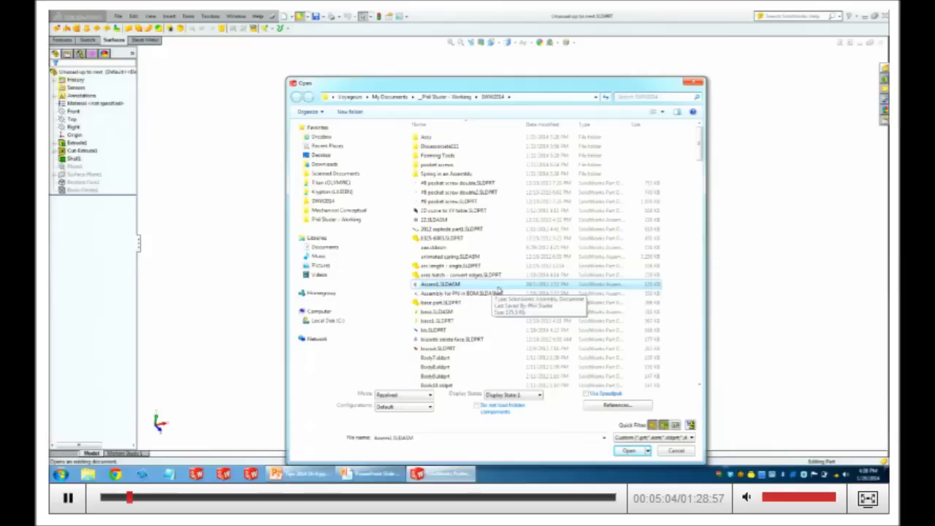
pyautogui.click(653, 424)
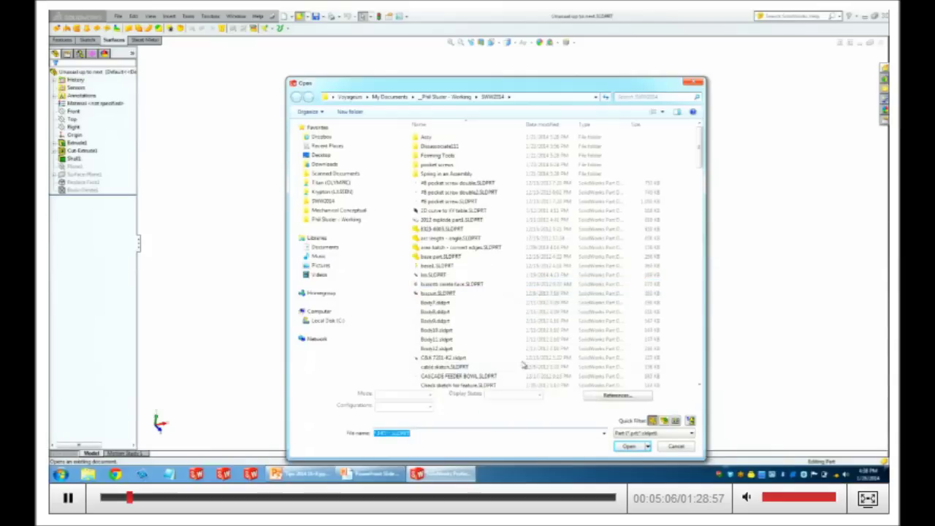
pyautogui.click(458, 314)
pyautogui.press('m')
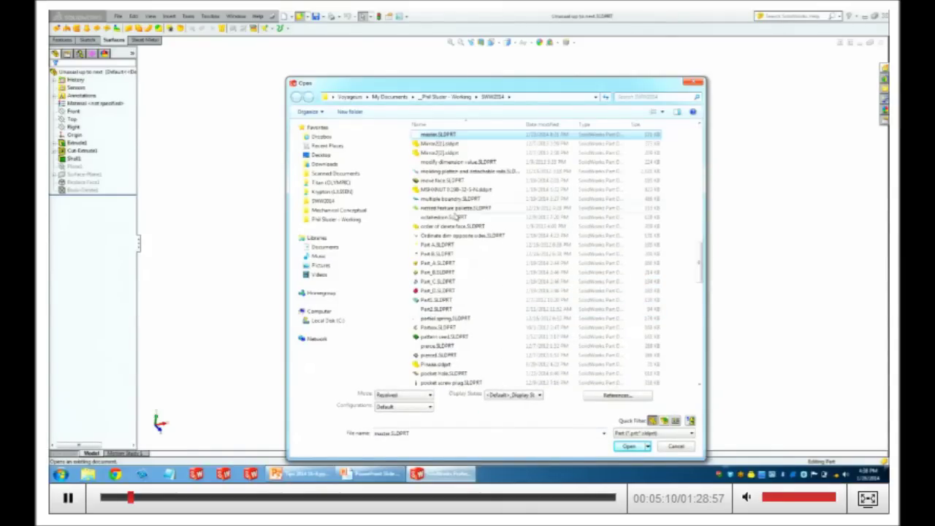
pyautogui.doubleClick(457, 199)
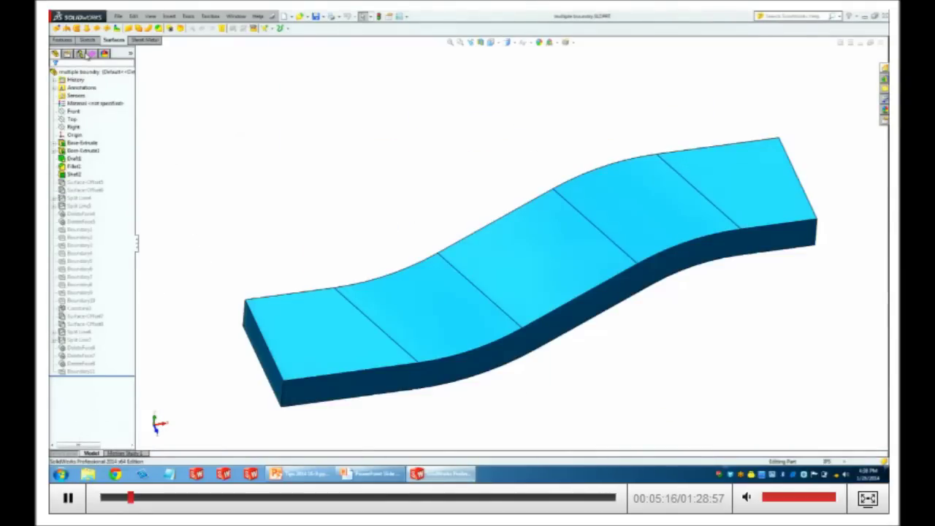
pyautogui.click(80, 54)
pyautogui.doubleClick(76, 427)
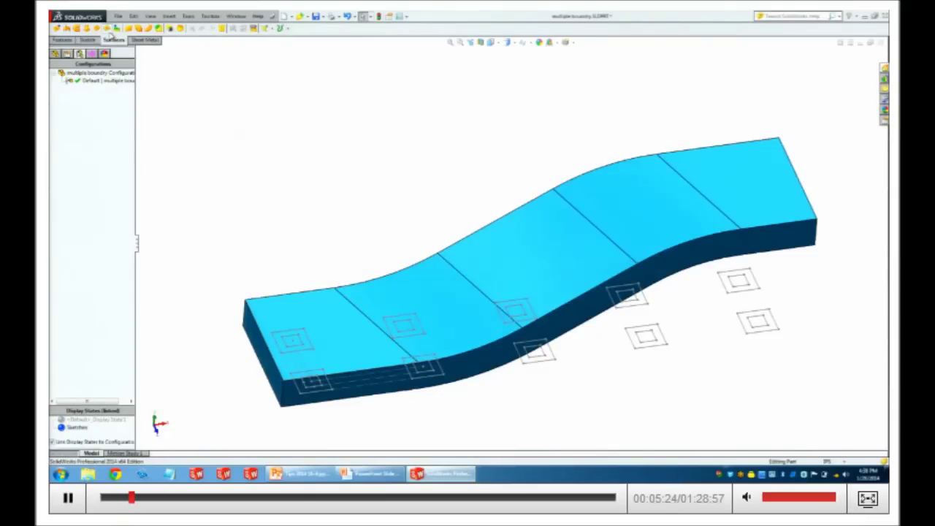
# Create an offset surface 0.125 in from the five top faces of the wavy solid.
pyautogui.click(138, 27)
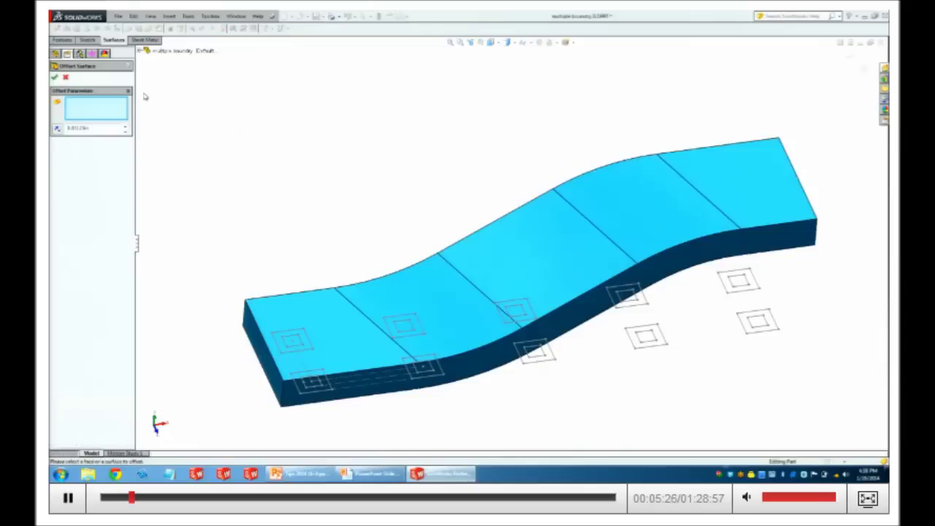
pyautogui.click(298, 314)
pyautogui.click(438, 281)
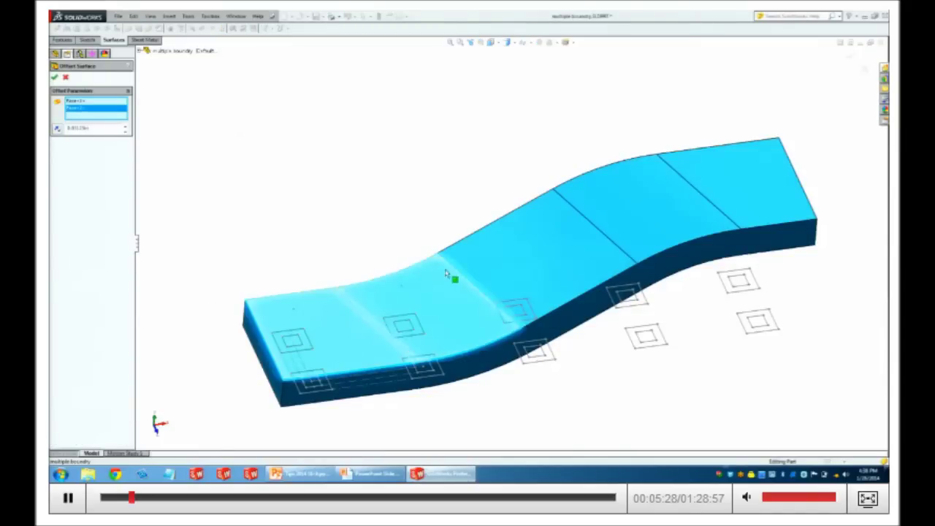
pyautogui.click(471, 246)
pyautogui.click(616, 228)
pyautogui.click(727, 199)
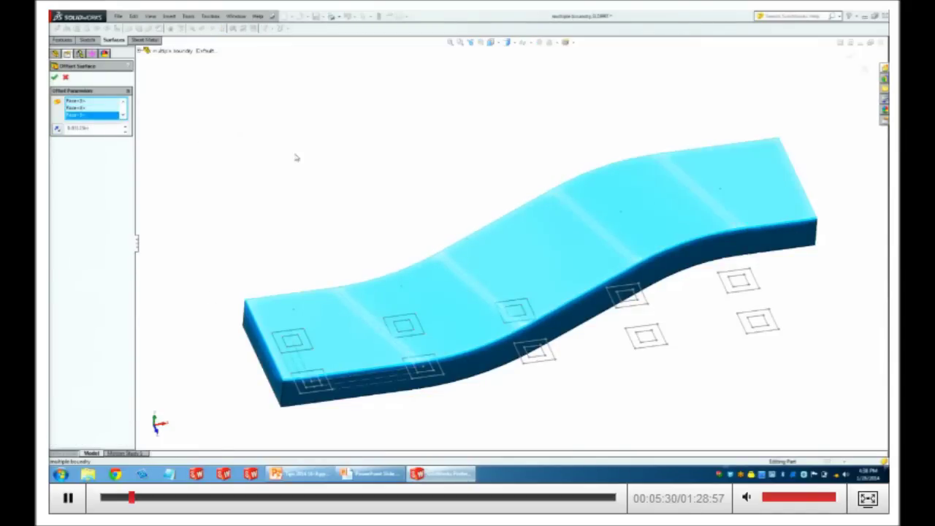
pyautogui.click(125, 127)
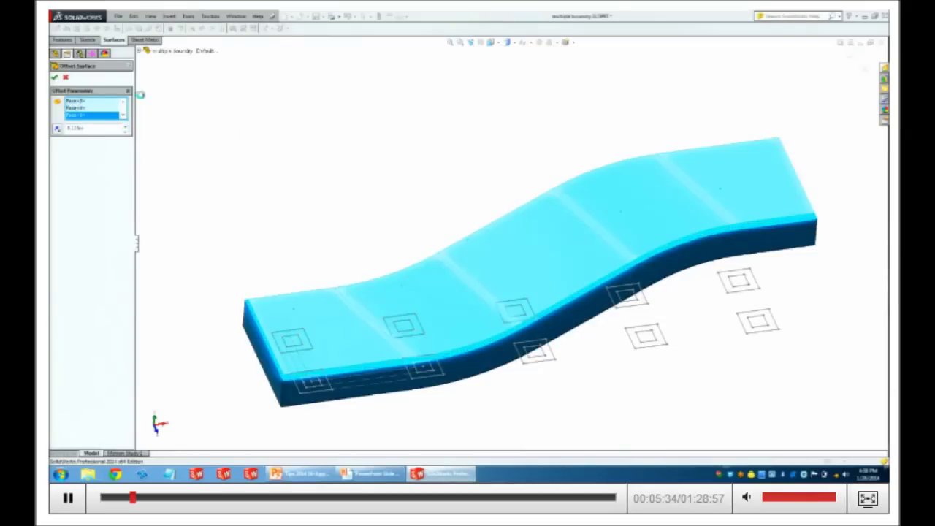
pyautogui.click(54, 77)
# Copy the solid's own top faces, beneath the offset surface, as a surface with zero offset distance.
pyautogui.scroll(-3, 371, 354)
pyautogui.click(382, 367)
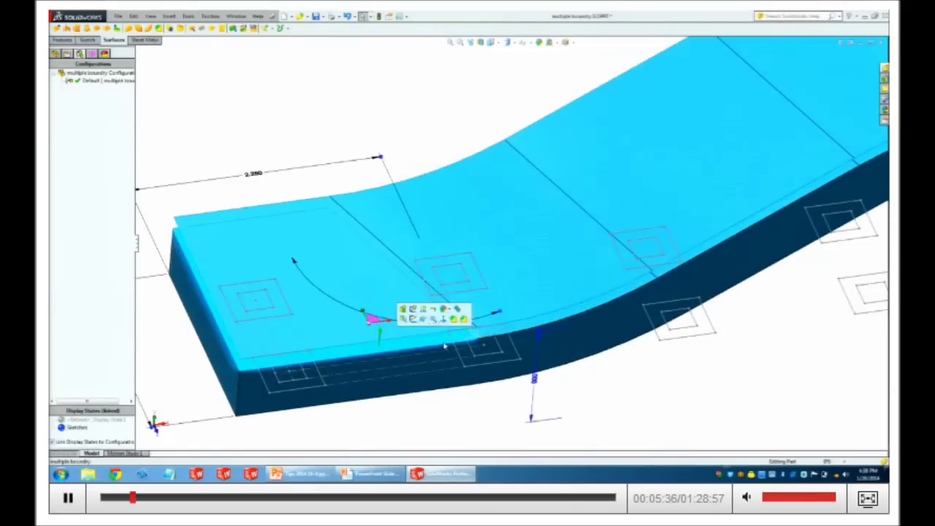
pyautogui.click(552, 325)
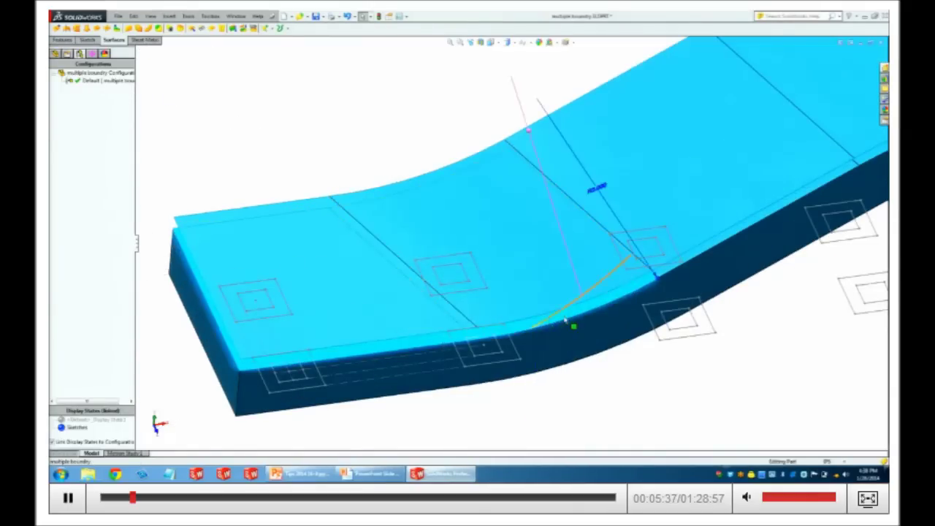
pyautogui.click(703, 254)
pyautogui.scroll(5, 698, 244)
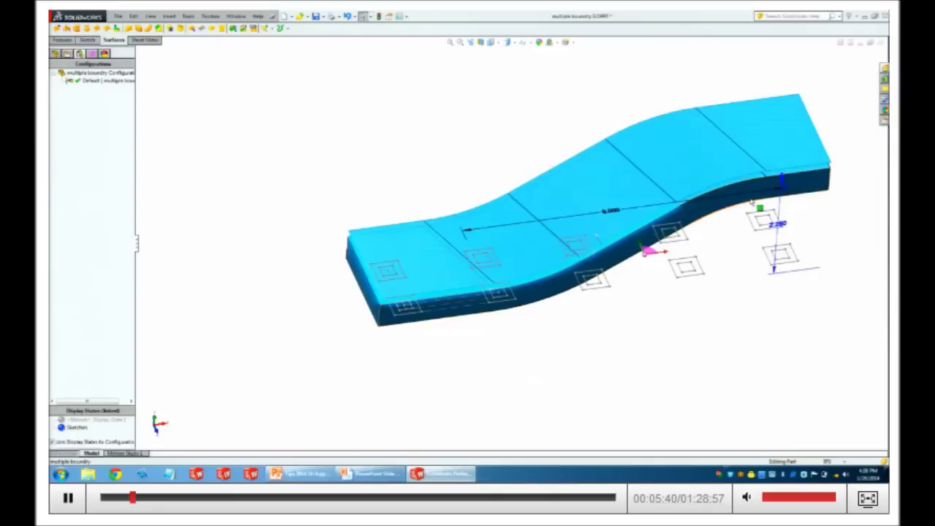
pyautogui.scroll(-4, 734, 184)
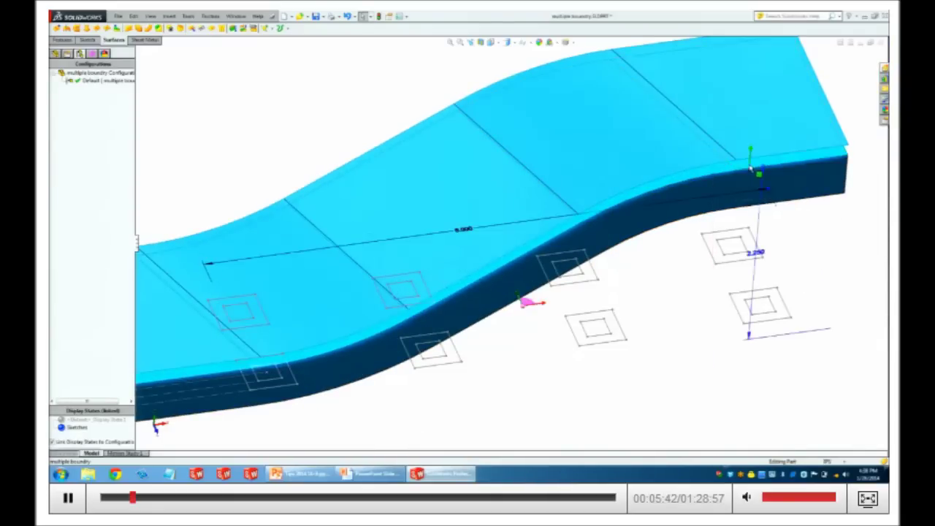
pyautogui.scroll(3, 545, 358)
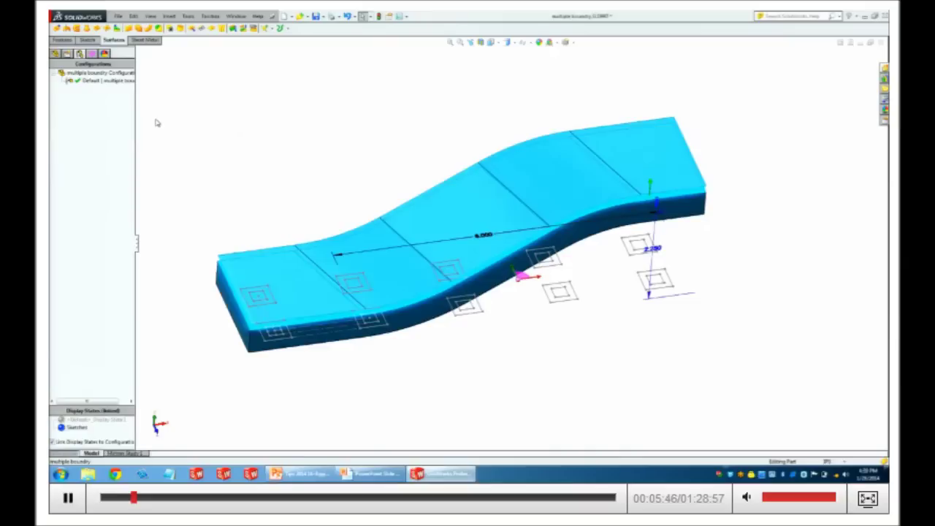
pyautogui.click(139, 29)
pyautogui.doubleClick(105, 129)
pyautogui.write('0')
pyautogui.press('Return')
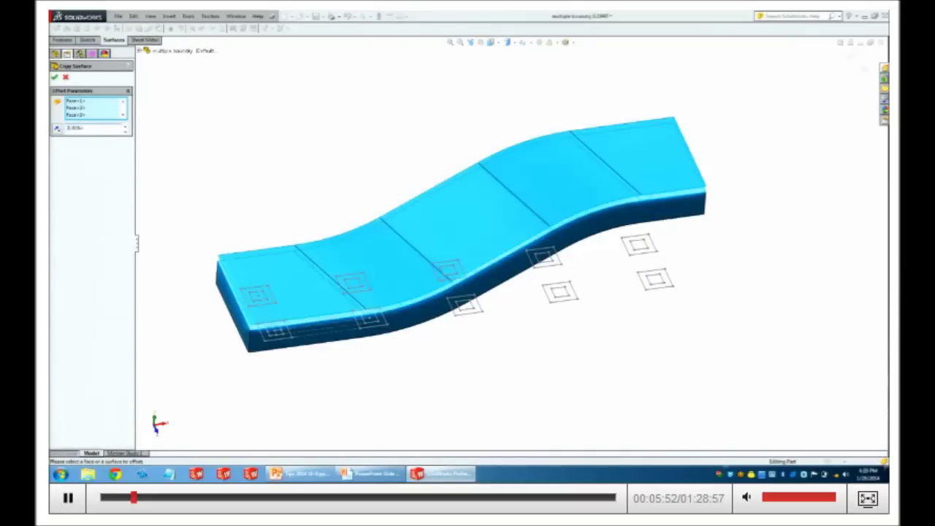
pyautogui.click(54, 77)
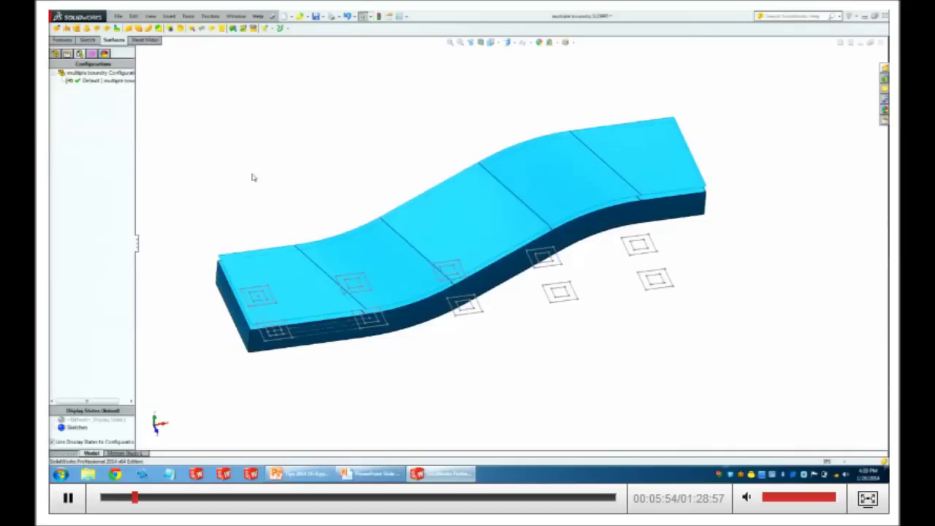
# Hide the solid body beneath the two surfaces.
pyautogui.rightClick(262, 348)
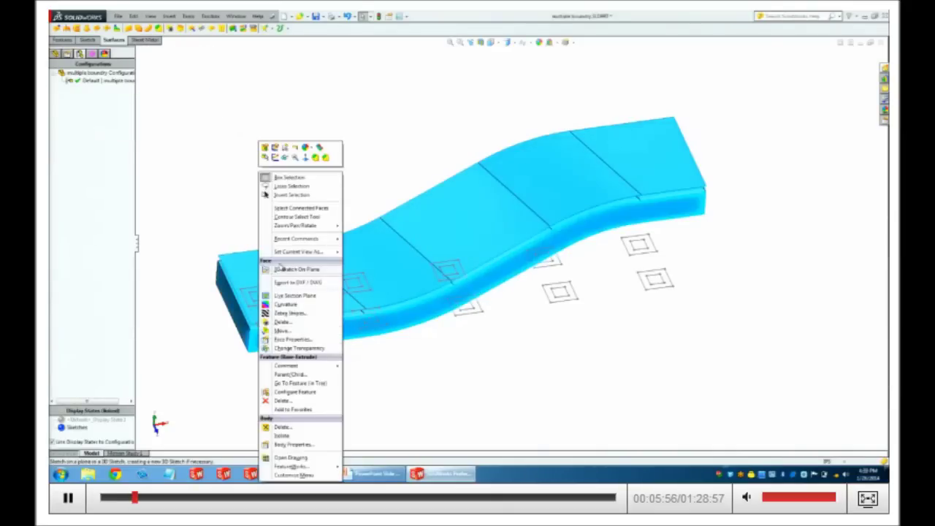
pyautogui.click(295, 158)
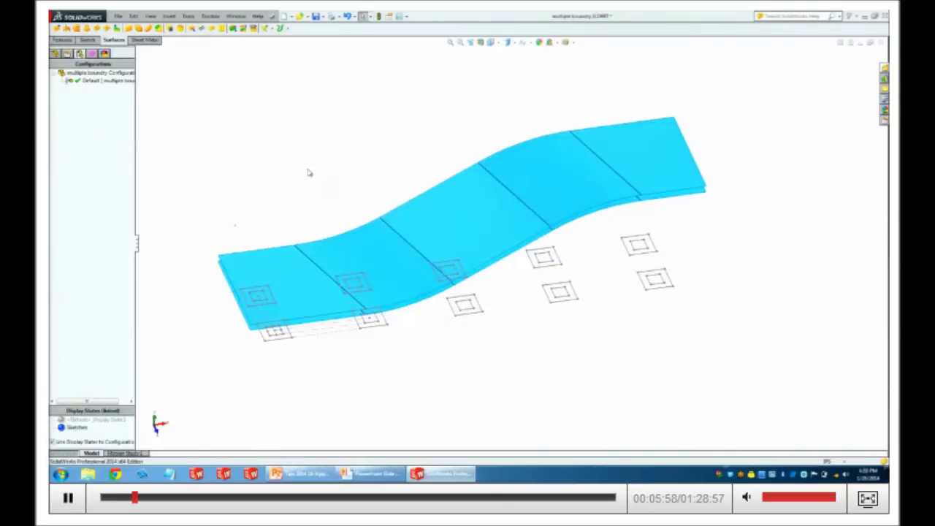
pyautogui.scroll(-3, 359, 330)
pyautogui.moveTo(359, 330)
pyautogui.mouseDown(button='middle')
pyautogui.moveTo(368, 373)
pyautogui.moveTo(366, 328)
pyautogui.mouseUp(button='middle')
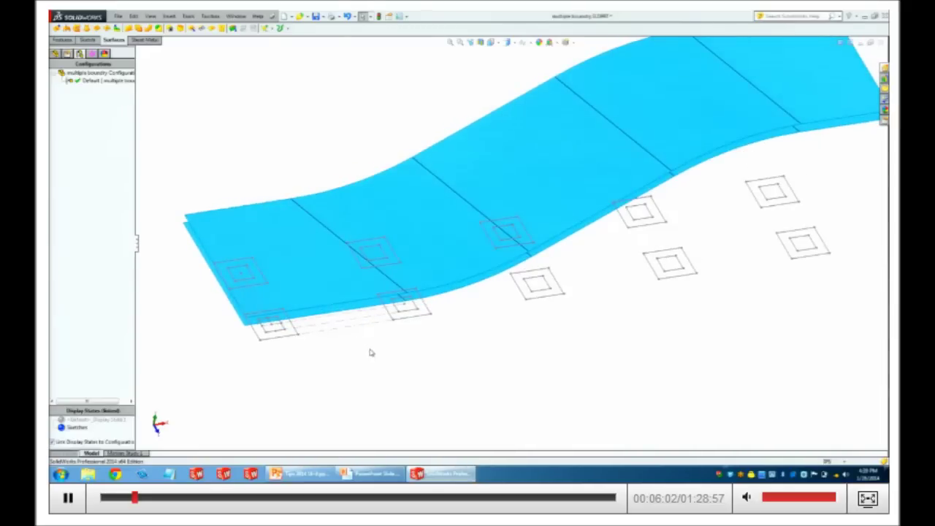
# Create a projection split line from the sketch of small squares onto all five faces of the upper surface.
pyautogui.click(169, 16)
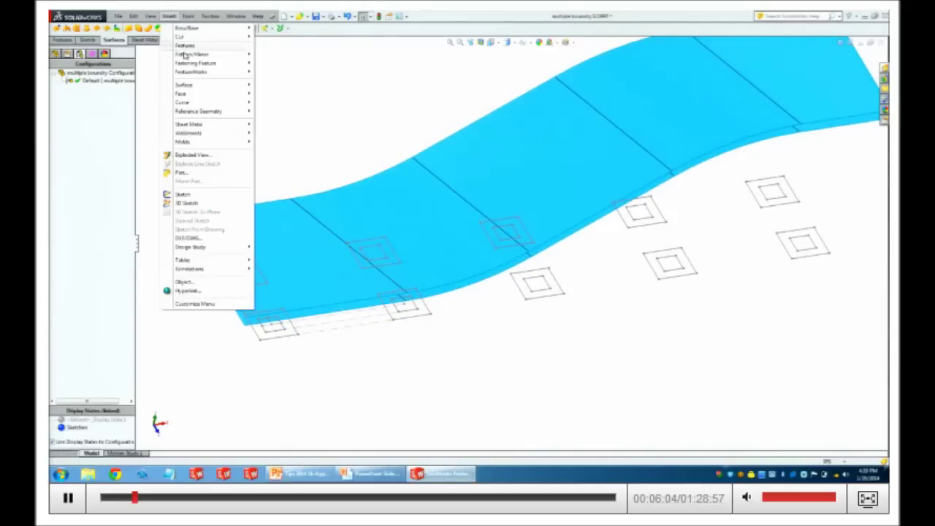
pyautogui.moveTo(198, 103)
pyautogui.click(278, 102)
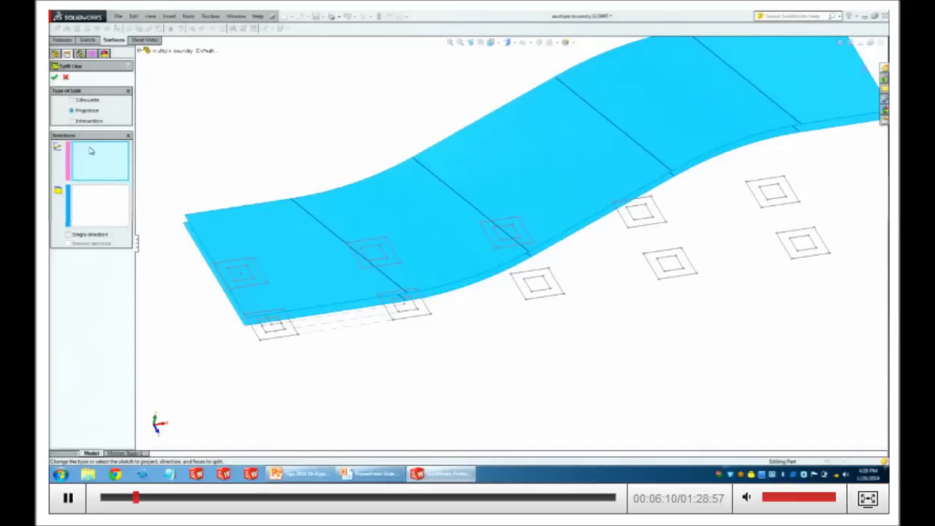
pyautogui.click(247, 272)
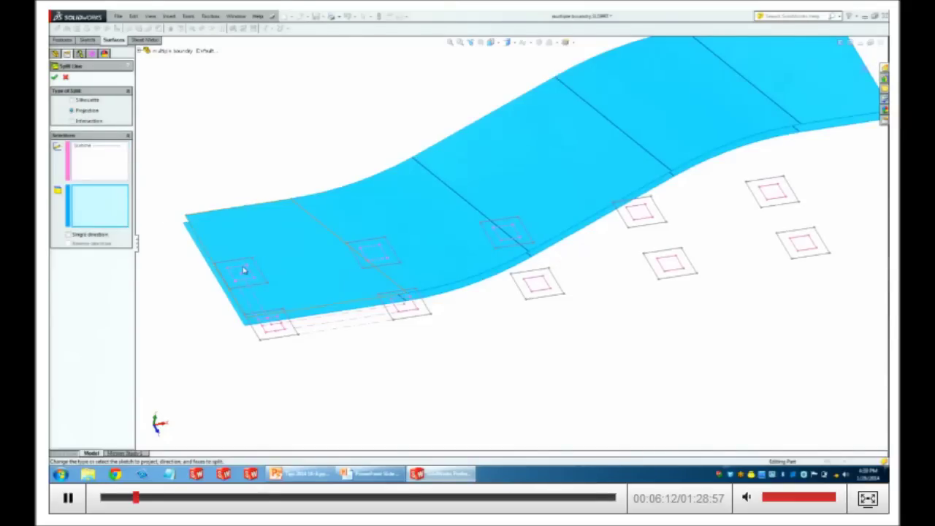
pyautogui.click(281, 228)
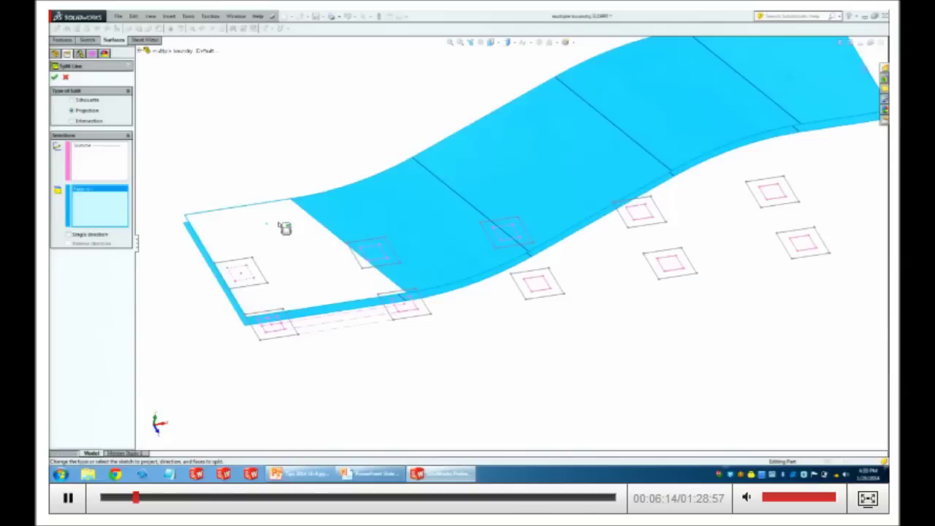
pyautogui.click(437, 187)
pyautogui.click(525, 163)
pyautogui.click(648, 111)
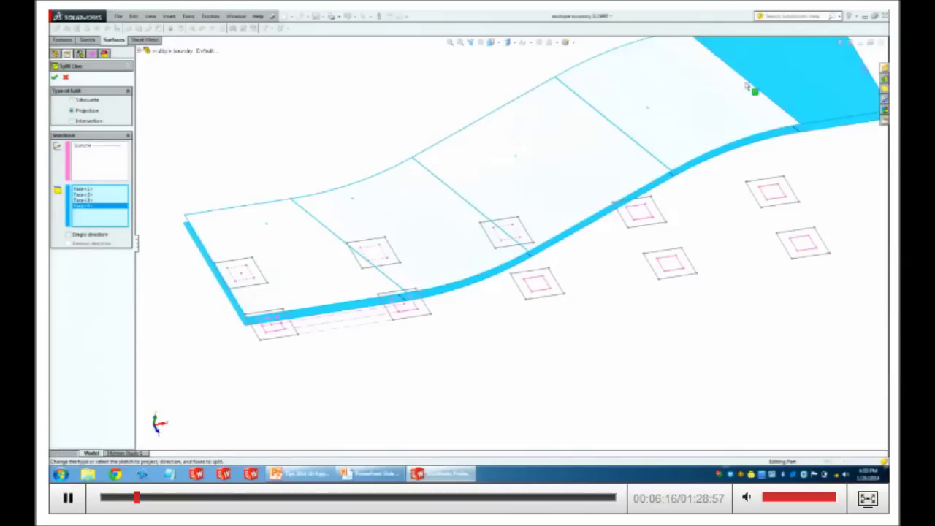
pyautogui.click(790, 79)
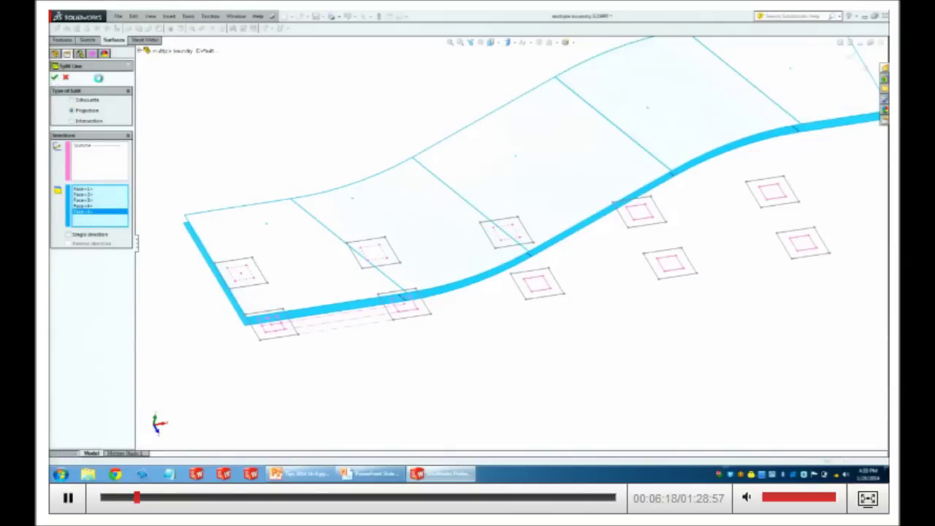
pyautogui.click(54, 78)
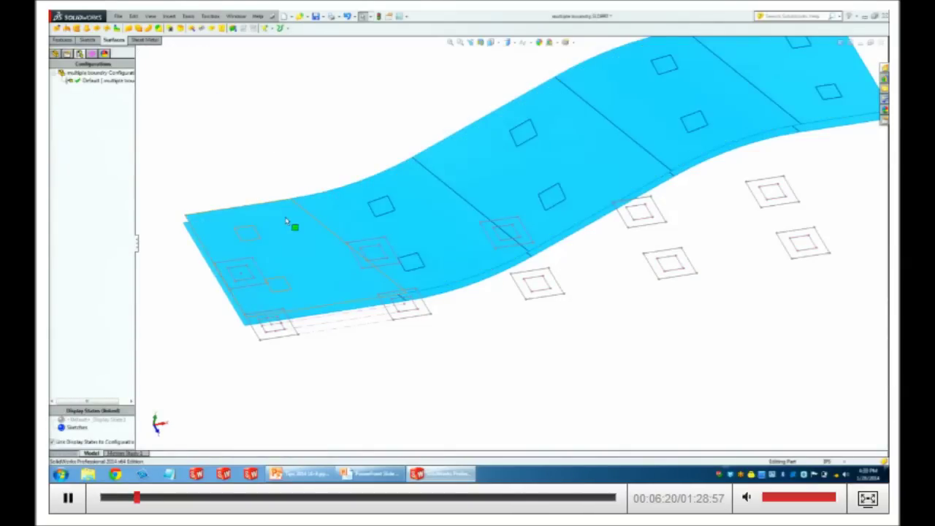
# Delete the five large faces of the upper surface around the small squares, using the plain Delete option.
pyautogui.click(342, 209)
pyautogui.click(358, 204)
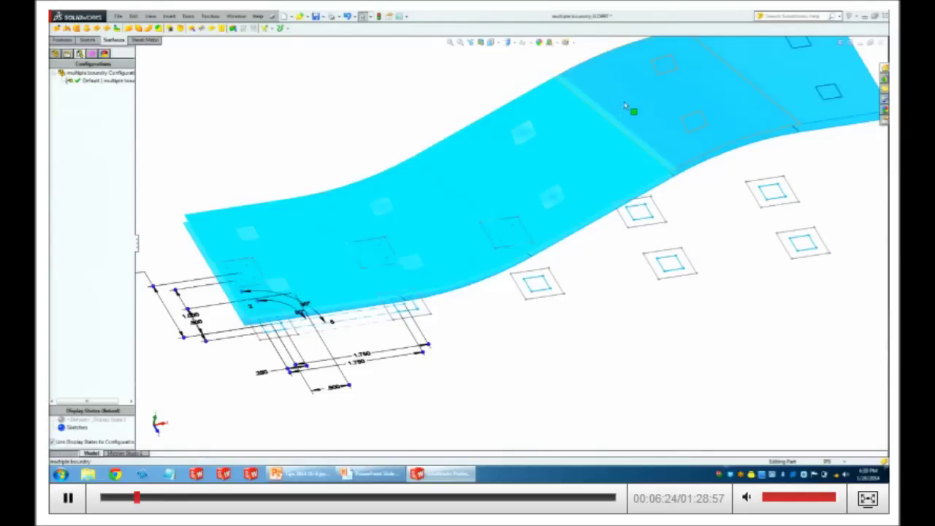
pyautogui.rightClick(759, 61)
pyautogui.moveTo(793, 113)
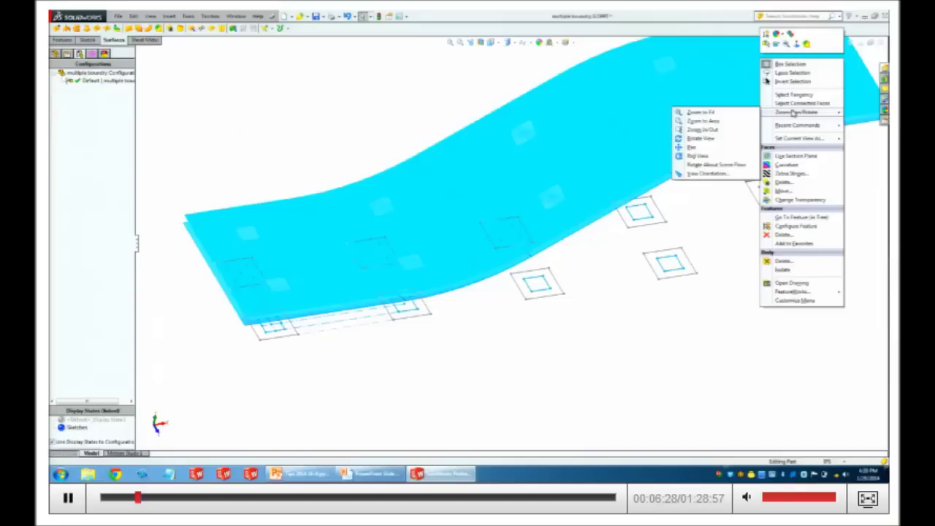
pyautogui.click(782, 182)
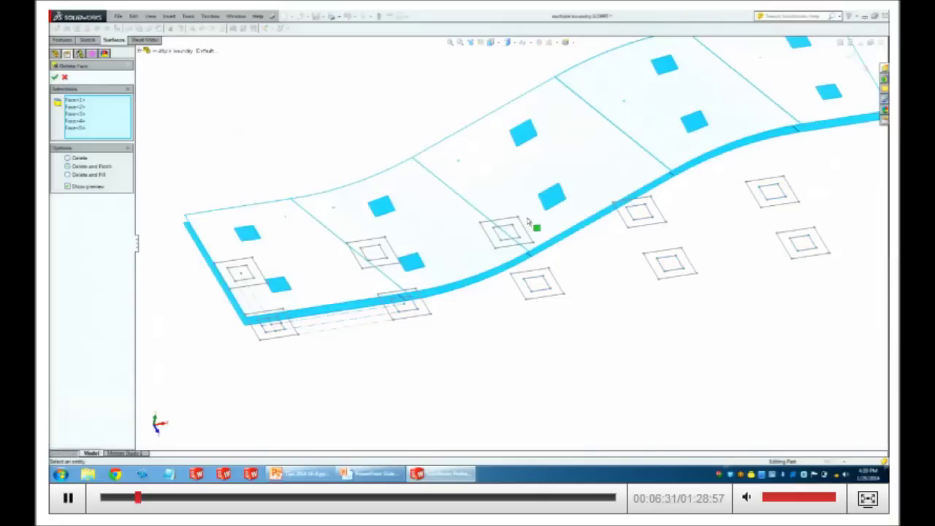
pyautogui.click(76, 162)
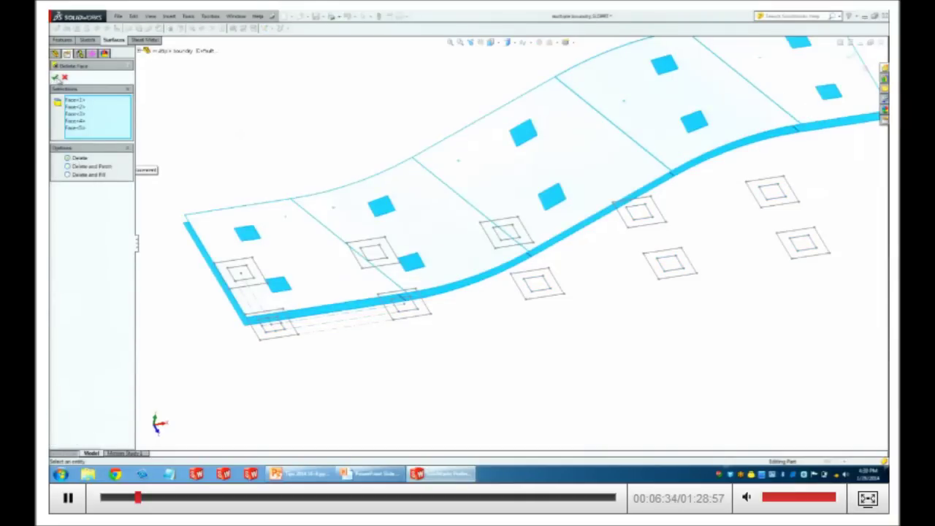
pyautogui.click(55, 77)
# Create a projection split line from the sketch of large squares onto all five faces of the lower surface.
pyautogui.moveTo(240, 119); pyautogui.dragTo(271, 53, button='middle')
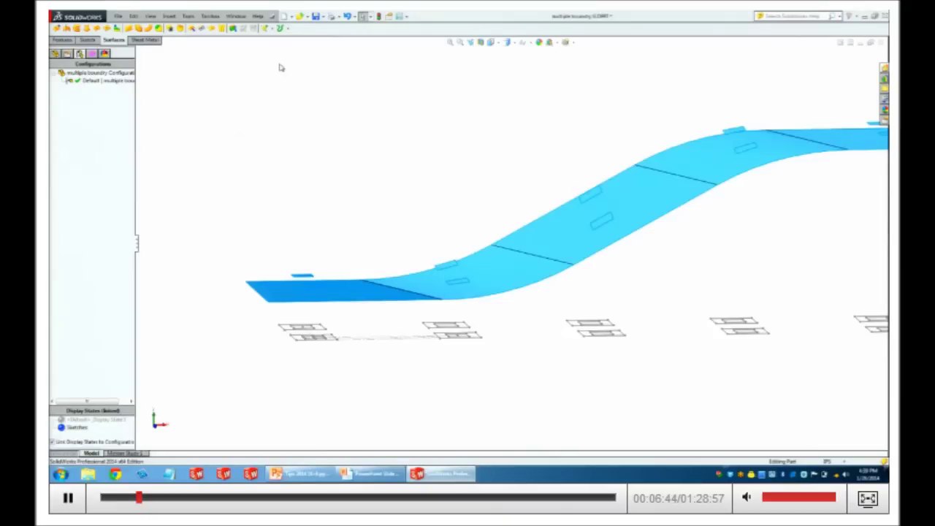
pyautogui.moveTo(398, 169); pyautogui.dragTo(390, 236, button='middle')
pyautogui.scroll(2, 377, 343)
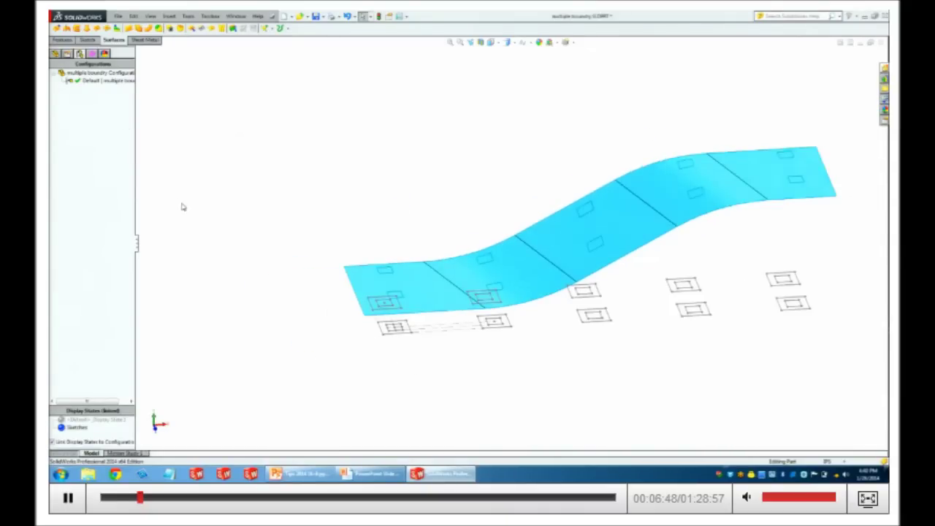
pyautogui.click(169, 15)
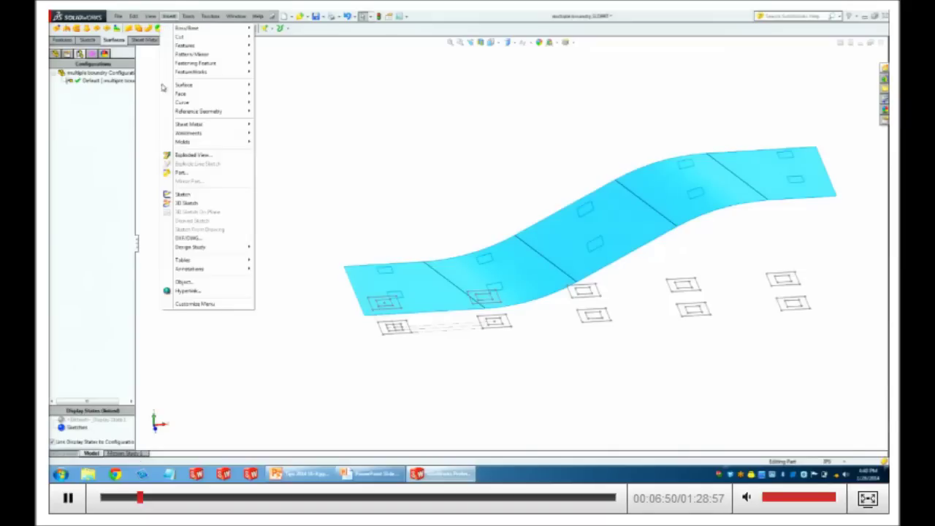
pyautogui.moveTo(198, 105)
pyautogui.click(288, 103)
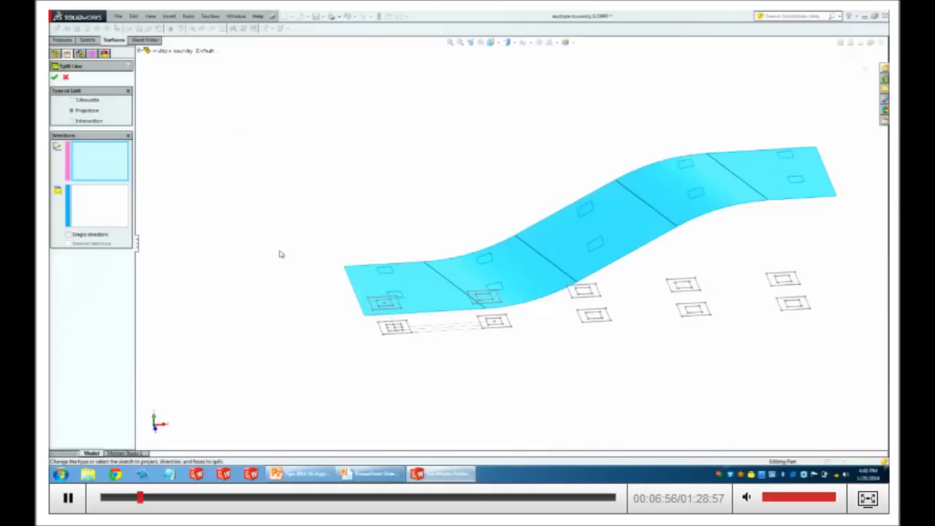
pyautogui.click(400, 336)
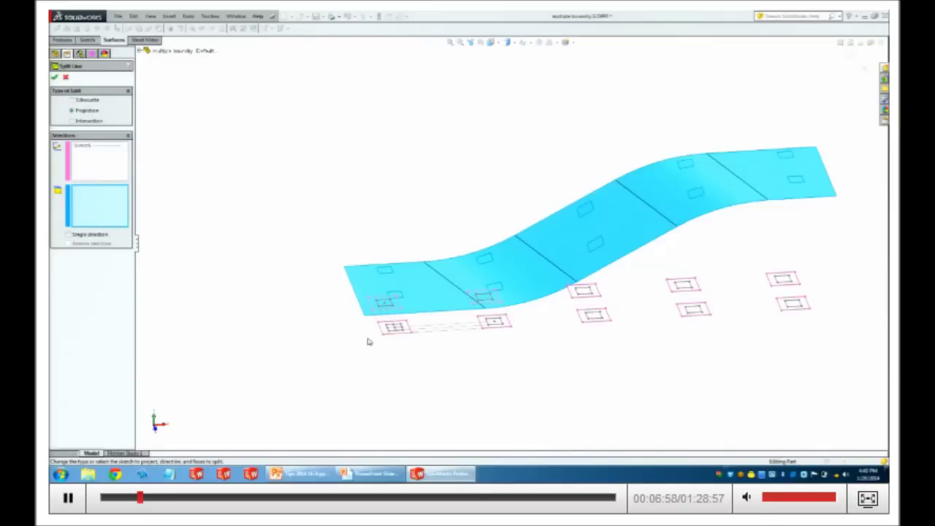
pyautogui.click(425, 286)
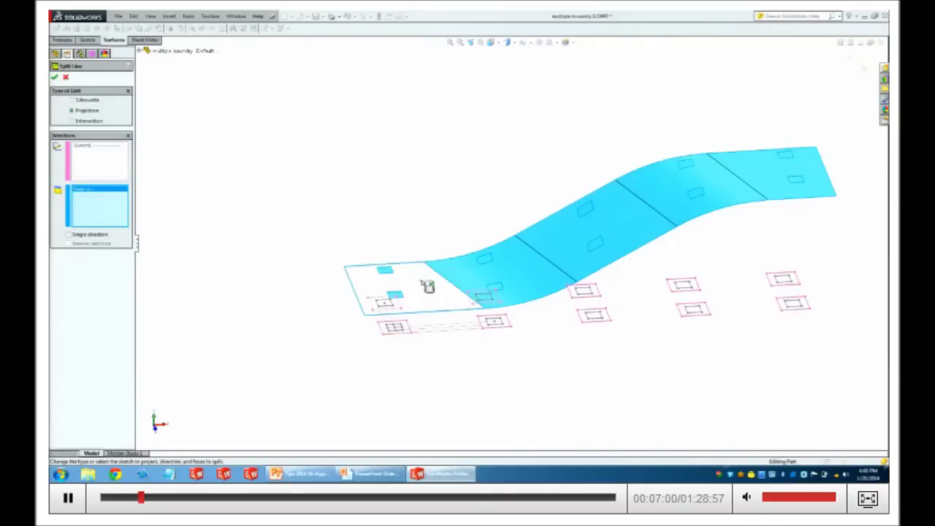
pyautogui.click(523, 276)
pyautogui.click(569, 241)
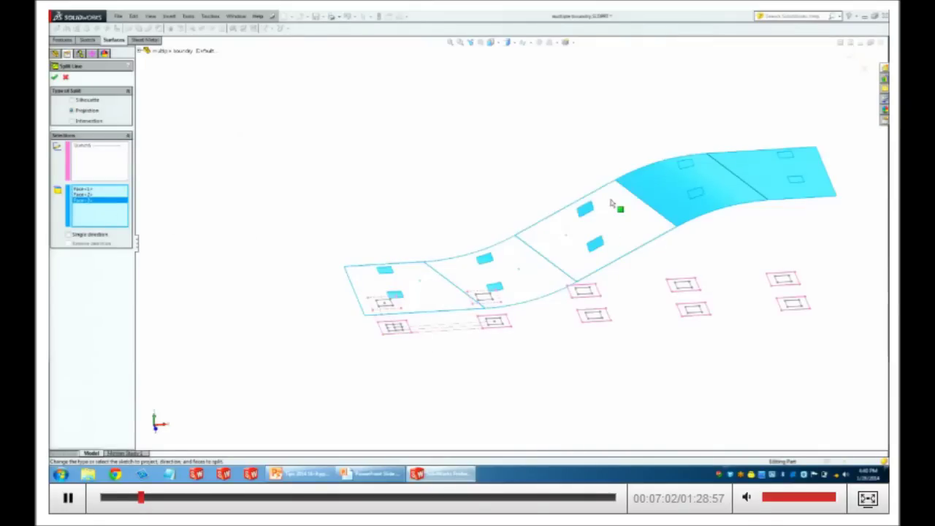
pyautogui.click(679, 202)
pyautogui.click(758, 180)
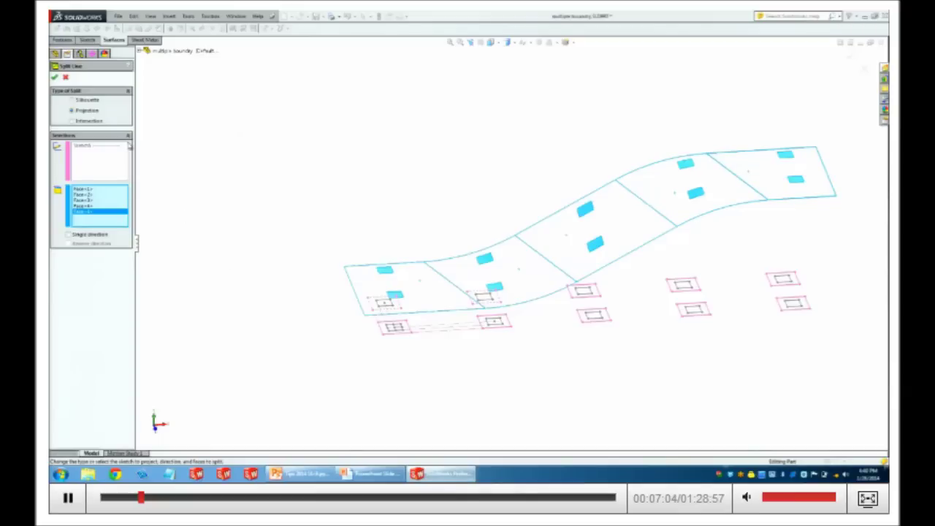
pyautogui.click(55, 76)
# Delete the five large faces of the lower surface around the large square patches.
pyautogui.click(369, 295)
pyautogui.click(455, 282)
pyautogui.click(558, 242)
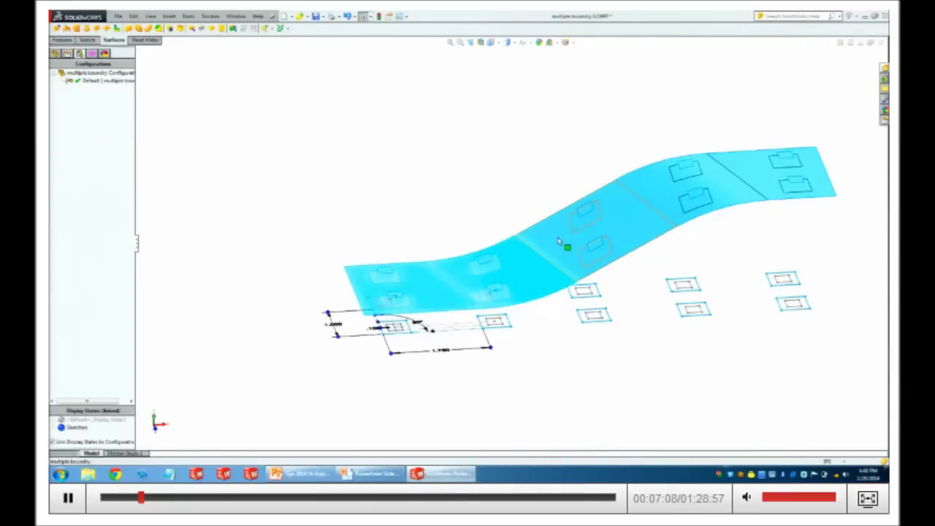
pyautogui.click(705, 205)
pyautogui.click(751, 175)
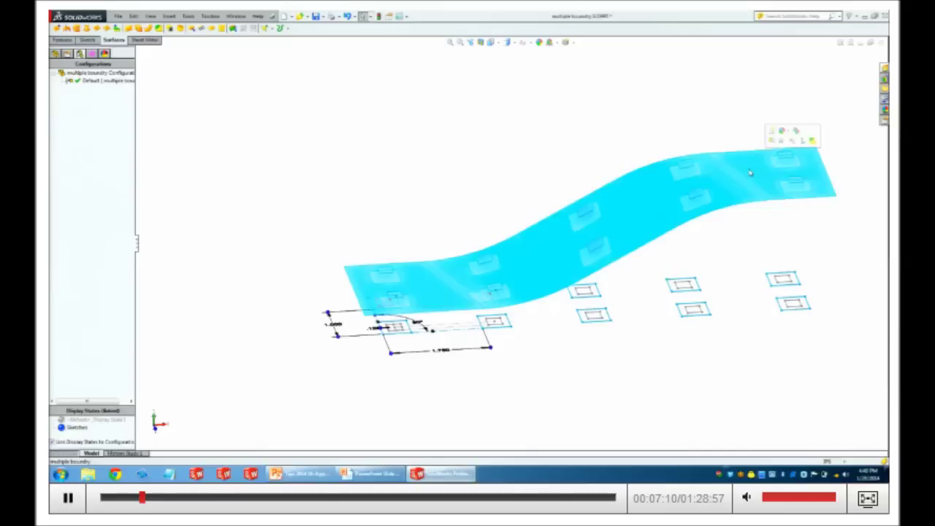
pyautogui.rightClick(750, 172)
pyautogui.click(782, 300)
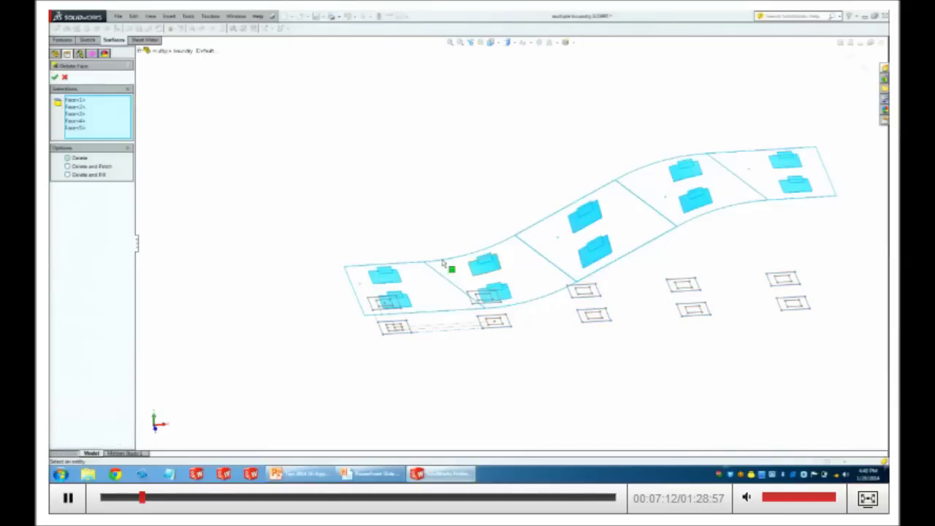
pyautogui.click(54, 77)
# Hide the large-square sketch and the small-square sketch below the patches.
pyautogui.moveTo(219, 115); pyautogui.dragTo(285, 162, button='middle')
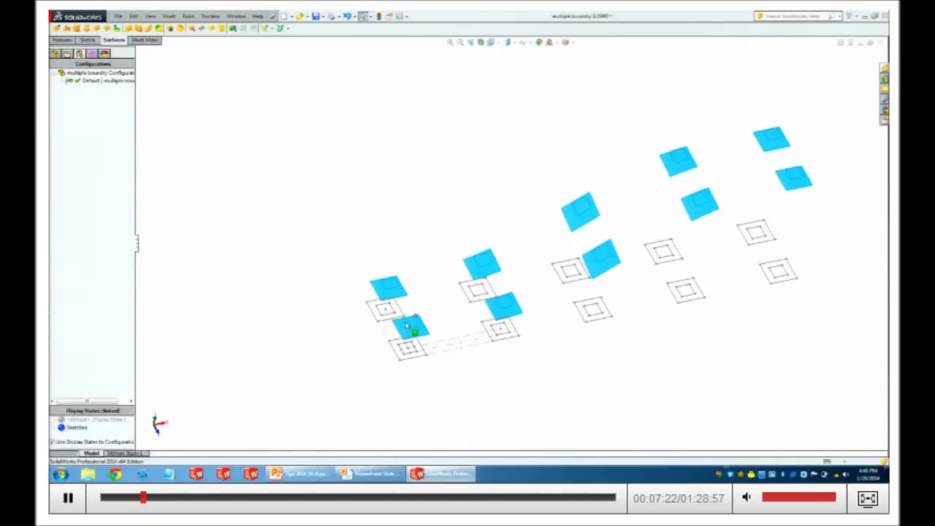
pyautogui.rightClick(374, 315)
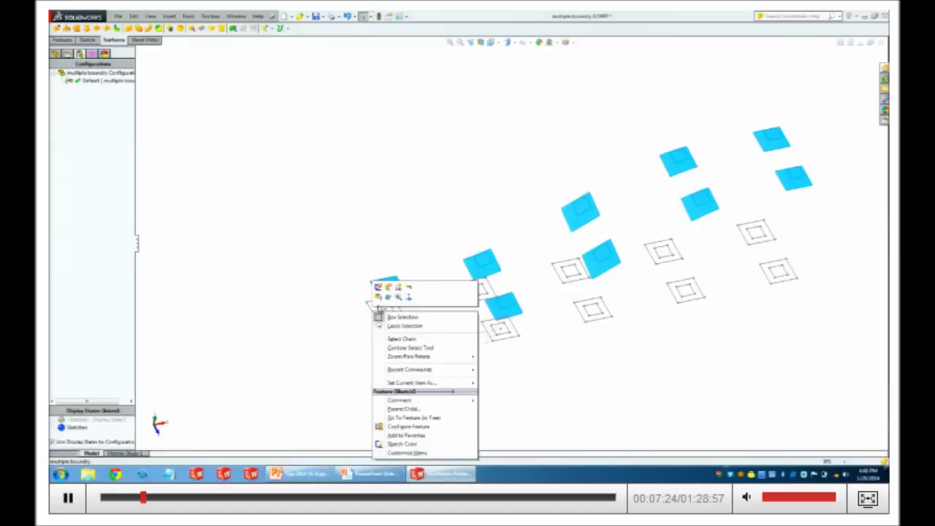
pyautogui.click(392, 300)
pyautogui.rightClick(382, 313)
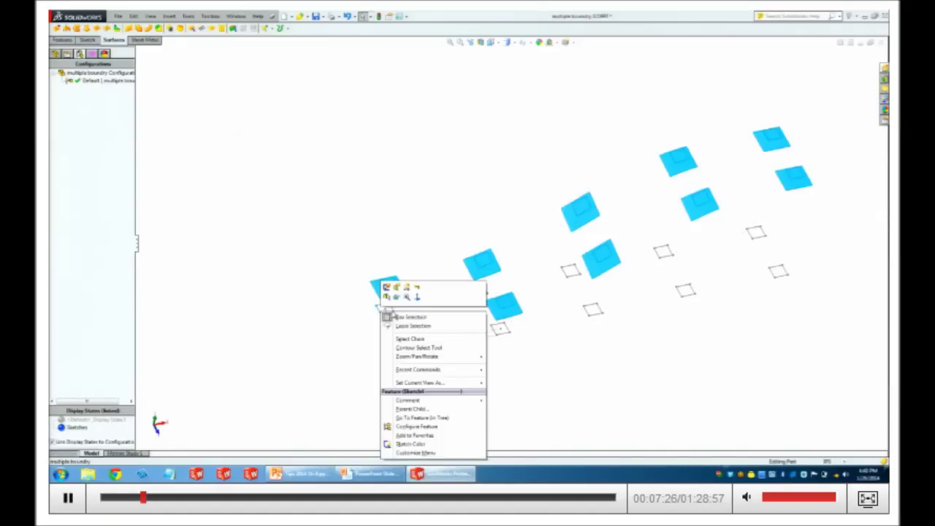
pyautogui.click(398, 298)
# Create a boundary boss between the large and small square patches of one pair in the lowest row, matching their near corners.
pyautogui.moveTo(389, 264)
pyautogui.mouseDown(button='middle')
pyautogui.moveTo(430, 251)
pyautogui.moveTo(388, 239)
pyautogui.moveTo(432, 265)
pyautogui.moveTo(464, 346)
pyautogui.mouseUp(button='middle')
pyautogui.scroll(-3, 467, 345)
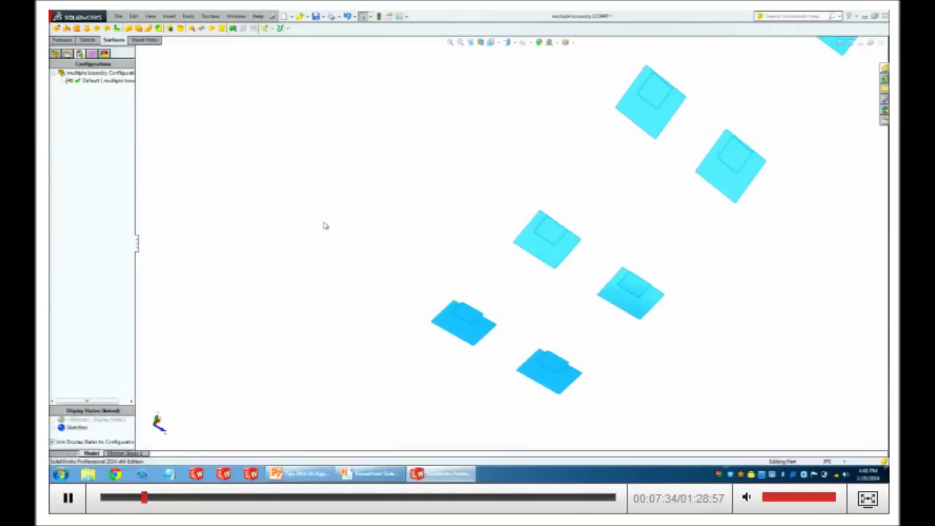
pyautogui.click(88, 41)
pyautogui.click(63, 40)
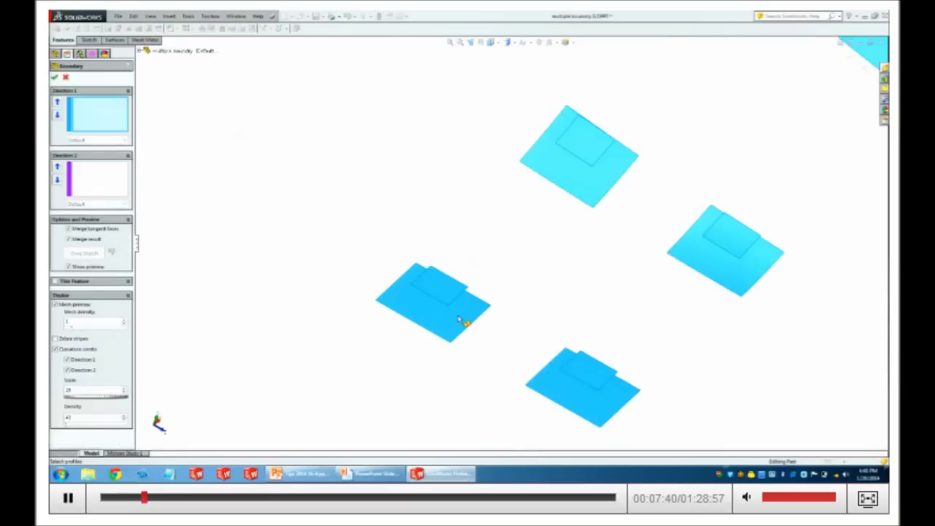
pyautogui.scroll(-2, 457, 321)
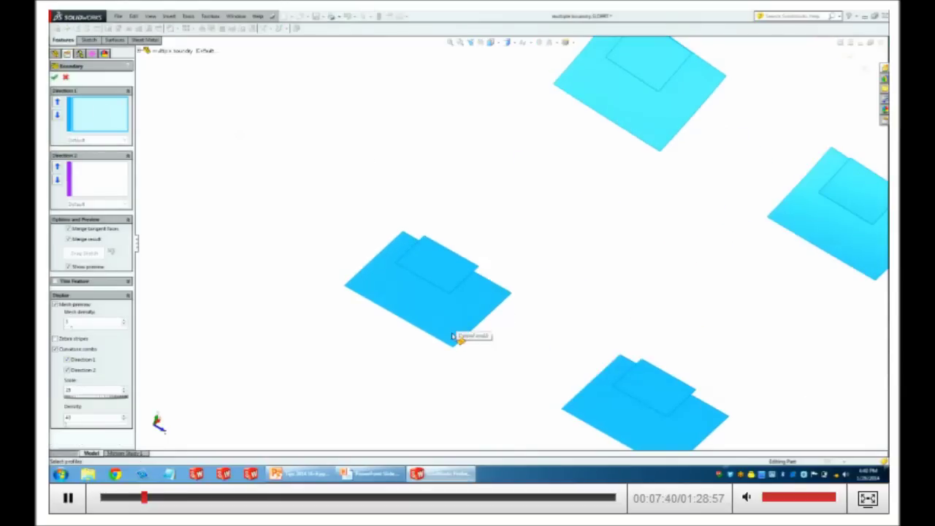
pyautogui.click(453, 315)
pyautogui.click(450, 291)
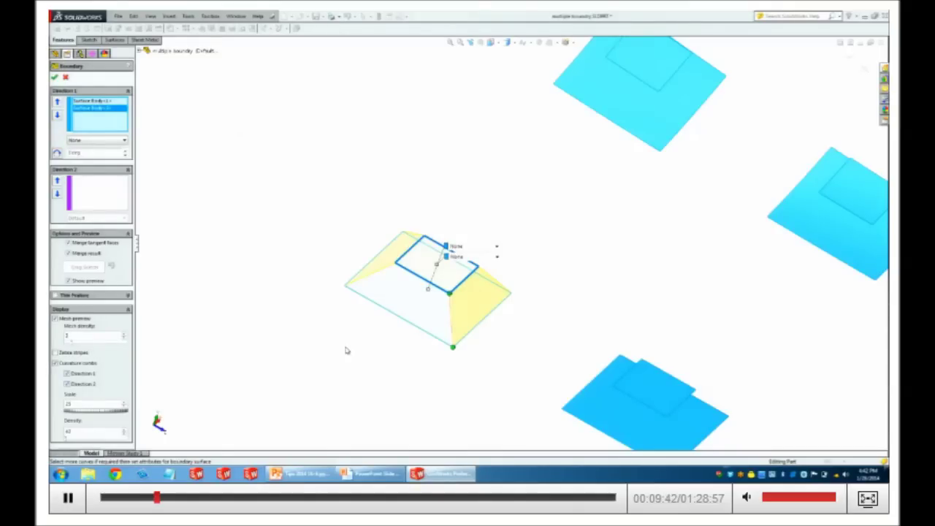
pyautogui.rightClick(347, 350)
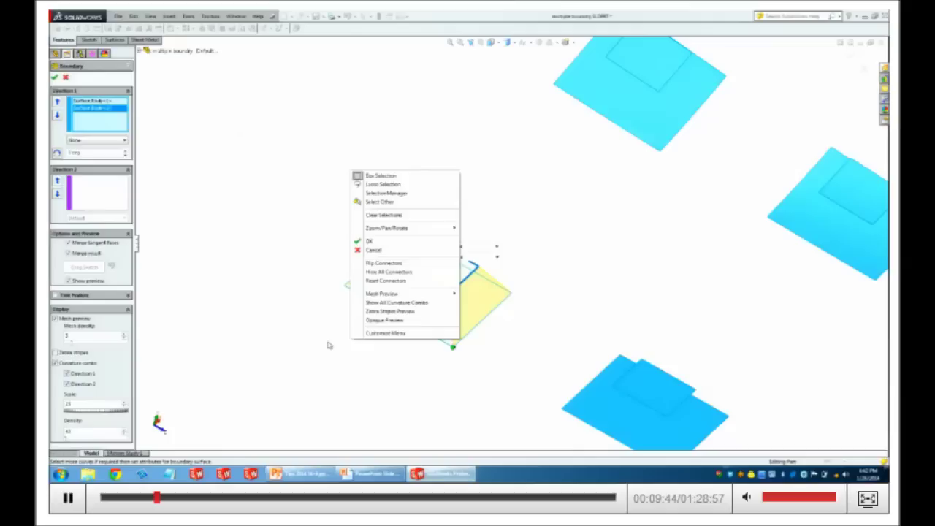
pyautogui.click(289, 330)
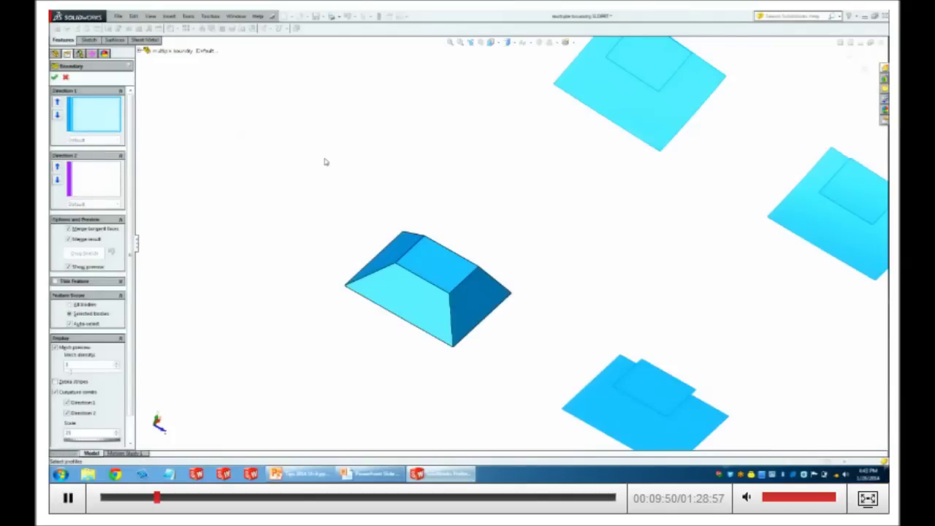
# Create a boundary boss between the large and small patches of the remaining pair in the lowest row.
pyautogui.scroll(2, 641, 417)
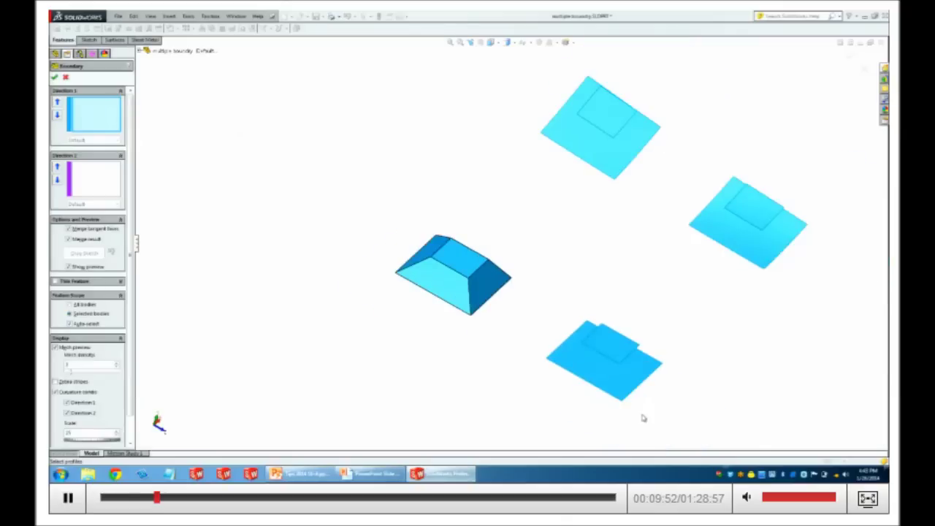
pyautogui.scroll(-2, 621, 373)
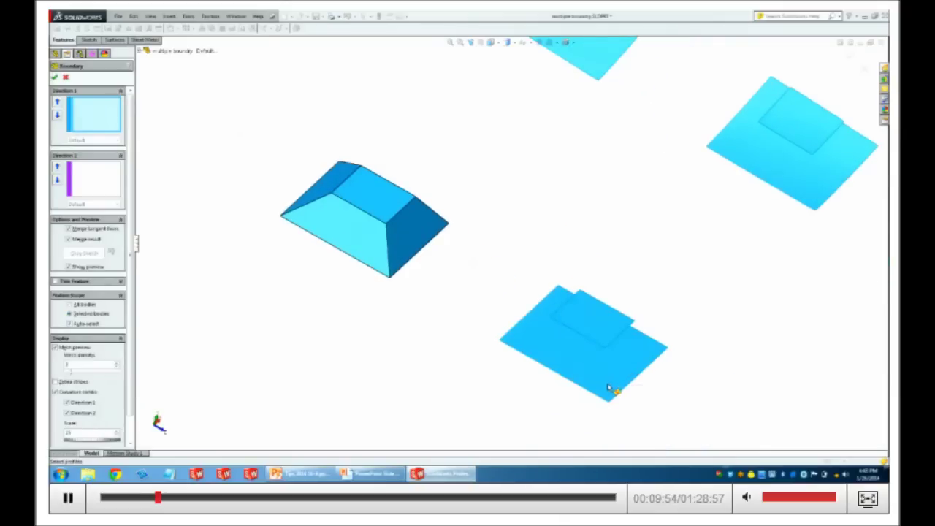
pyautogui.click(607, 387)
pyautogui.click(611, 345)
pyautogui.press('Return')
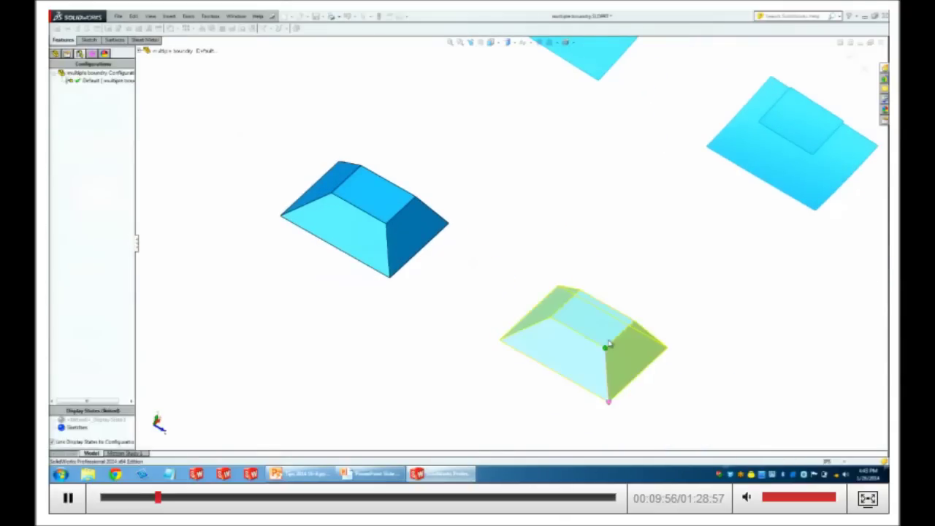
# Create a boundary boss between the small and large patches of each of the two pairs in the second row.
pyautogui.press('Return')
pyautogui.click(814, 150)
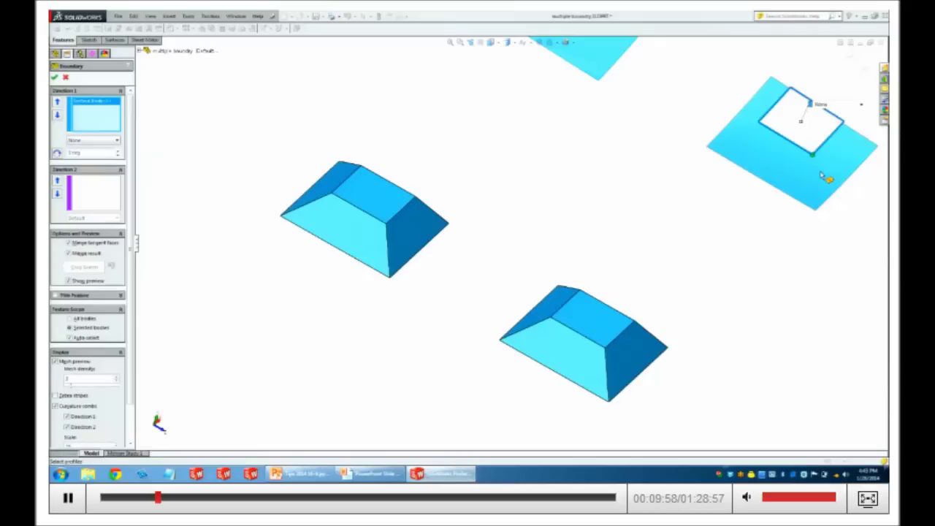
pyautogui.click(828, 202)
pyautogui.press('Return')
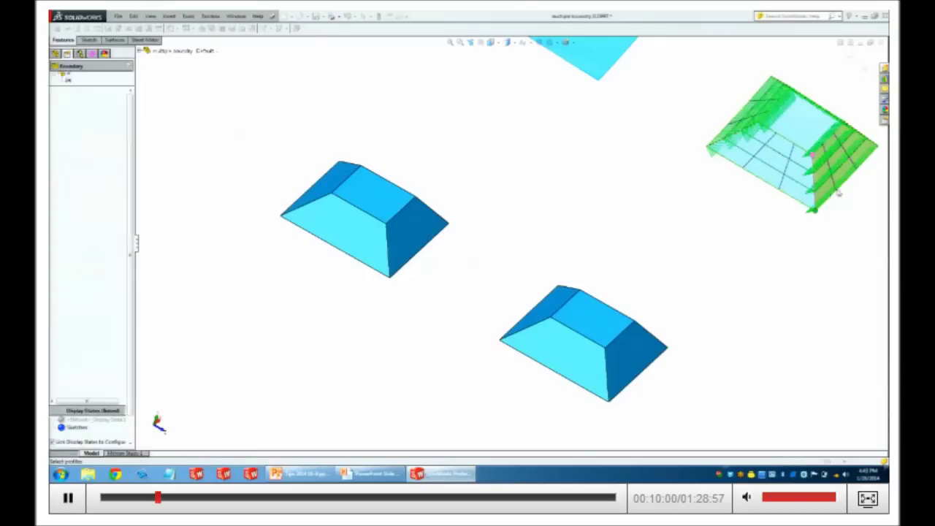
pyautogui.press('z')
pyautogui.click(584, 93)
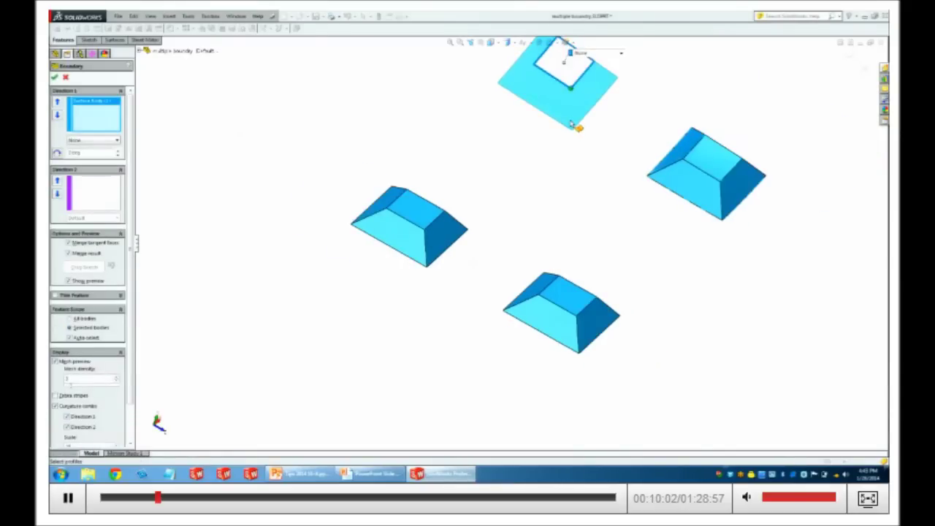
pyautogui.click(572, 124)
pyautogui.press('Return')
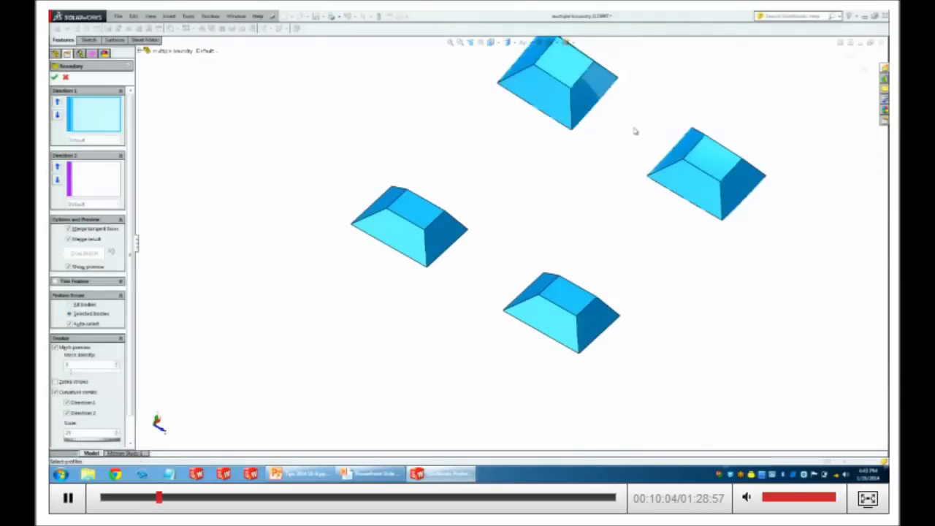
# Create a boundary boss between the small and large square patches of each of the two pairs in the third row.
pyautogui.press('z')
pyautogui.click(591, 123)
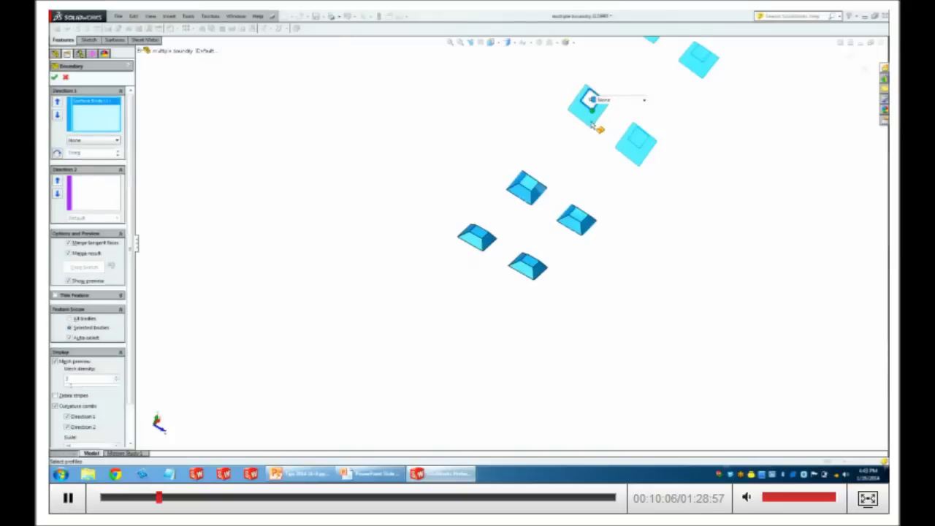
pyautogui.click(595, 128)
pyautogui.press('Return')
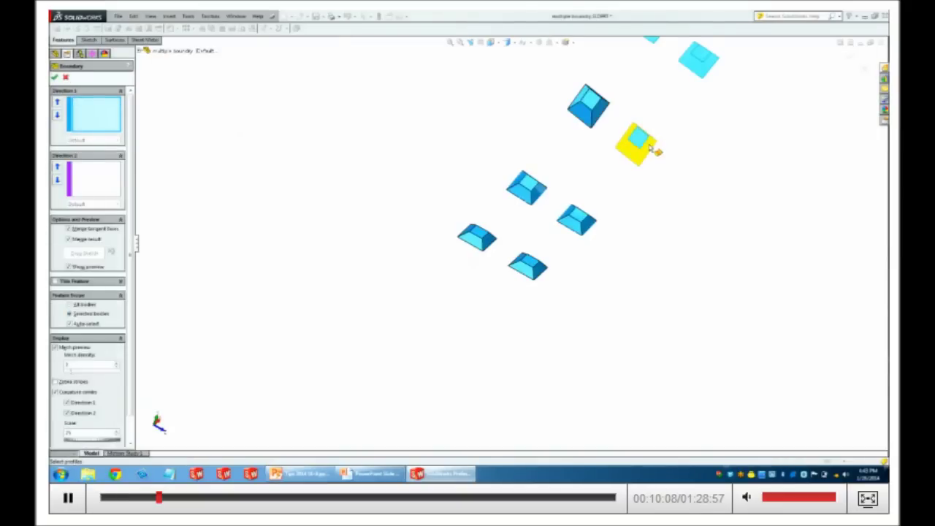
pyautogui.click(643, 143)
pyautogui.click(646, 155)
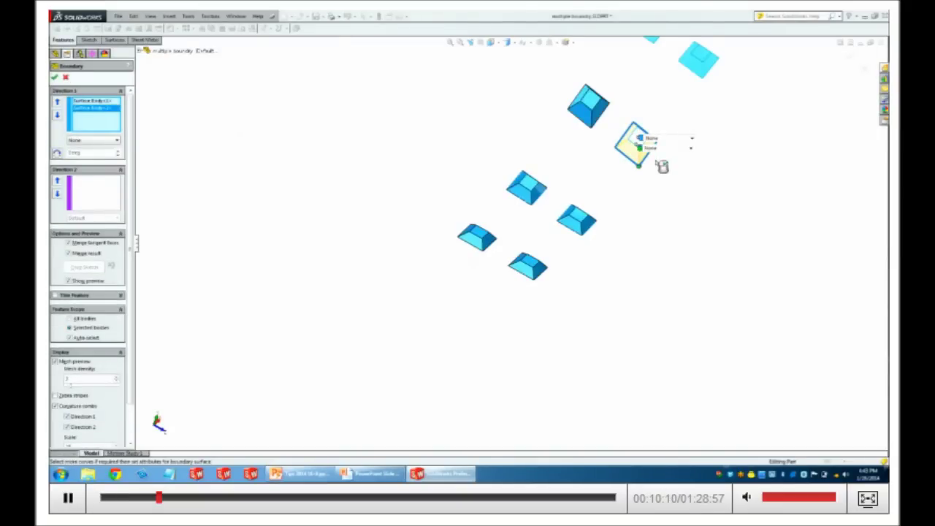
pyautogui.scroll(-5, 649, 159)
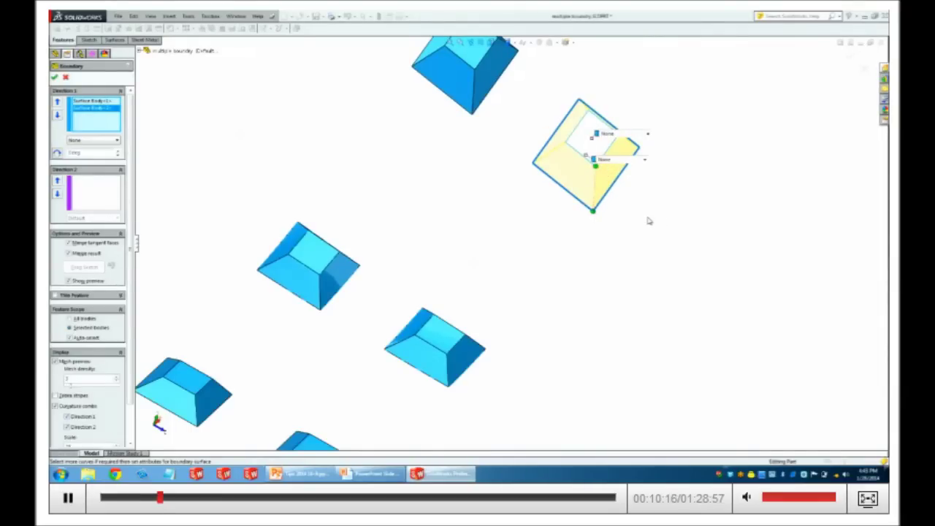
pyautogui.scroll(5, 649, 219)
pyautogui.scroll(-4, 553, 117)
pyautogui.scroll(2, 529, 119)
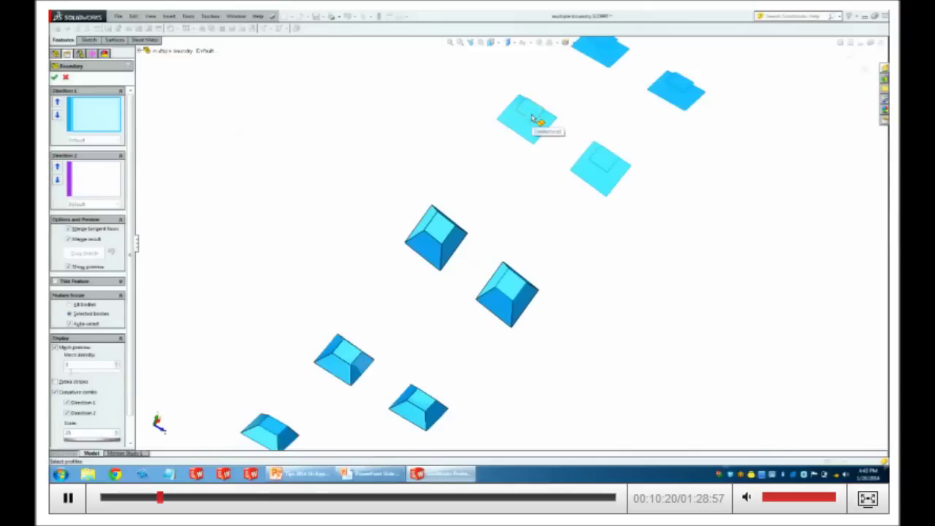
# Create a boundary boss between the small and large square patches of each of the two pairs in the fourth row.
pyautogui.click(532, 119)
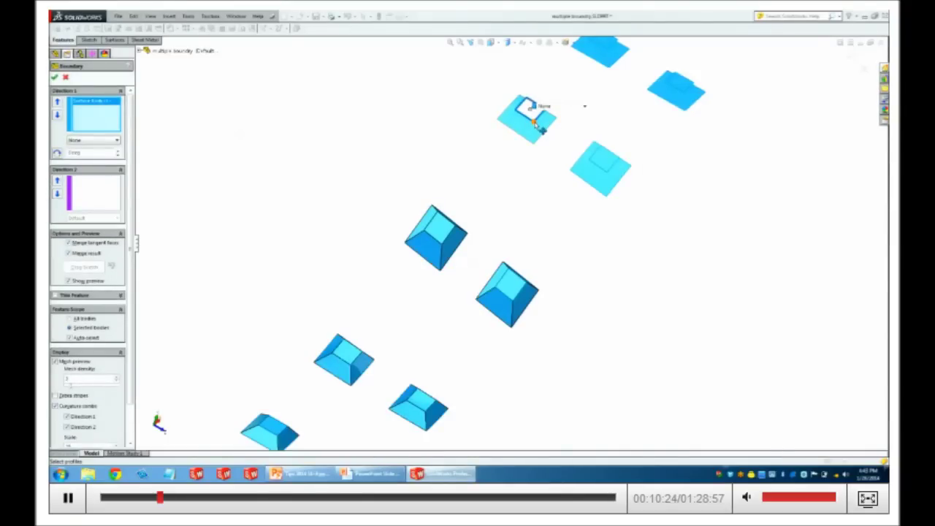
pyautogui.click(499, 129)
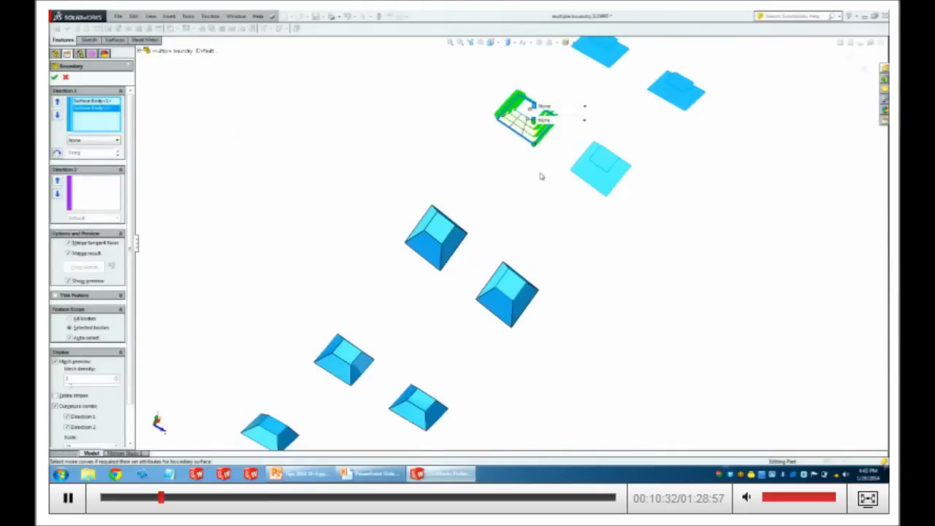
pyautogui.click(602, 158)
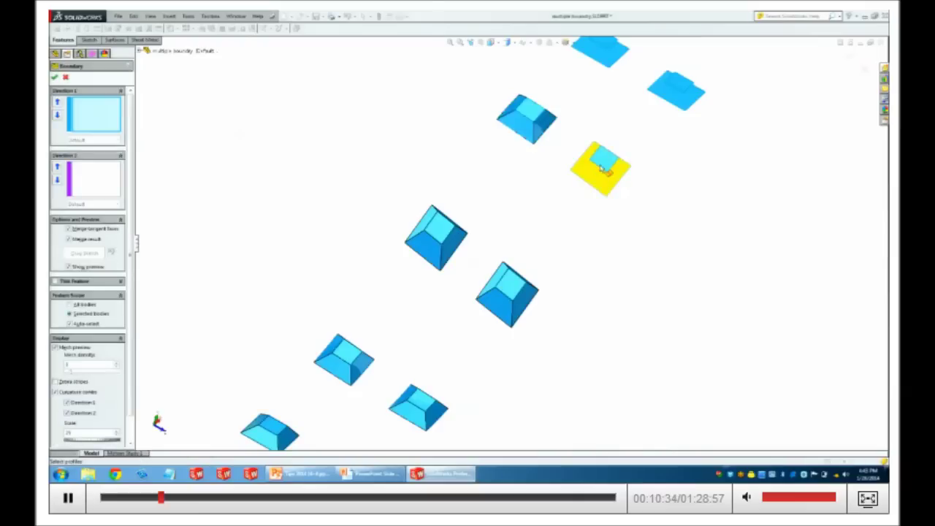
pyautogui.click(612, 193)
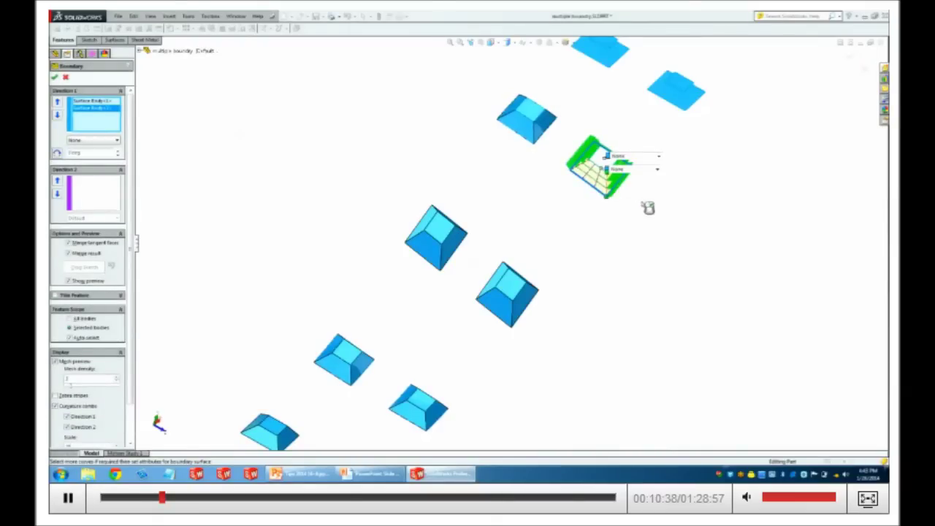
pyautogui.scroll(-2, 650, 205)
pyautogui.scroll(1, 544, 122)
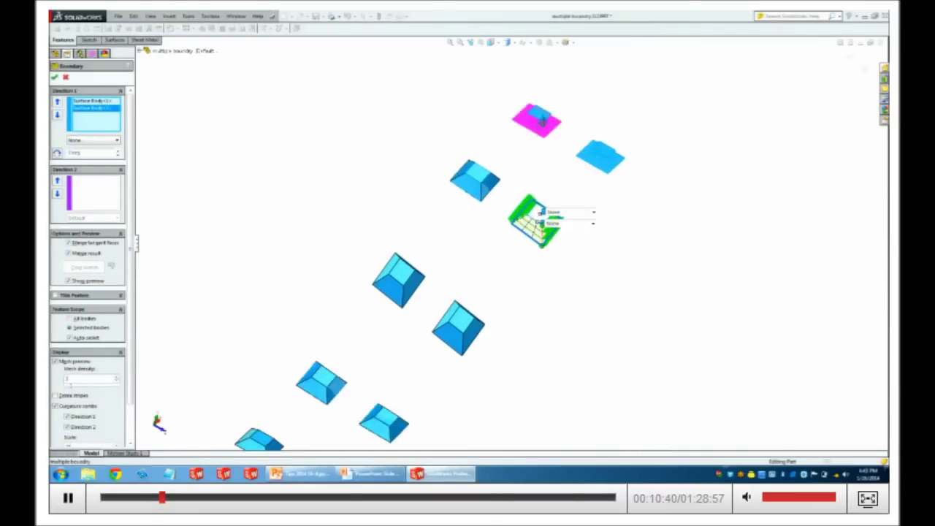
pyautogui.scroll(2, 576, 125)
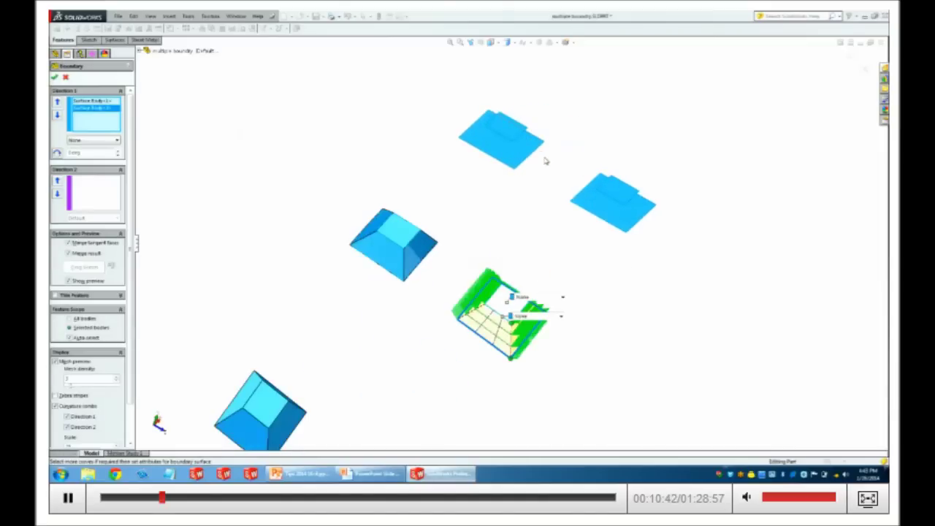
pyautogui.press('Return')
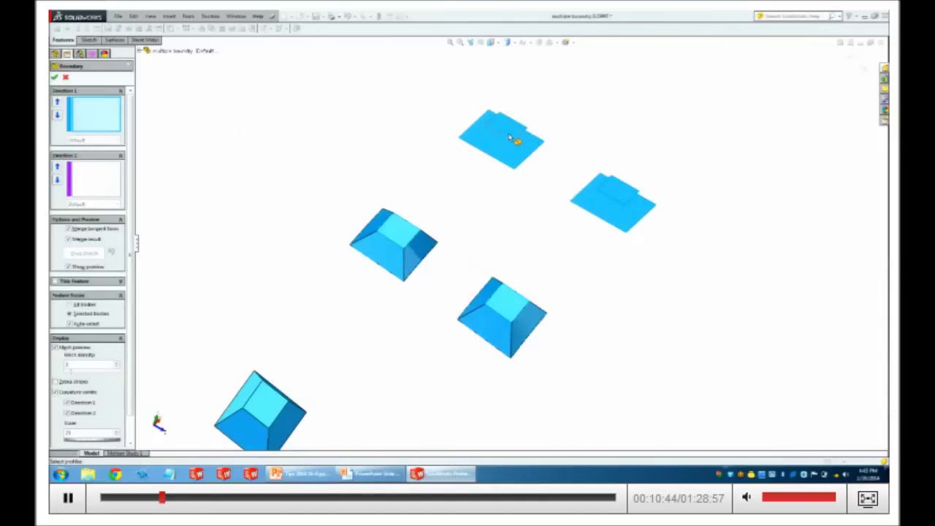
# Create a boundary boss between the patches of each of the two pairs in the fifth row, and leave the Boundary command.
pyautogui.click(516, 138)
pyautogui.click(540, 150)
pyautogui.press('Return')
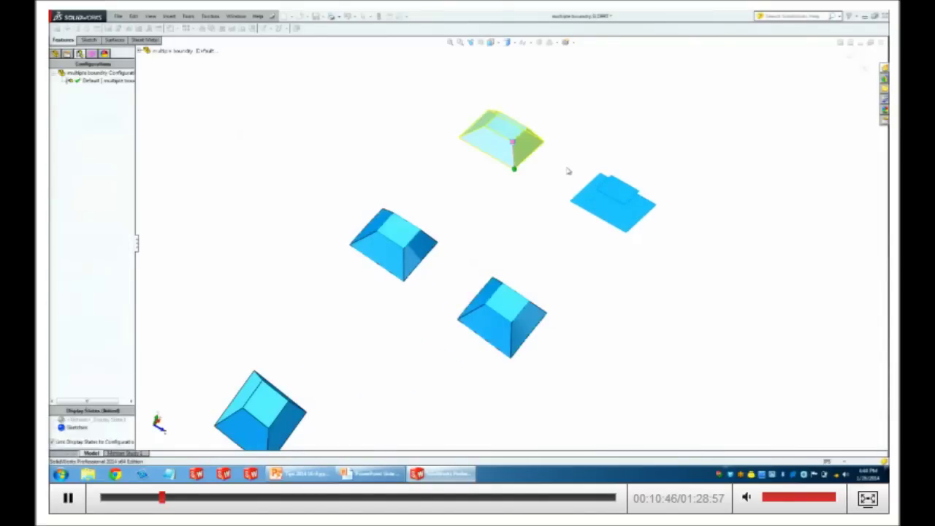
pyautogui.press('Return')
pyautogui.click(627, 217)
pyautogui.click(628, 218)
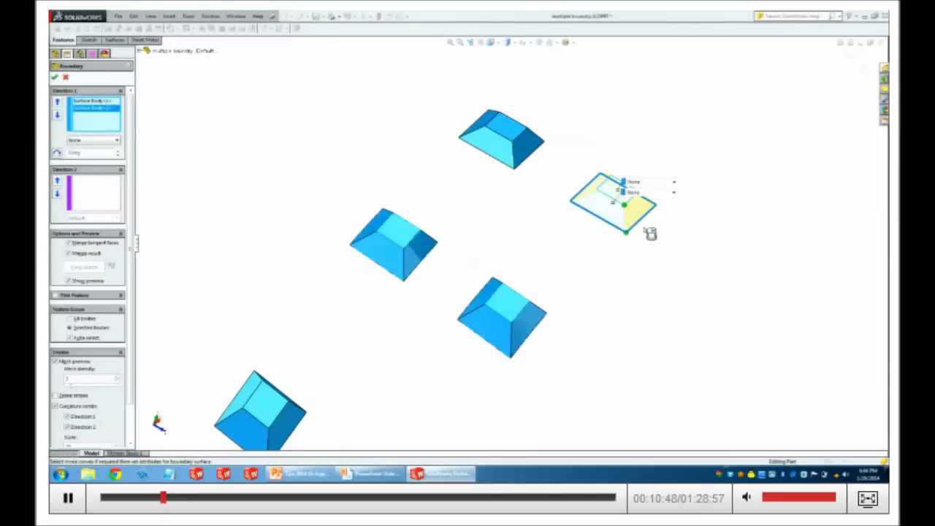
pyautogui.press('Return')
pyautogui.press('Return')
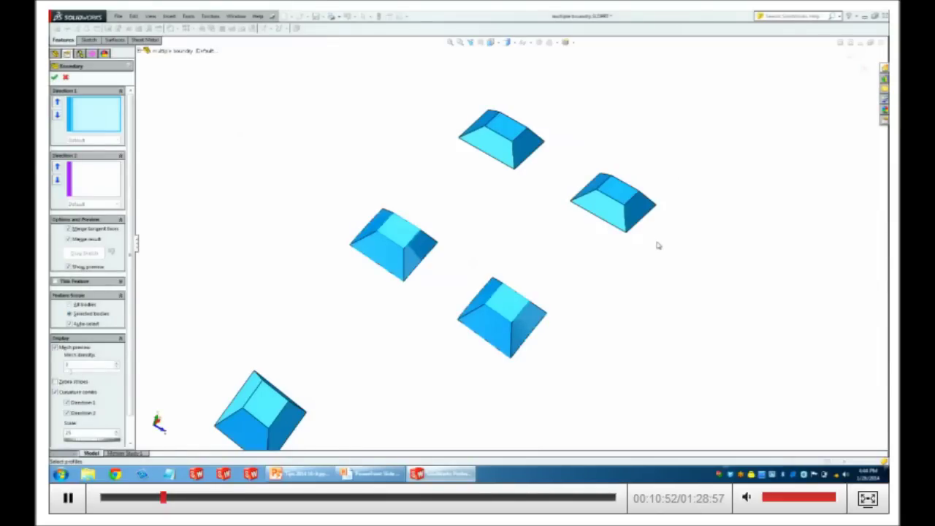
pyautogui.click(65, 77)
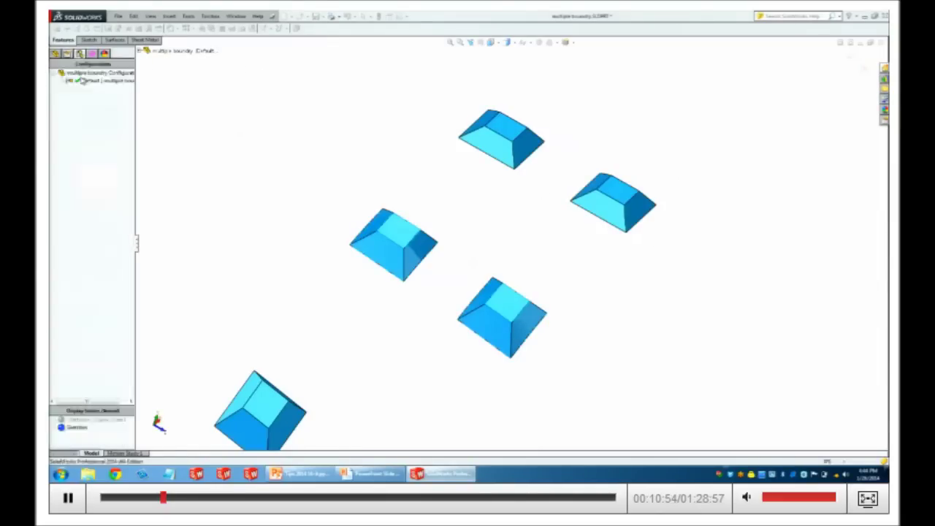
# Combine the Shell2 body and all the boundary boss bodies into one solid body with the Add operation.
pyautogui.scroll(7, 127, 100)
pyautogui.click(55, 106)
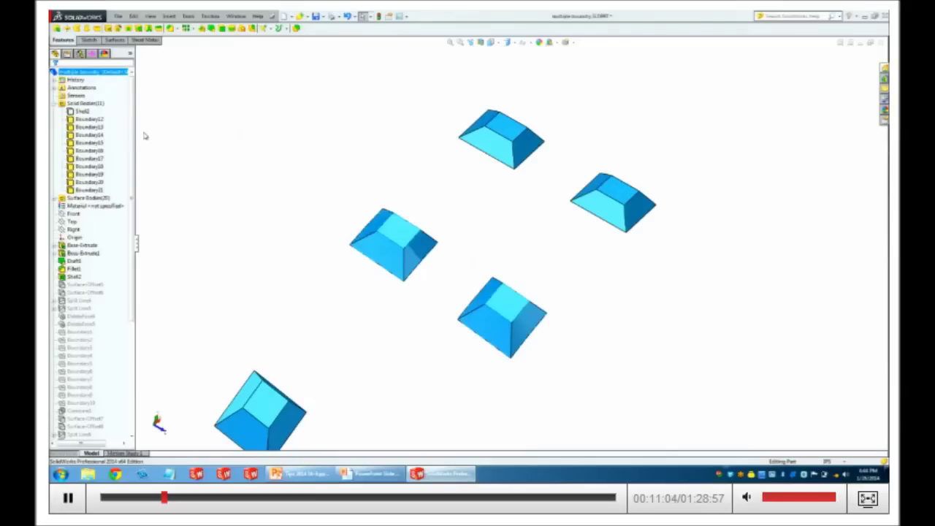
pyautogui.click(86, 111)
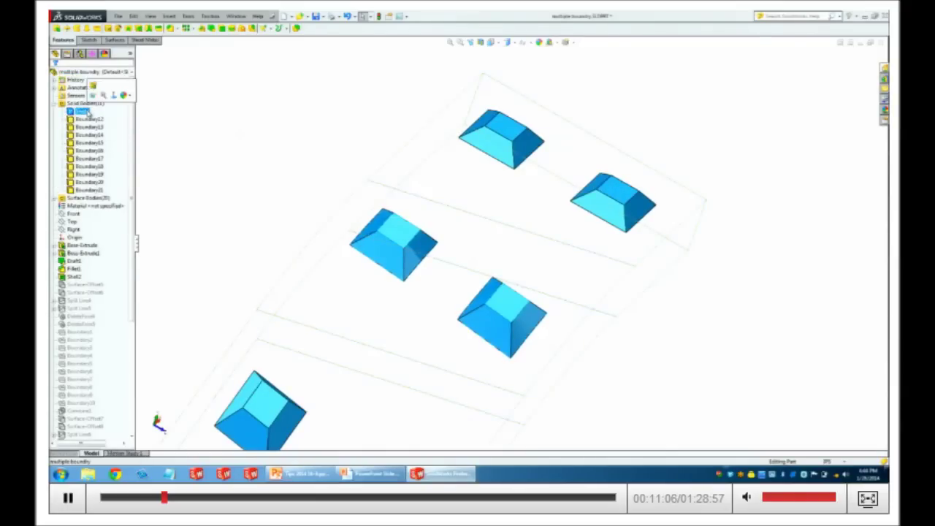
pyautogui.keyDown('ctrl'); pyautogui.click(91, 190); pyautogui.keyUp('ctrl')
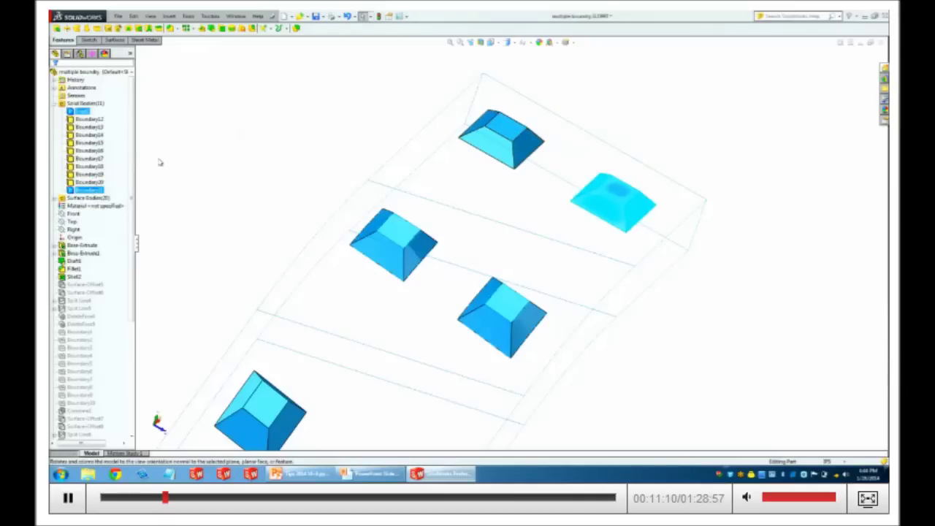
pyautogui.keyDown('ctrl'); pyautogui.click(88, 198); pyautogui.keyUp('ctrl')
pyautogui.keyDown('shift'); pyautogui.click(93, 190); pyautogui.keyUp('shift')
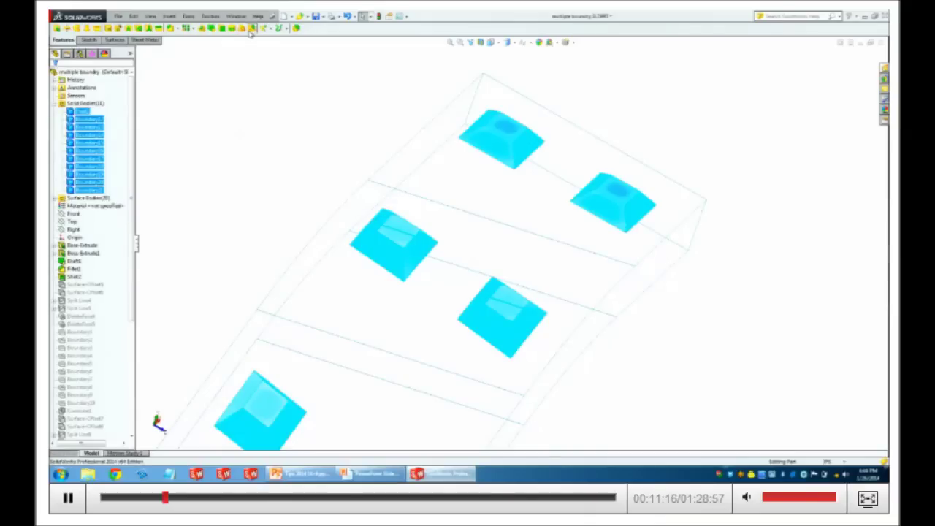
pyautogui.click(296, 28)
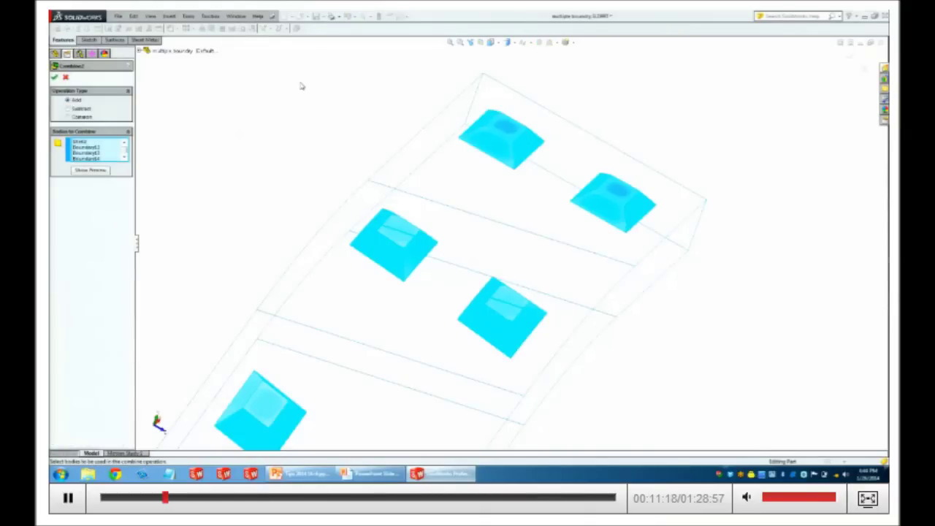
pyautogui.click(55, 78)
pyautogui.click(234, 115)
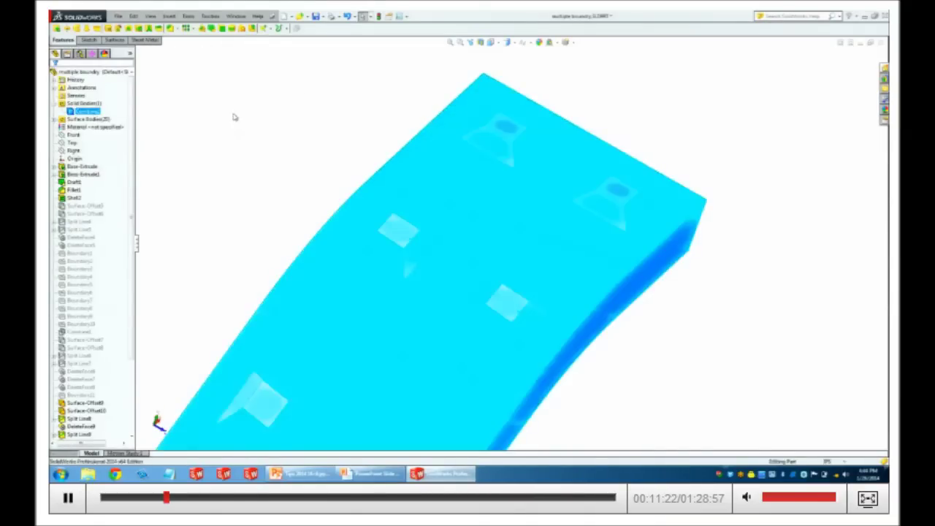
# Examine the combined body and its tapered bosses along the full length of the wavy part.
pyautogui.scroll(3, 245, 115)
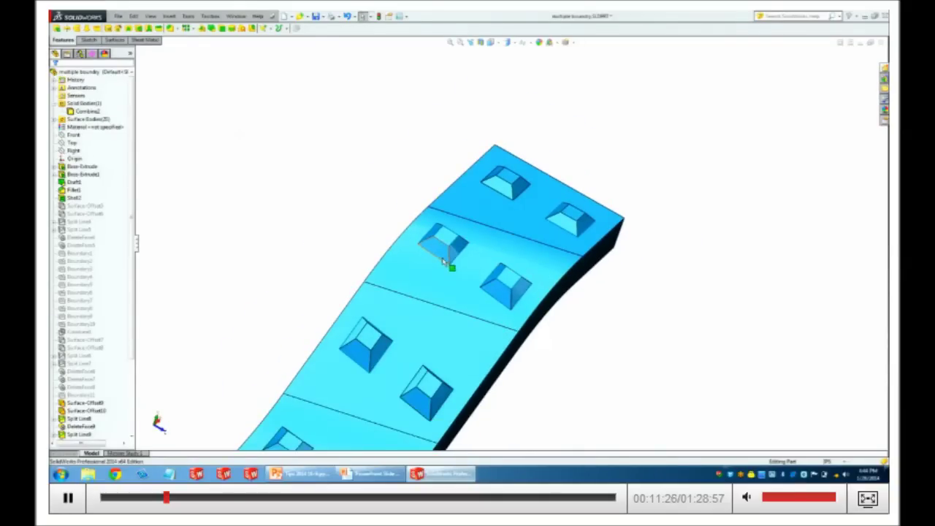
pyautogui.click(95, 121)
pyautogui.rightClick(94, 121)
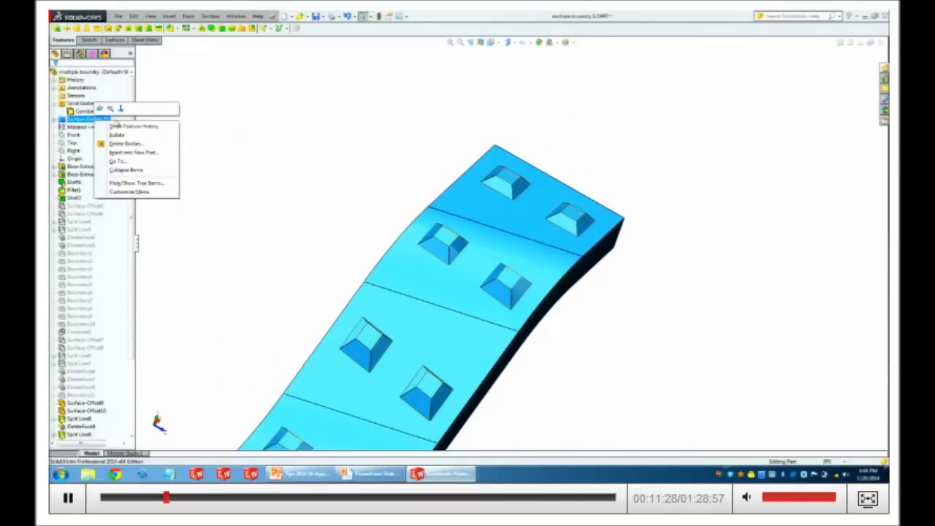
pyautogui.click(272, 121)
pyautogui.scroll(2, 329, 173)
pyautogui.scroll(-4, 423, 344)
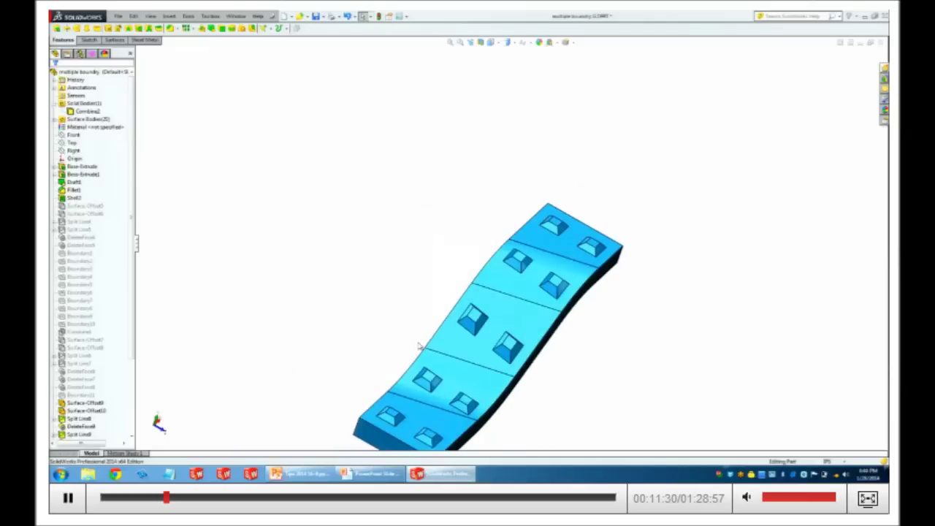
pyautogui.moveTo(432, 362); pyautogui.dragTo(388, 284, button='middle')
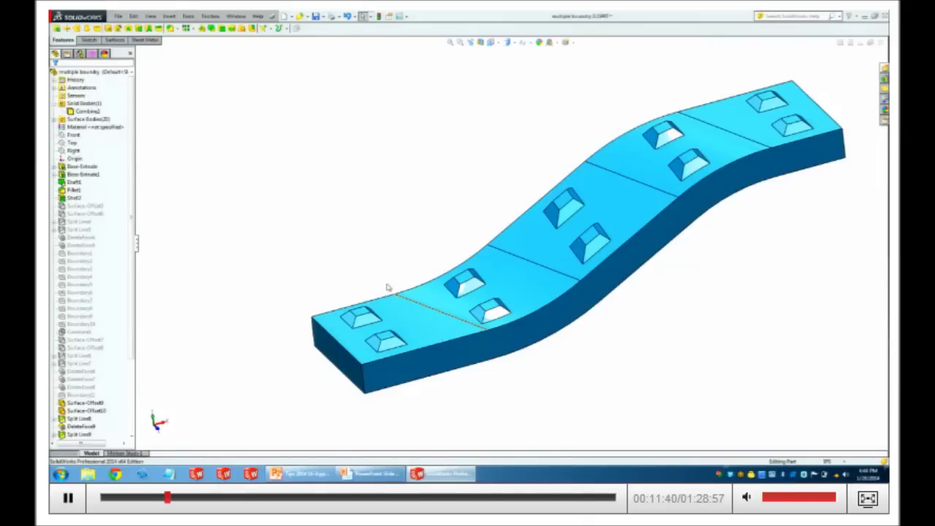
pyautogui.rightClick(388, 287)
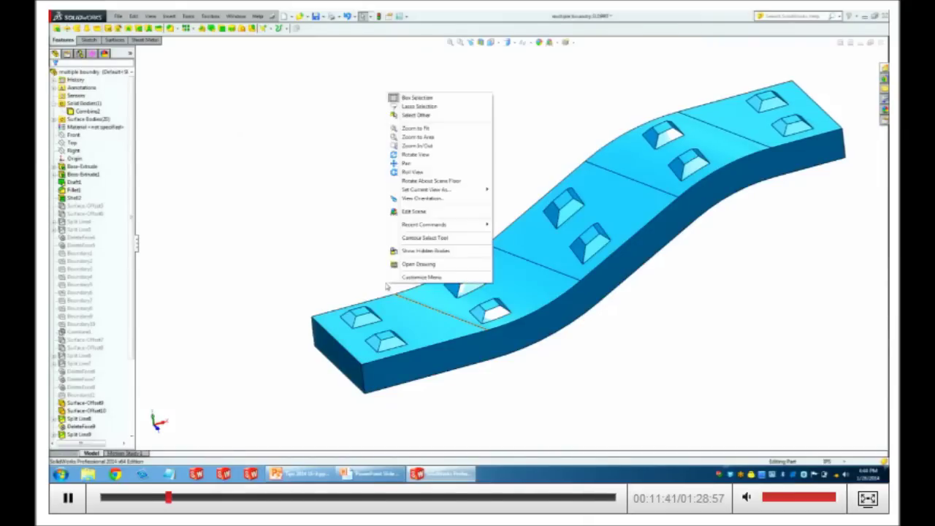
pyautogui.click(530, 233)
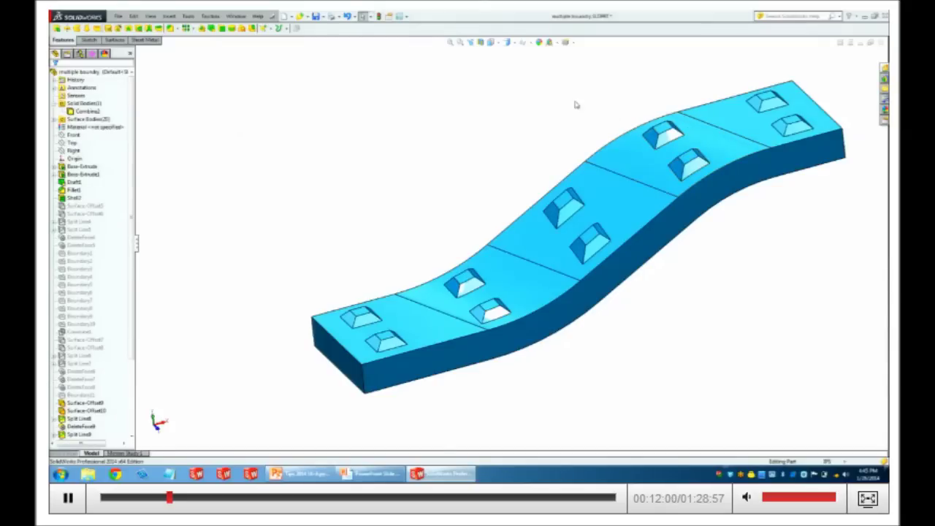
# Examine the alignment of the bosses in the Top view and their tapered sides up close at an angle.
pyautogui.click(507, 43)
pyautogui.click(522, 42)
pyautogui.hotkey('ctrl', '5')
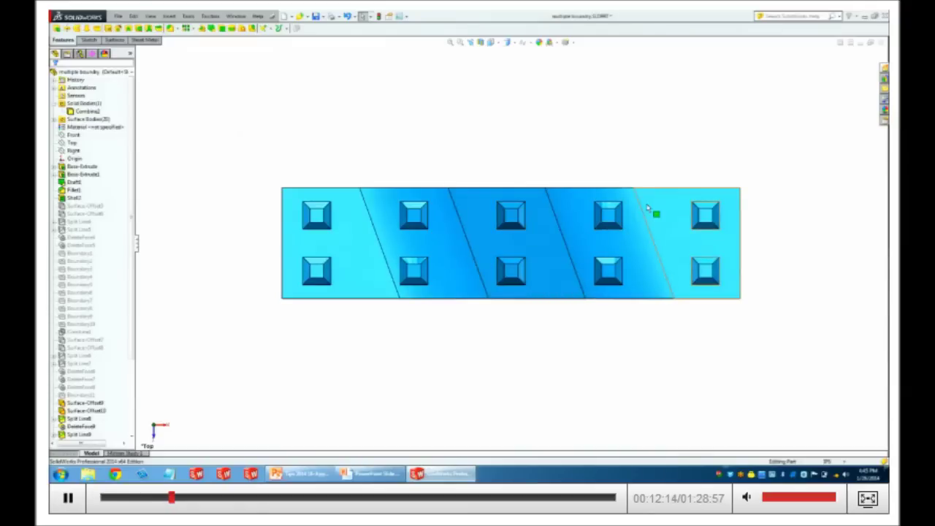
pyautogui.moveTo(661, 241)
pyautogui.mouseDown(button='middle')
pyautogui.moveTo(553, 265)
pyautogui.moveTo(544, 206)
pyautogui.moveTo(562, 98)
pyautogui.mouseUp(button='middle')
pyautogui.scroll(-6, 531, 292)
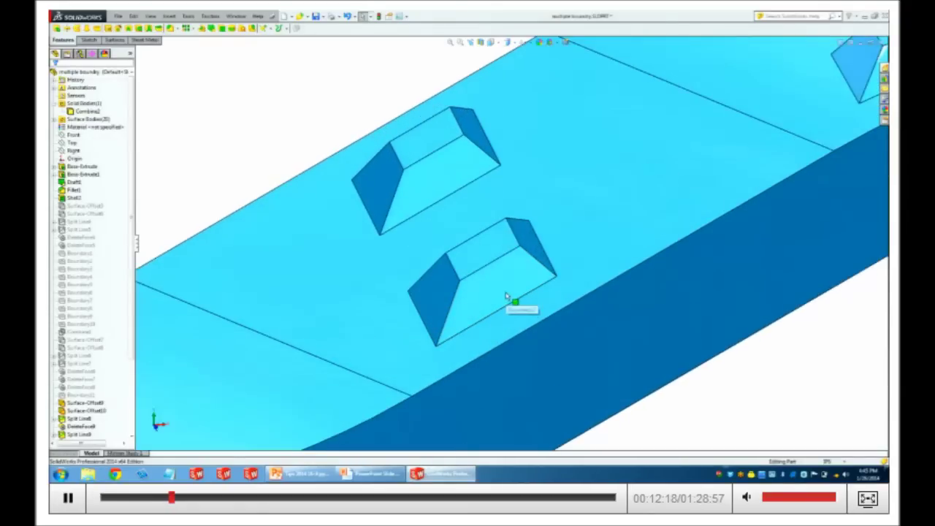
pyautogui.scroll(3, 512, 271)
pyautogui.moveTo(511, 271); pyautogui.dragTo(505, 298, button='middle')
pyautogui.scroll(-3, 511, 317)
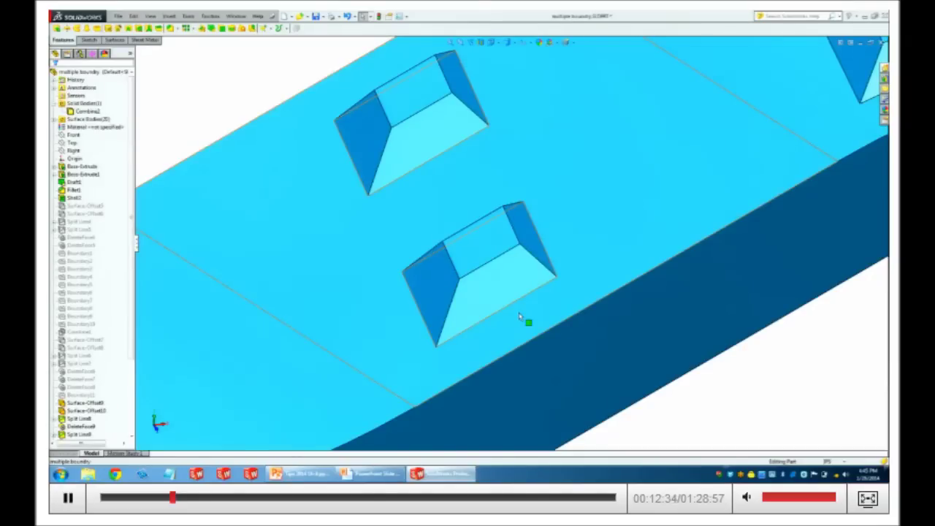
pyautogui.click(493, 43)
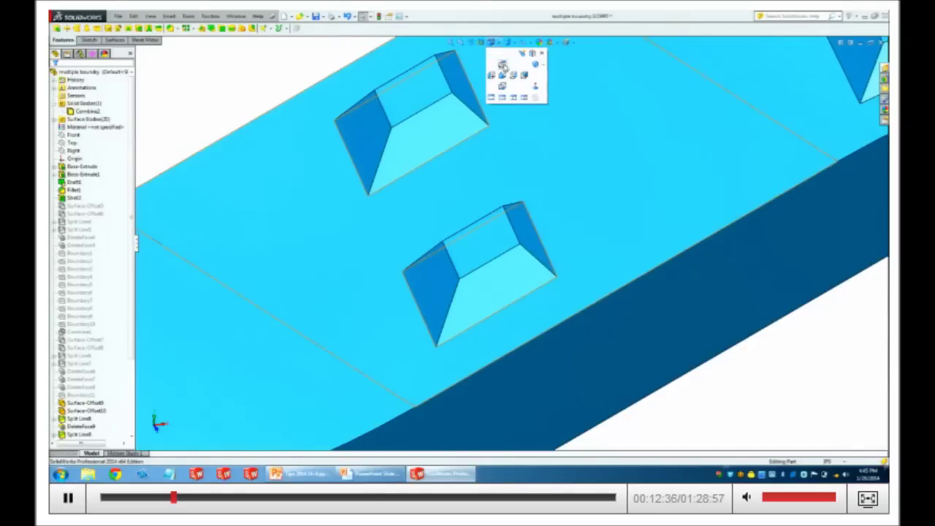
pyautogui.click(503, 66)
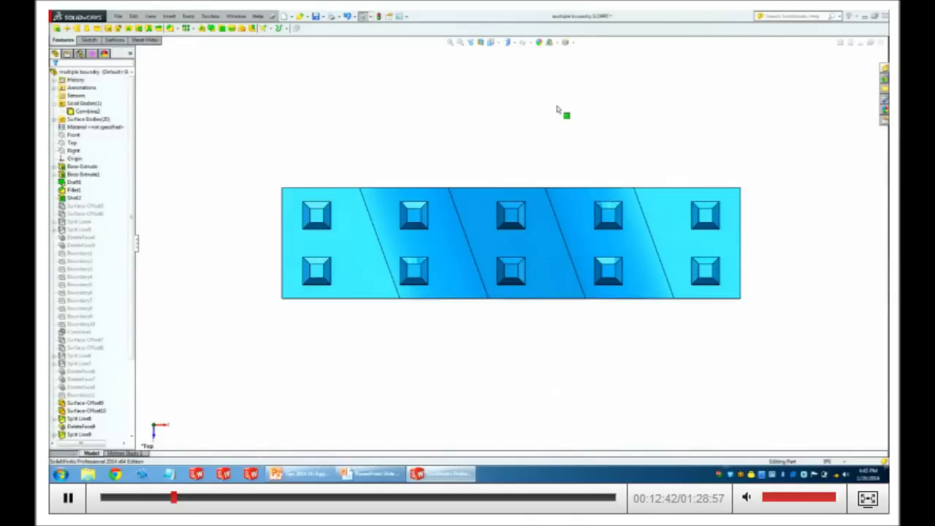
pyautogui.moveTo(572, 127); pyautogui.dragTo(568, 167, button='middle')
pyautogui.moveTo(567, 347); pyautogui.dragTo(559, 271, button='middle')
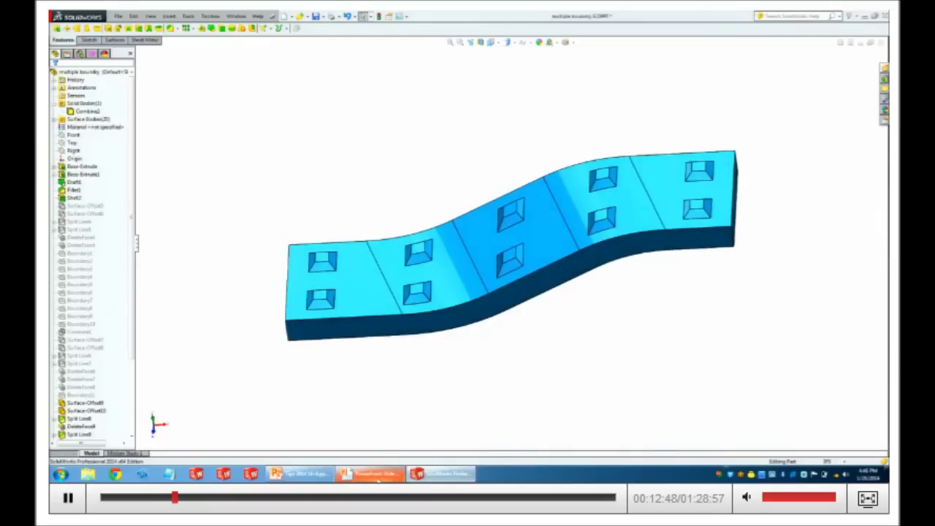
# Switch to the PowerPoint slide show.
pyautogui.hotkey('alt', 'Tab')
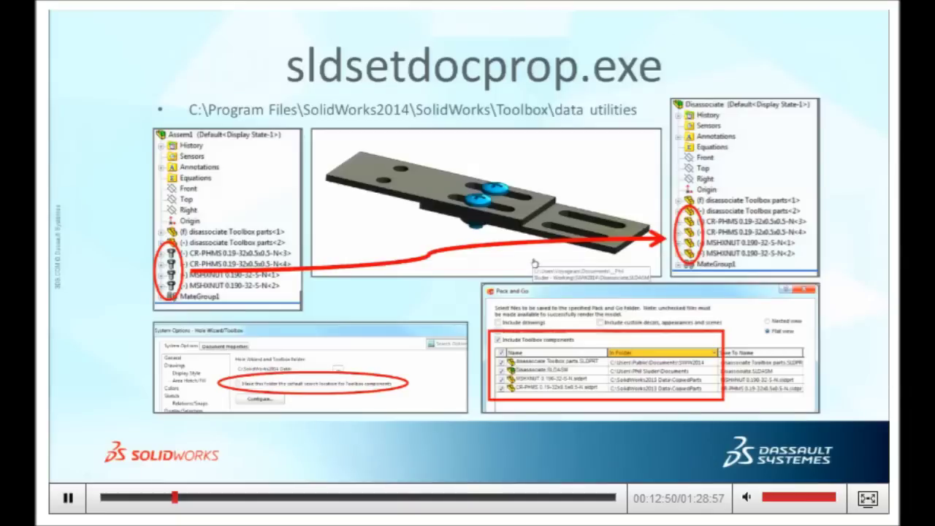
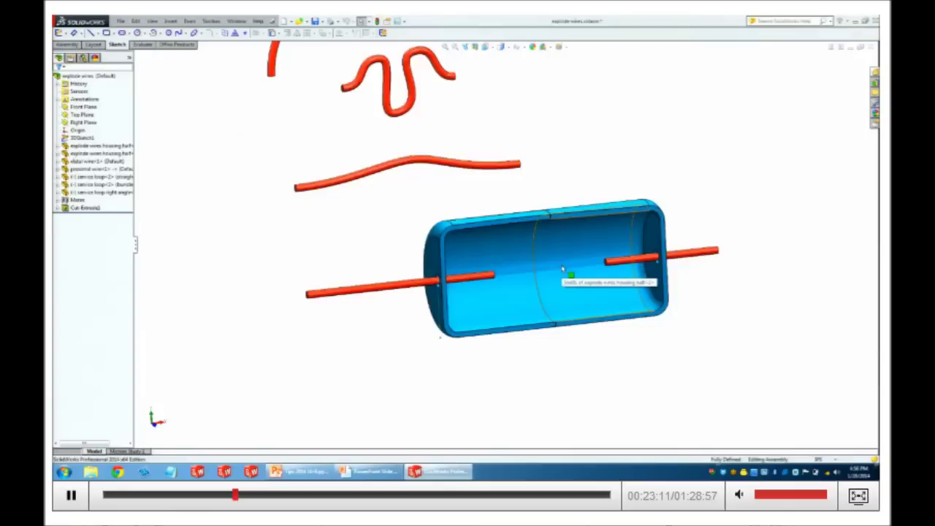
# Mate the end of the S-shaped service loop to the inner end of the distal wire so it fits inside the housing.
pyautogui.scroll(-4, 563, 270)
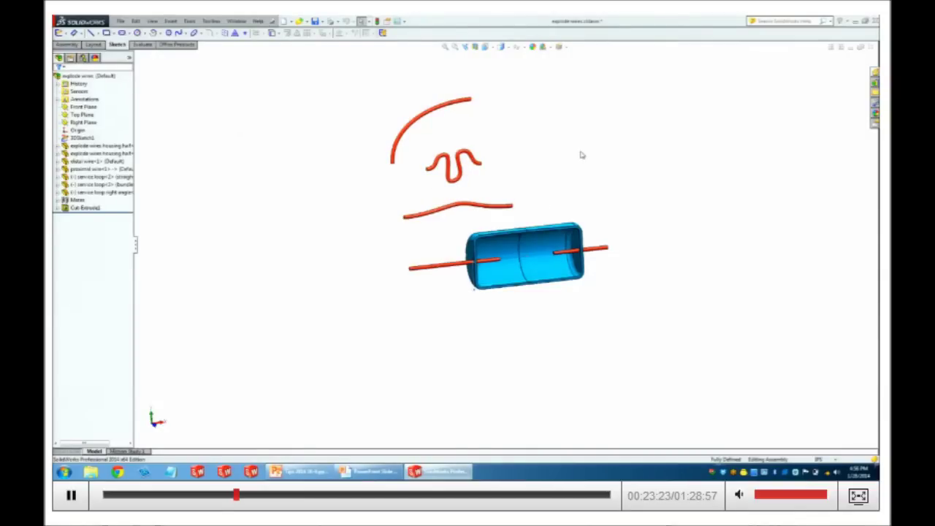
pyautogui.click(84, 60)
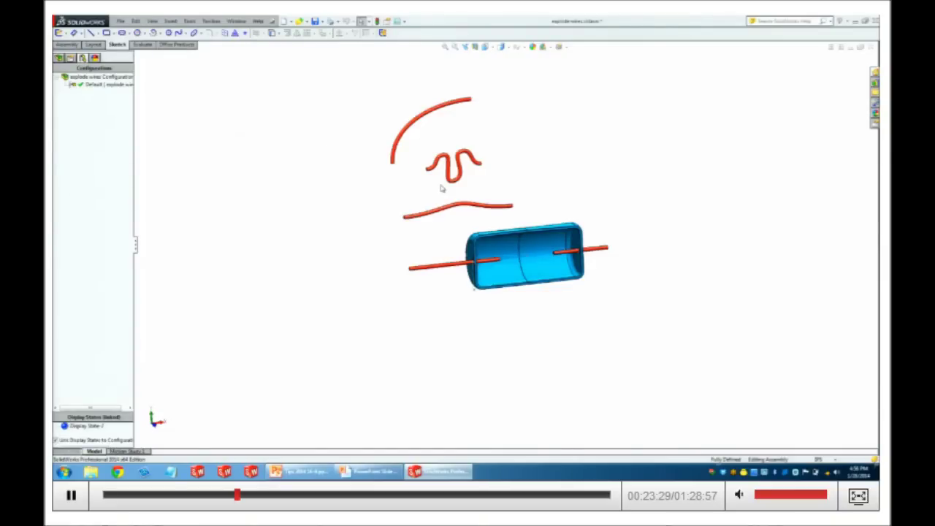
pyautogui.click(481, 166)
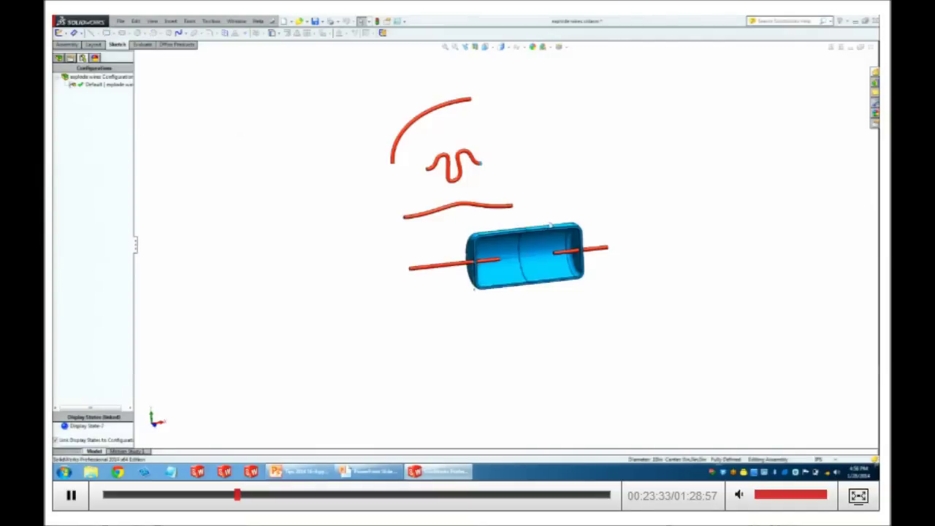
pyautogui.scroll(-5, 547, 259)
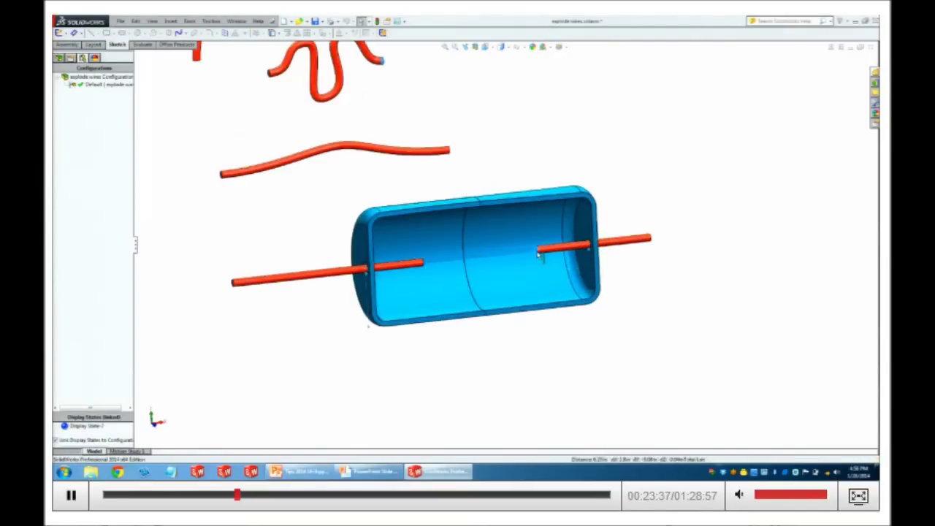
pyautogui.click(563, 247)
pyautogui.click(566, 242)
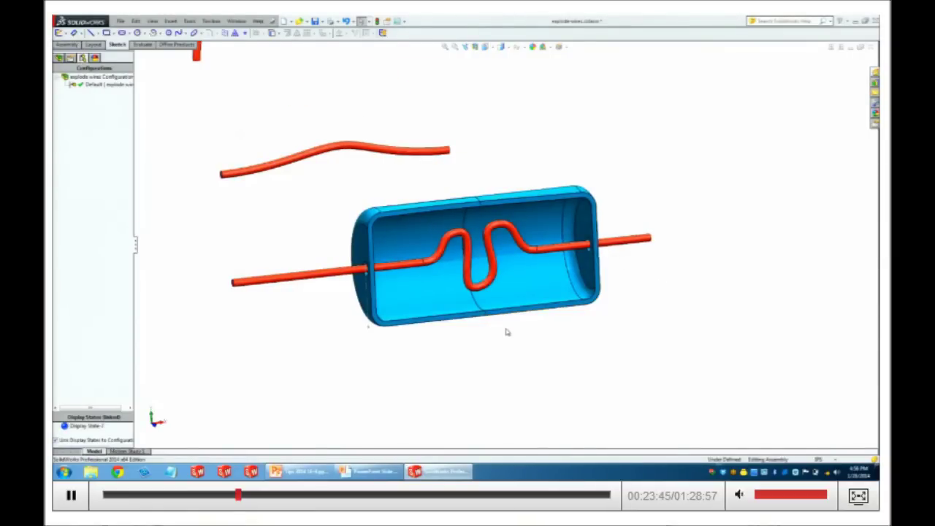
# Add an assembly configuration named 1111.
pyautogui.rightClick(89, 121)
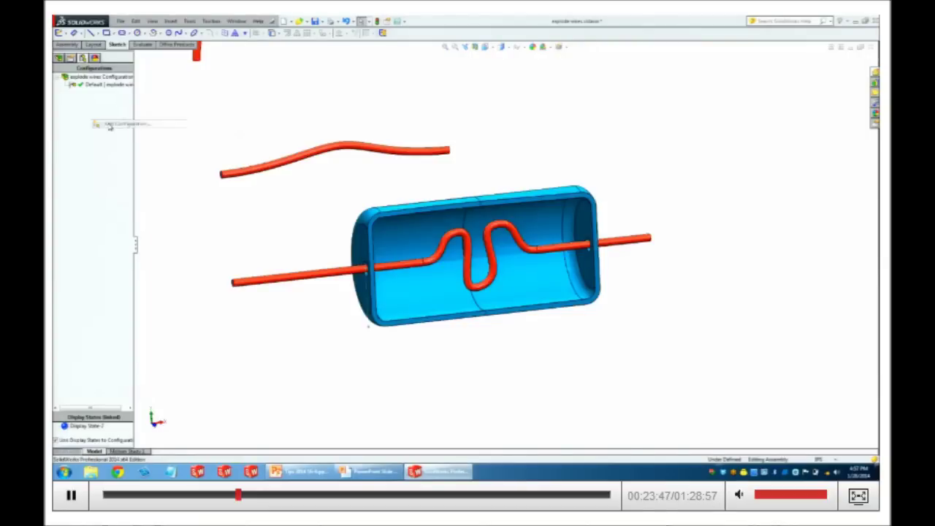
pyautogui.click(110, 124)
pyautogui.write('1')
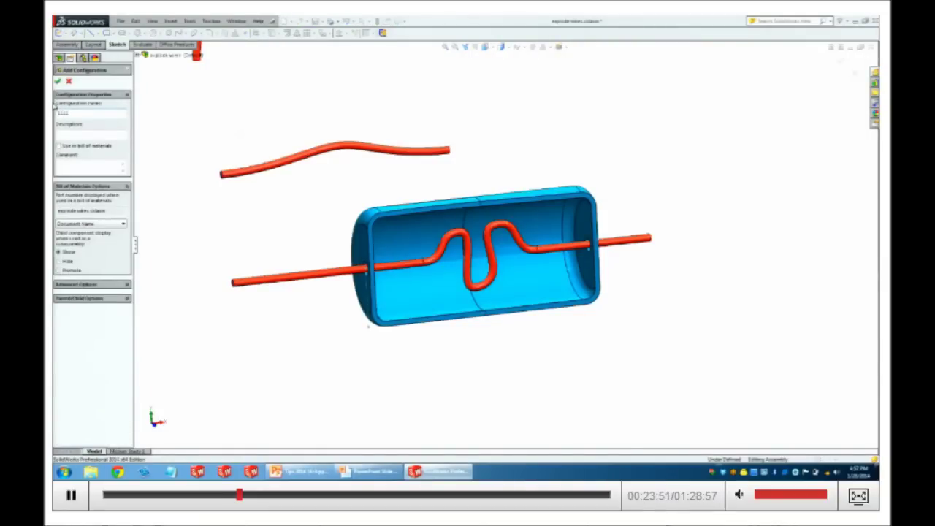
pyautogui.click(58, 81)
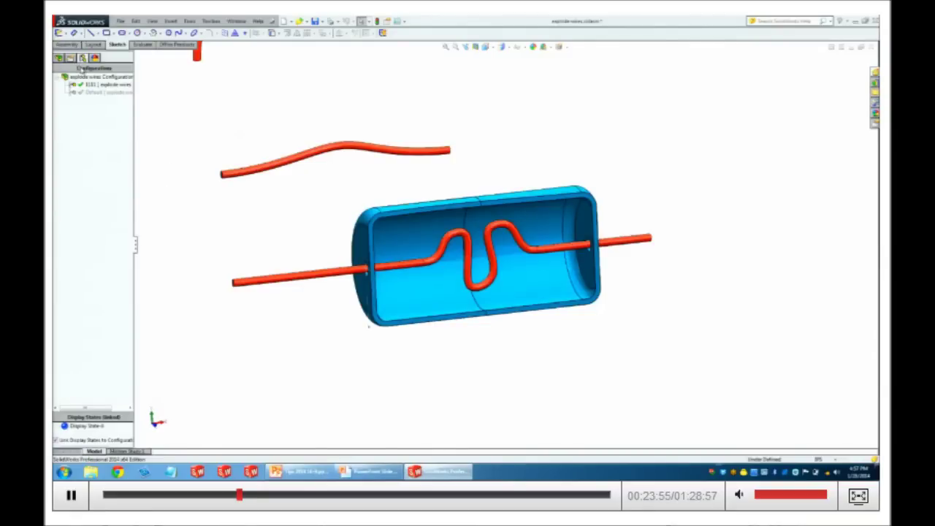
# Create an exploded view that pulls the proximal housing half and its wire away along the wire axis, and reopen that explode step for editing.
pyautogui.rightClick(94, 85)
pyautogui.click(130, 97)
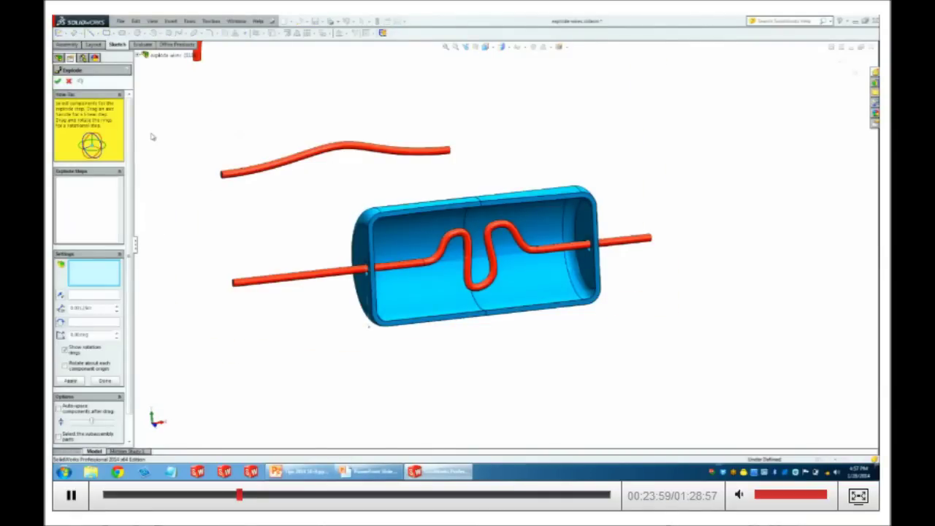
pyautogui.click(141, 57)
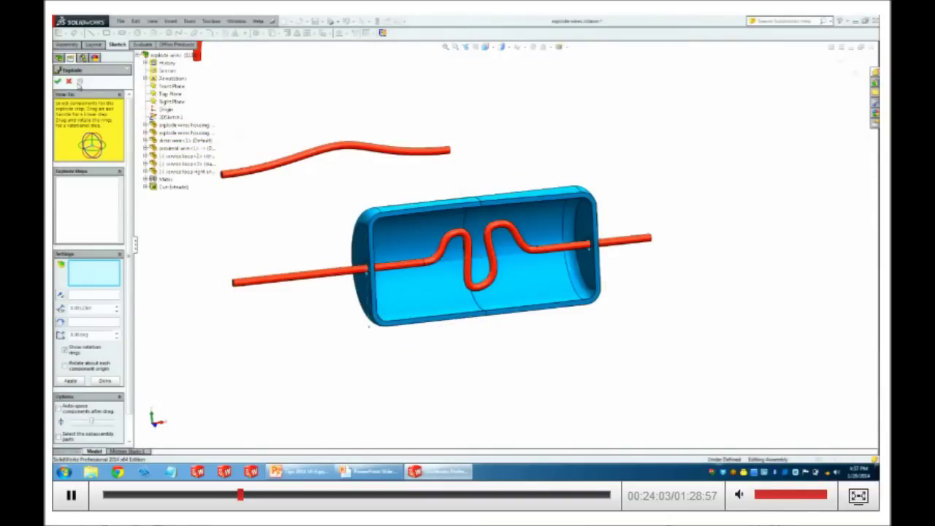
pyautogui.click(402, 240)
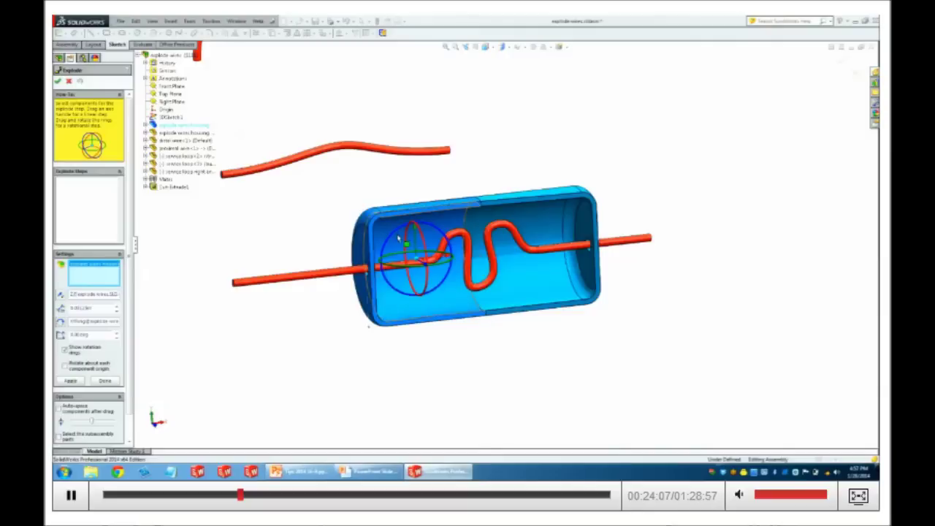
pyautogui.click(344, 275)
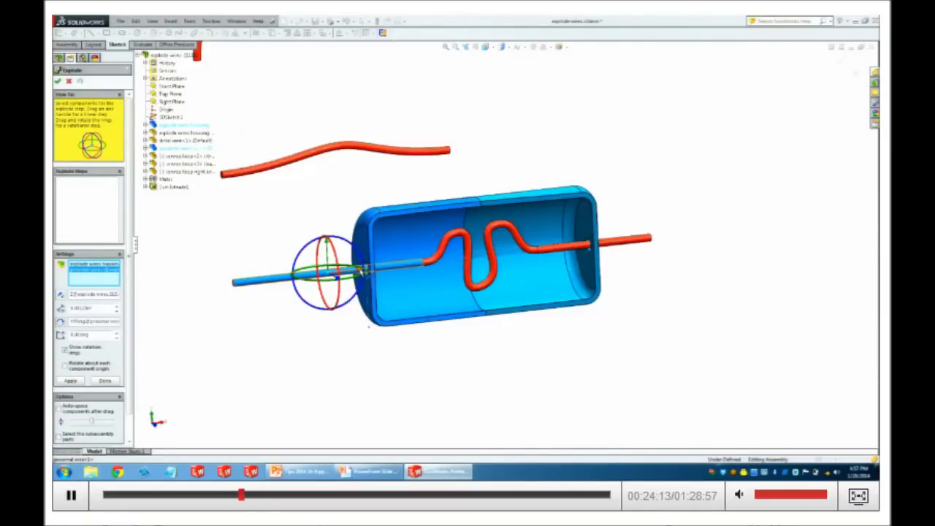
pyautogui.moveTo(362, 272); pyautogui.dragTo(242, 261)
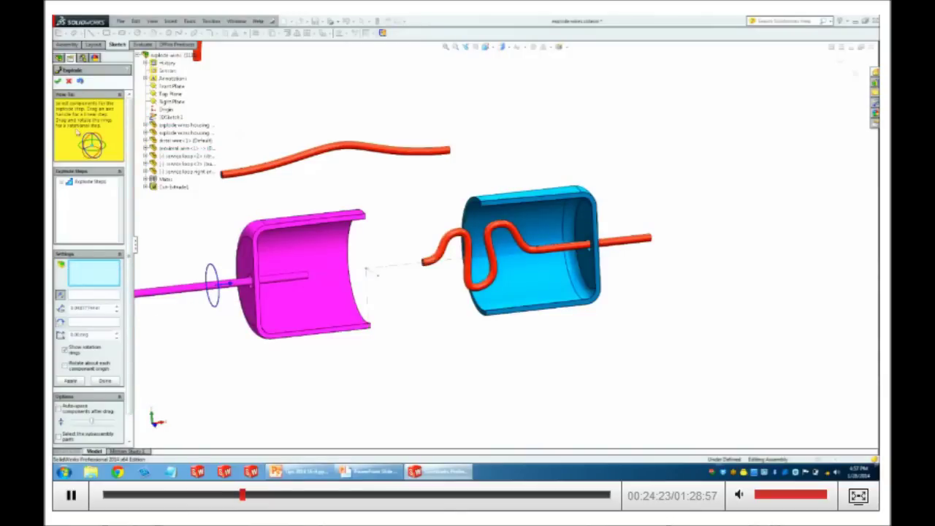
pyautogui.rightClick(88, 182)
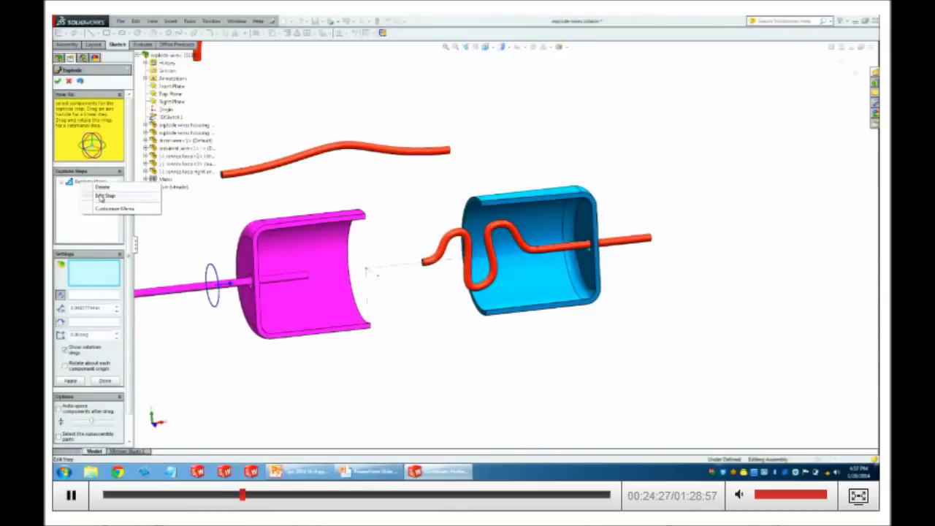
pyautogui.click(102, 196)
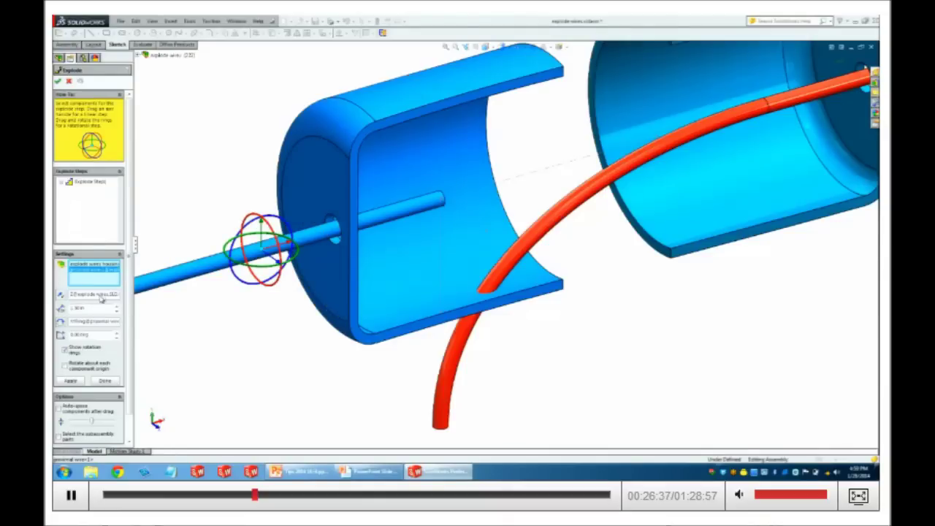
# Add an explode step that swings the proximal housing half and its wire downward to vertical about the short 3D sketch line.
pyautogui.click(94, 322)
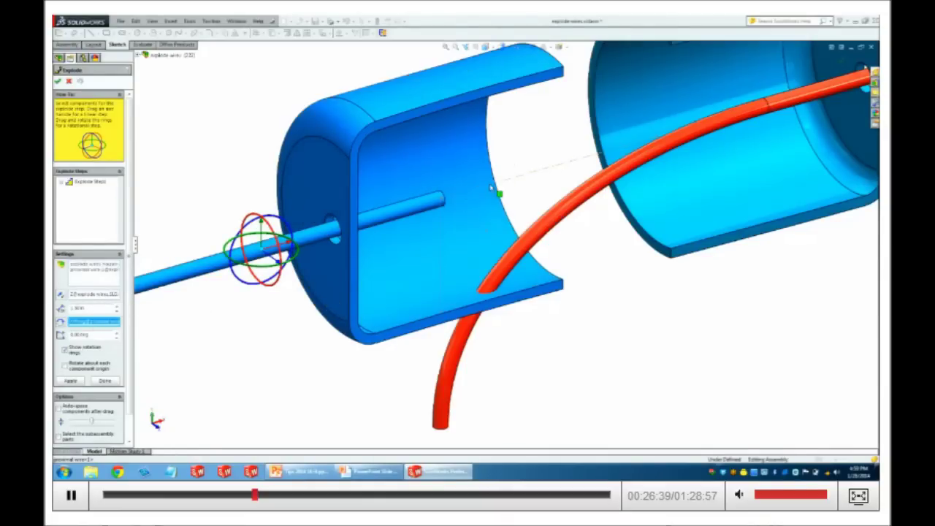
pyautogui.click(471, 223)
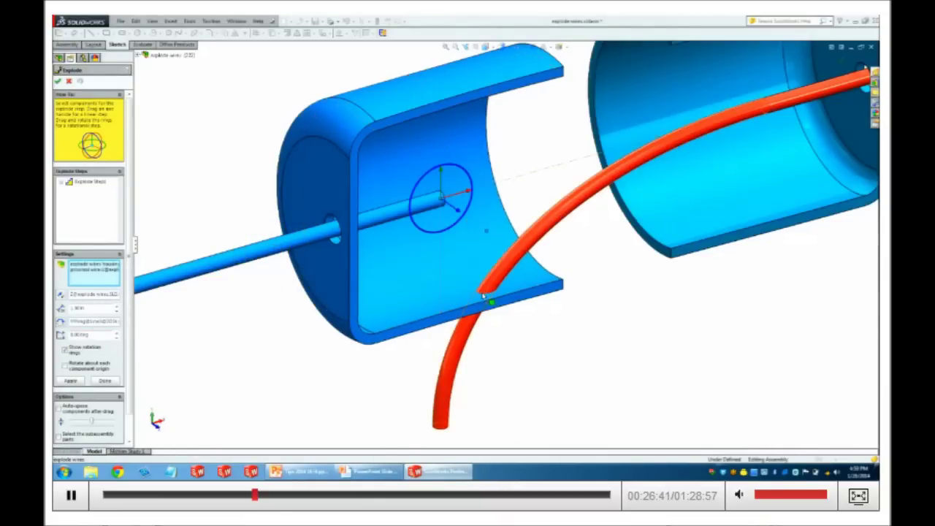
pyautogui.moveTo(433, 173); pyautogui.dragTo(403, 232)
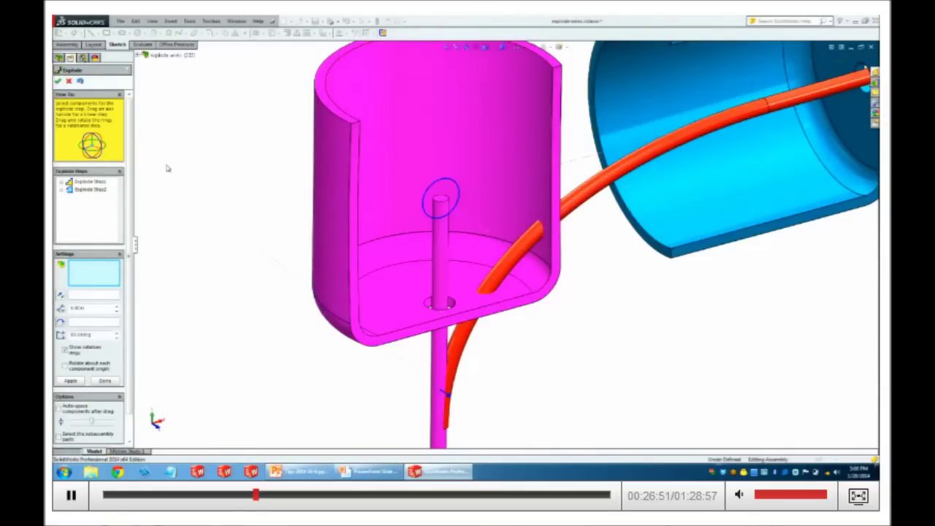
pyautogui.click(60, 82)
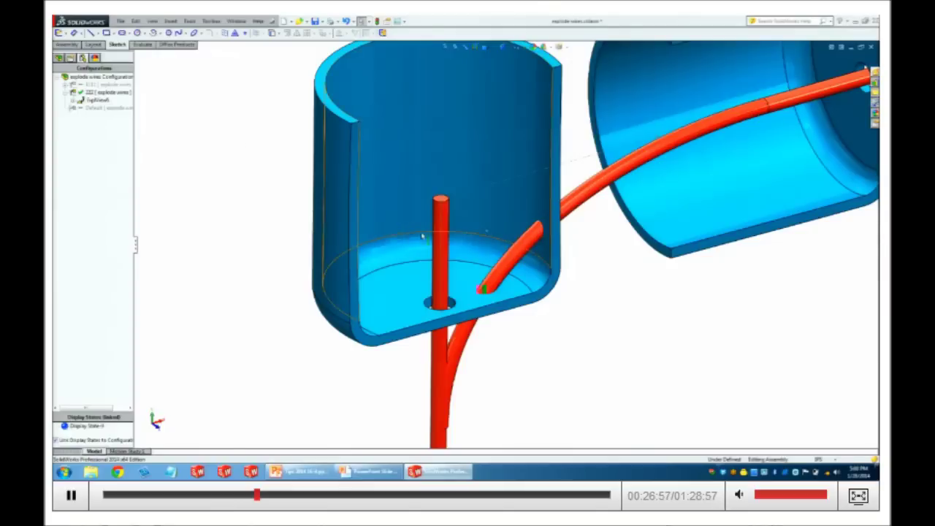
# Add another explode step to configuration 222 that moves the rotated housing half and wire straight down to the end of the curved service loop.
pyautogui.scroll(4, 496, 252)
pyautogui.scroll(-4, 533, 274)
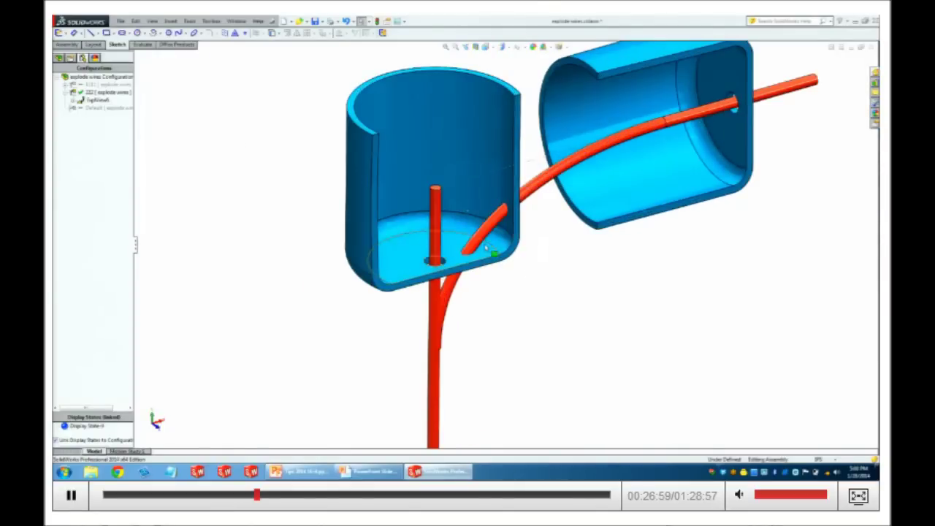
pyautogui.click(95, 100)
pyautogui.rightClick(98, 101)
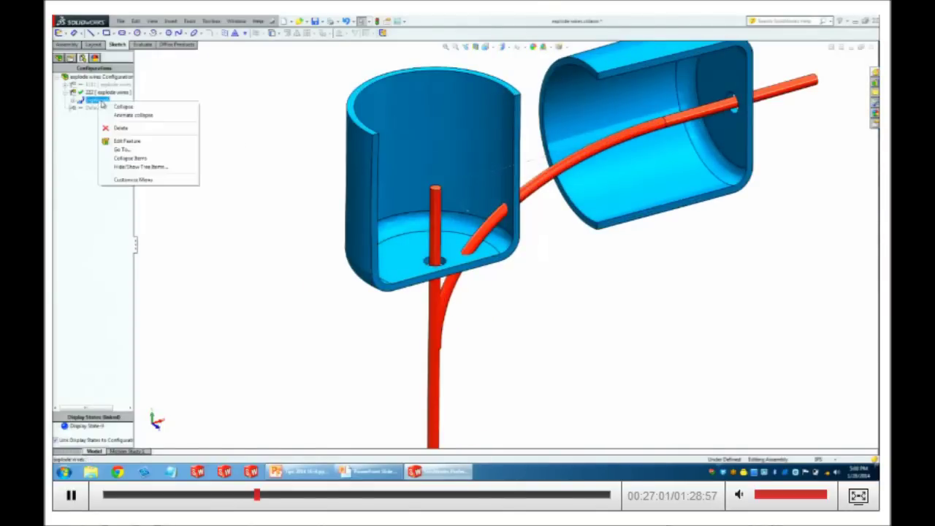
pyautogui.click(126, 141)
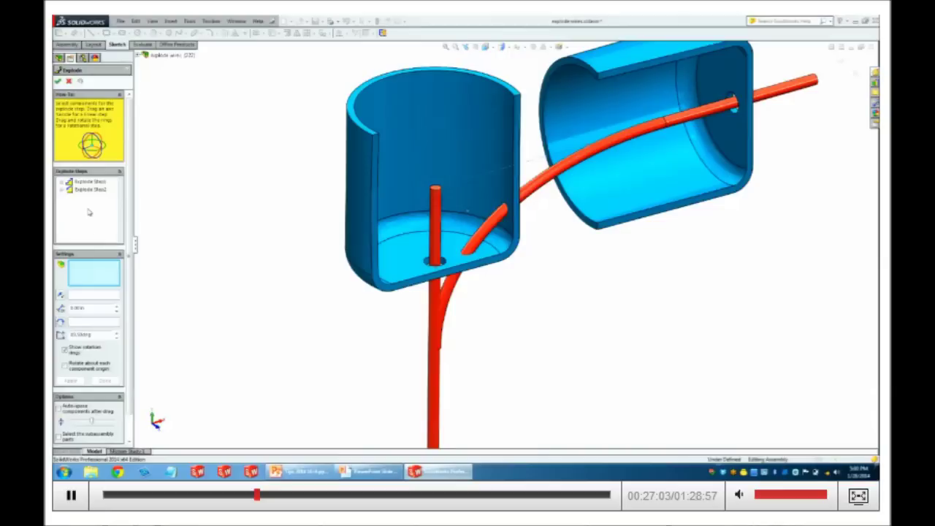
pyautogui.click(404, 263)
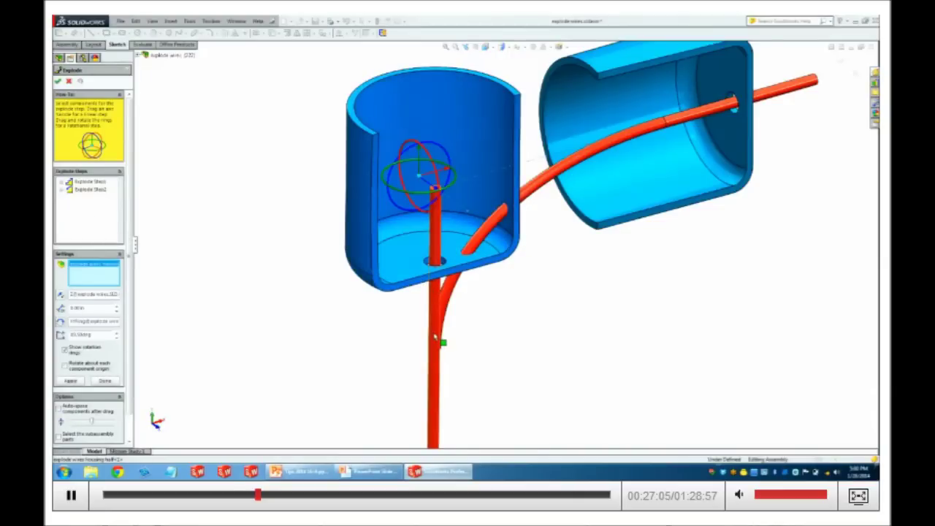
pyautogui.click(432, 334)
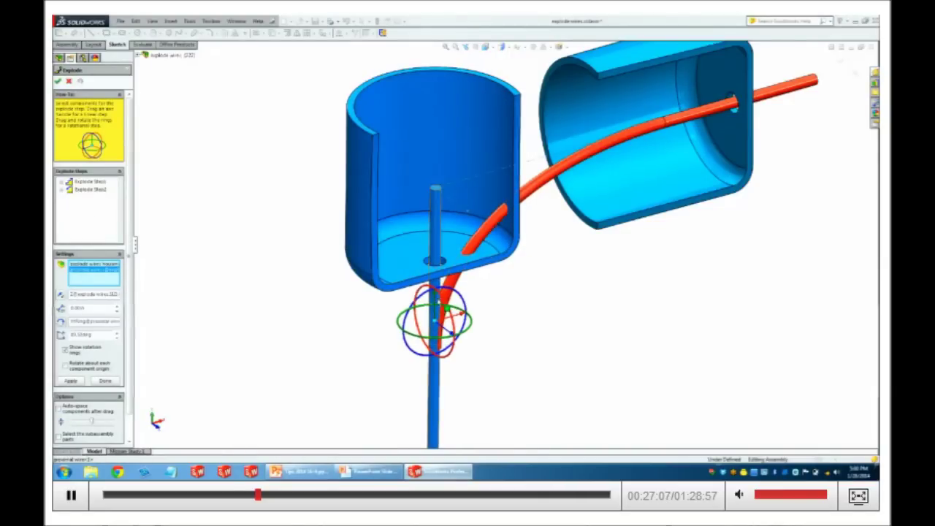
pyautogui.moveTo(442, 306); pyautogui.dragTo(460, 457)
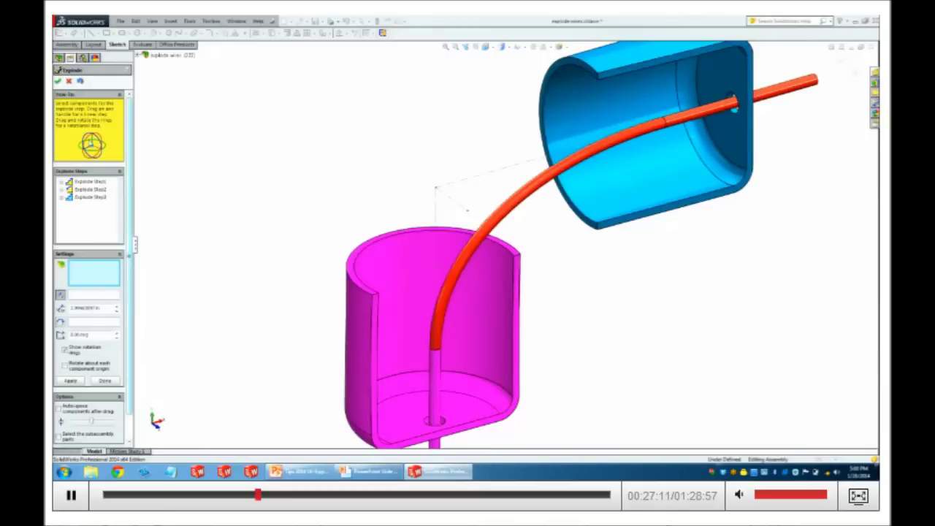
pyautogui.click(58, 80)
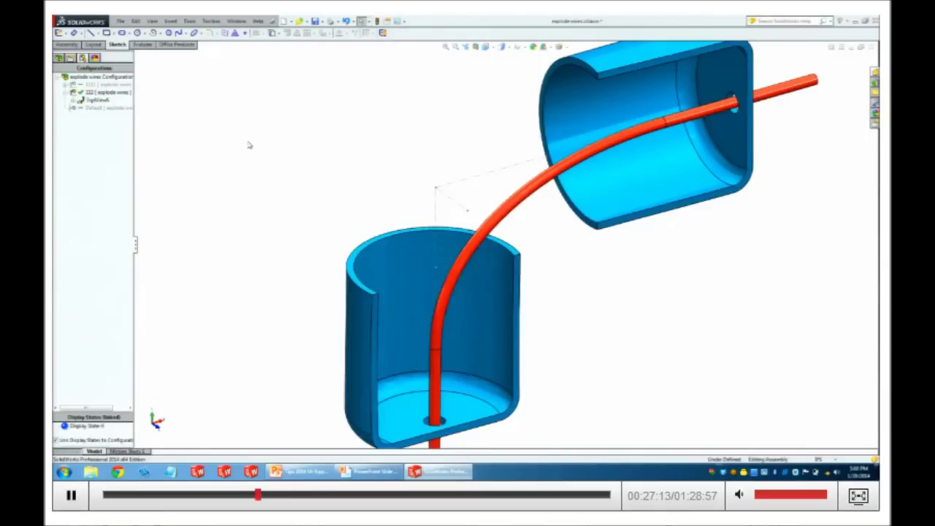
# Collapse the exploded view of configuration 222 and explode it again.
pyautogui.doubleClick(109, 101)
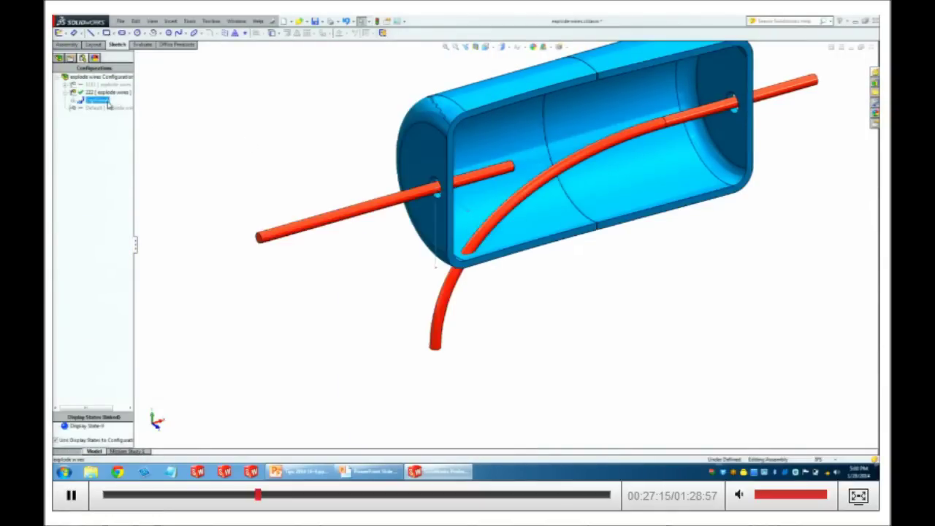
pyautogui.doubleClick(108, 103)
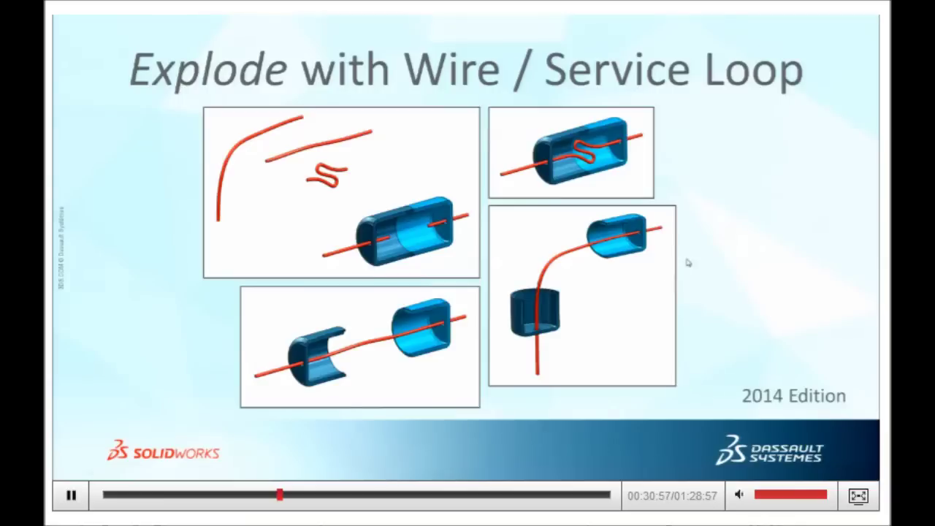
pyautogui.click(73, 496)
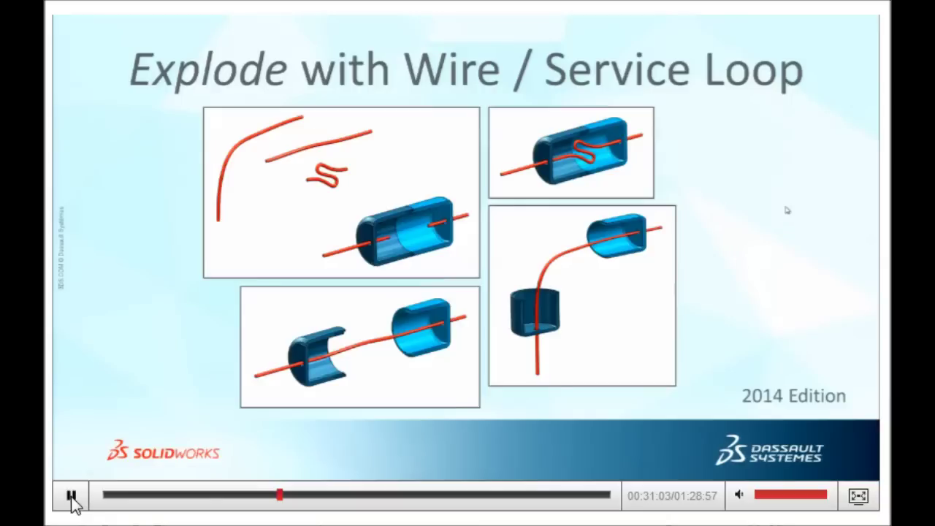
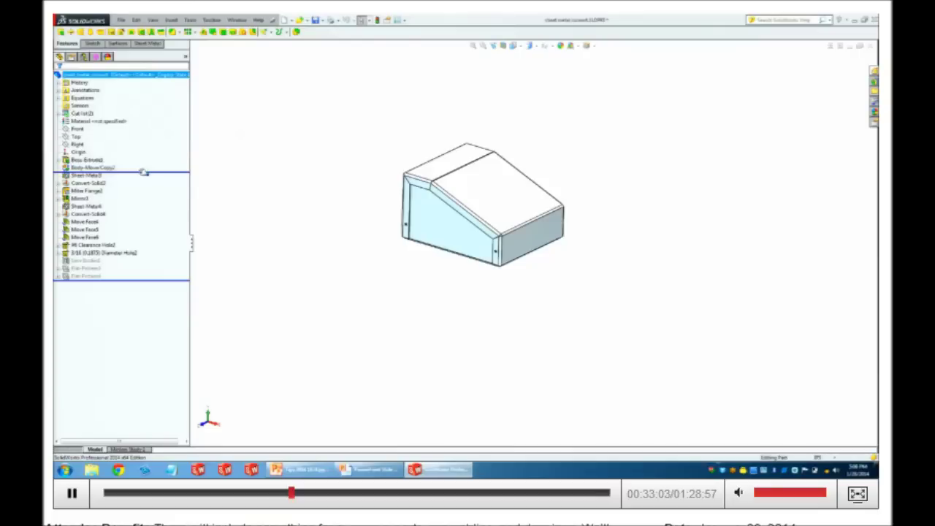
# Roll the sheet metal part back to just after its first Sheet-Metal feature and review that feature's bend settings without changing them.
pyautogui.moveTo(144, 174); pyautogui.dragTo(145, 174)
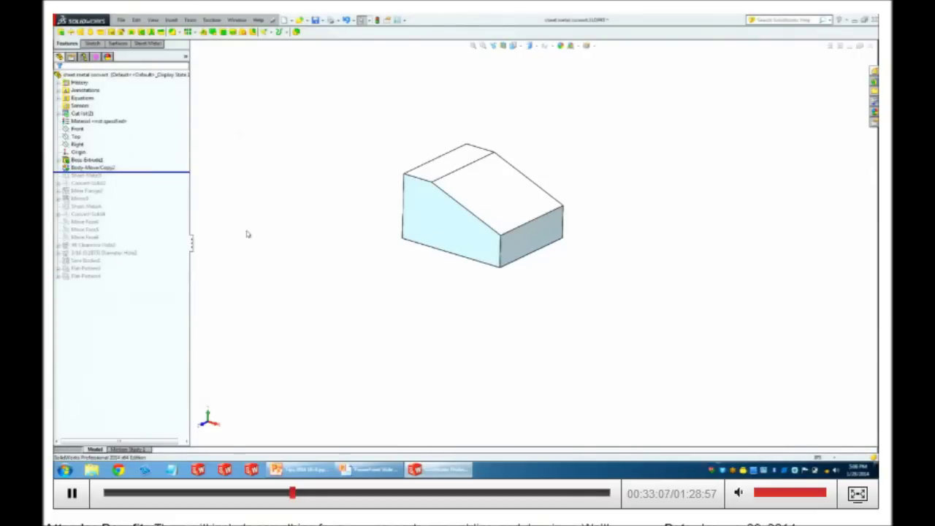
pyautogui.moveTo(129, 172); pyautogui.dragTo(125, 179)
pyautogui.rightClick(95, 176)
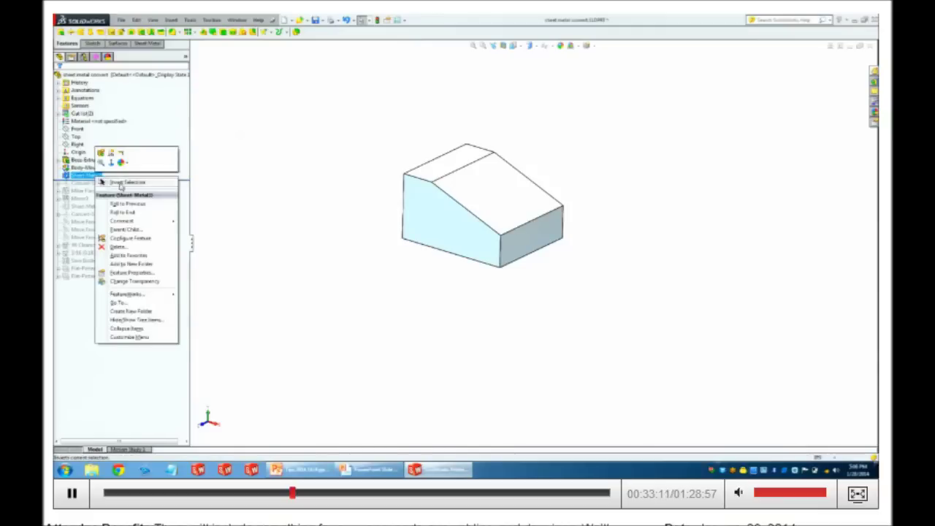
pyautogui.click(102, 153)
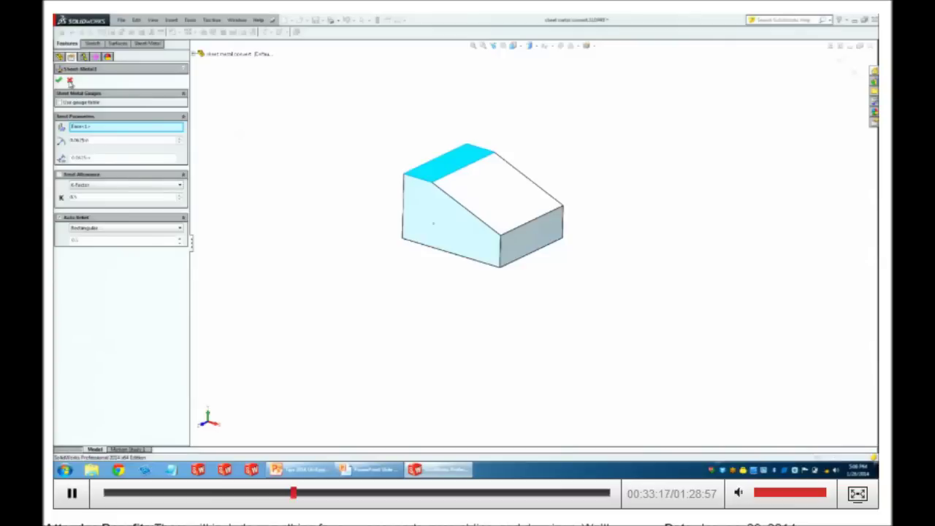
pyautogui.click(69, 79)
# Roll the part forward to just after its first Convert-Solid feature and review that feature's sheet metal parameters without changing them.
pyautogui.moveTo(147, 180); pyautogui.dragTo(146, 188)
pyautogui.click(87, 183)
pyautogui.rightClick(101, 184)
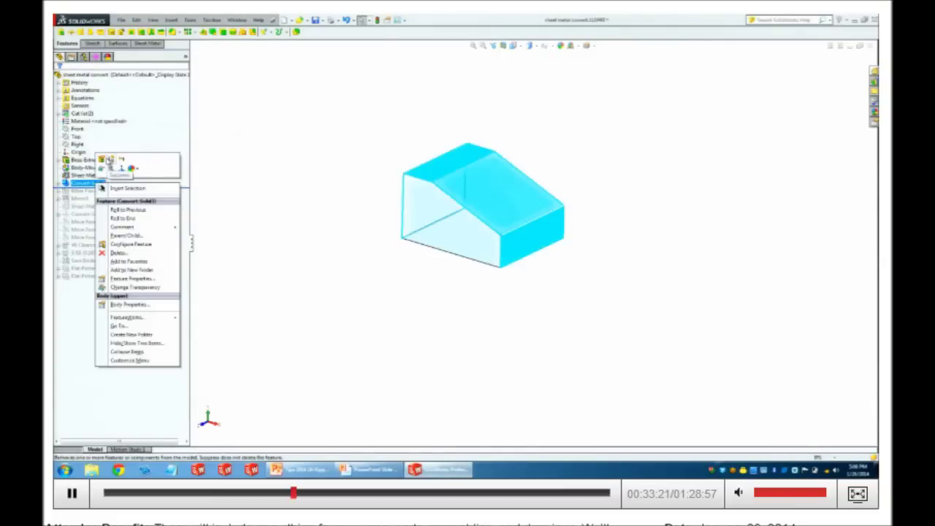
pyautogui.click(103, 160)
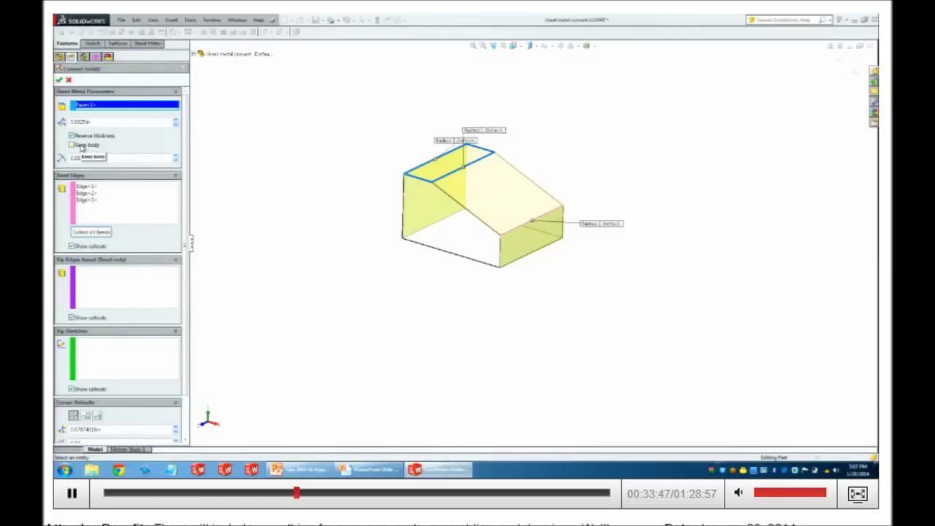
pyautogui.click(68, 79)
# Select the Body-Move/Copy feature, then roll the part forward past all its remaining features to restore the complete enclosure.
pyautogui.click(93, 168)
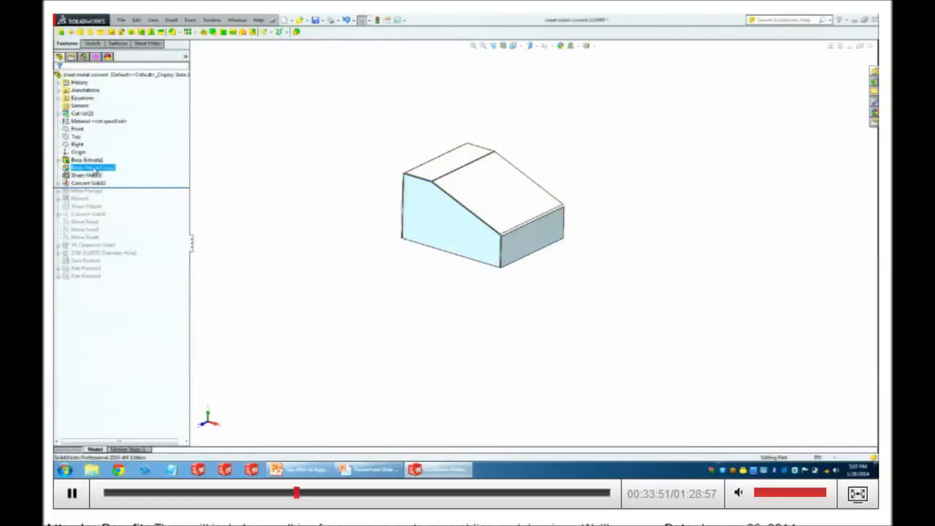
pyautogui.rightClick(93, 170)
pyautogui.click(255, 165)
pyautogui.click(93, 168)
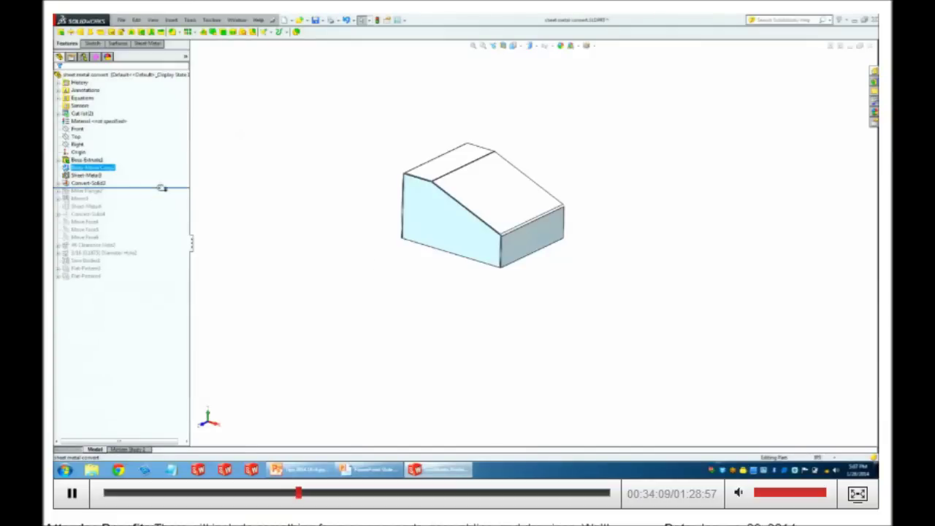
pyautogui.moveTo(162, 188); pyautogui.dragTo(143, 284)
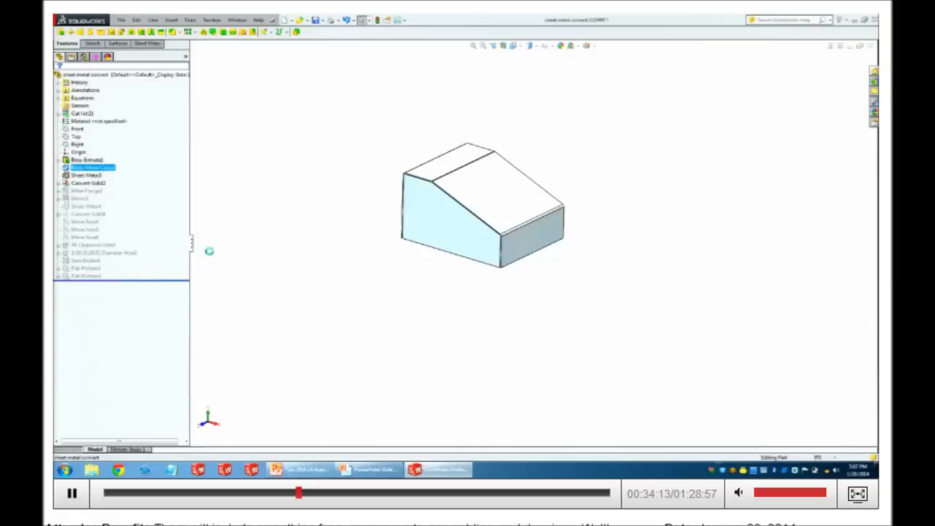
pyautogui.scroll(-6, 492, 255)
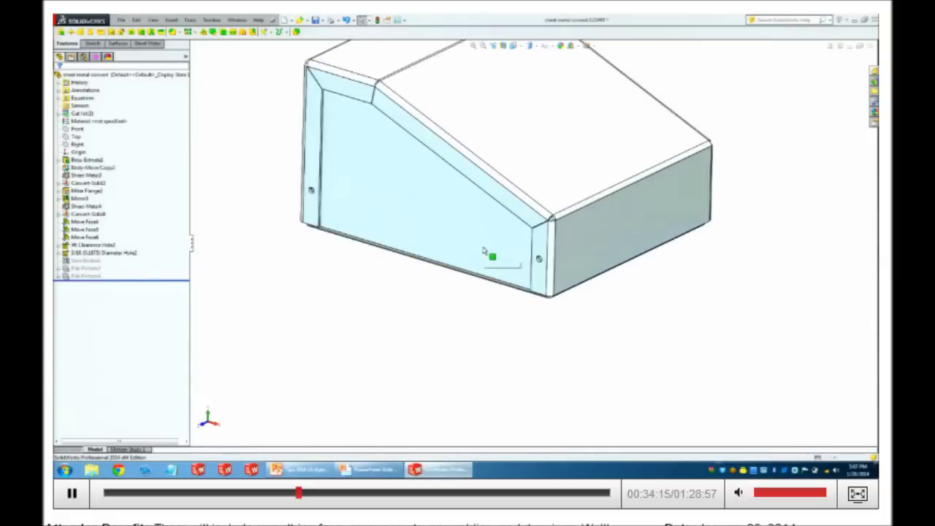
pyautogui.moveTo(522, 261); pyautogui.dragTo(524, 270, button='middle')
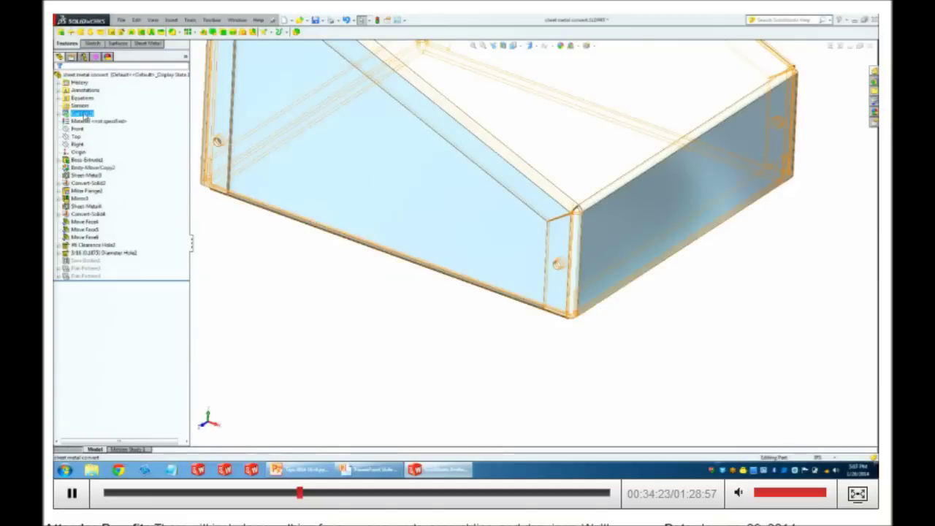
# Start Save Bodies from the cut list and assign the two bodies to the files lower.sldprt and upper.sldprt.
pyautogui.rightClick(81, 114)
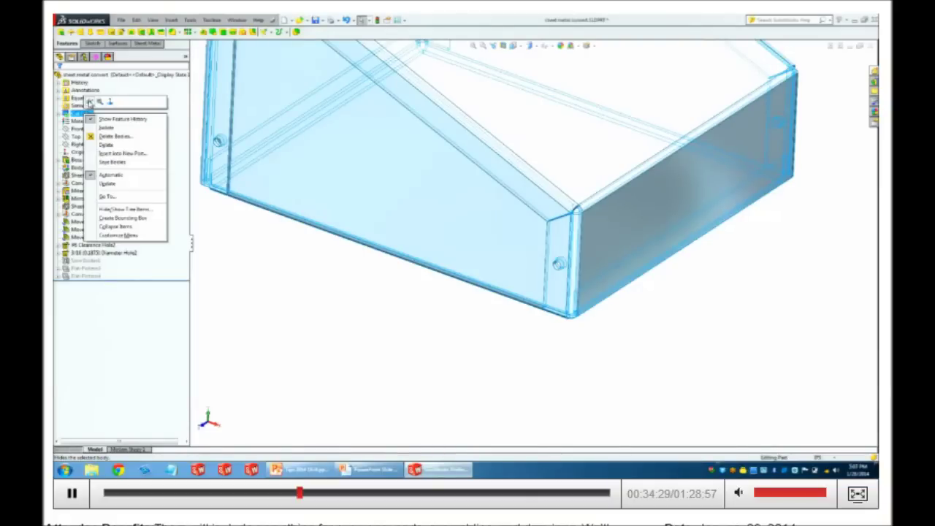
pyautogui.click(112, 161)
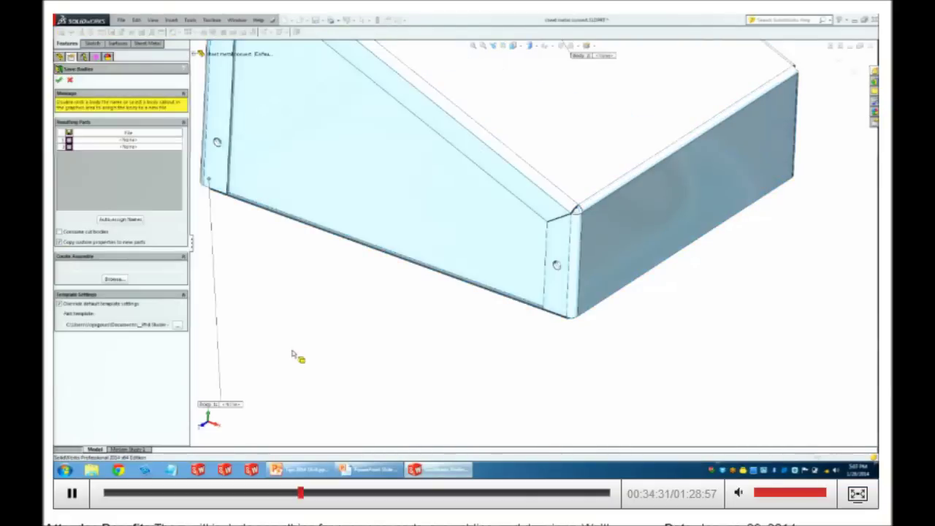
pyautogui.click(136, 153)
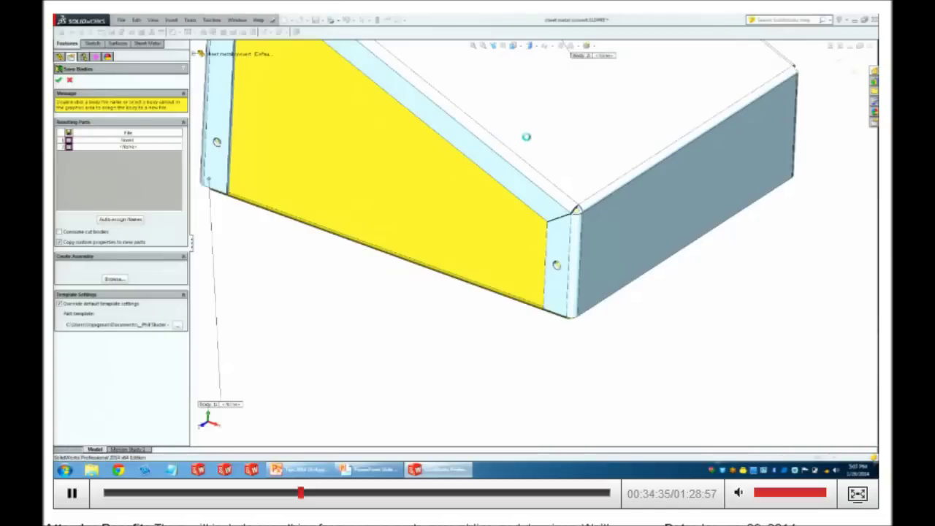
pyautogui.click(428, 256)
pyautogui.click(531, 141)
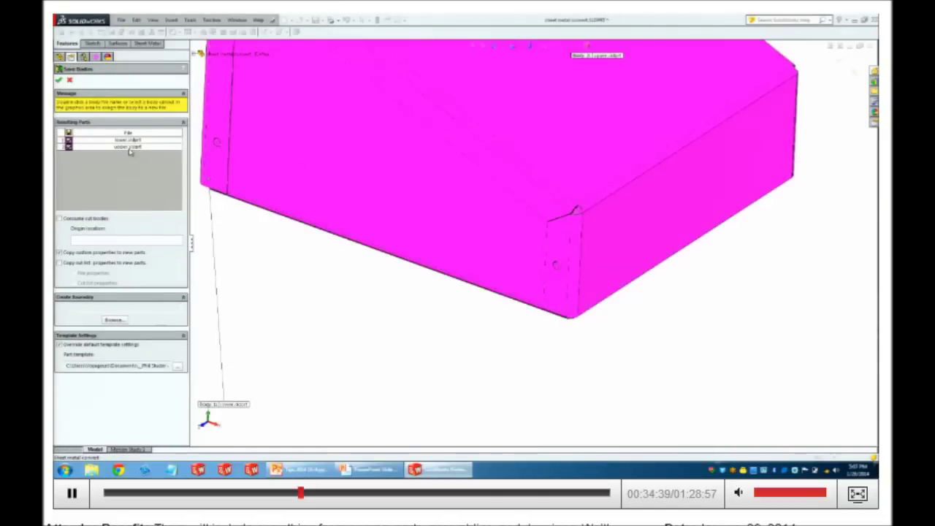
# Choose where to create the assembly from the saved bodies, making and opening a new folder named ttt inside SWW2014.
pyautogui.click(112, 321)
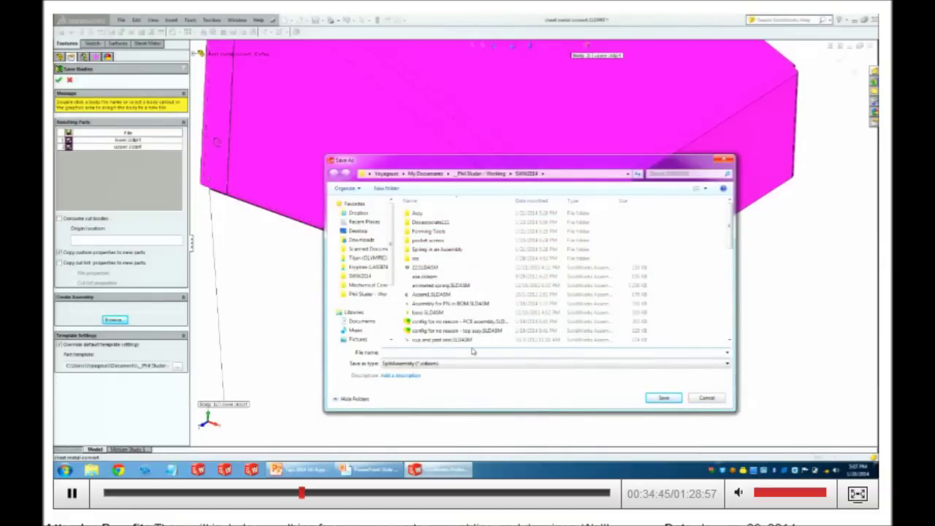
pyautogui.press('Tab')
pyautogui.rightClick(624, 228)
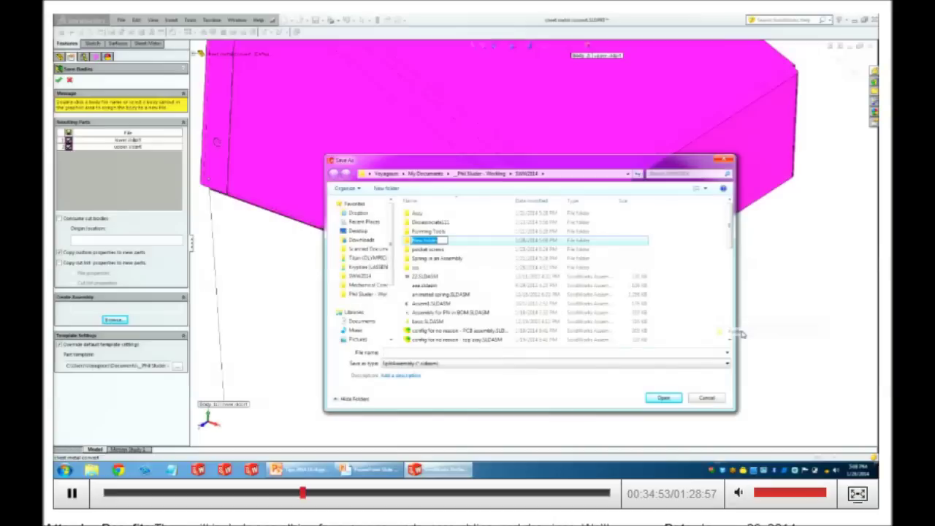
pyautogui.write('ttt')
pyautogui.click(666, 399)
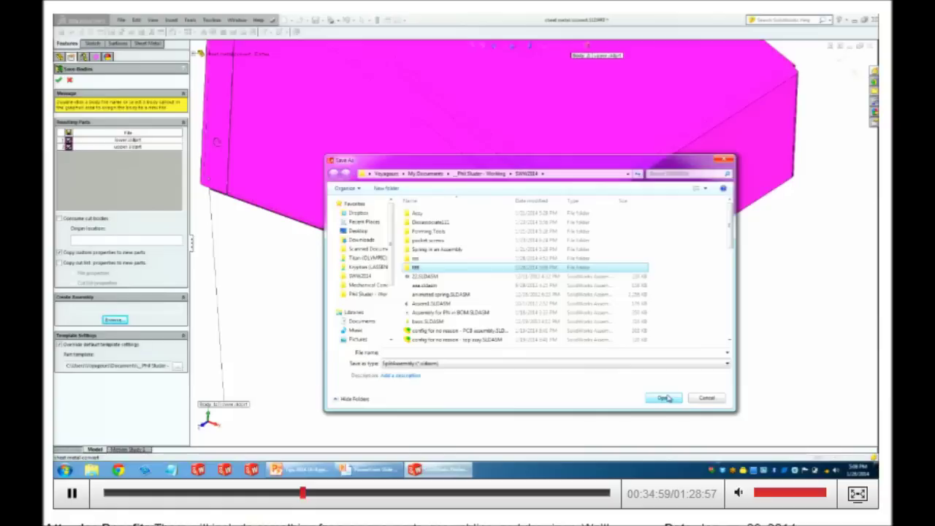
pyautogui.doubleClick(476, 268)
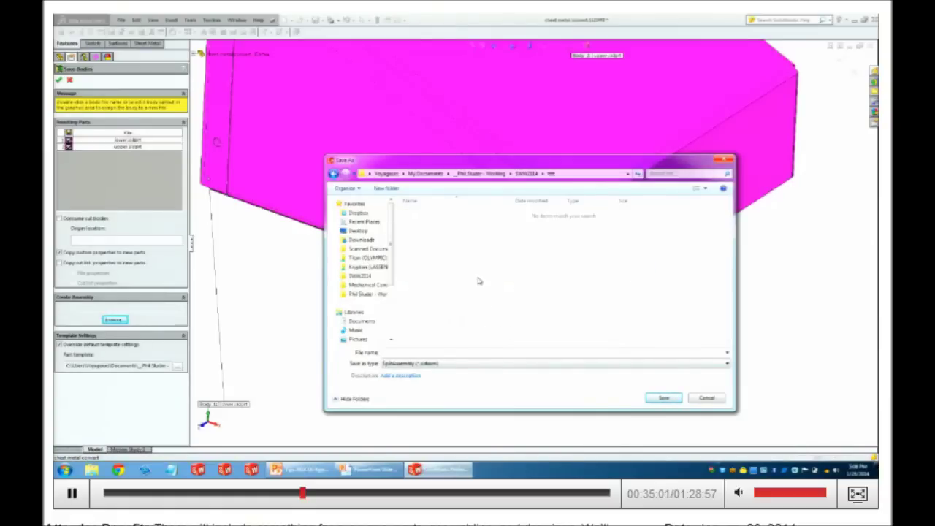
# Name the new assembly ttt in the ttt folder and complete Save Bodies to generate it with the body parts.
pyautogui.click(661, 399)
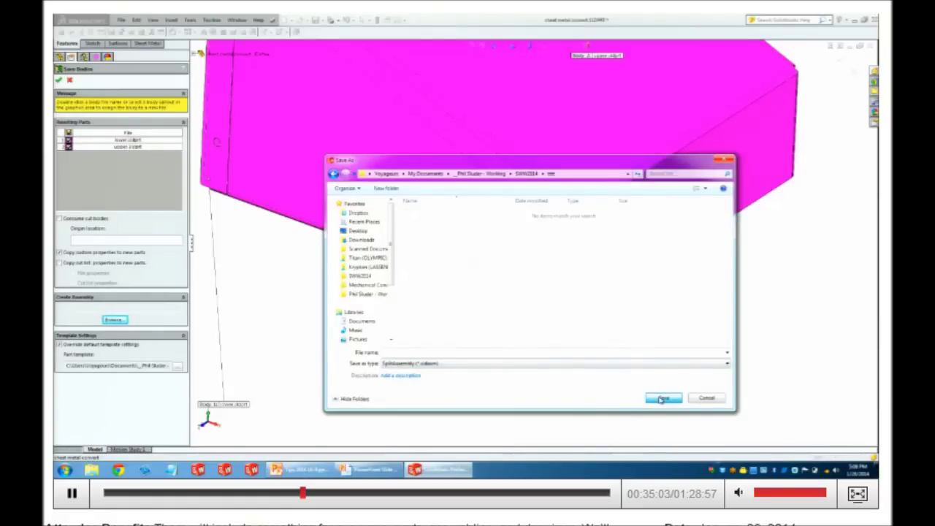
pyautogui.moveTo(592, 165); pyautogui.dragTo(585, 122)
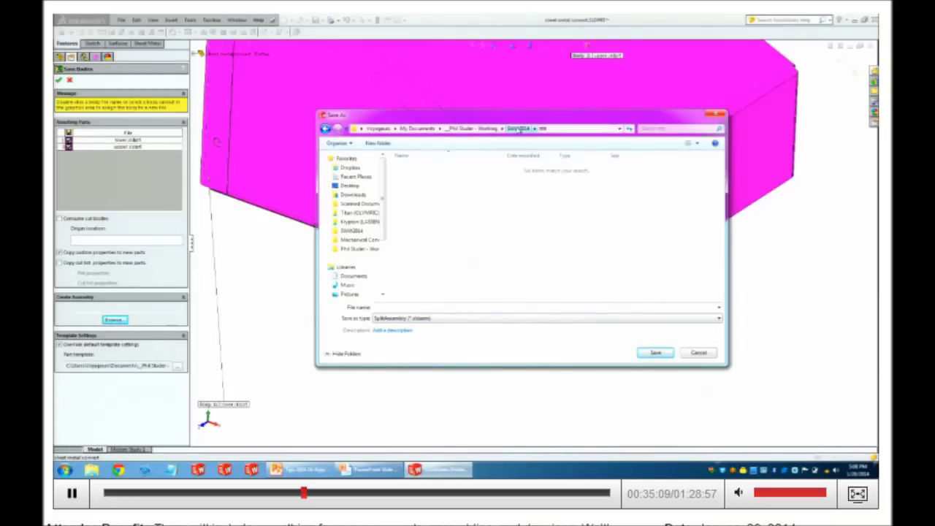
pyautogui.click(395, 310)
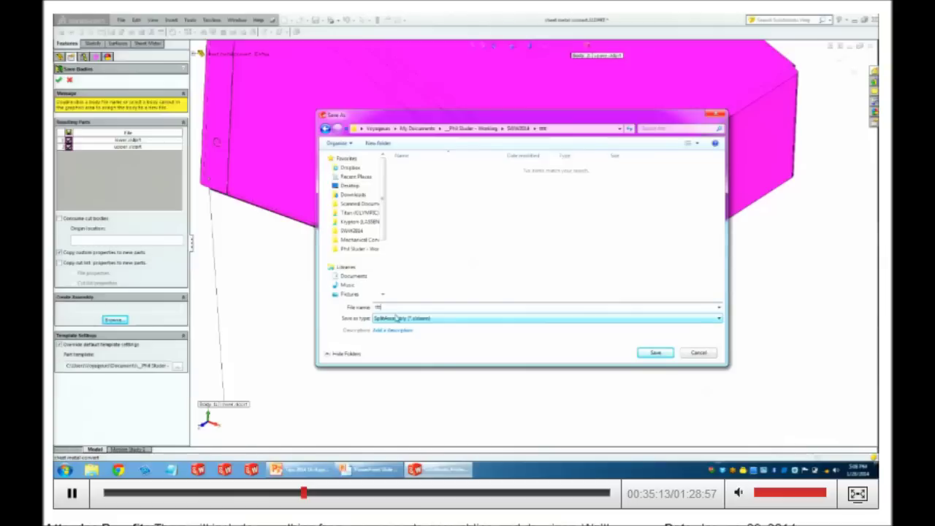
pyautogui.click(656, 354)
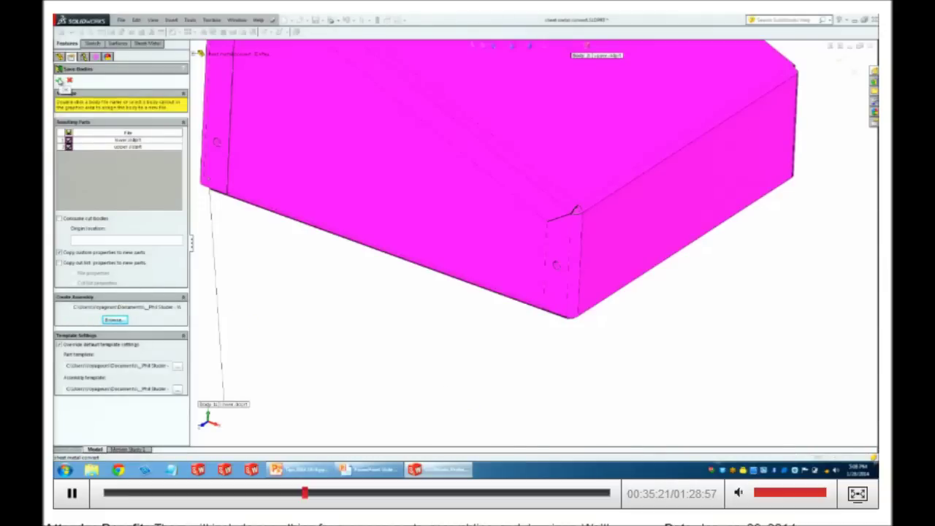
pyautogui.click(62, 81)
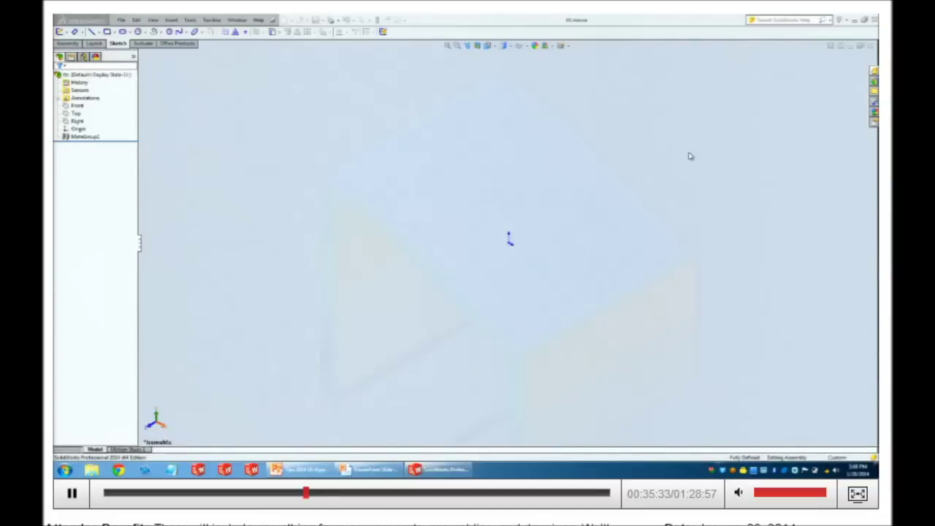
pyautogui.click(522, 218)
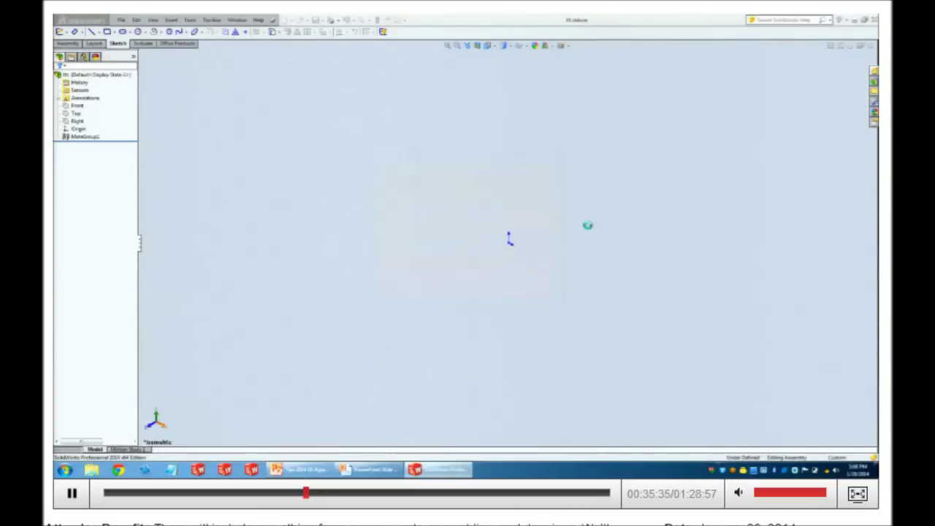
# Close the sheet metal convert part and the generated ttt assembly.
pyautogui.press('z')
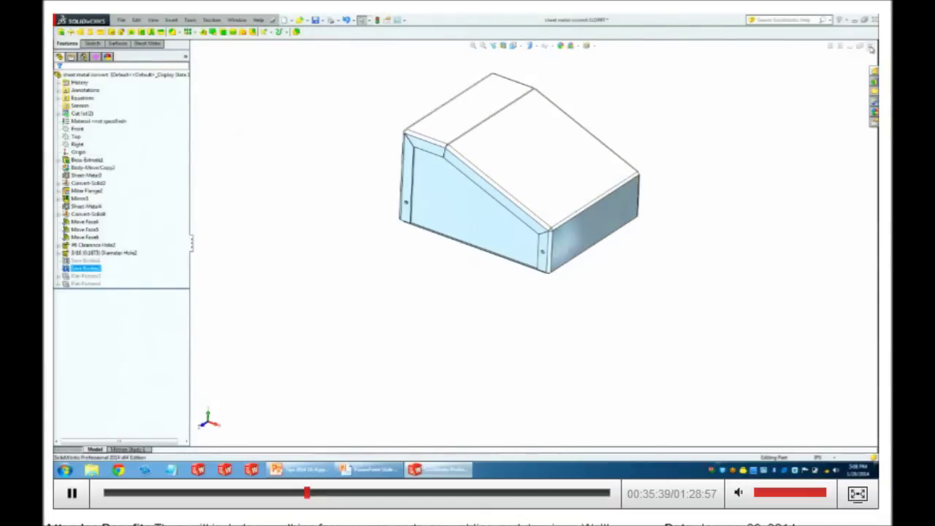
pyautogui.click(871, 47)
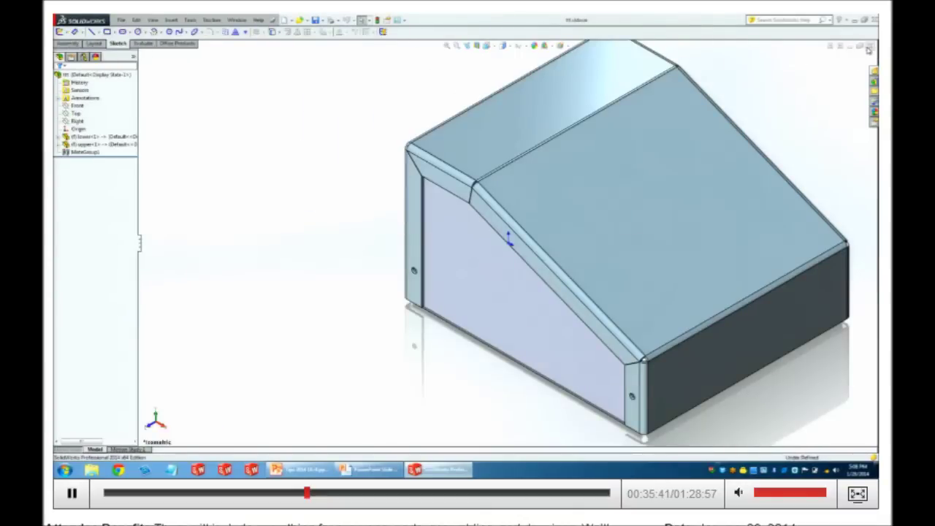
pyautogui.click(870, 46)
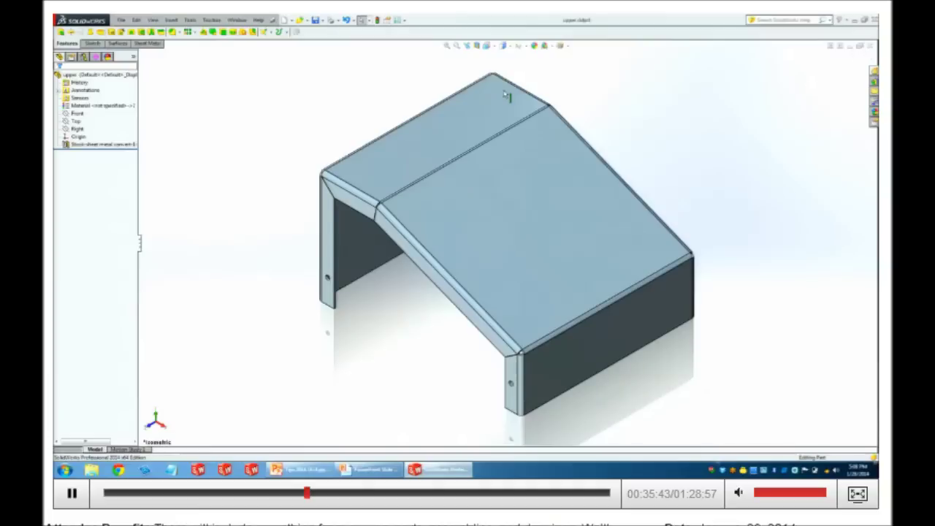
# Reopen the ttt assembly from the ttt folder and fit the enclosure in the view.
pyautogui.click(300, 19)
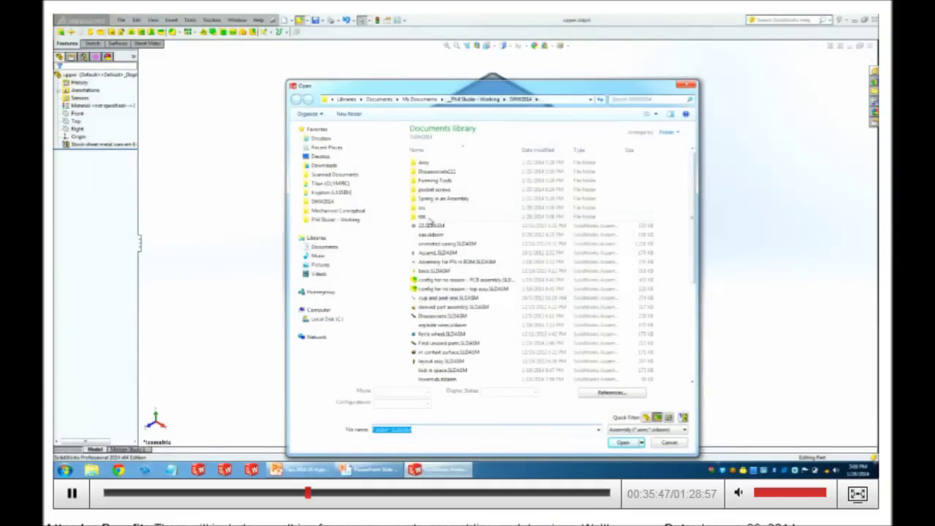
pyautogui.doubleClick(431, 217)
pyautogui.doubleClick(428, 163)
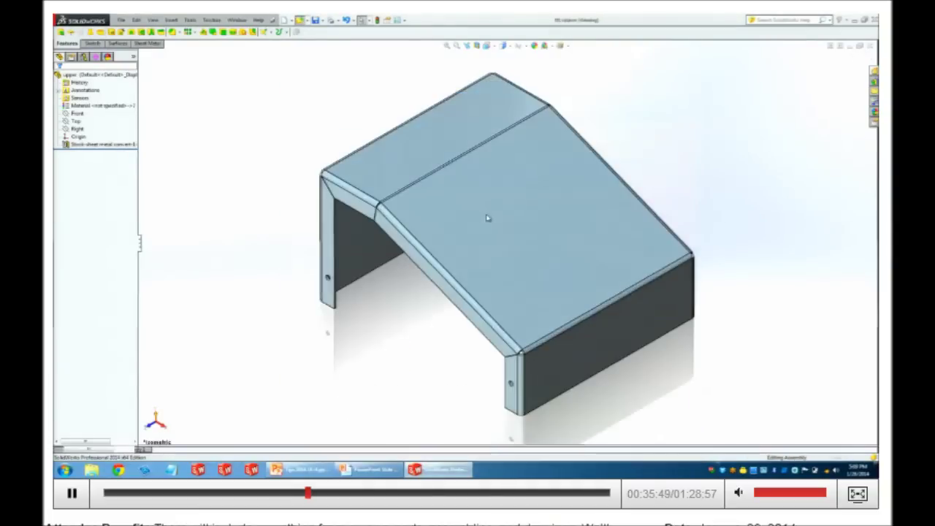
pyautogui.press('z')
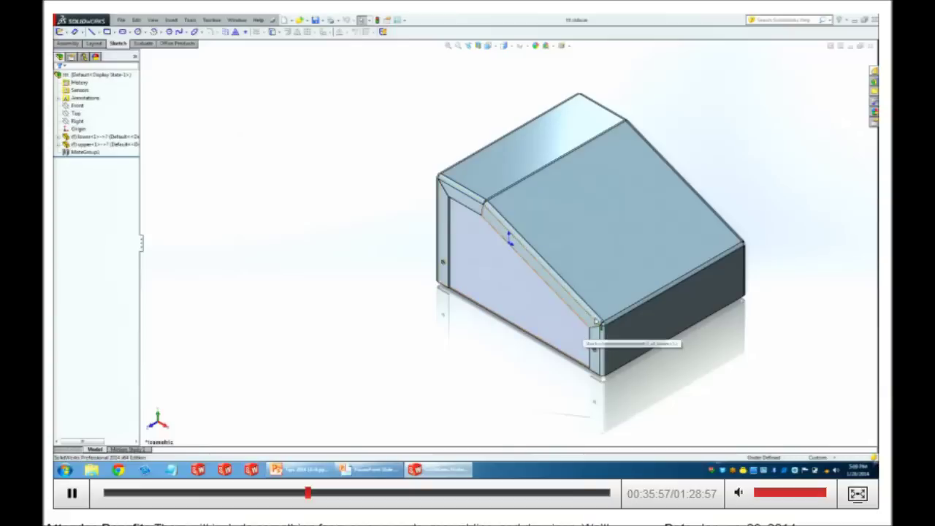
pyautogui.rightClick(607, 263)
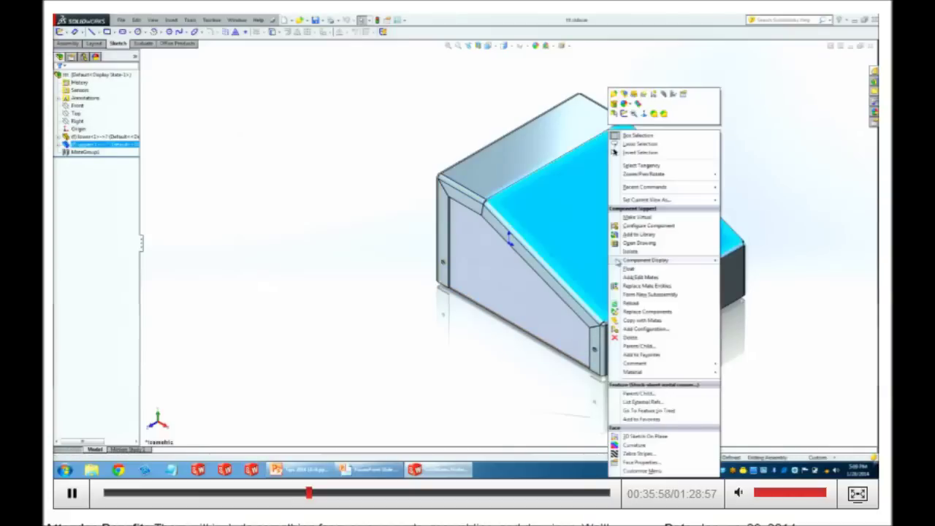
pyautogui.click(758, 138)
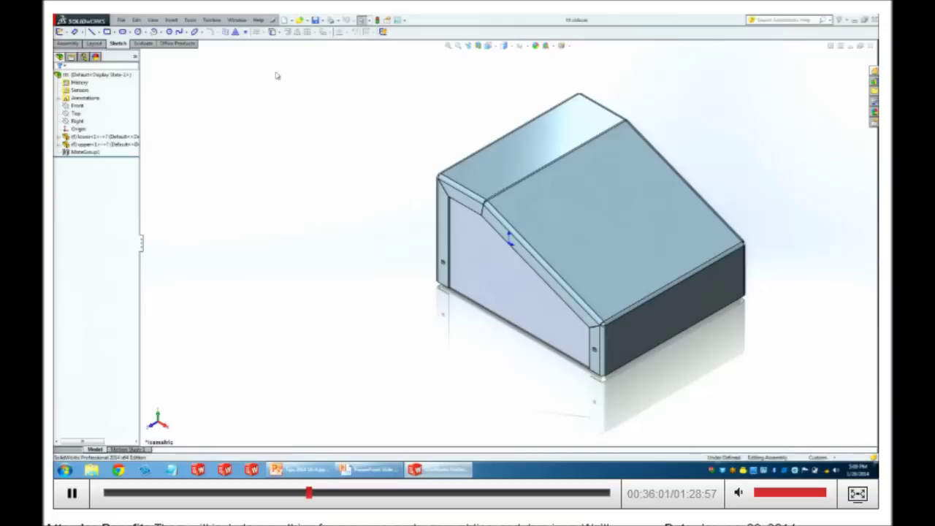
# Make a drawing from the ttt assembly using the B1 template from the Drawings templates.
pyautogui.click(122, 20)
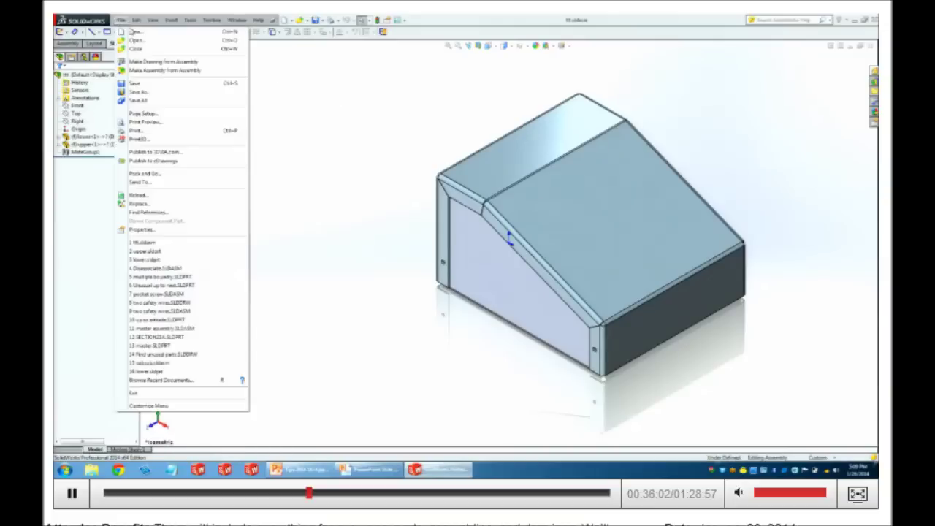
pyautogui.click(170, 64)
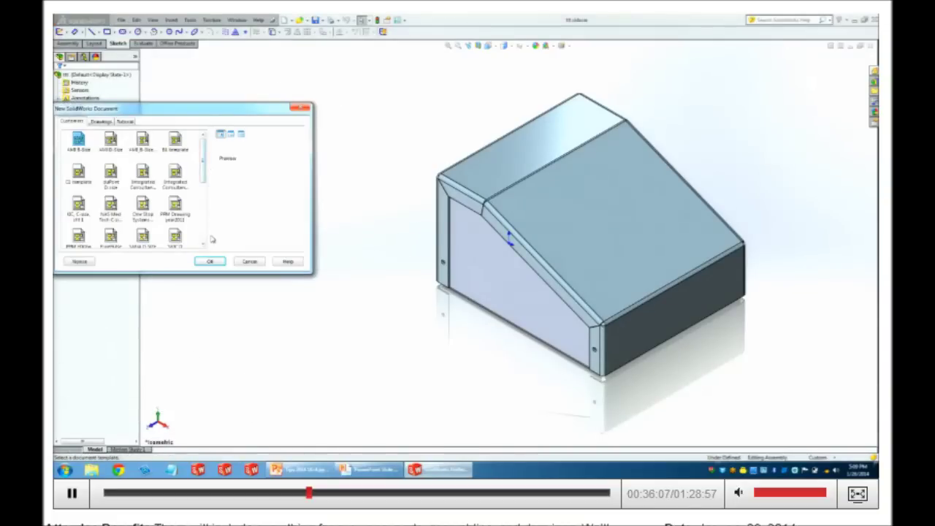
pyautogui.click(100, 122)
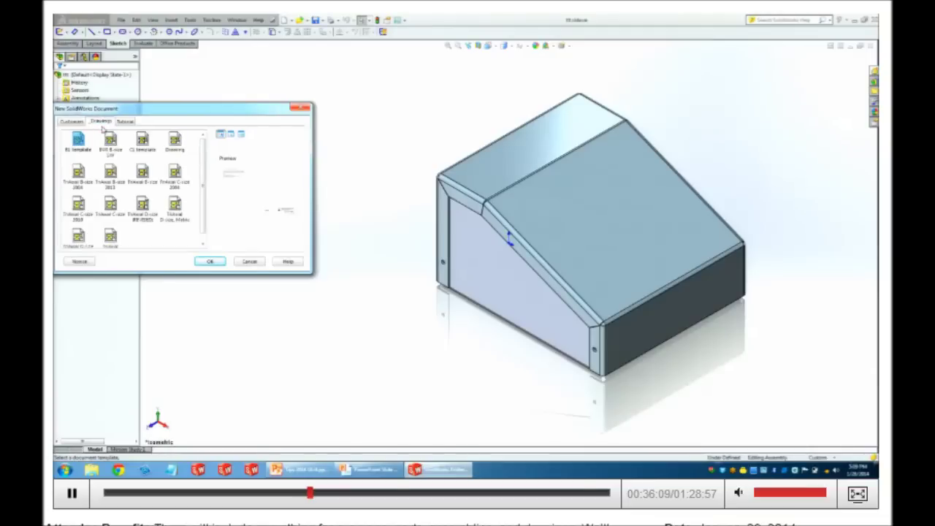
pyautogui.click(210, 261)
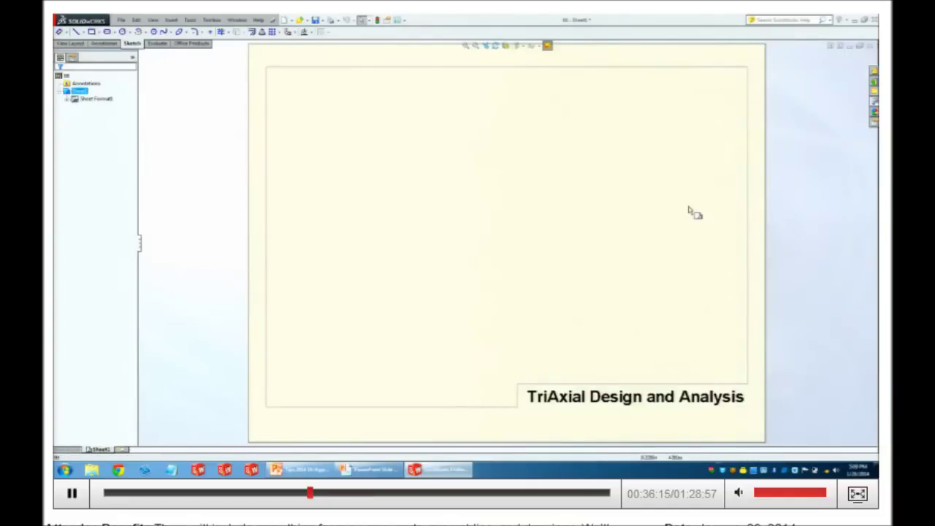
# Place an isometric view of the ttt assembly in the upper middle of the drawing sheet.
pyautogui.click(873, 108)
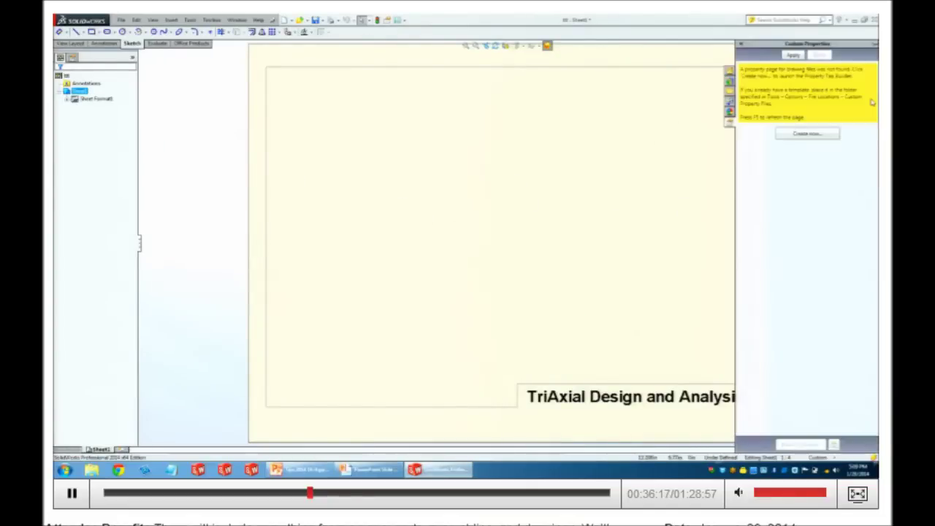
pyautogui.click(729, 103)
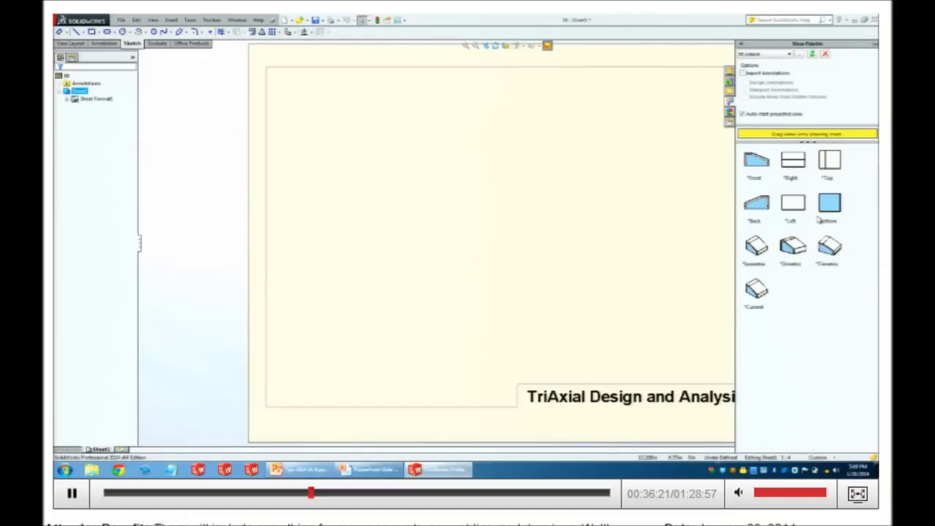
pyautogui.moveTo(757, 250)
pyautogui.mouseDown()
pyautogui.moveTo(505, 169)
pyautogui.moveTo(516, 138)
pyautogui.moveTo(504, 144)
pyautogui.mouseUp()
pyautogui.click(480, 277)
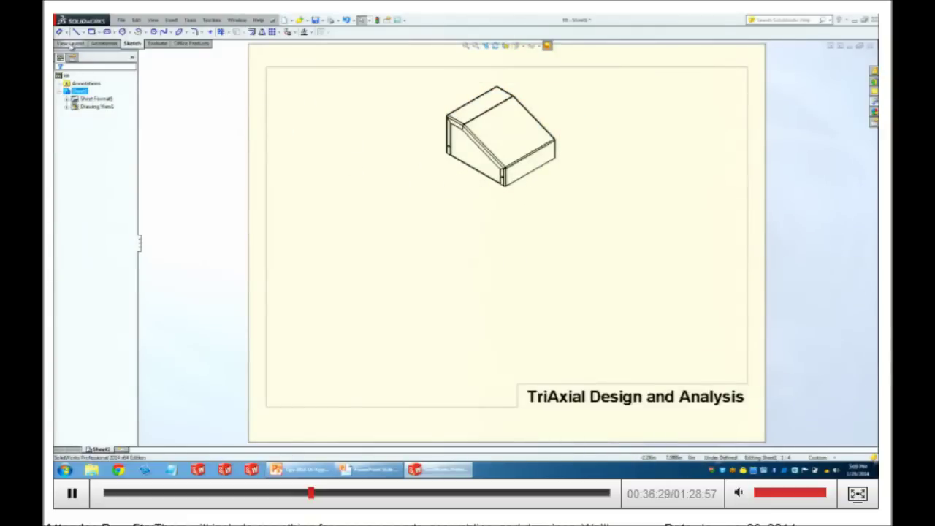
# Add an isometric model view of the lower part to the sheet, below and left of the assembly view.
pyautogui.click(72, 43)
pyautogui.click(69, 34)
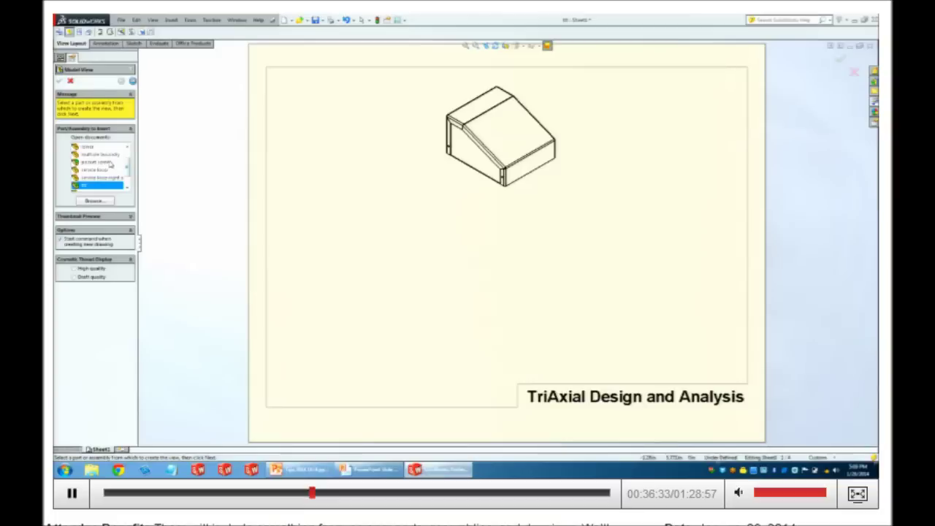
pyautogui.scroll(1, 130, 159)
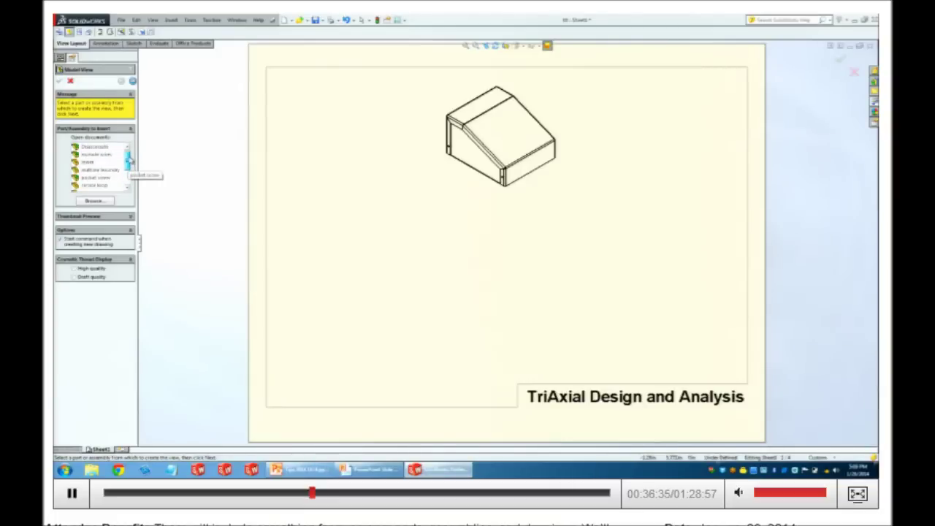
pyautogui.click(94, 162)
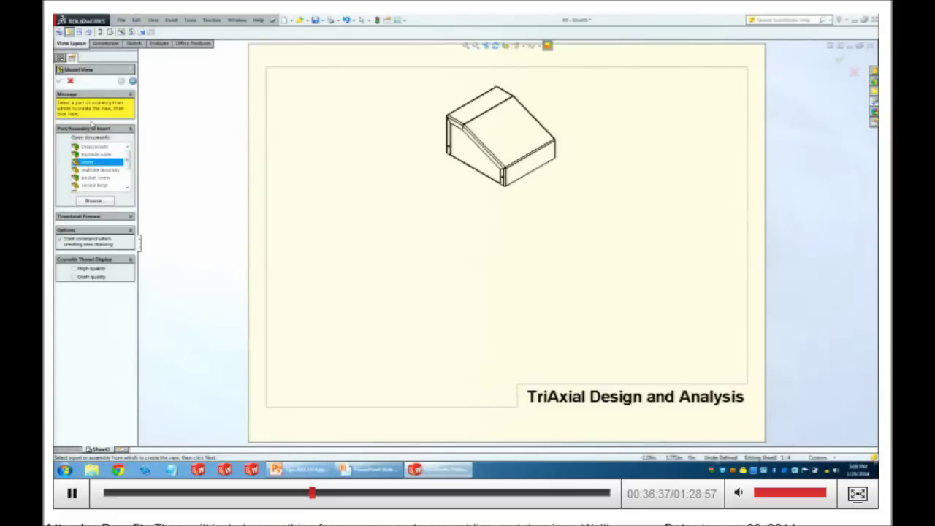
pyautogui.click(132, 80)
pyautogui.click(366, 274)
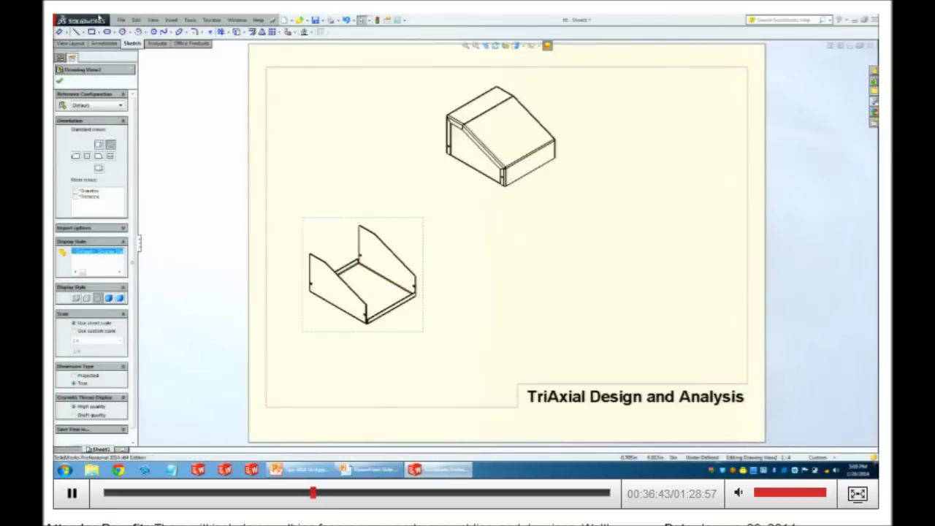
# Set the lower part's drawing view to a shaded display with edges.
pyautogui.scroll(-5, 369, 276)
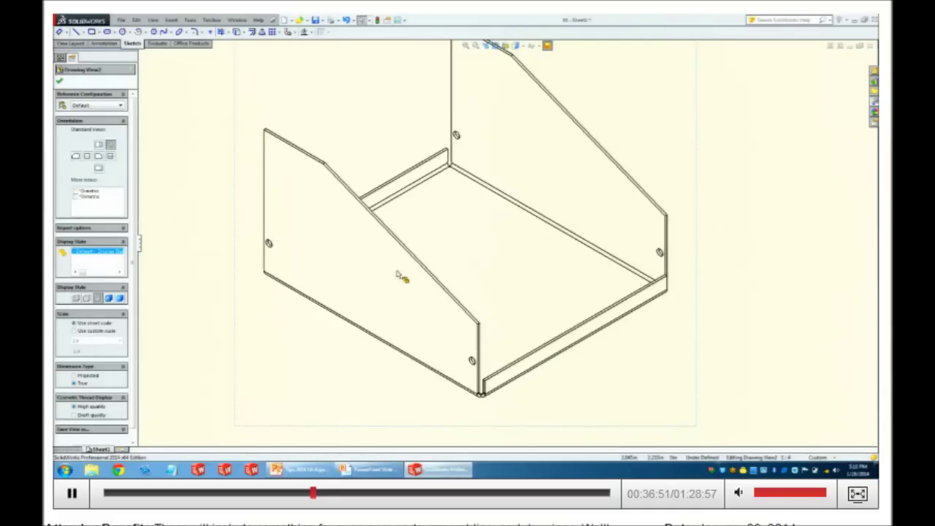
pyautogui.scroll(4, 463, 258)
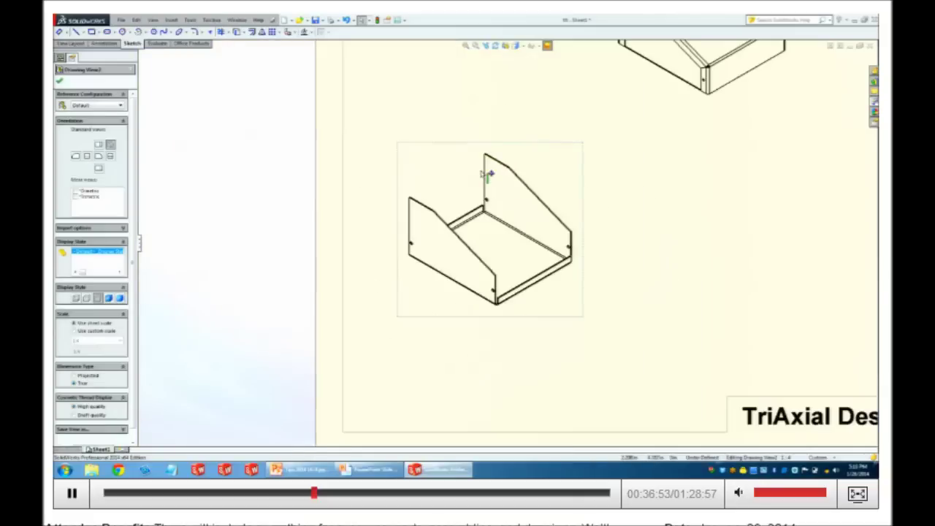
pyautogui.click(515, 46)
pyautogui.click(516, 57)
# Open the ttt assembly from its drawing view and hide the upper cover component.
pyautogui.rightClick(661, 85)
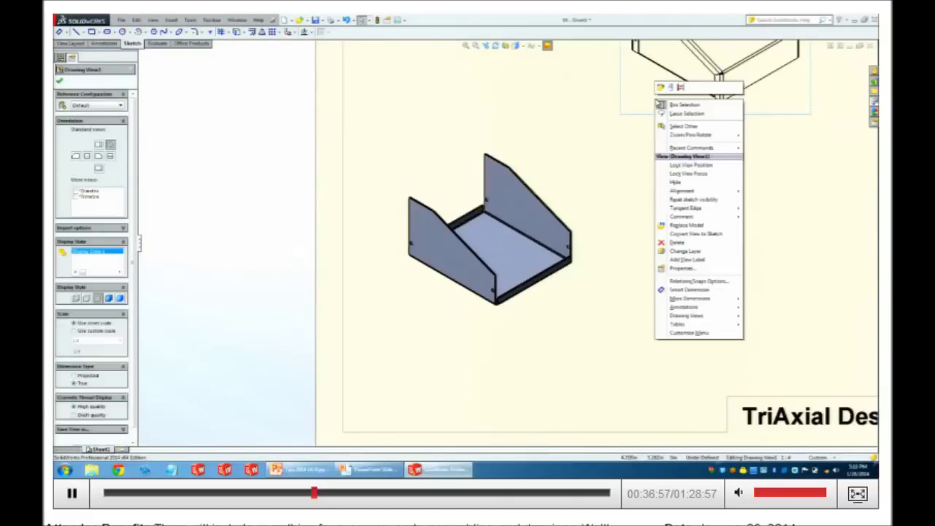
pyautogui.click(664, 87)
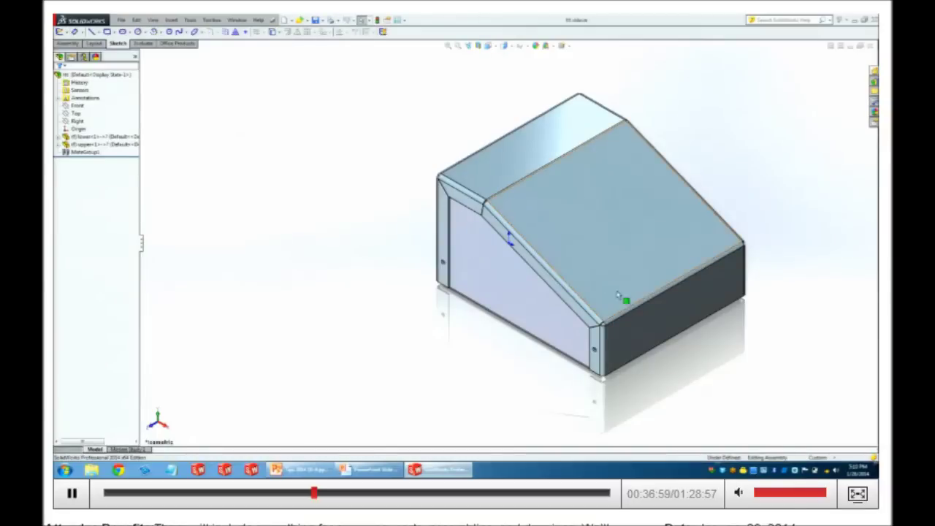
pyautogui.rightClick(625, 274)
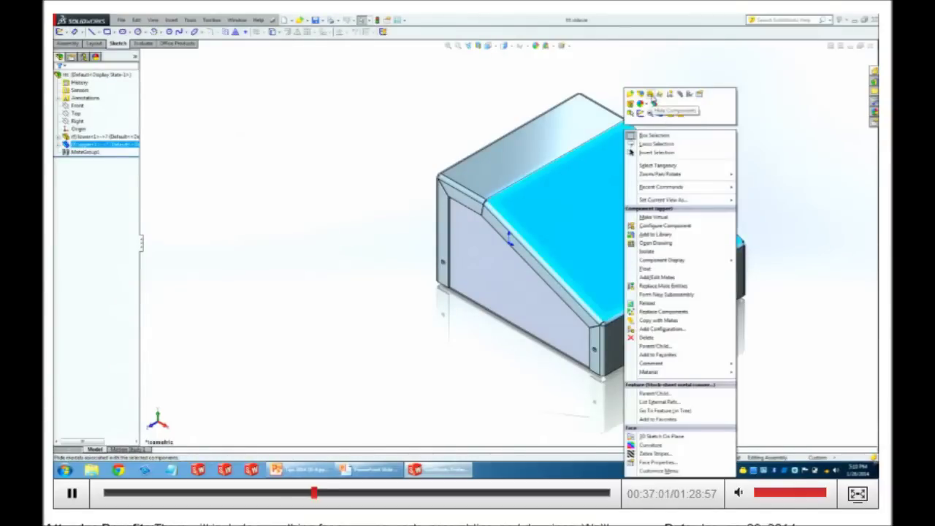
pyautogui.click(653, 101)
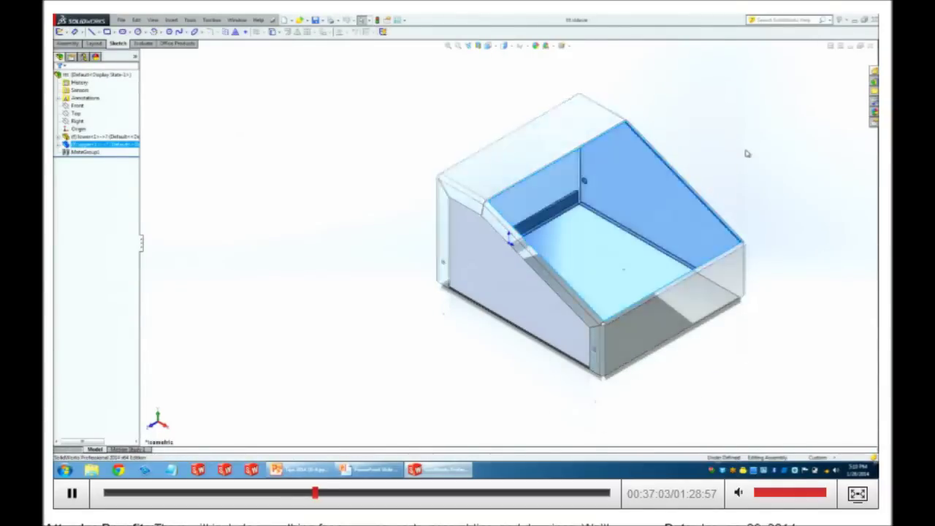
# Insert PEM Inch non-locking self-clinching nuts from Toolbox into the assembly at the four side-wall holes of the lower part.
pyautogui.click(584, 181)
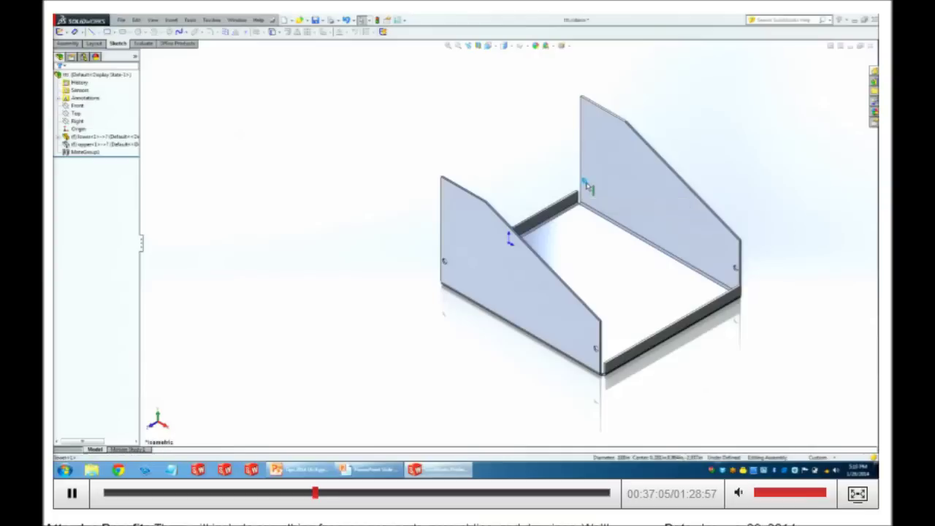
pyautogui.click(735, 270)
pyautogui.moveTo(736, 271); pyautogui.dragTo(544, 249, button='middle')
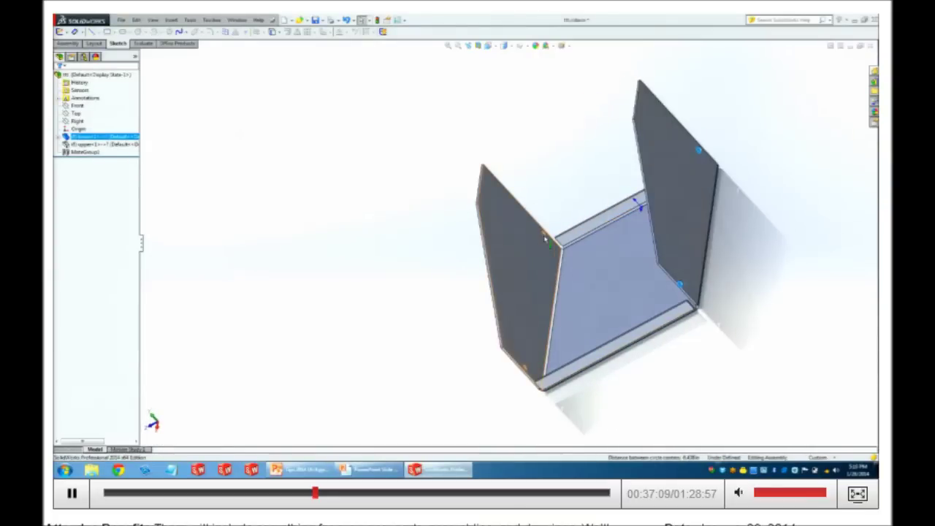
pyautogui.click(525, 367)
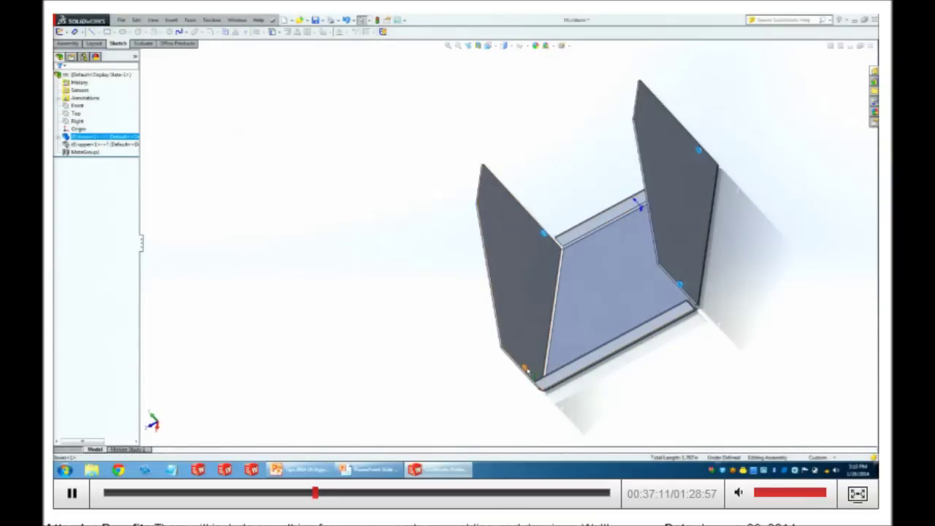
pyautogui.click(874, 84)
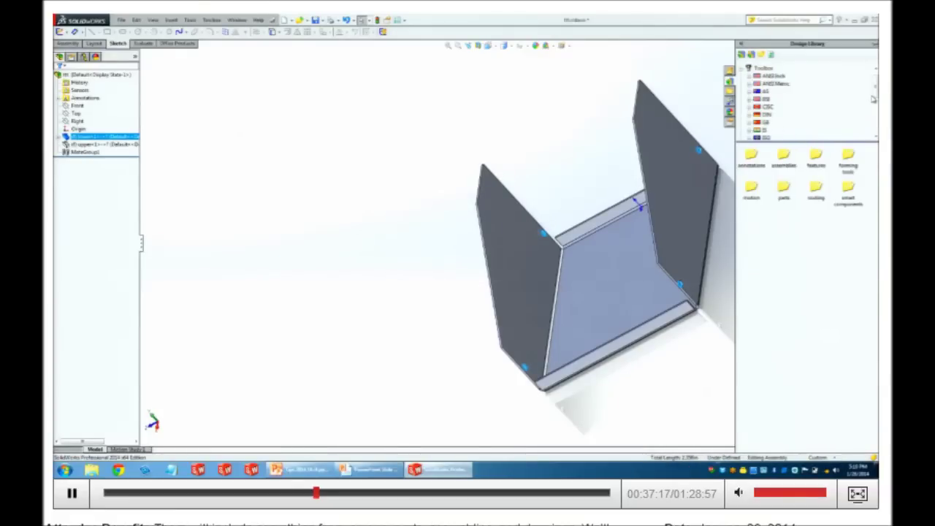
pyautogui.moveTo(875, 100); pyautogui.dragTo(874, 128)
pyautogui.doubleClick(773, 68)
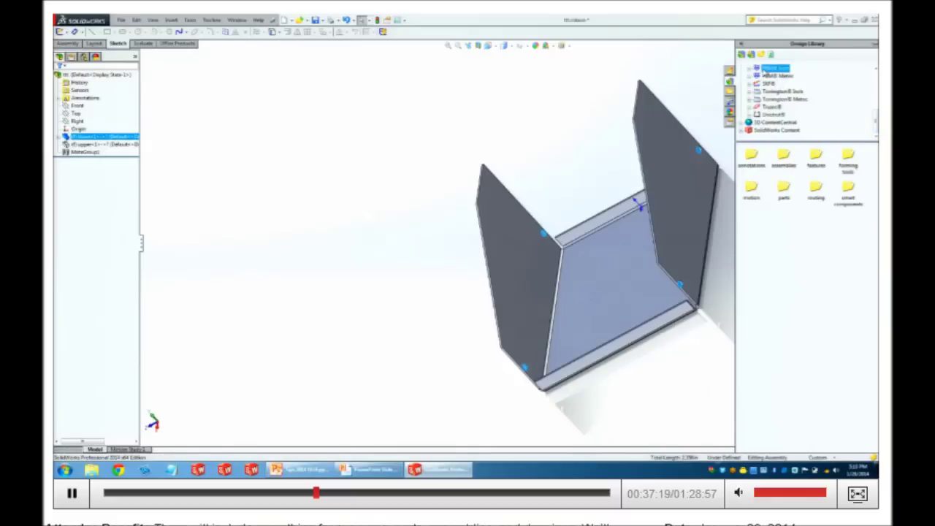
pyautogui.doubleClick(804, 205)
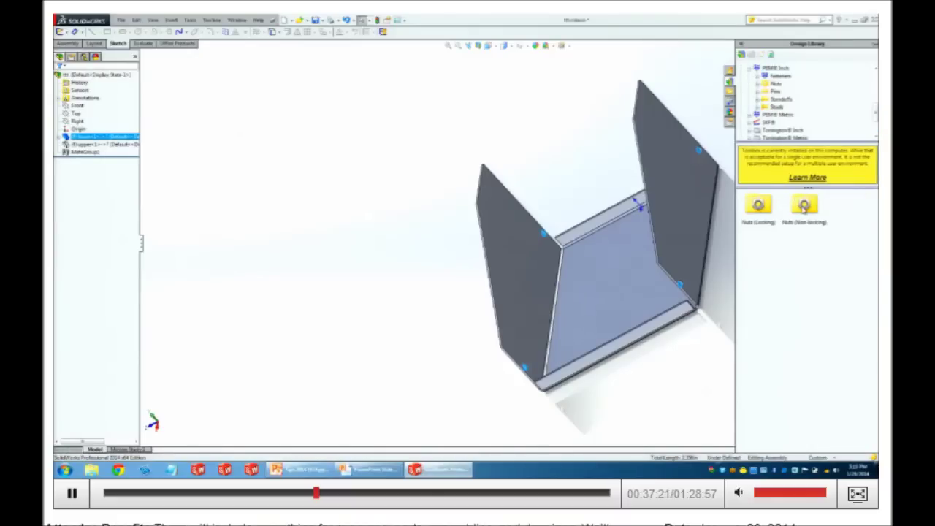
pyautogui.doubleClick(804, 206)
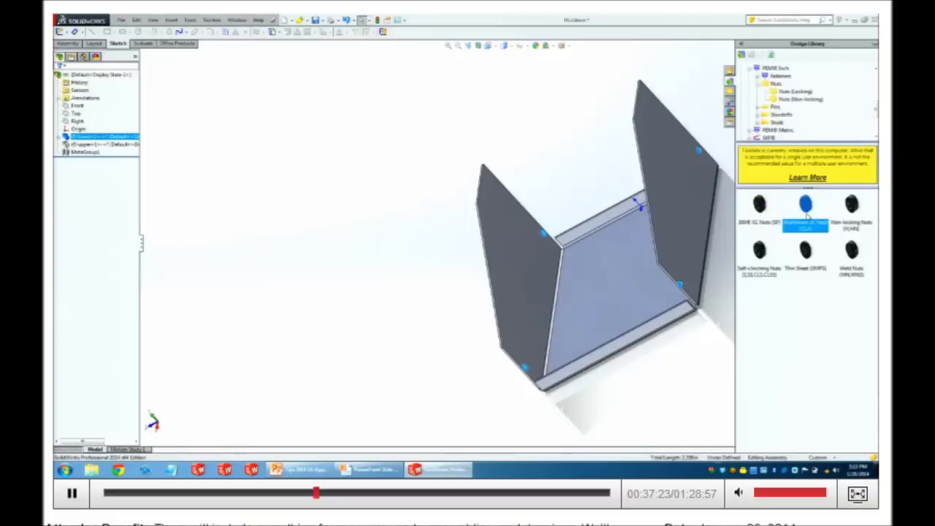
pyautogui.rightClick(759, 250)
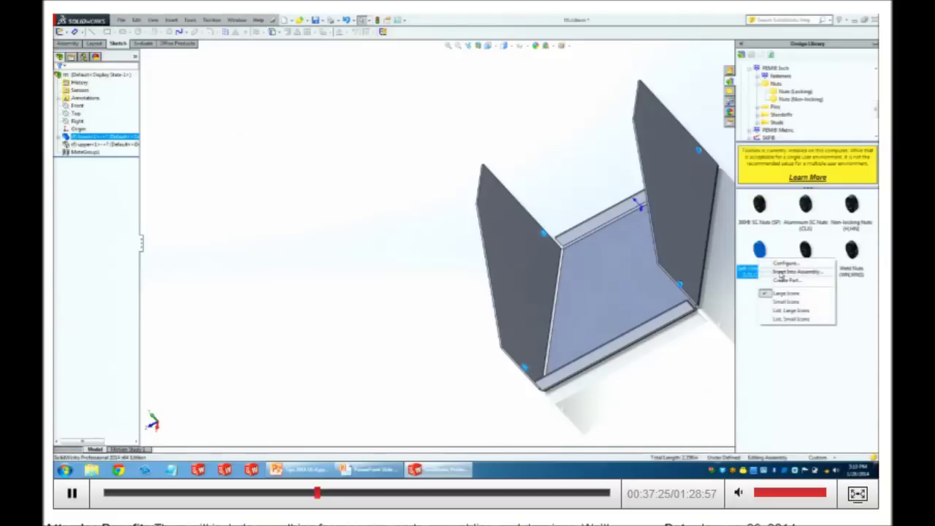
pyautogui.press('Escape')
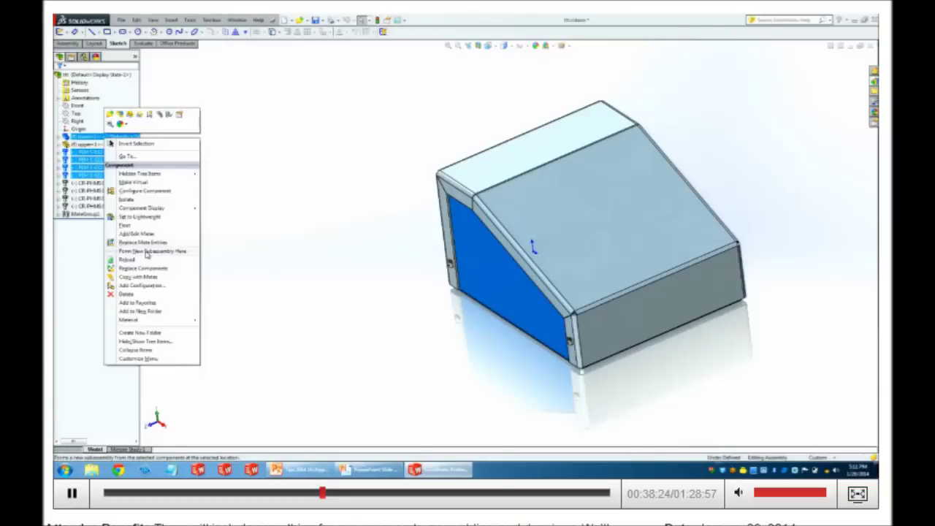
pyautogui.hotkey('ctrl', 'f')
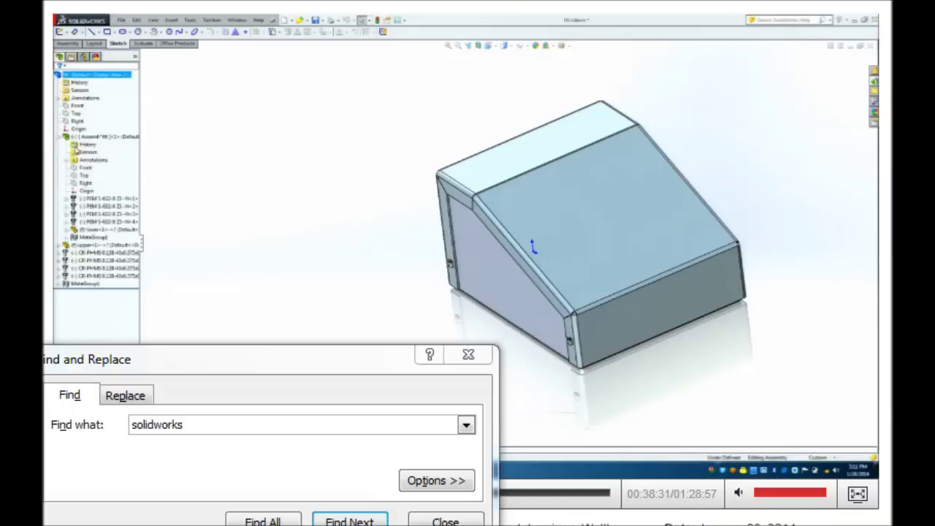
pyautogui.press('Escape')
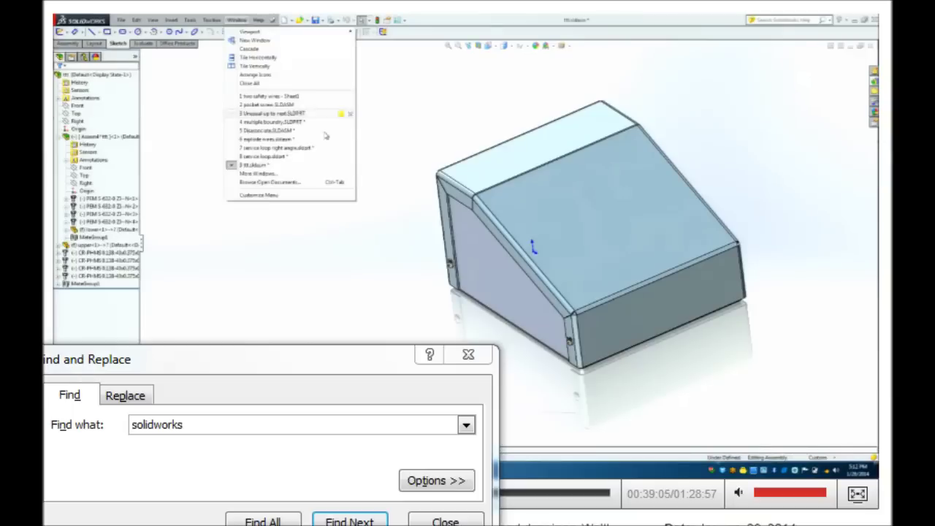
pyautogui.moveTo(229, 366); pyautogui.dragTo(0, 395)
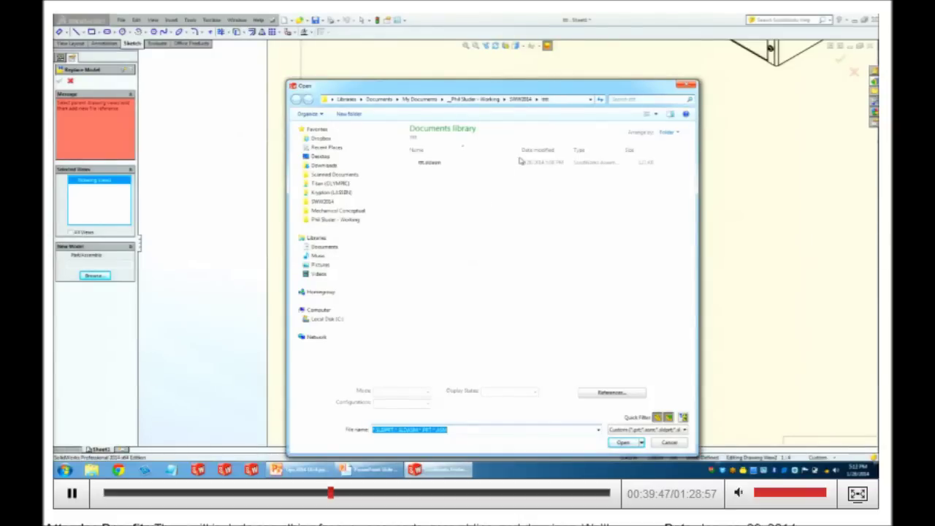
pyautogui.click(687, 85)
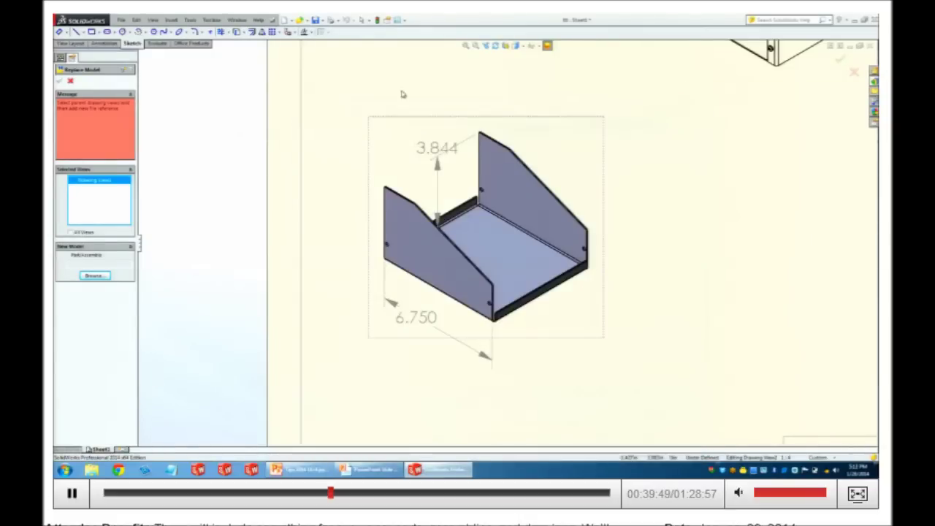
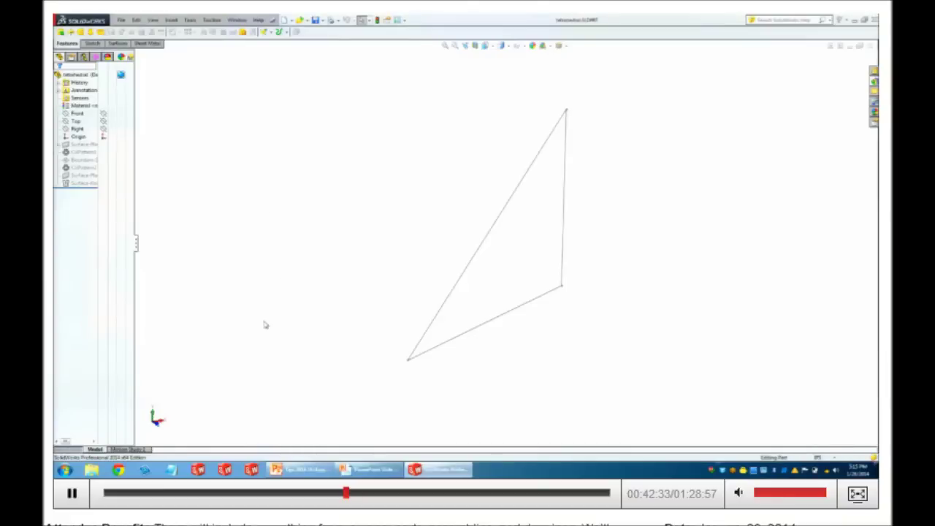
# Examine the dimensions and relations of the tetrahedral part's triangular sketch in the front view, then exit the sketch.
pyautogui.moveTo(361, 259); pyautogui.dragTo(333, 198, button='middle')
pyautogui.press('space')
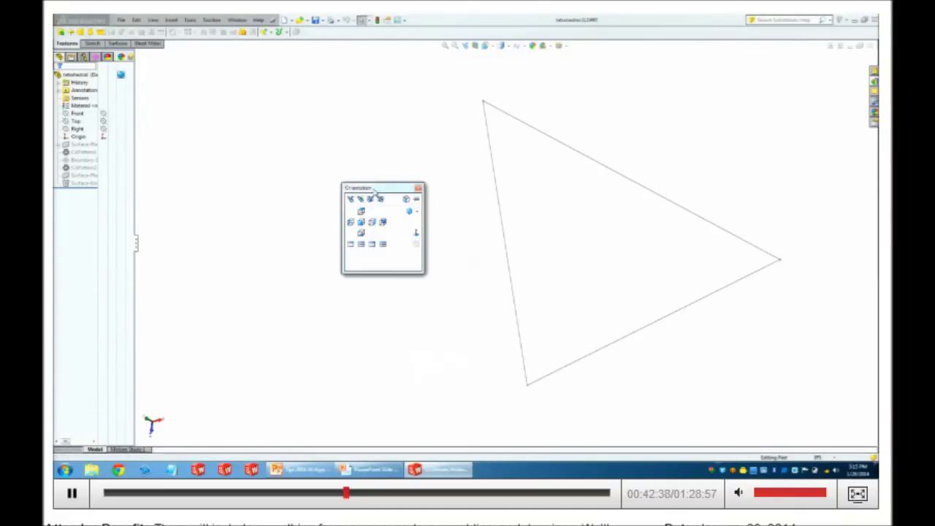
pyautogui.click(361, 223)
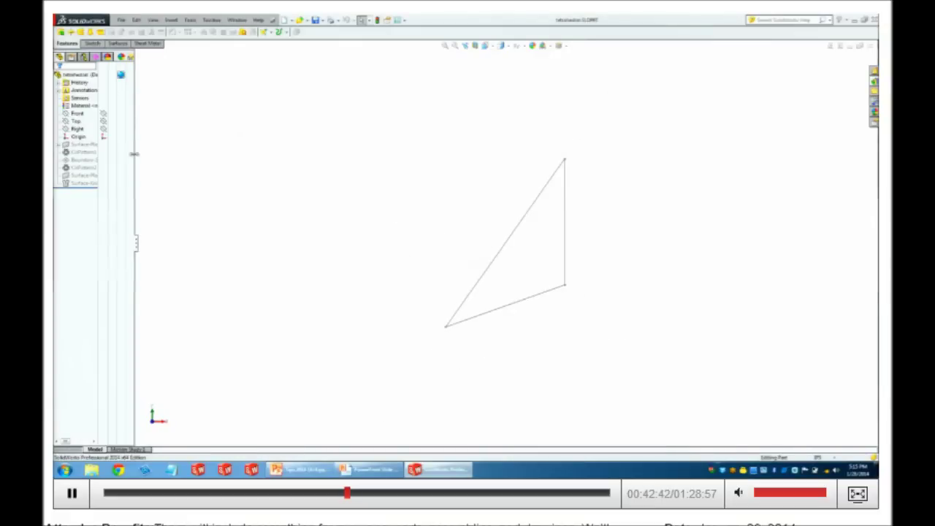
pyautogui.click(64, 150)
pyautogui.click(77, 139)
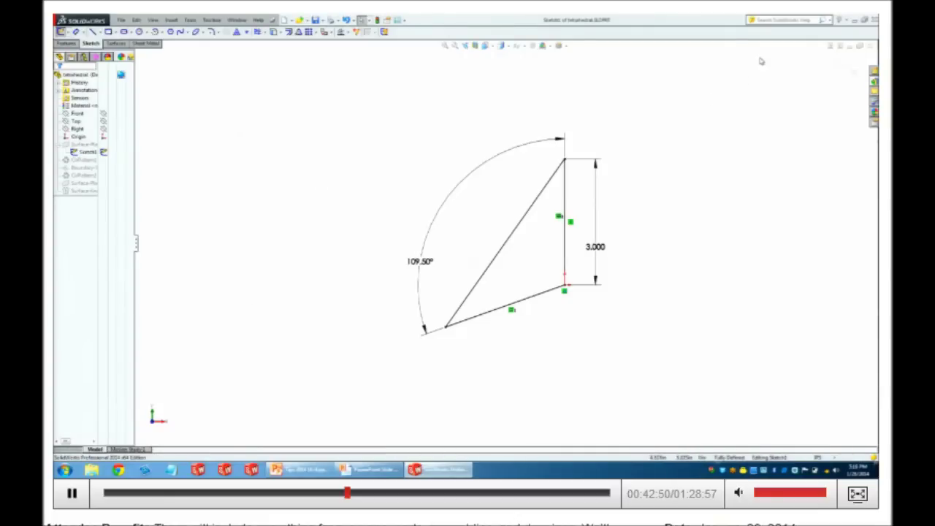
pyautogui.click(838, 61)
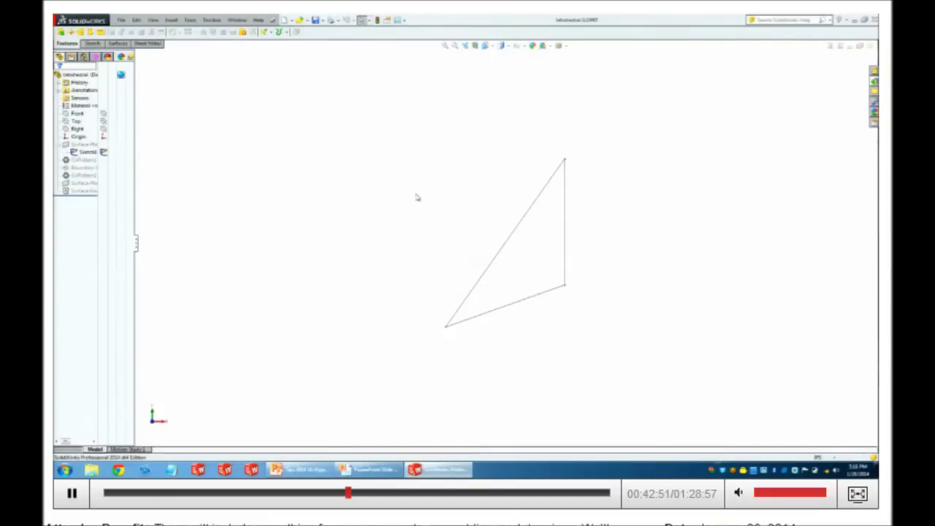
# Create a planar surface from the triangular sketch.
pyautogui.click(117, 43)
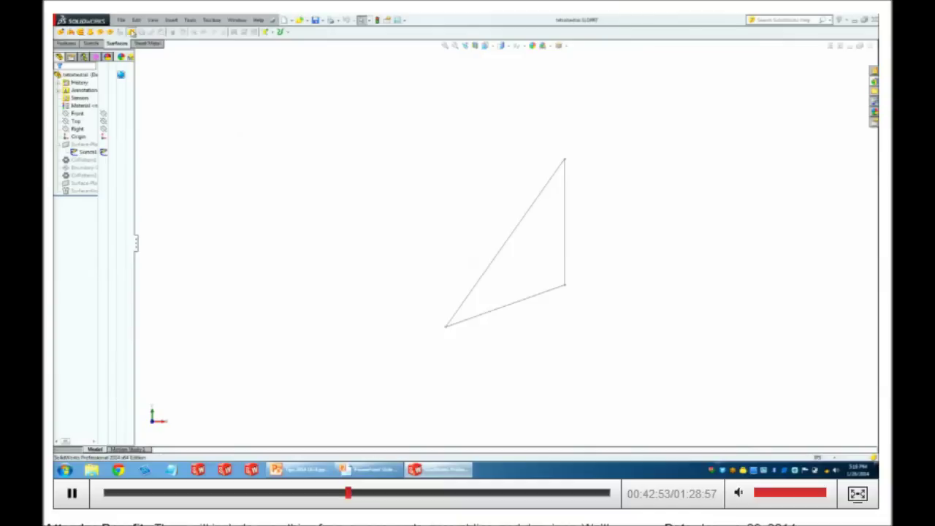
pyautogui.click(131, 32)
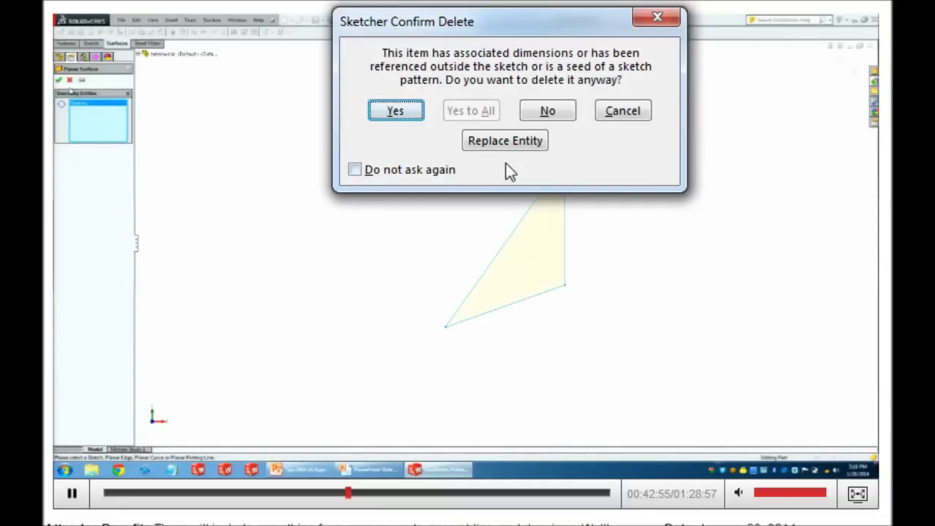
pyautogui.click(395, 111)
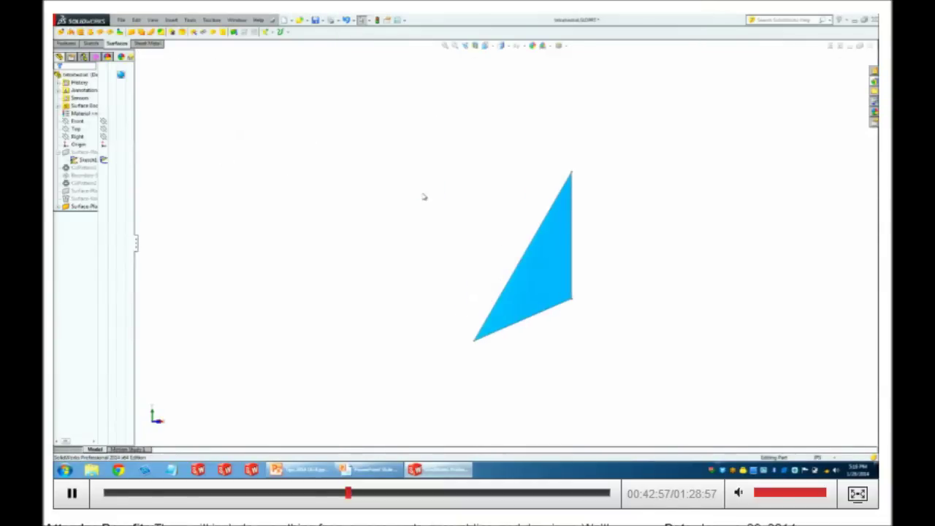
pyautogui.moveTo(607, 288); pyautogui.dragTo(616, 324, button='middle')
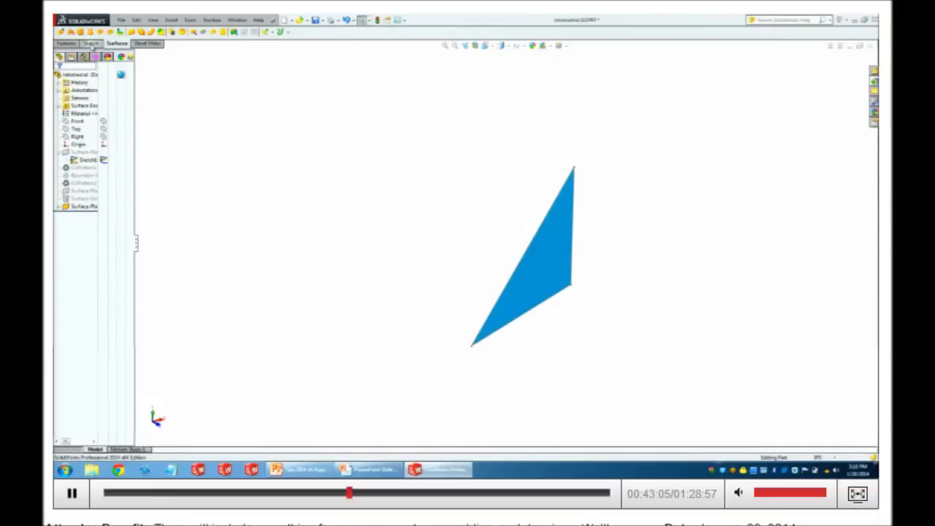
# Circular-pattern the triangular surface body about its vertical edge, with 3 equally spaced instances over 360 degrees.
pyautogui.click(67, 43)
pyautogui.click(192, 32)
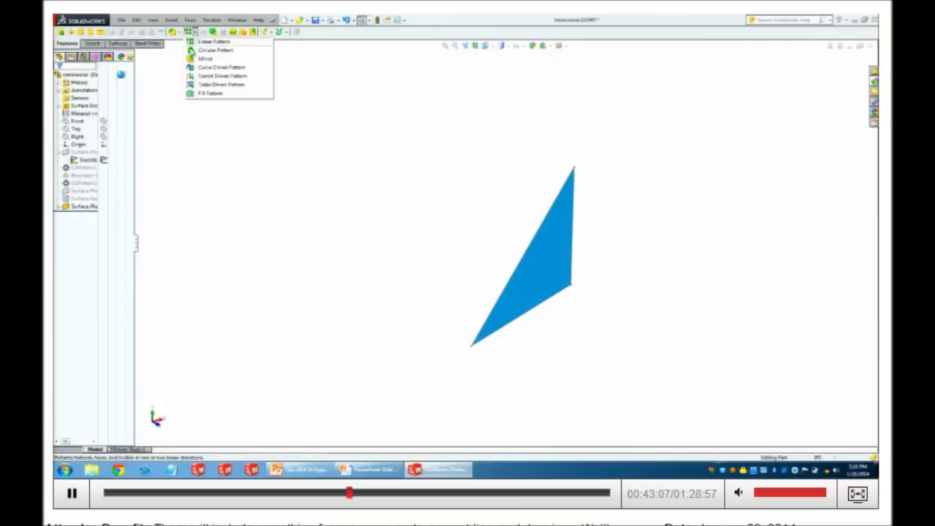
pyautogui.click(201, 73)
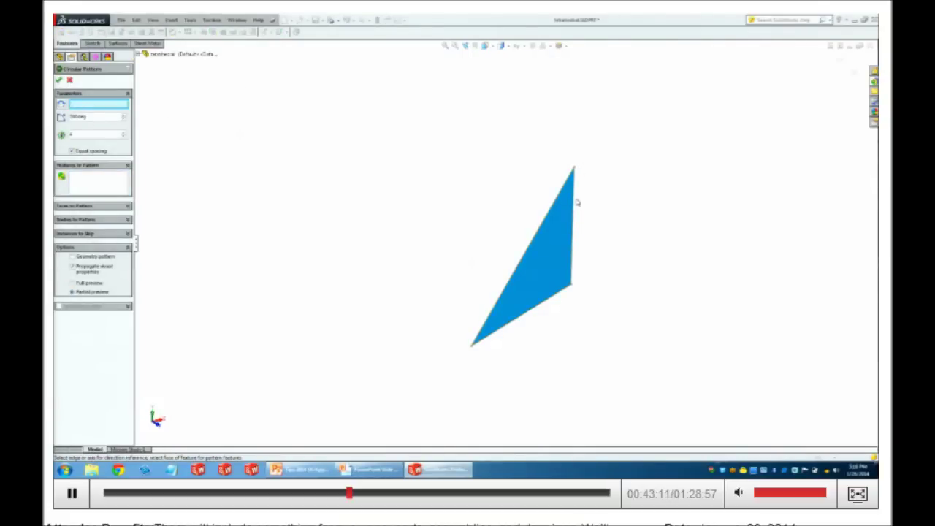
pyautogui.click(143, 55)
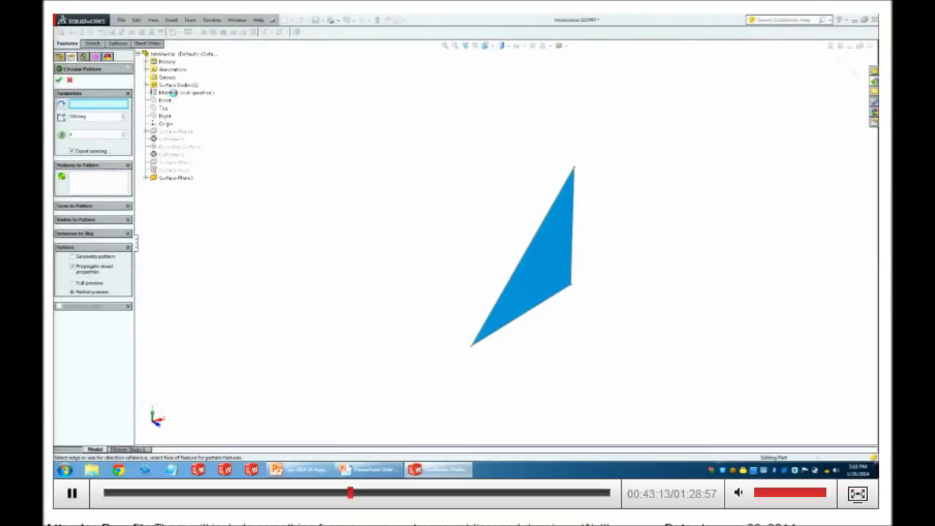
pyautogui.rightClick(166, 139)
pyautogui.click(193, 155)
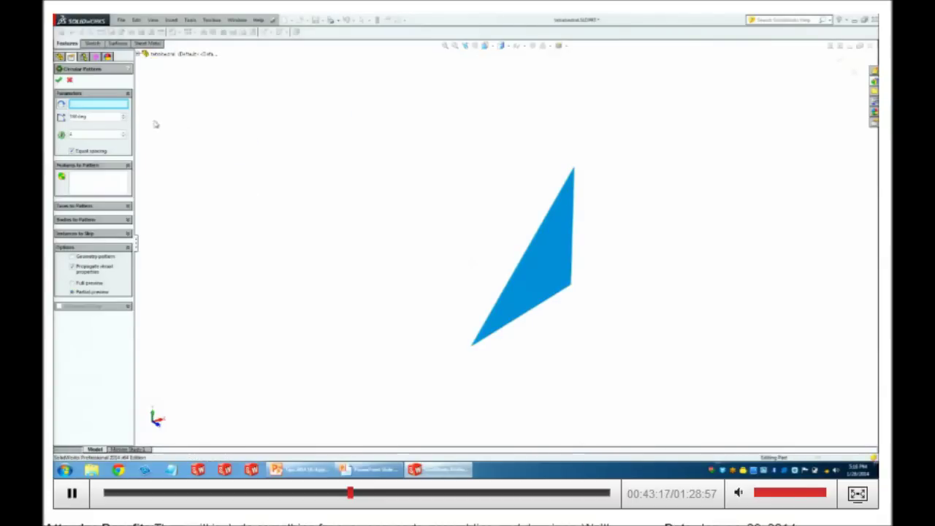
pyautogui.click(573, 224)
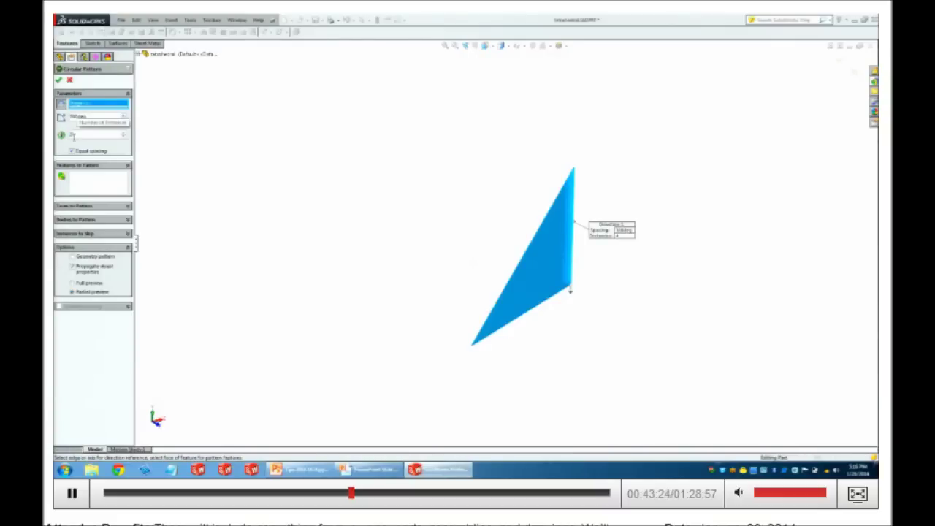
pyautogui.click(108, 165)
pyautogui.click(99, 193)
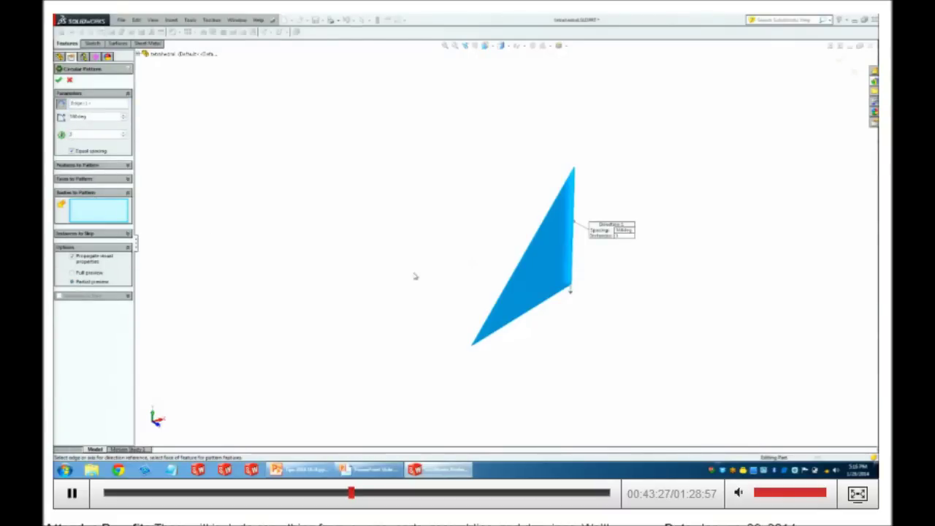
pyautogui.click(555, 289)
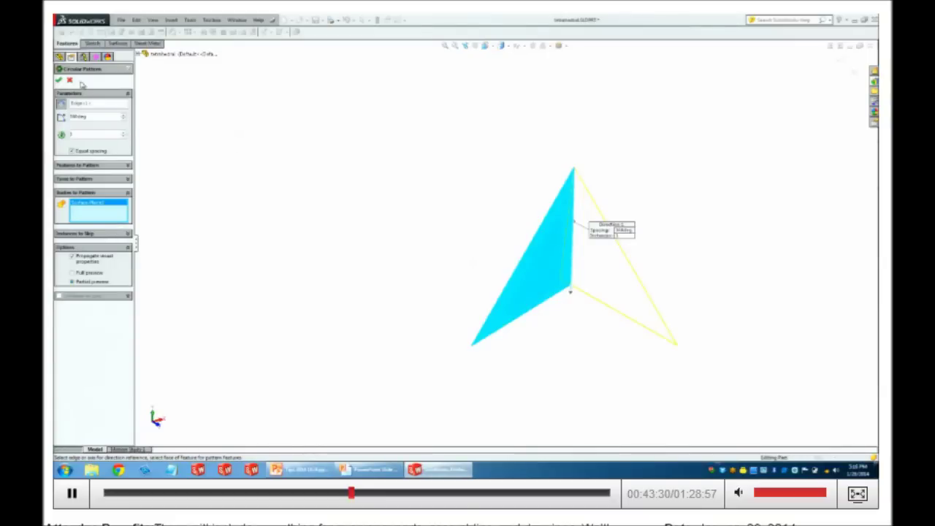
pyautogui.press('Return')
pyautogui.moveTo(422, 194)
pyautogui.mouseDown(button='middle')
pyautogui.moveTo(417, 261)
pyautogui.moveTo(453, 271)
pyautogui.moveTo(410, 199)
pyautogui.moveTo(420, 189)
pyautogui.mouseUp(button='middle')
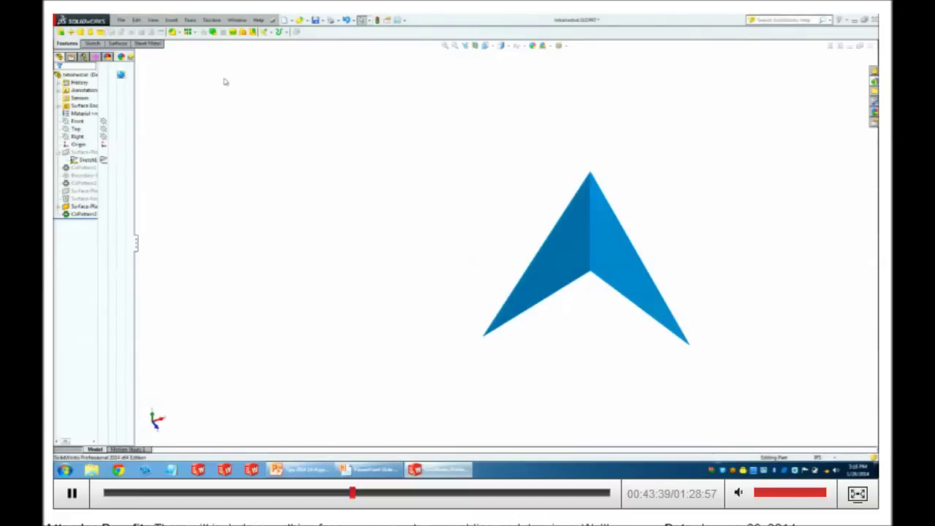
# Create a planar surface bounded by the outer sloping edges of two neighbouring triangular surfaces.
pyautogui.click(117, 43)
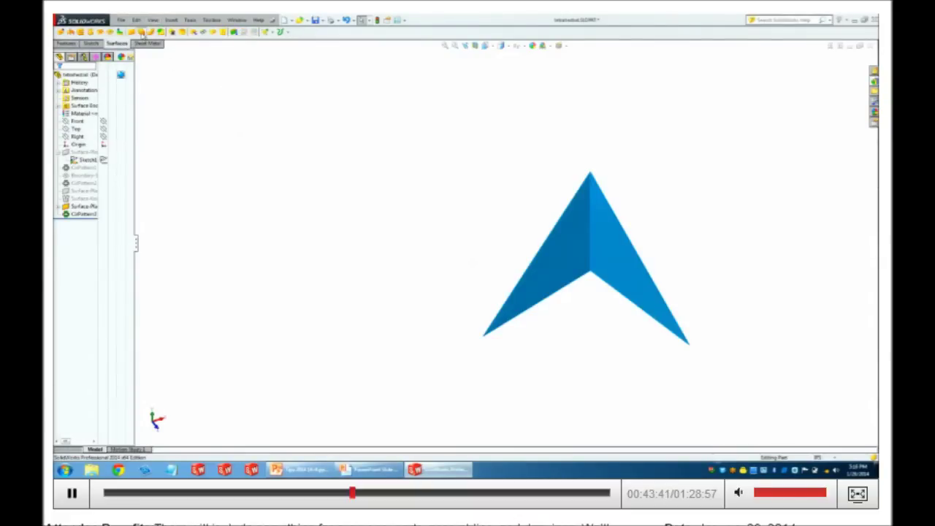
pyautogui.click(132, 33)
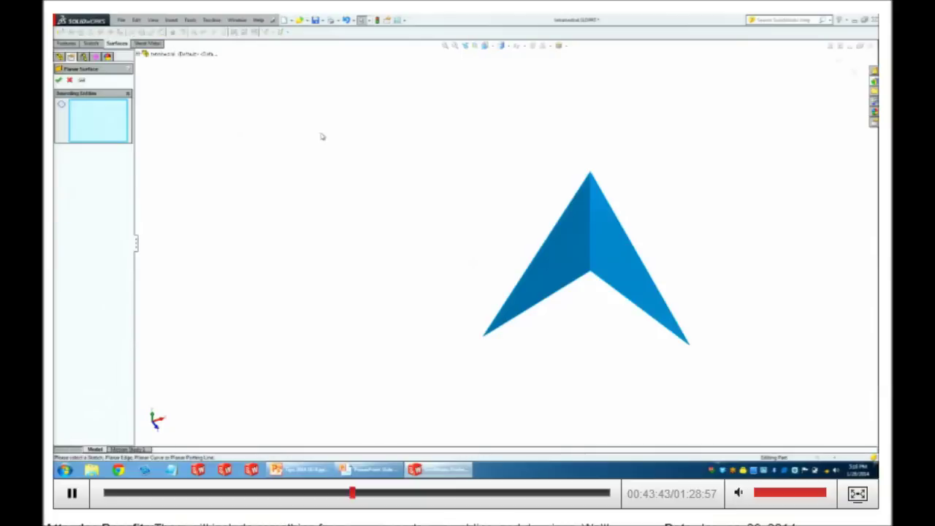
pyautogui.click(505, 306)
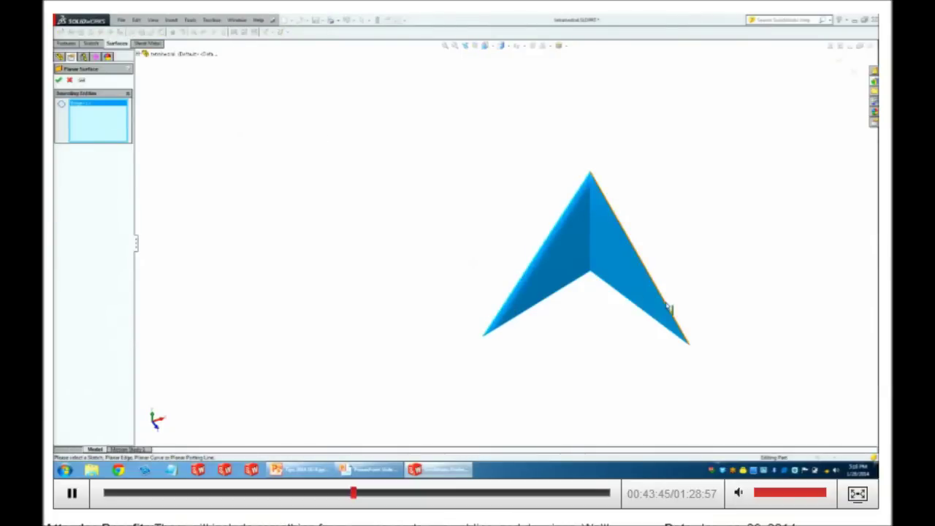
pyautogui.click(587, 337)
pyautogui.click(59, 79)
pyautogui.click(595, 272)
pyautogui.moveTo(599, 269); pyautogui.dragTo(661, 265, button='middle')
pyautogui.click(712, 291)
pyautogui.click(604, 309)
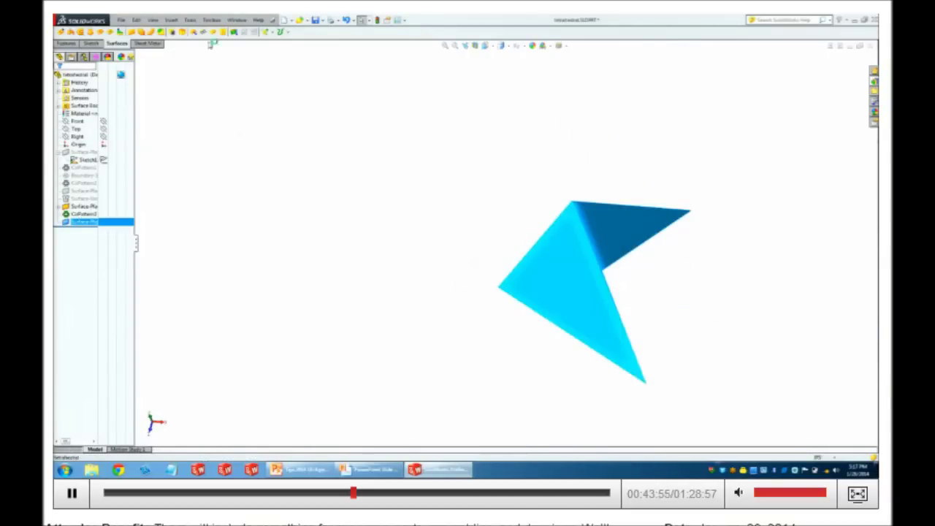
# Circular-pattern the new outer face's surface body about the central vertical edge, with 3 equally spaced instances over 360 degrees.
pyautogui.scroll(2, 145, 44)
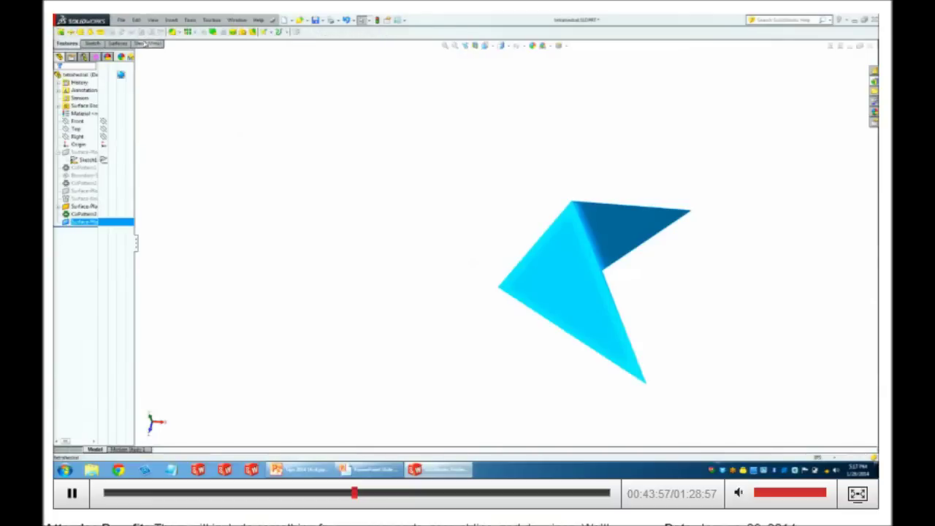
pyautogui.click(195, 33)
pyautogui.click(212, 50)
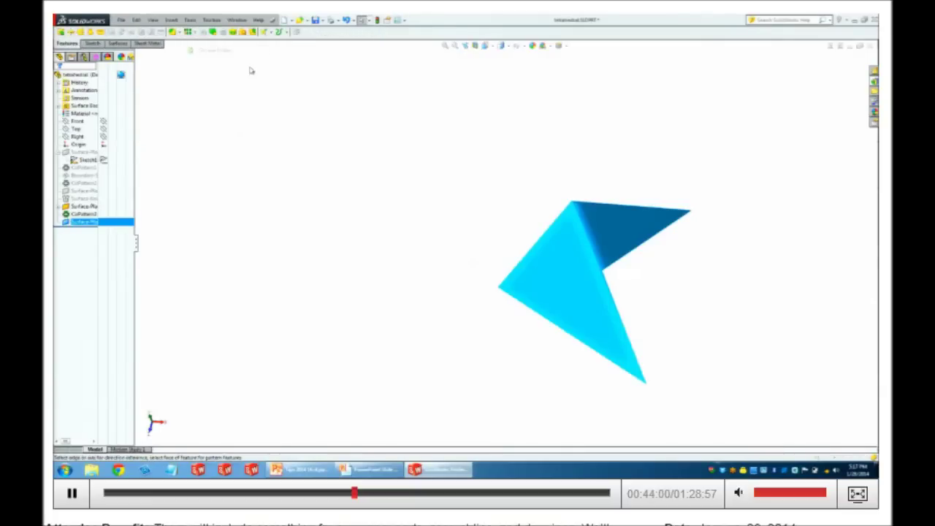
pyautogui.moveTo(622, 296); pyautogui.dragTo(657, 274, button='middle')
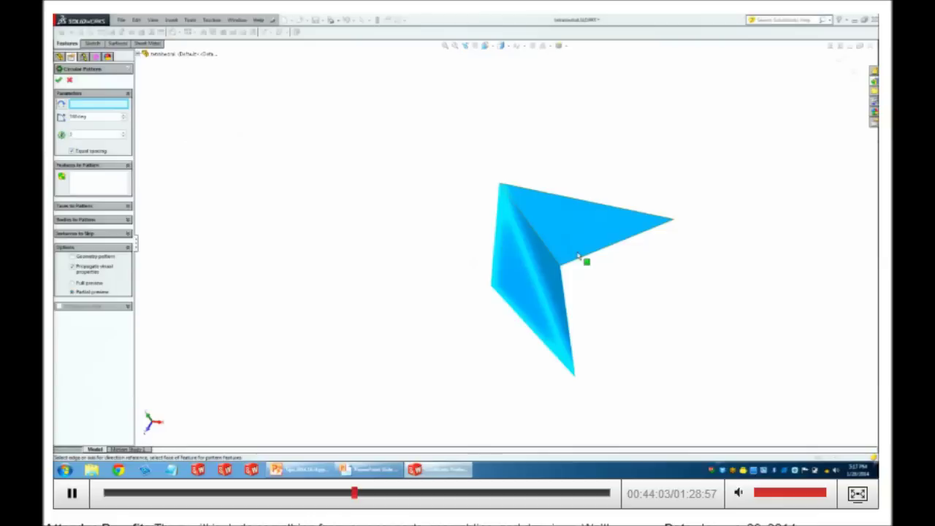
pyautogui.click(553, 258)
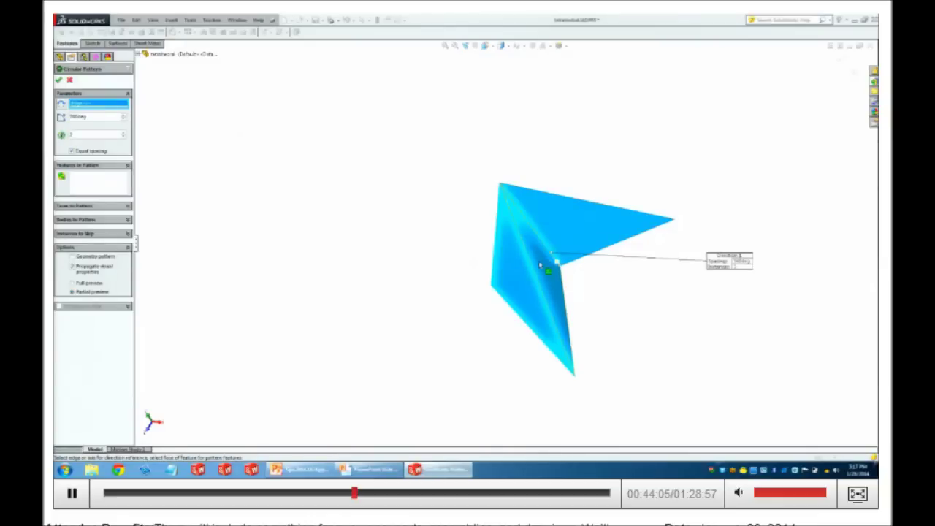
pyautogui.click(96, 219)
pyautogui.moveTo(266, 197); pyautogui.dragTo(441, 253, button='middle')
pyautogui.click(501, 286)
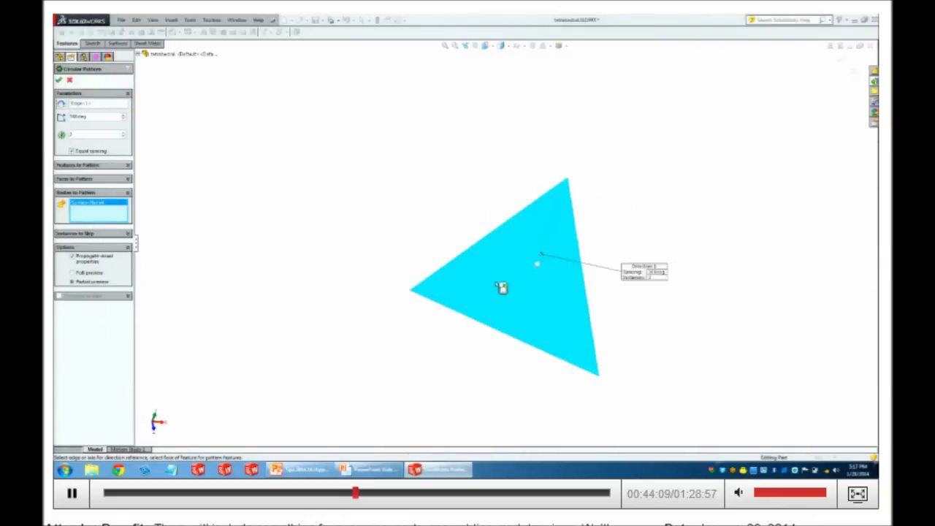
pyautogui.moveTo(398, 212); pyautogui.dragTo(333, 219, button='middle')
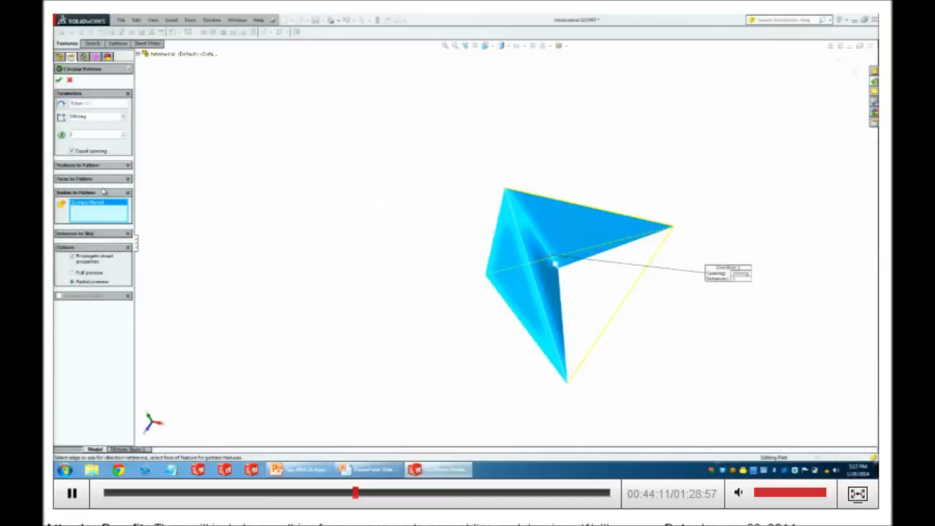
pyautogui.click(60, 81)
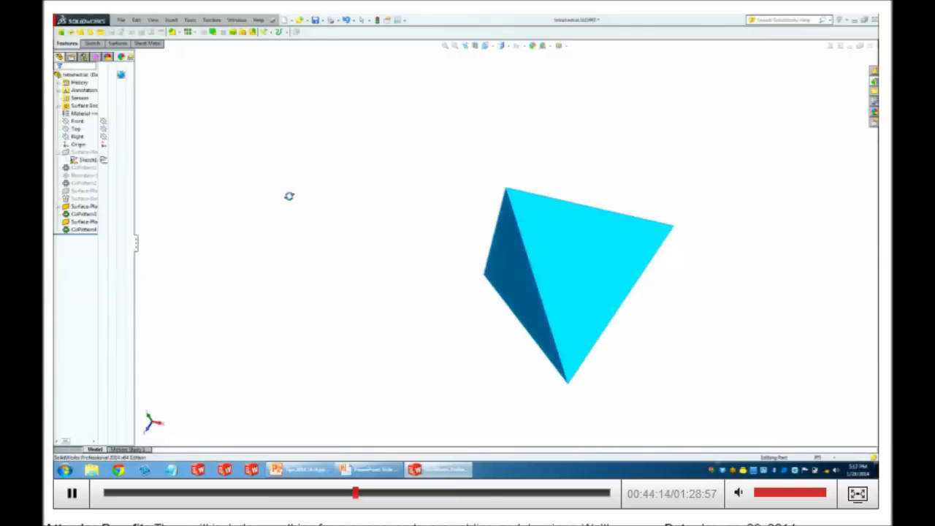
pyautogui.moveTo(363, 244); pyautogui.dragTo(511, 255, button='middle')
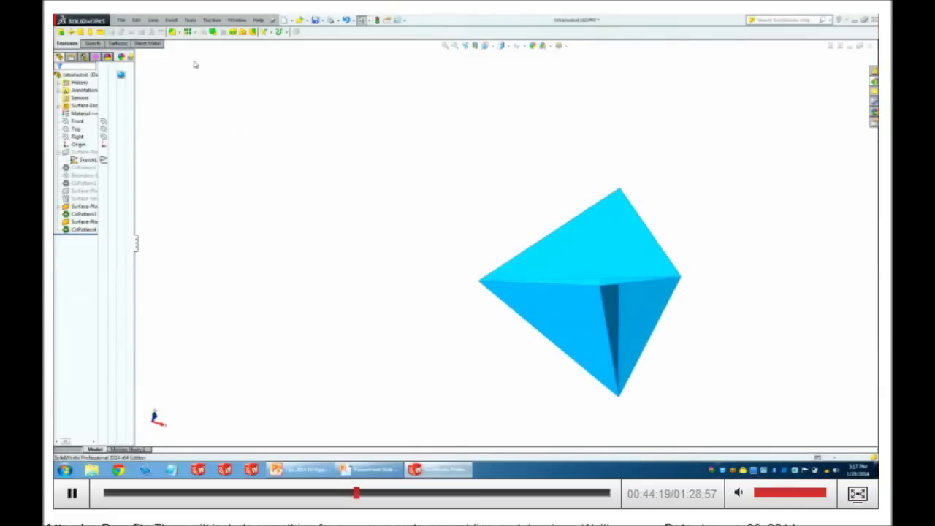
# Close the tetrahedron's open base with a planar surface bounded by two of its base edges.
pyautogui.click(117, 43)
pyautogui.click(136, 33)
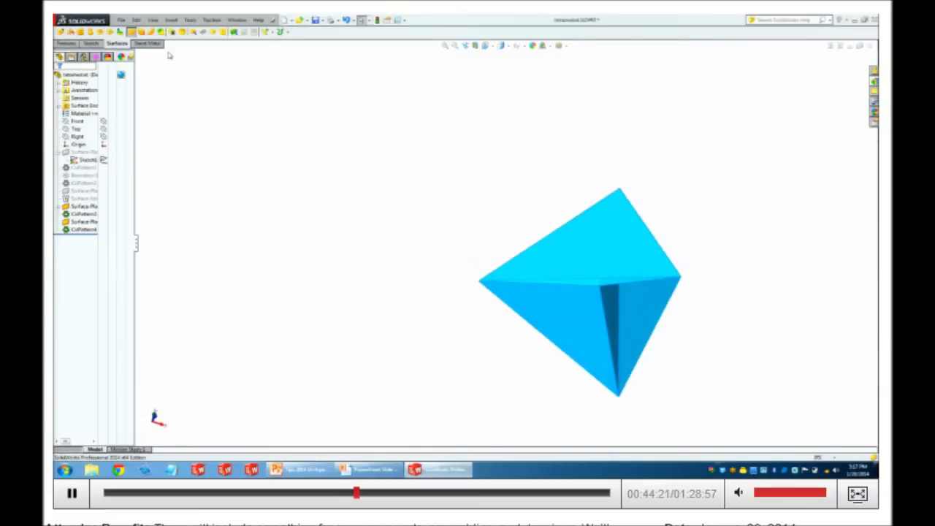
pyautogui.click(564, 281)
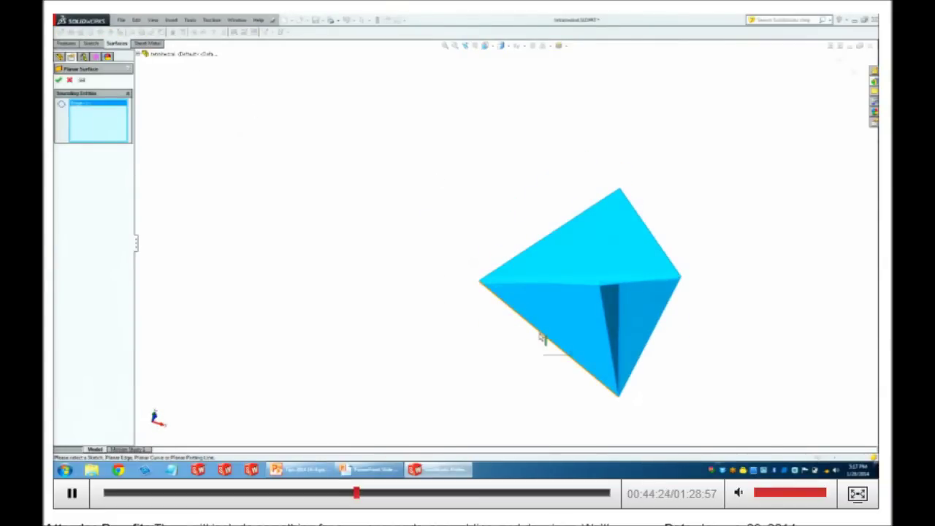
pyautogui.click(542, 338)
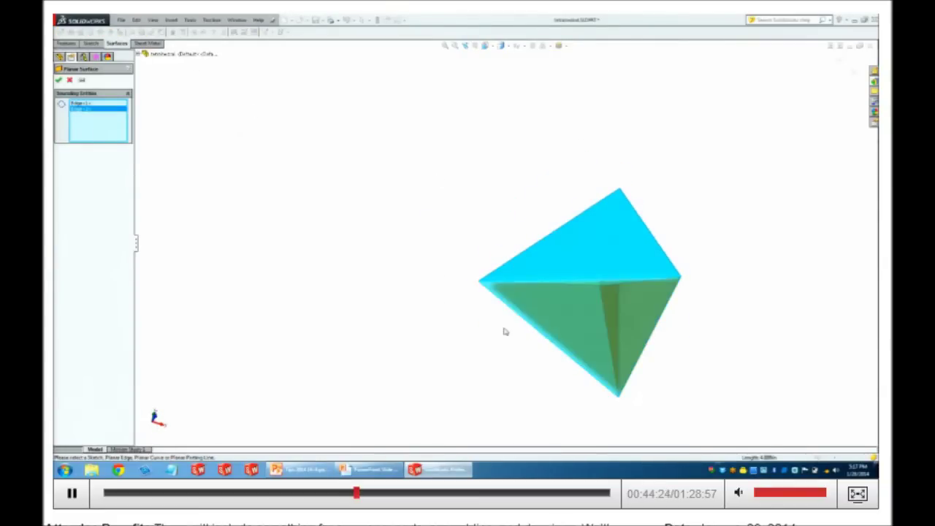
pyautogui.click(60, 80)
pyautogui.moveTo(368, 146); pyautogui.dragTo(401, 271, button='middle')
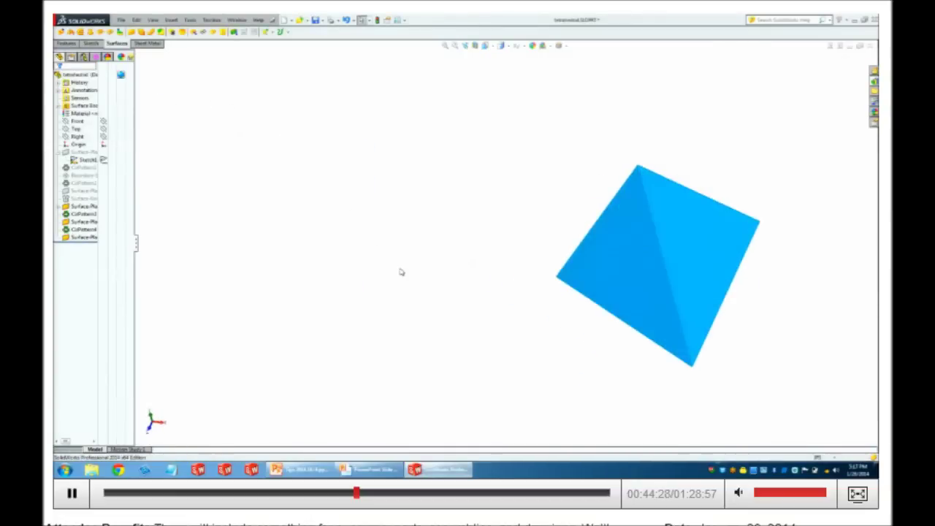
# Open the appearance settings for the whole tetrahedral part.
pyautogui.scroll(3, 497, 245)
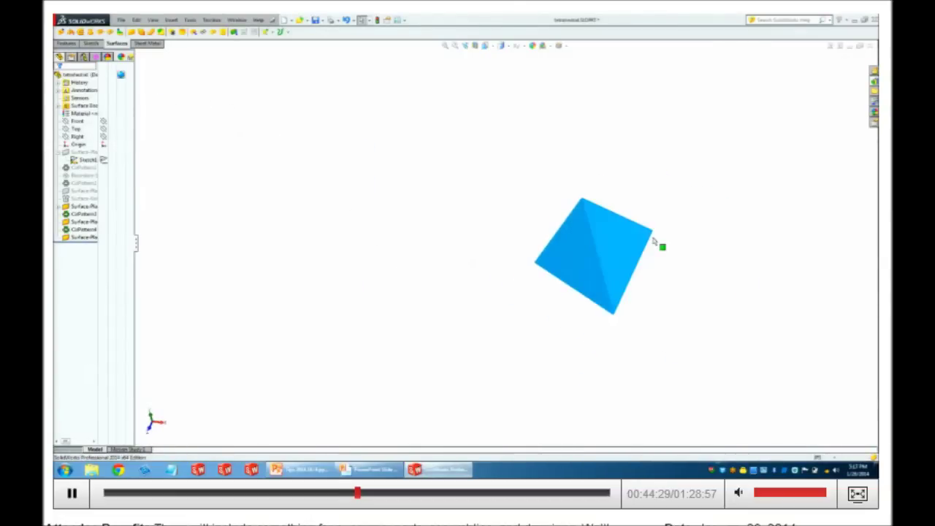
pyautogui.scroll(-3, 626, 296)
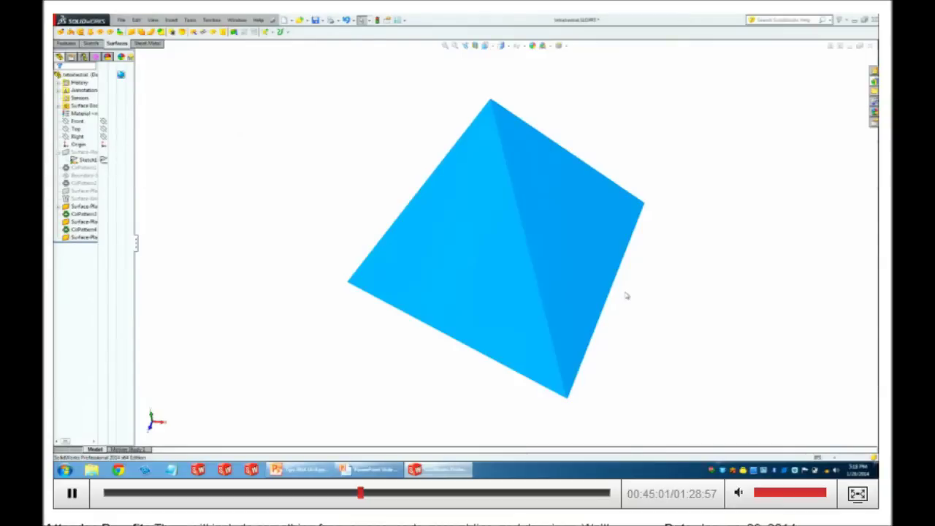
pyautogui.rightClick(626, 295)
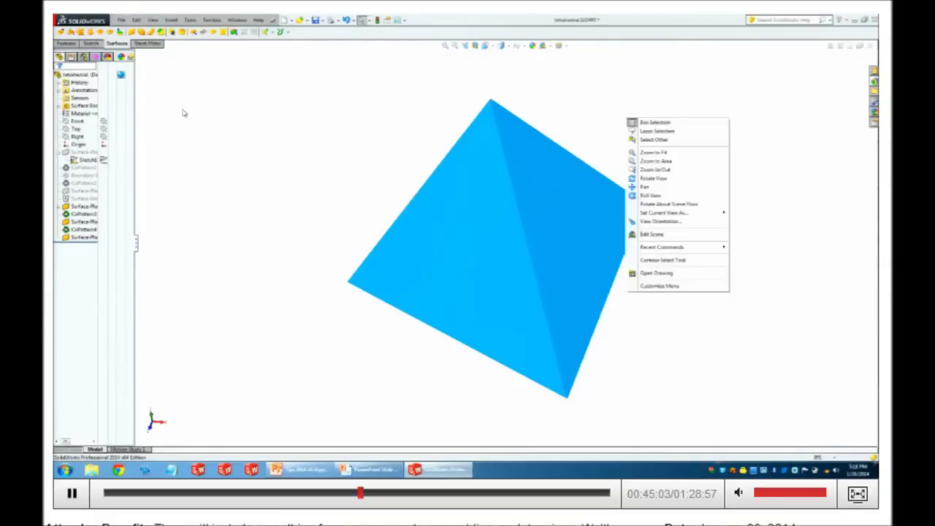
pyautogui.rightClick(79, 75)
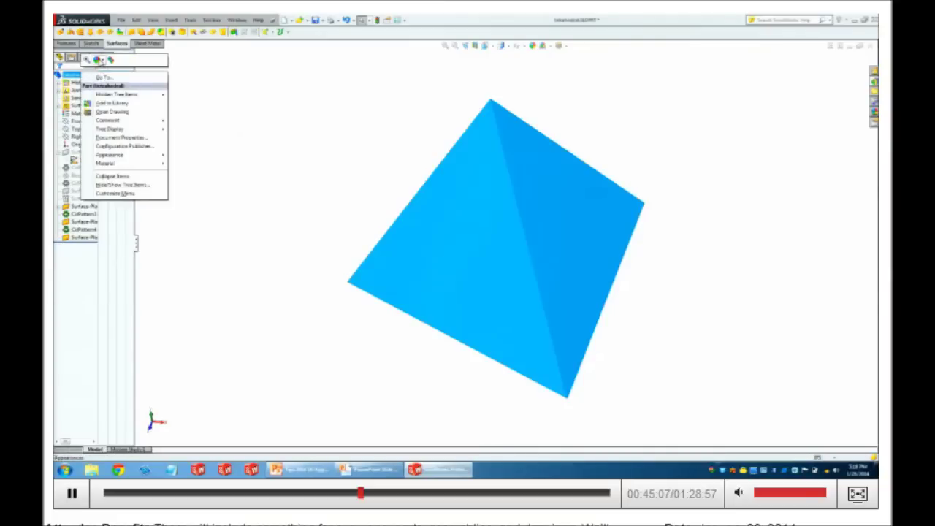
pyautogui.click(101, 60)
pyautogui.click(121, 75)
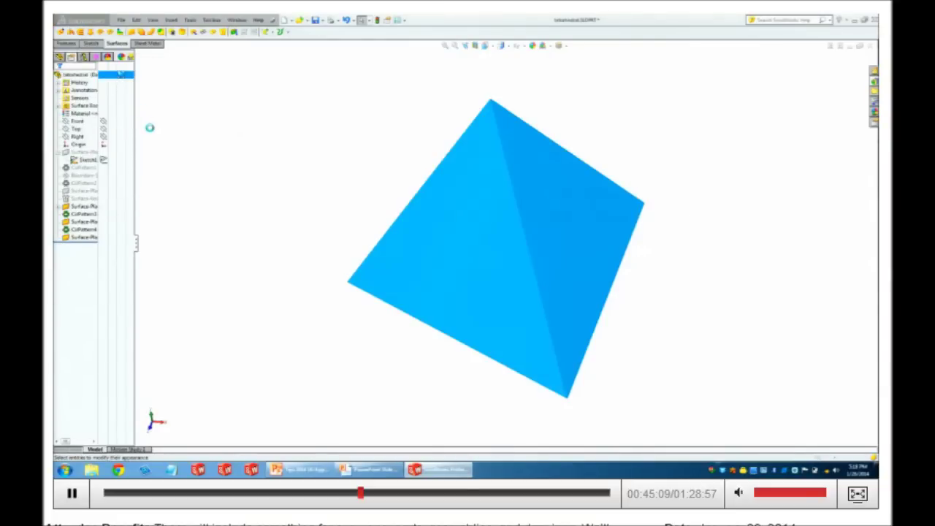
pyautogui.click(89, 232)
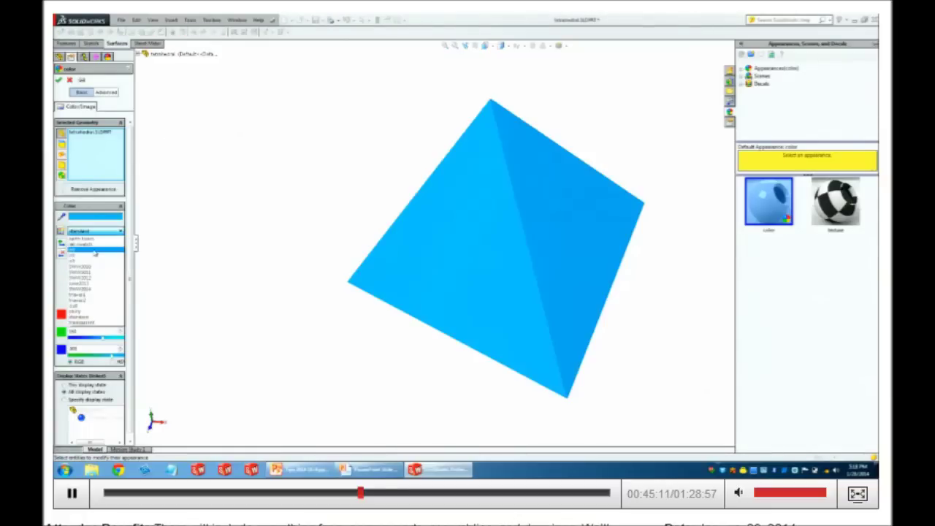
pyautogui.click(95, 291)
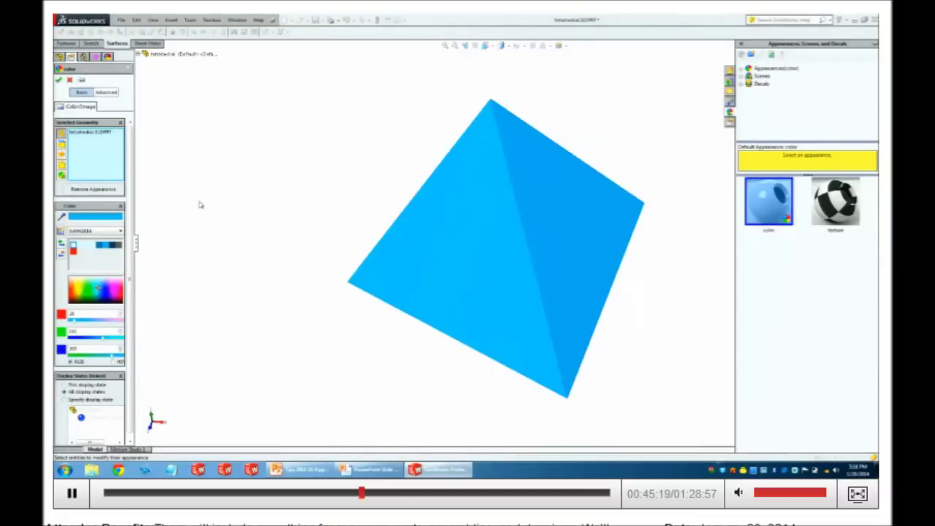
pyautogui.click(68, 79)
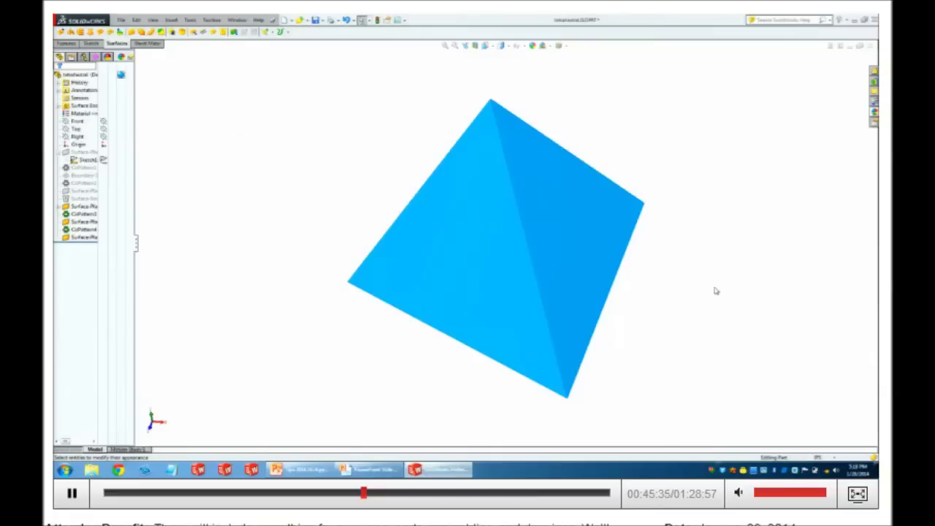
# Knit the four triangular surfaces of the tetrahedron together with the option to try to form a solid enabled.
pyautogui.click(225, 33)
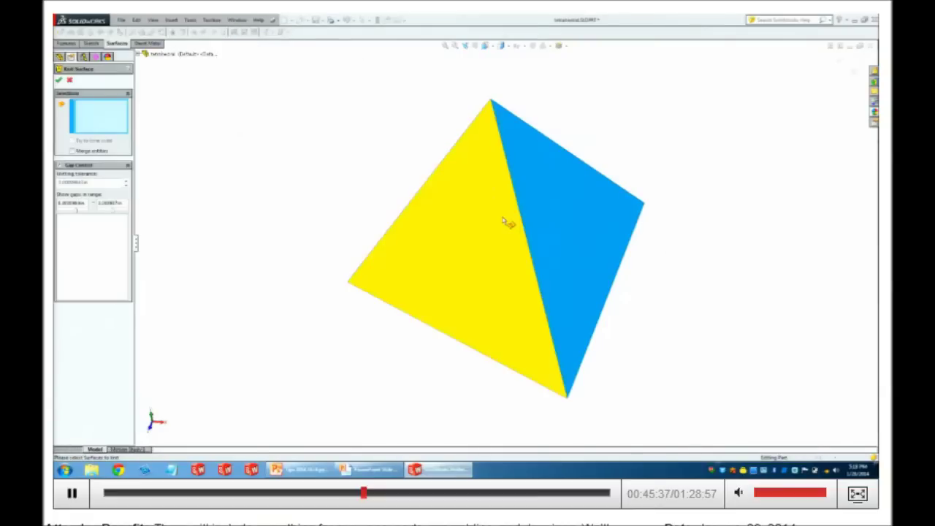
pyautogui.click(508, 223)
pyautogui.click(567, 213)
pyautogui.moveTo(664, 144); pyautogui.dragTo(647, 238, button='middle')
pyautogui.click(585, 239)
pyautogui.moveTo(584, 240); pyautogui.dragTo(543, 215, button='middle')
pyautogui.click(548, 230)
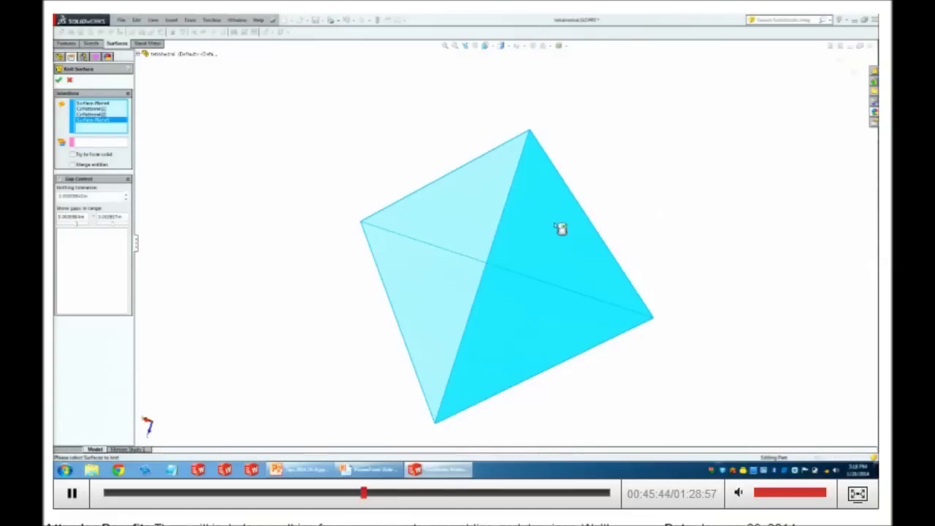
pyautogui.click(73, 154)
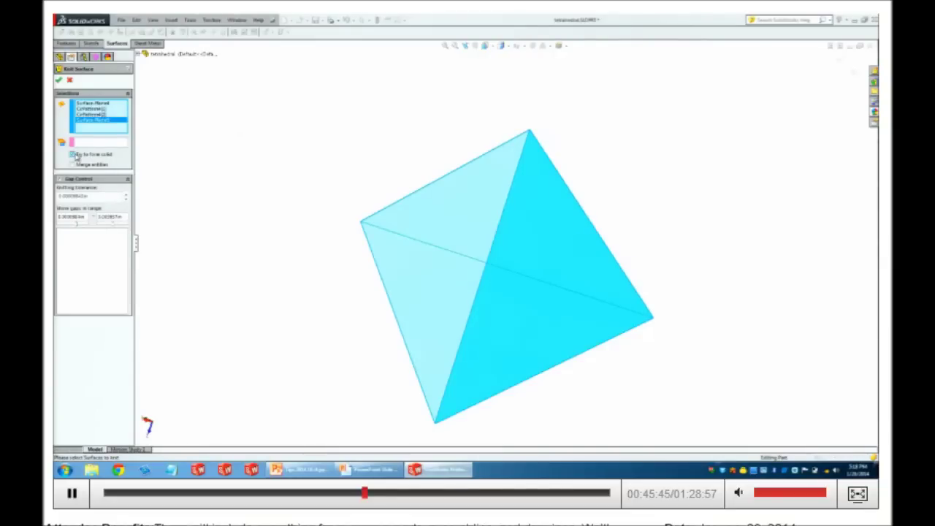
pyautogui.click(59, 80)
pyautogui.moveTo(299, 129); pyautogui.dragTo(274, 174, button='middle')
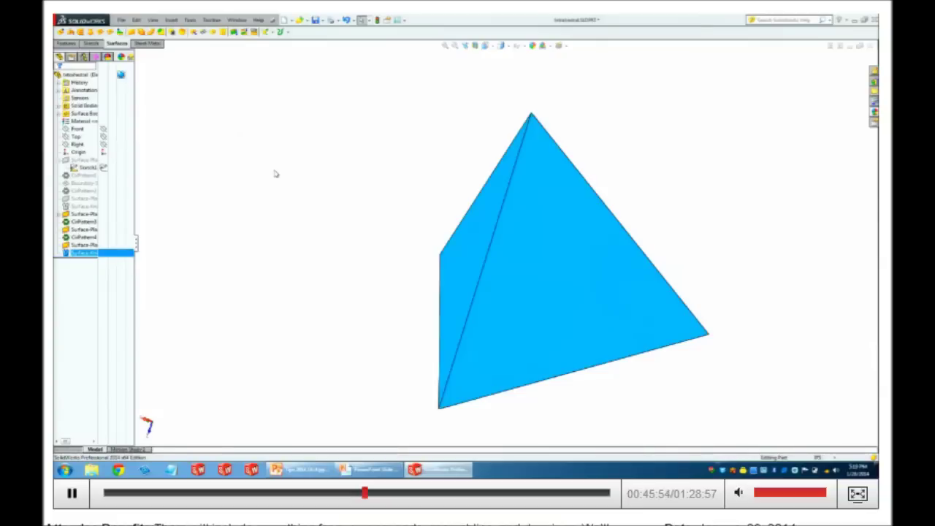
pyautogui.moveTo(274, 174); pyautogui.dragTo(313, 125, button='middle')
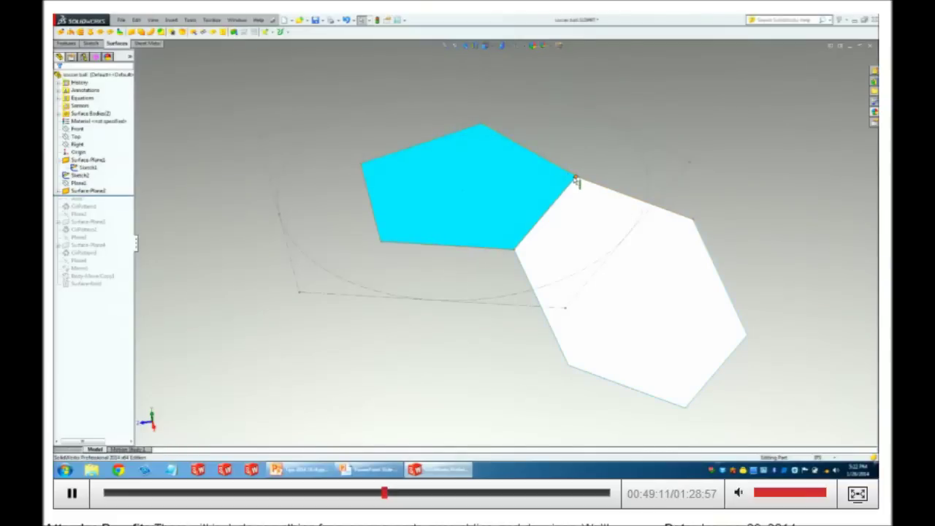
# Roll the soccer ball's history forward past Axis1 and CirPattern1, inspecting the axis and the hexagons arrayed around the pentagon.
pyautogui.click(531, 249)
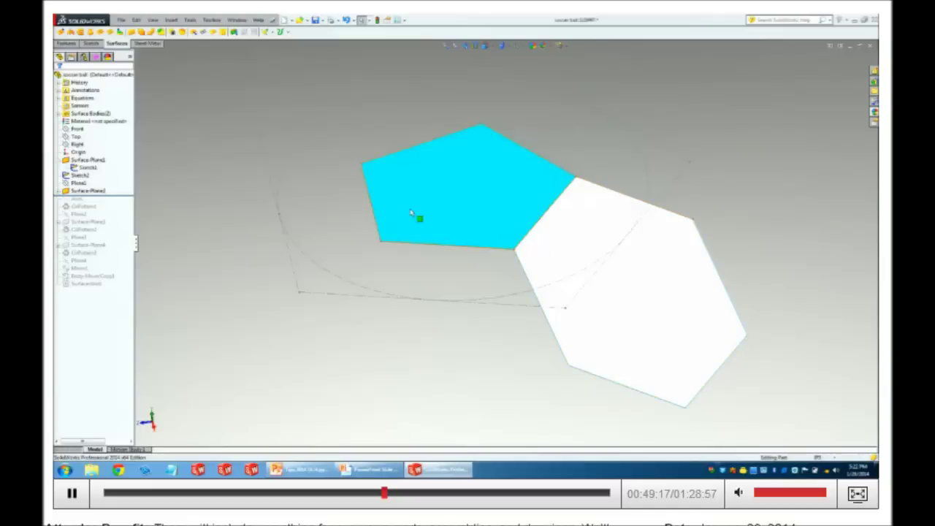
pyautogui.press('Down')
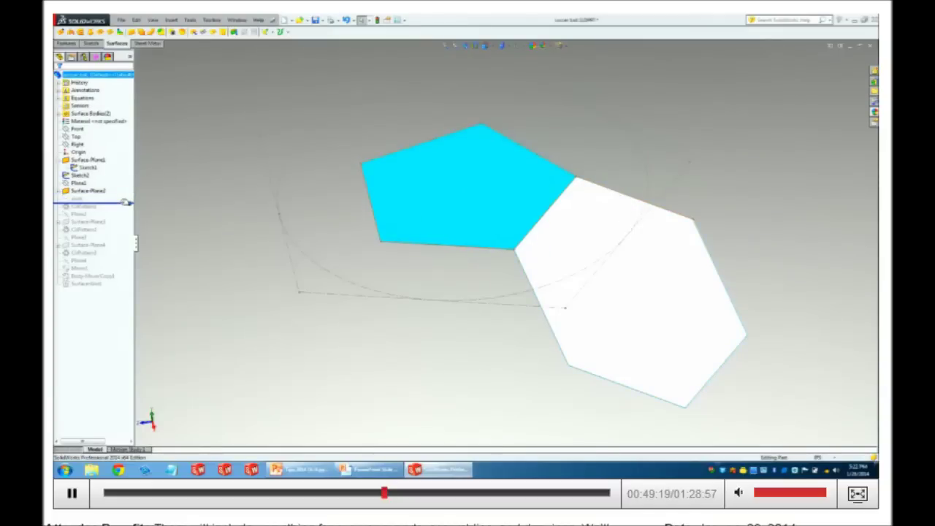
pyautogui.click(77, 198)
pyautogui.moveTo(271, 212); pyautogui.dragTo(267, 168, button='middle')
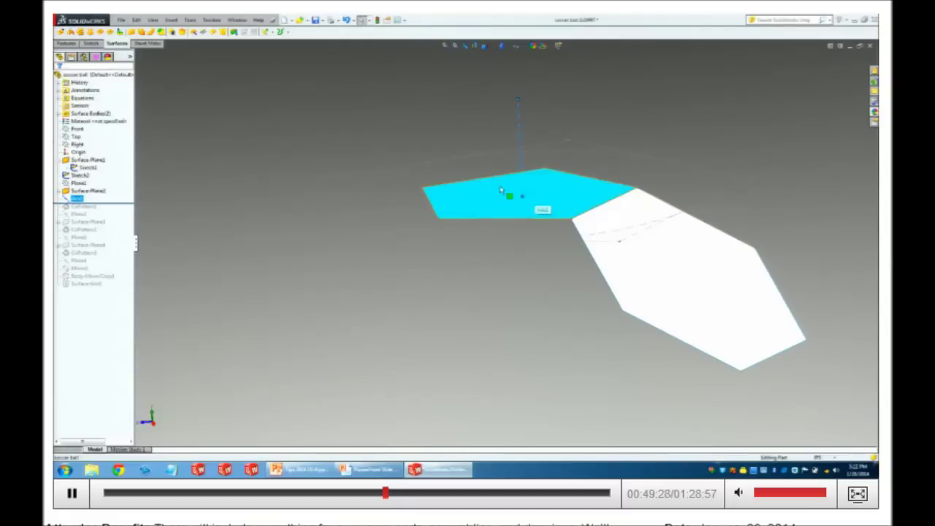
pyautogui.moveTo(113, 204); pyautogui.dragTo(109, 211)
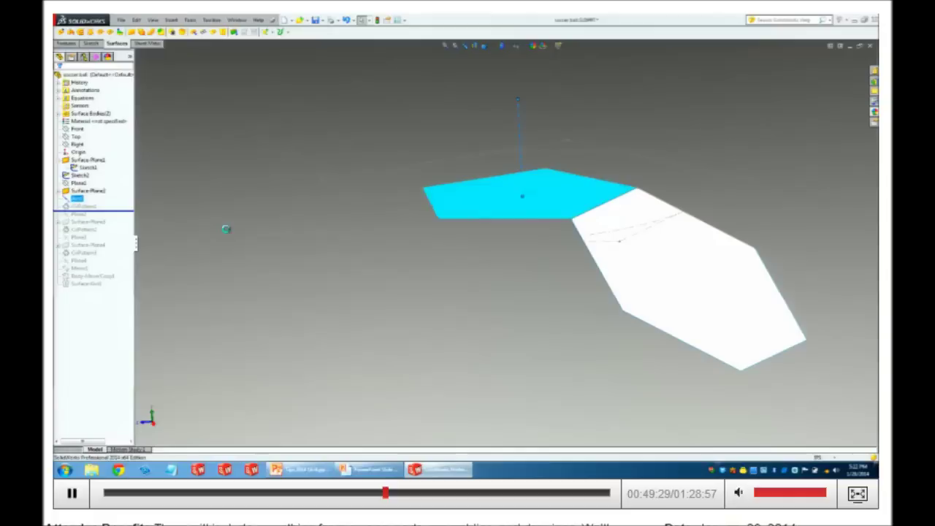
pyautogui.moveTo(322, 250); pyautogui.dragTo(277, 261, button='middle')
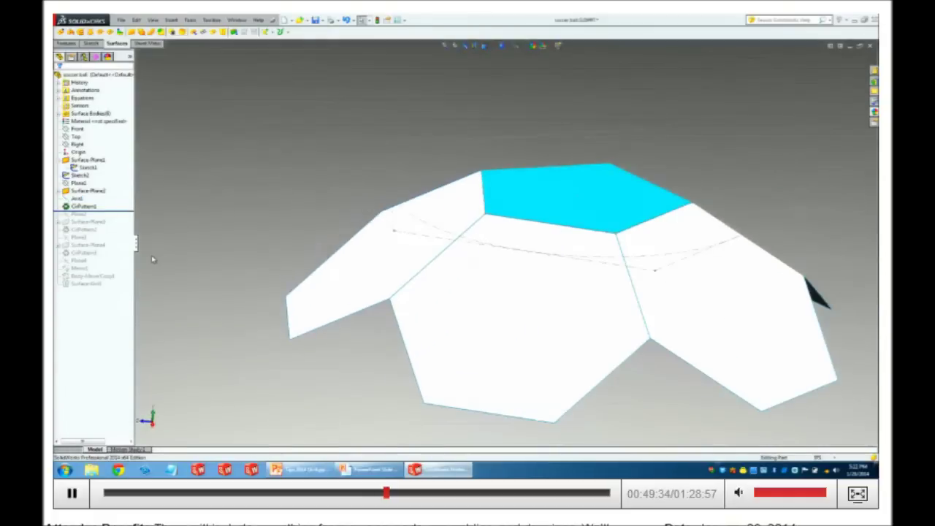
# Roll the history forward through Plane2, the pentagon surface Surface-Plane3 and CirPattern2, inspecting the added pentagons.
pyautogui.moveTo(120, 212); pyautogui.dragTo(108, 219)
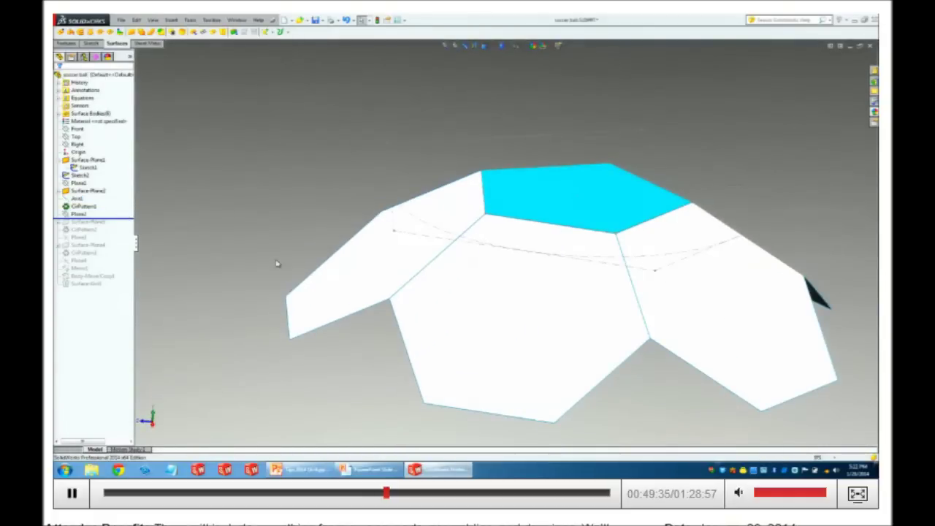
pyautogui.press('z')
pyautogui.click(628, 263)
pyautogui.moveTo(446, 302); pyautogui.dragTo(507, 344, button='middle')
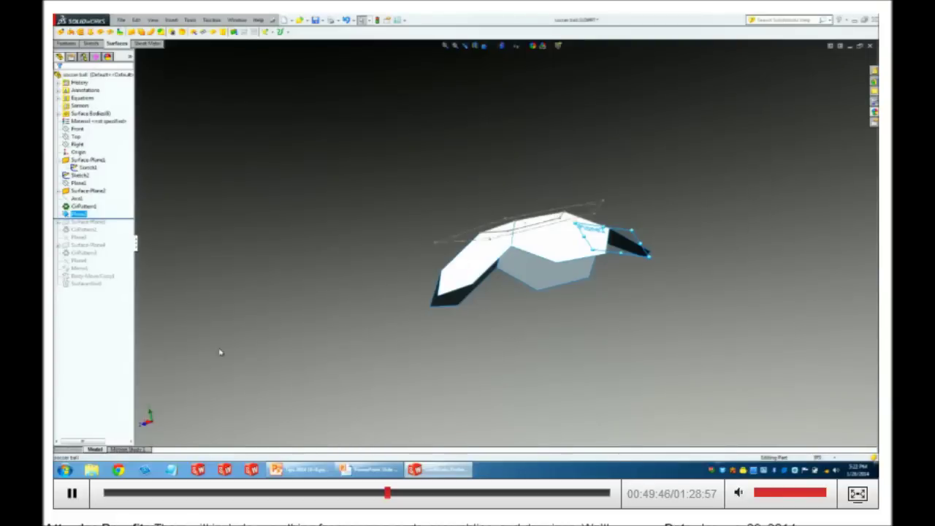
pyautogui.moveTo(121, 218); pyautogui.dragTo(121, 226)
pyautogui.moveTo(303, 290); pyautogui.dragTo(193, 262, button='middle')
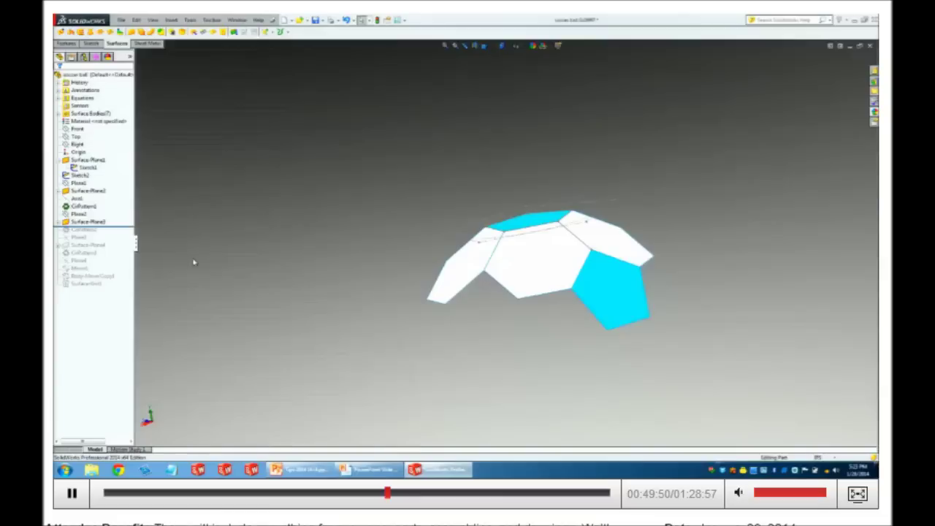
pyautogui.moveTo(121, 226); pyautogui.dragTo(124, 235)
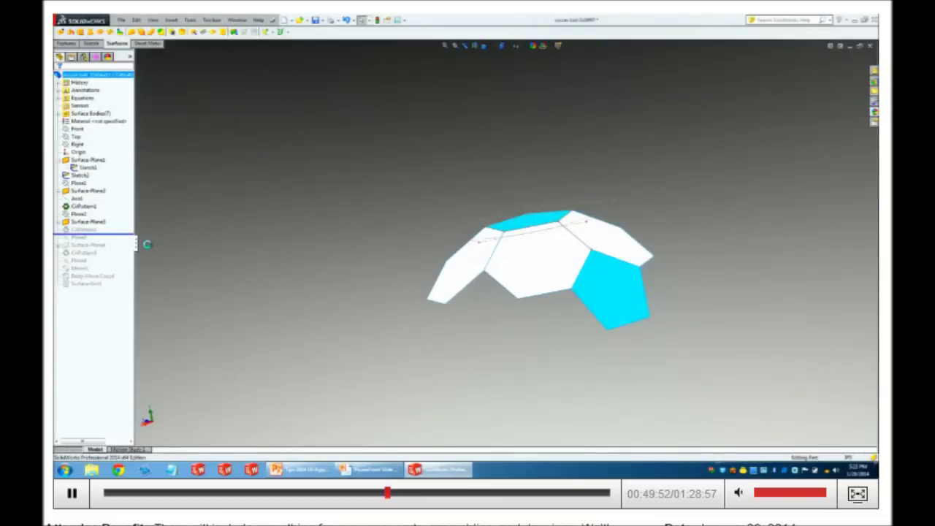
pyautogui.moveTo(246, 304); pyautogui.dragTo(219, 285, button='middle')
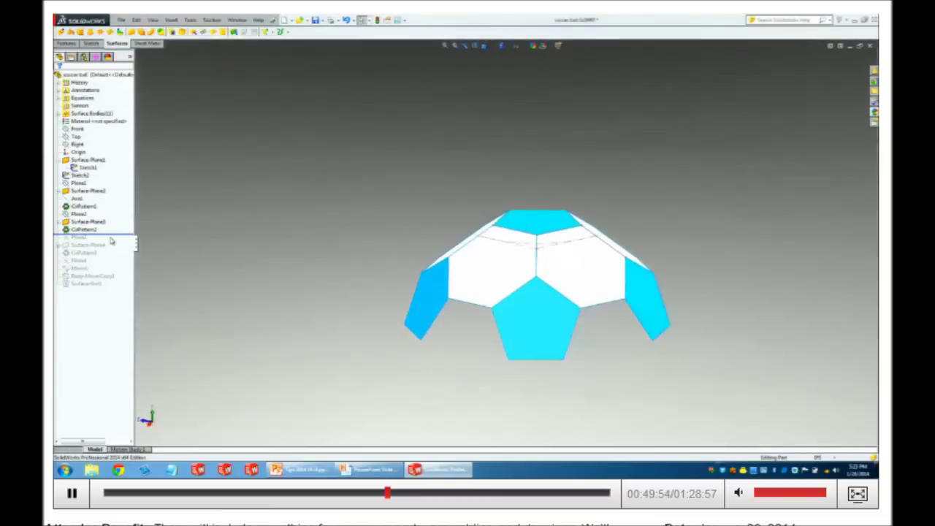
# Roll the history forward through Plane3, Surface-Plane4 and CirPattern3, inspecting the lower ring of hexagons.
pyautogui.moveTo(109, 235); pyautogui.dragTo(110, 243)
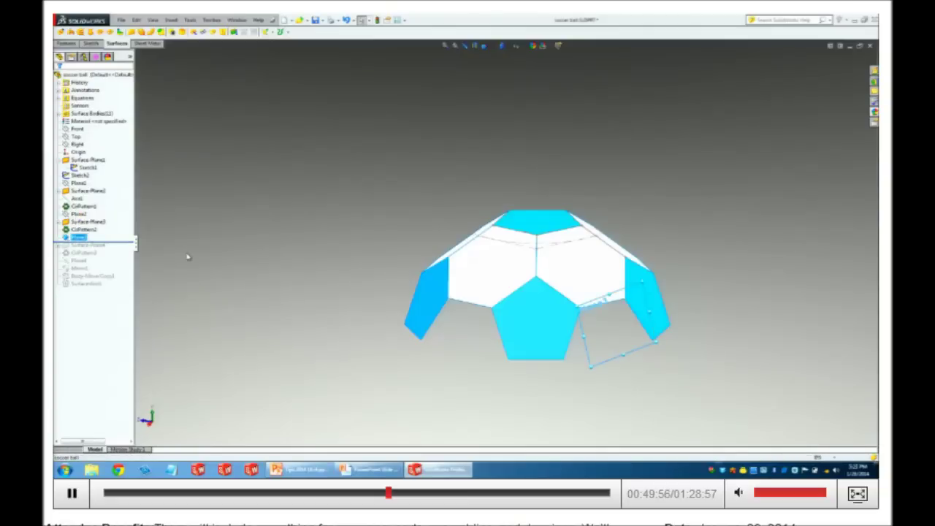
pyautogui.moveTo(120, 247); pyautogui.dragTo(113, 256)
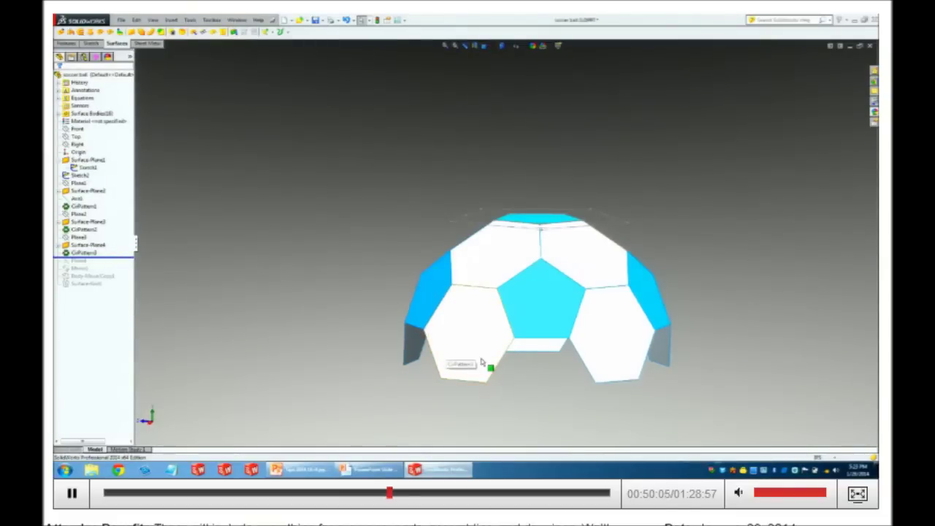
pyautogui.moveTo(518, 342); pyautogui.dragTo(599, 366, button='middle')
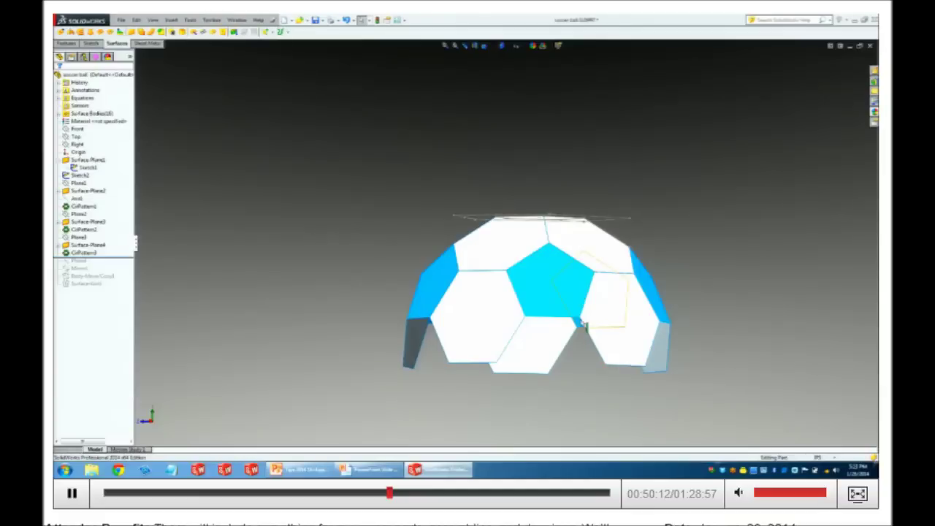
# Roll the history forward past Plane4 and Mirror1, inspecting the mirror plane and the mirrored half of the ball.
pyautogui.click(82, 260)
pyautogui.moveTo(439, 402)
pyautogui.mouseDown(button='middle')
pyautogui.moveTo(444, 419)
pyautogui.moveTo(448, 396)
pyautogui.mouseUp(button='middle')
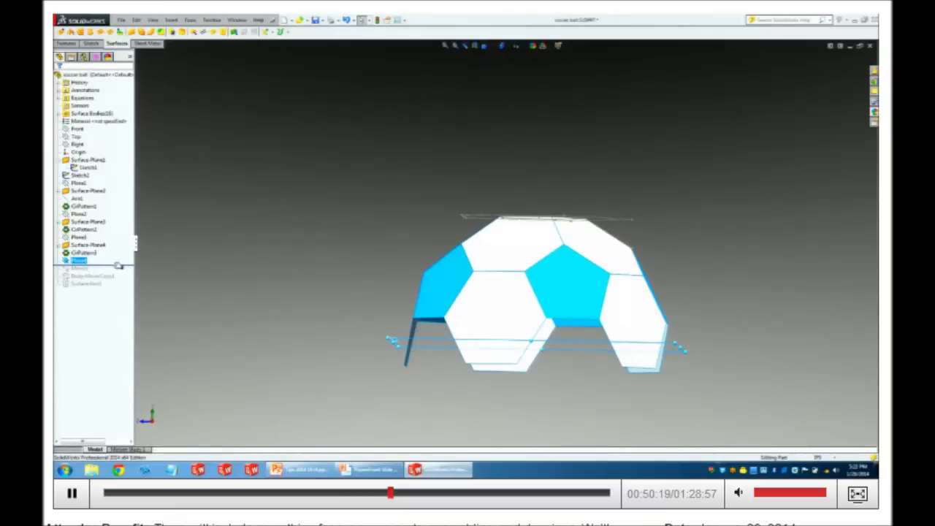
pyautogui.moveTo(119, 266); pyautogui.dragTo(119, 274)
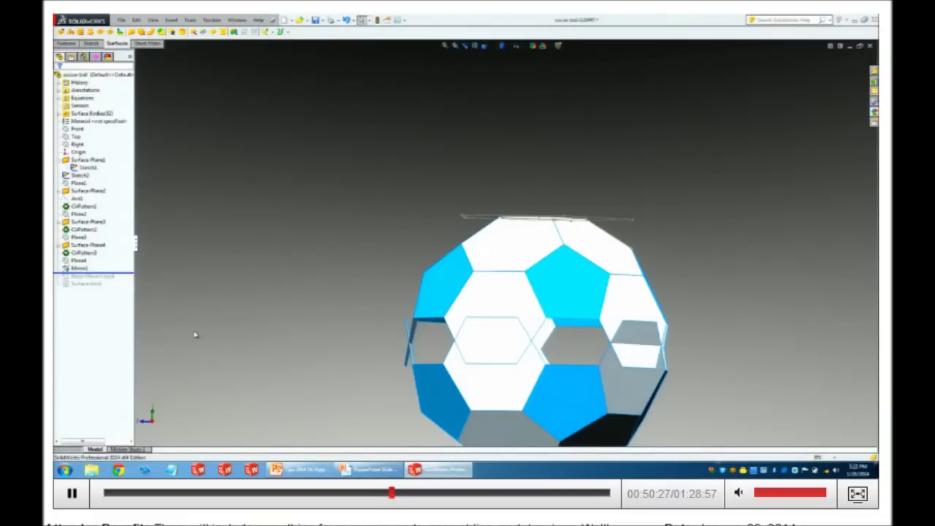
# Roll the history forward through Body-Move/Copy1 and the final surface knit, inspecting the closed ball from several sides.
pyautogui.moveTo(126, 273); pyautogui.dragTo(124, 282)
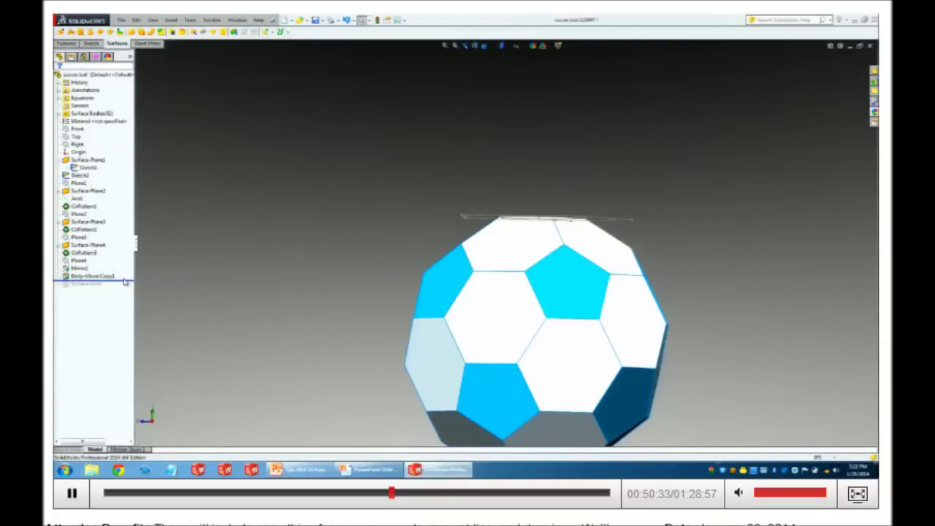
pyautogui.scroll(-3, 595, 387)
pyautogui.moveTo(594, 386); pyautogui.dragTo(361, 317, button='middle')
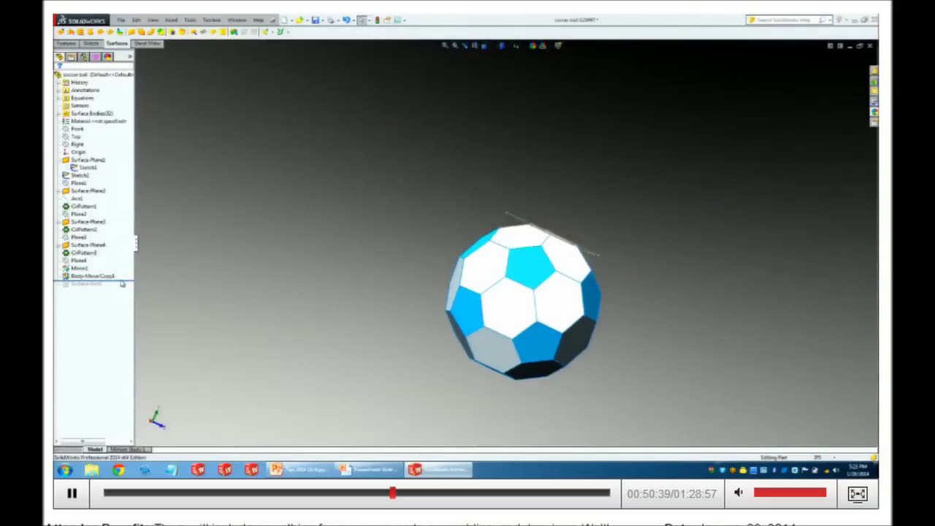
pyautogui.moveTo(122, 281); pyautogui.dragTo(122, 288)
pyautogui.moveTo(194, 326)
pyautogui.mouseDown(button='middle')
pyautogui.moveTo(330, 337)
pyautogui.moveTo(285, 351)
pyautogui.mouseUp(button='middle')
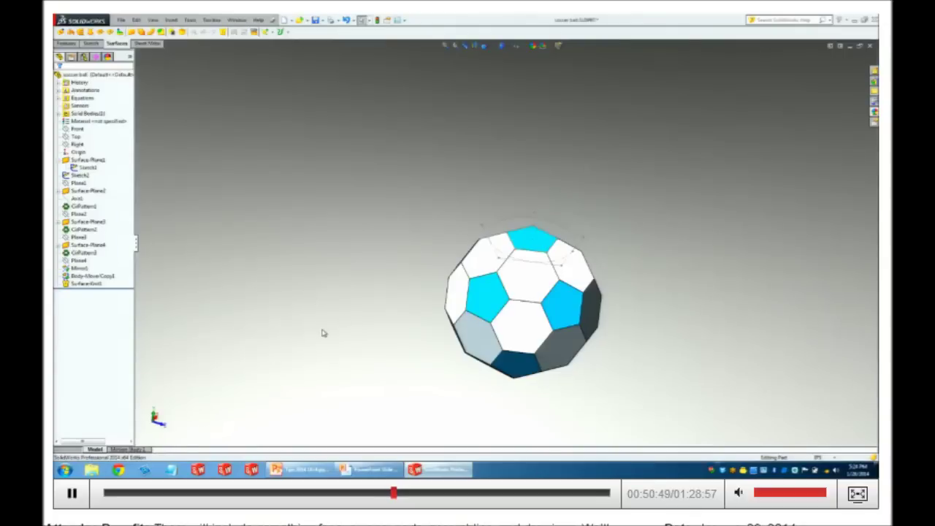
# Roll the history back to just before Plane1, leaving only the first pentagon surface and Sketch2 active.
pyautogui.scroll(-5, 538, 267)
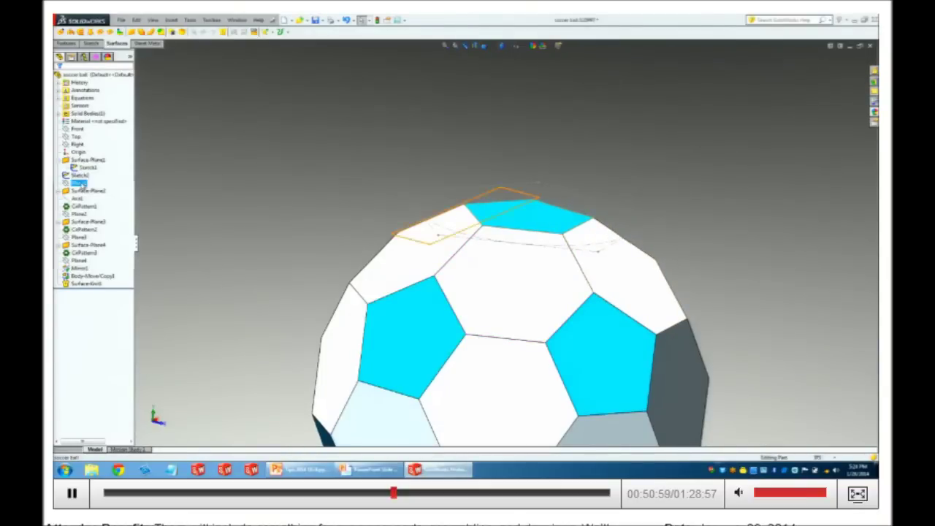
pyautogui.rightClick(78, 183)
pyautogui.click(109, 236)
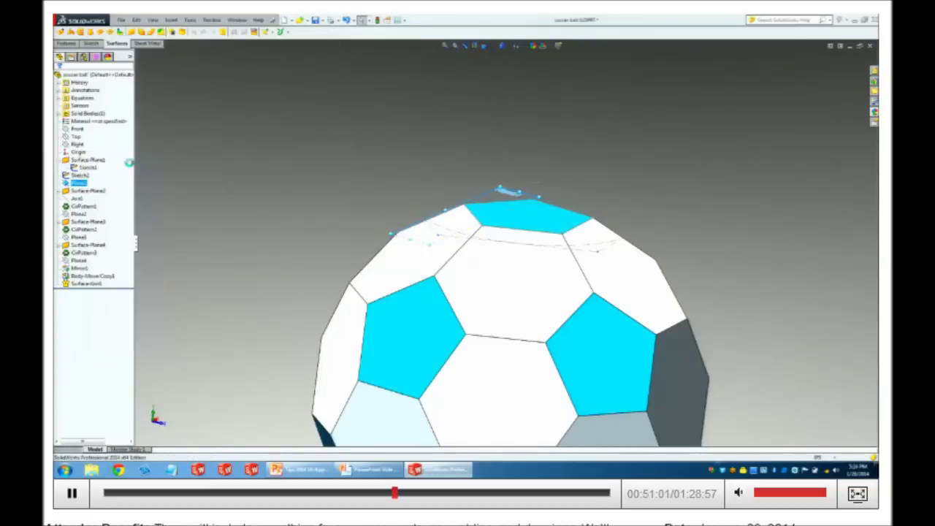
pyautogui.scroll(-3, 461, 254)
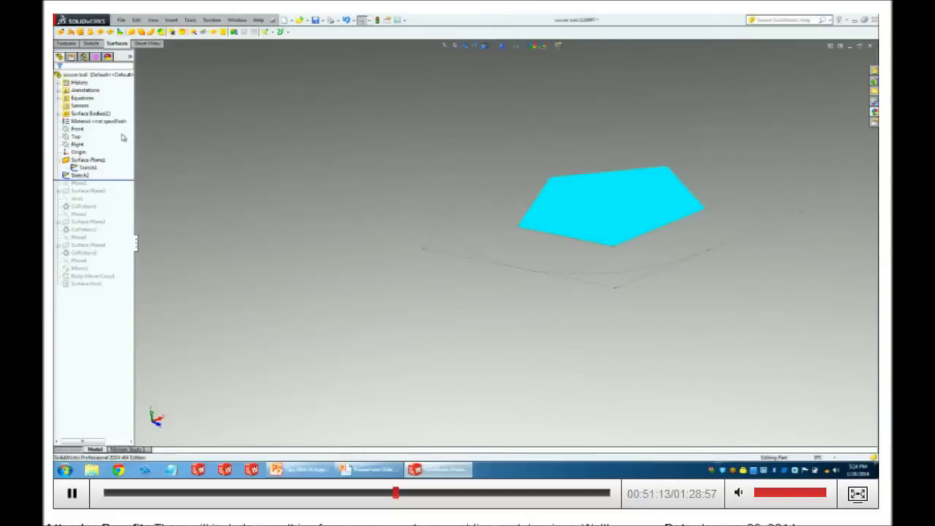
# Open Sketch2 for editing and examine the relations on the 1.000 line's endpoints and the point above its outer end.
pyautogui.rightClick(80, 167)
pyautogui.click(88, 154)
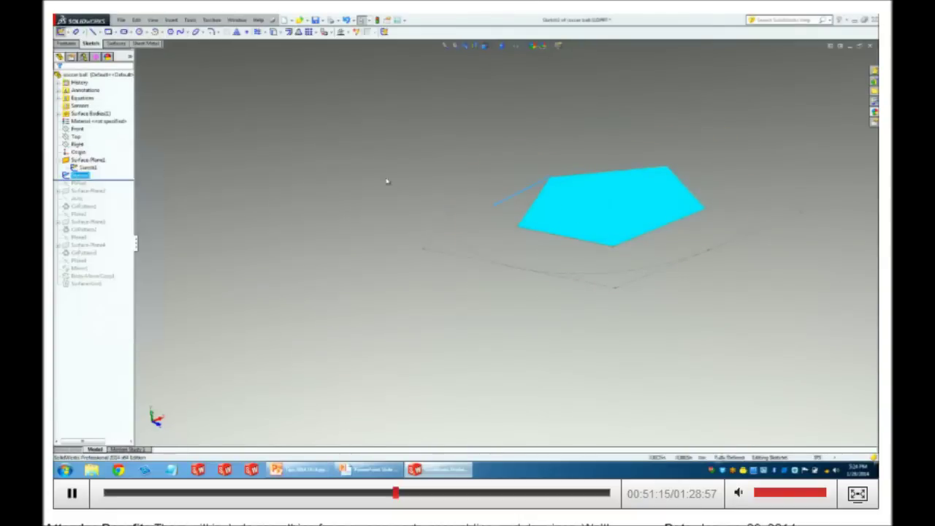
pyautogui.moveTo(539, 207)
pyautogui.mouseDown(button='middle')
pyautogui.moveTo(482, 146)
pyautogui.moveTo(497, 161)
pyautogui.mouseUp(button='middle')
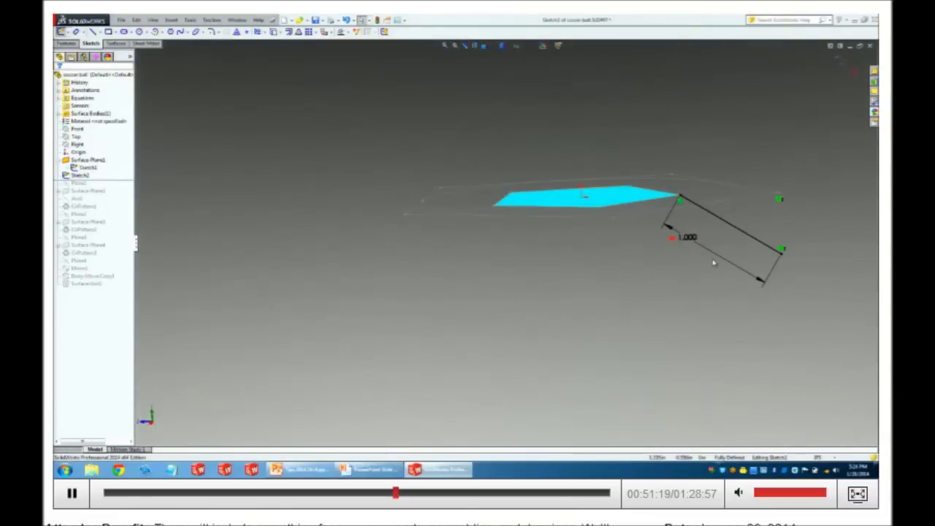
pyautogui.click(676, 200)
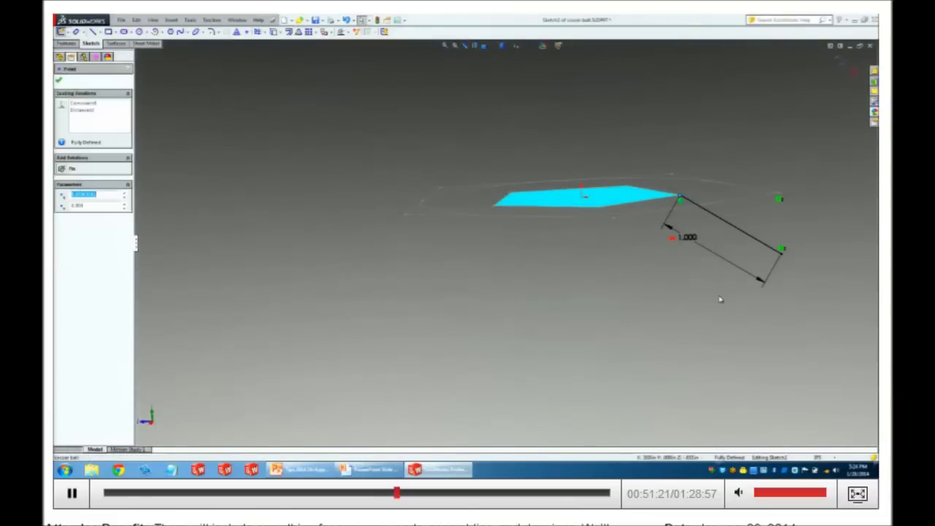
pyautogui.click(781, 252)
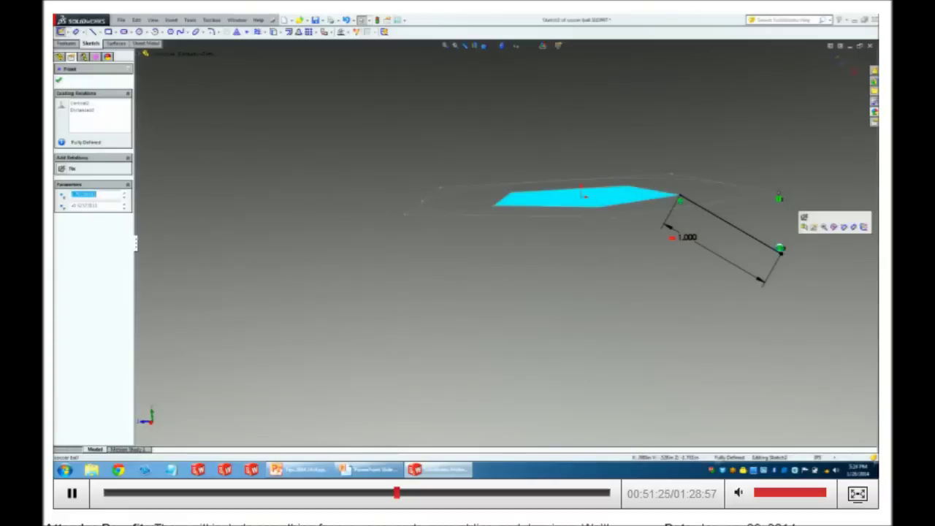
pyautogui.keyDown('ctrl'); pyautogui.click(779, 198); pyautogui.keyUp('ctrl')
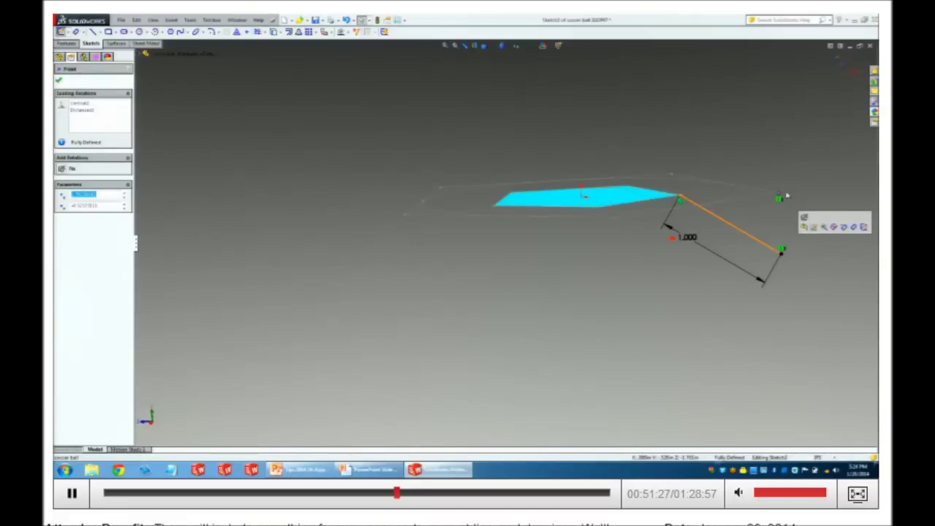
pyautogui.click(813, 227)
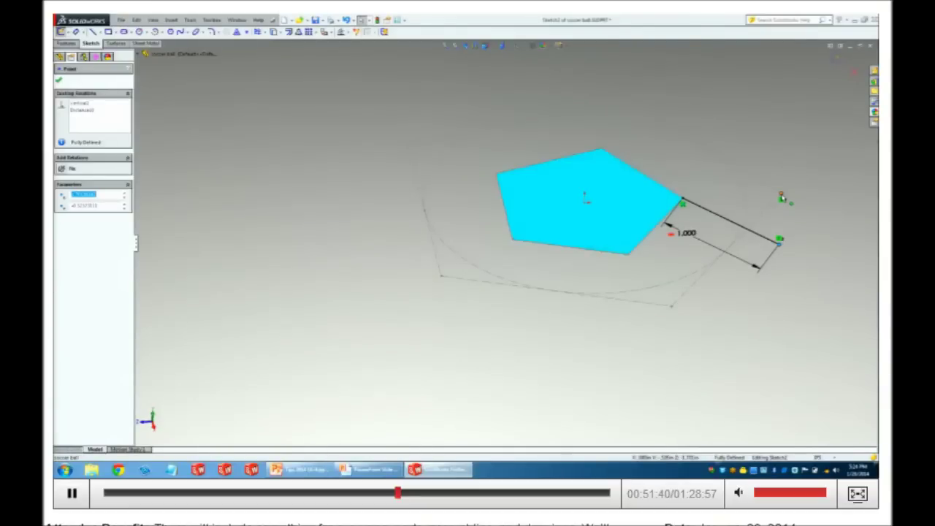
# Show the Right plane, inspect how Sketch2 lies on it beside the pentagon surface, and switch to the PowerPoint window.
pyautogui.moveTo(791, 174); pyautogui.dragTo(799, 155, button='middle')
pyautogui.press('Escape')
pyautogui.moveTo(702, 142)
pyautogui.mouseDown(button='middle')
pyautogui.moveTo(732, 169)
pyautogui.moveTo(705, 152)
pyautogui.moveTo(361, 134)
pyautogui.mouseUp(button='middle')
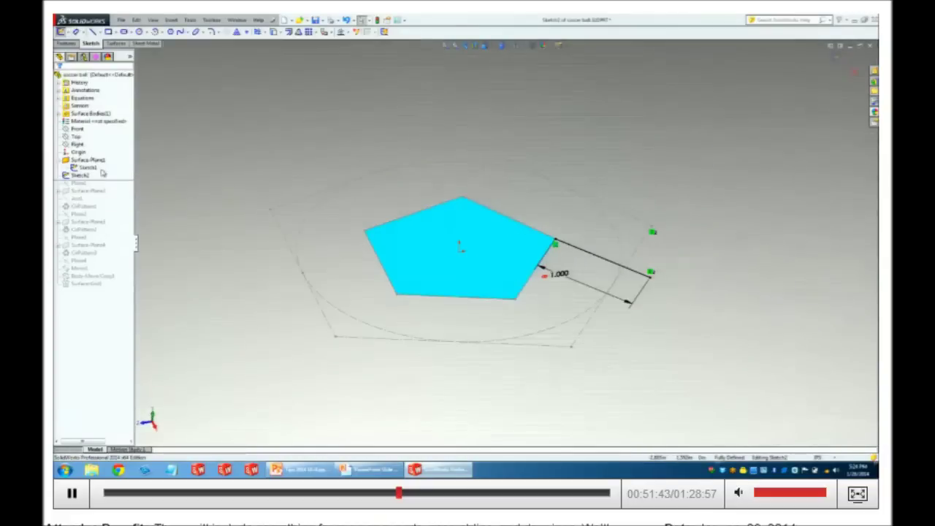
pyautogui.click(76, 143)
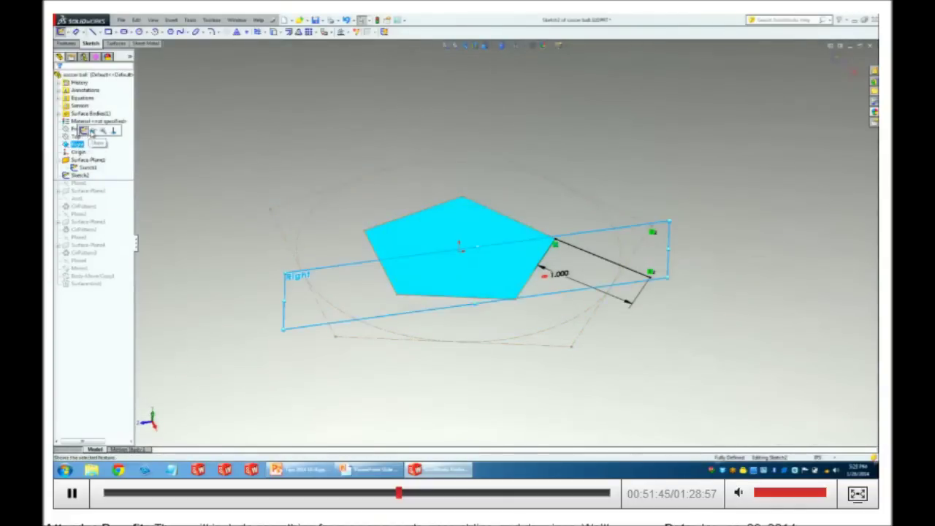
pyautogui.moveTo(274, 132); pyautogui.dragTo(563, 267, button='middle')
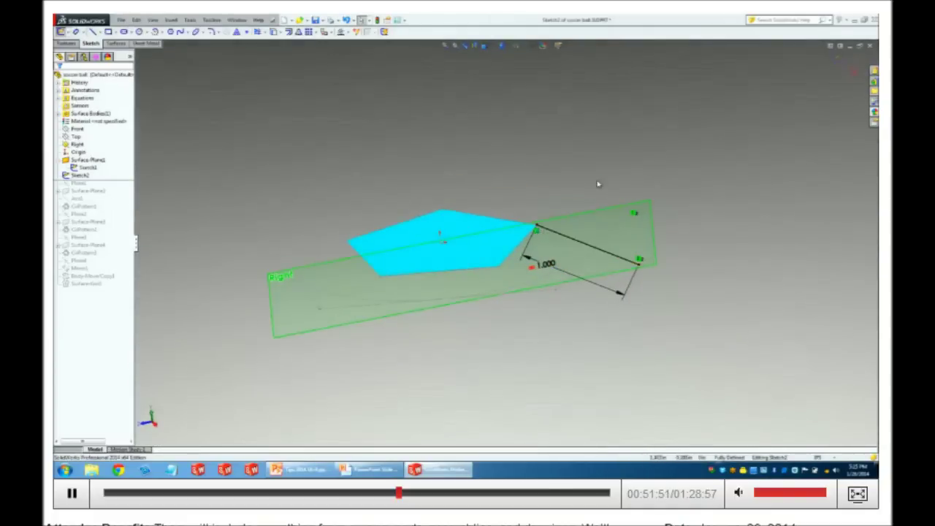
pyautogui.moveTo(600, 184); pyautogui.dragTo(609, 217, button='middle')
pyautogui.click(623, 194)
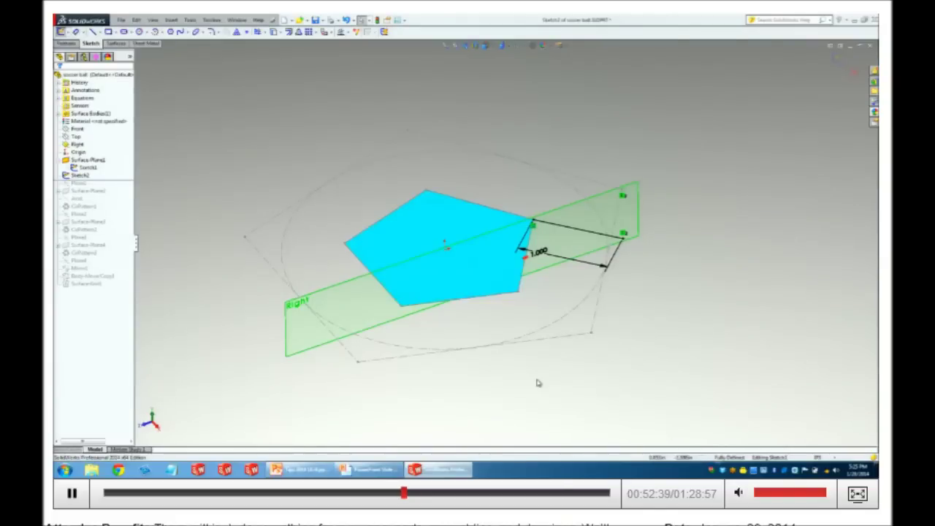
pyautogui.click(380, 470)
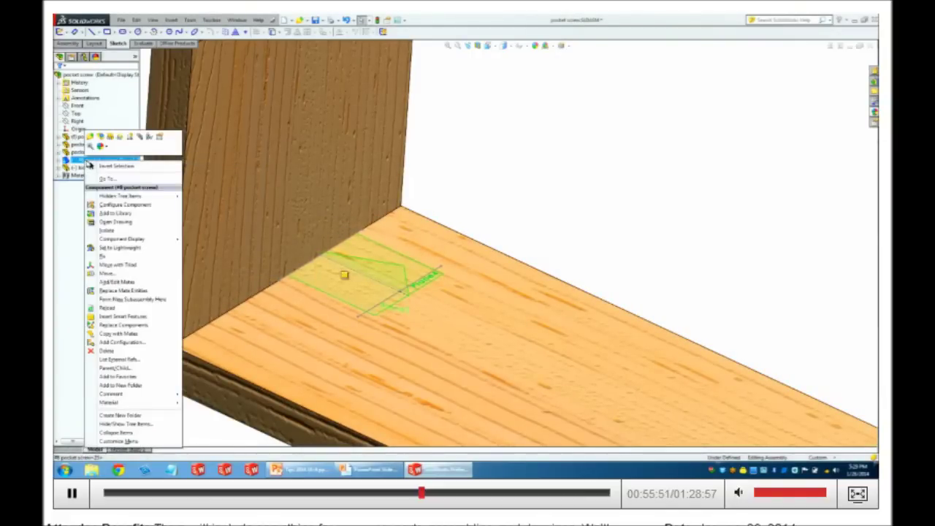
# Insert the pocket screw's smart features and its plug component, using the horizontal board's upper face as the reference.
pyautogui.click(124, 316)
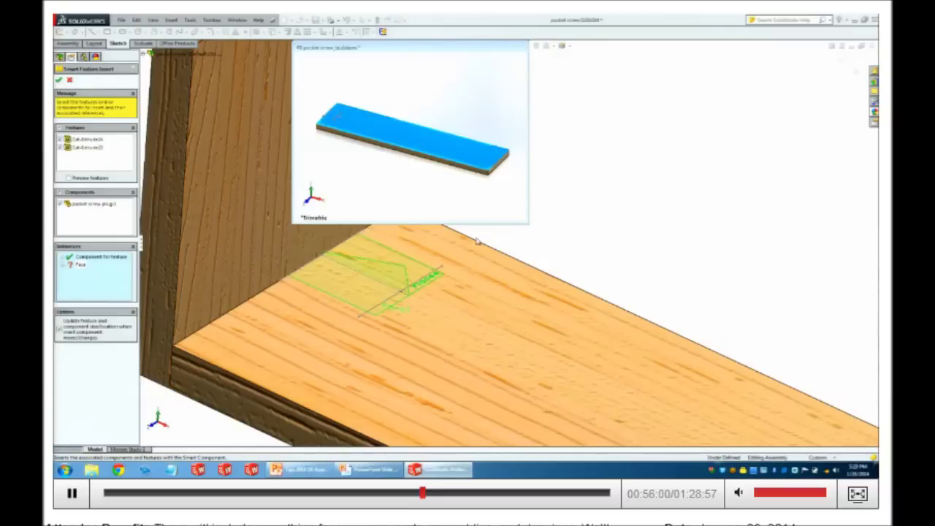
pyautogui.click(516, 306)
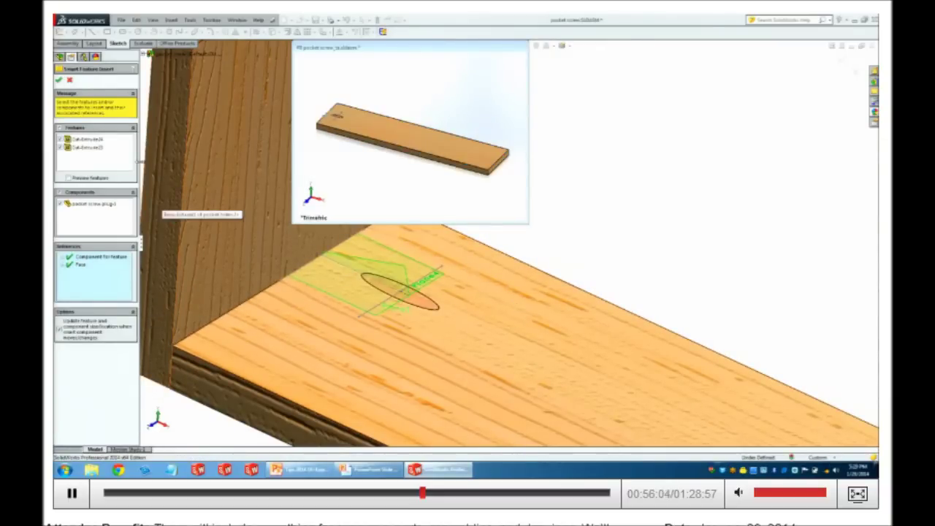
pyautogui.click(58, 80)
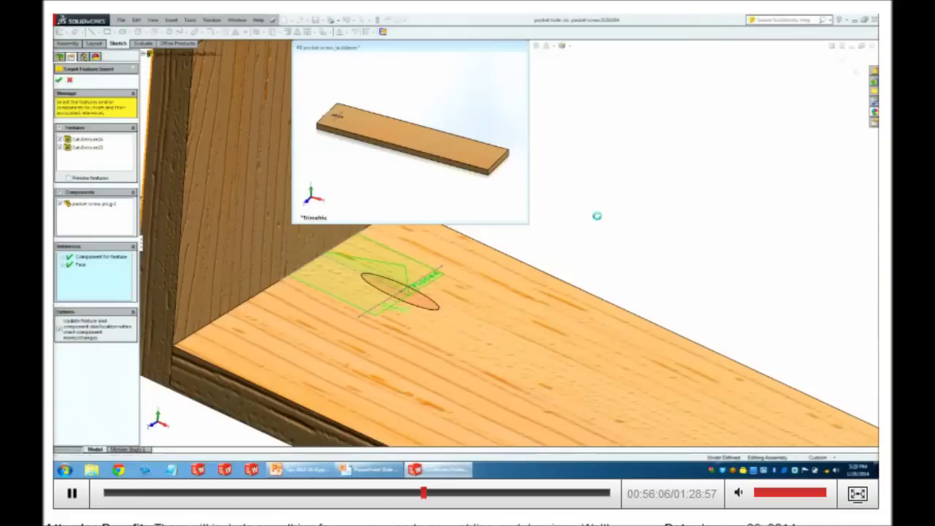
# Make the boards transparent and examine the screw and plug seated inside the corner joint.
pyautogui.rightClick(511, 324)
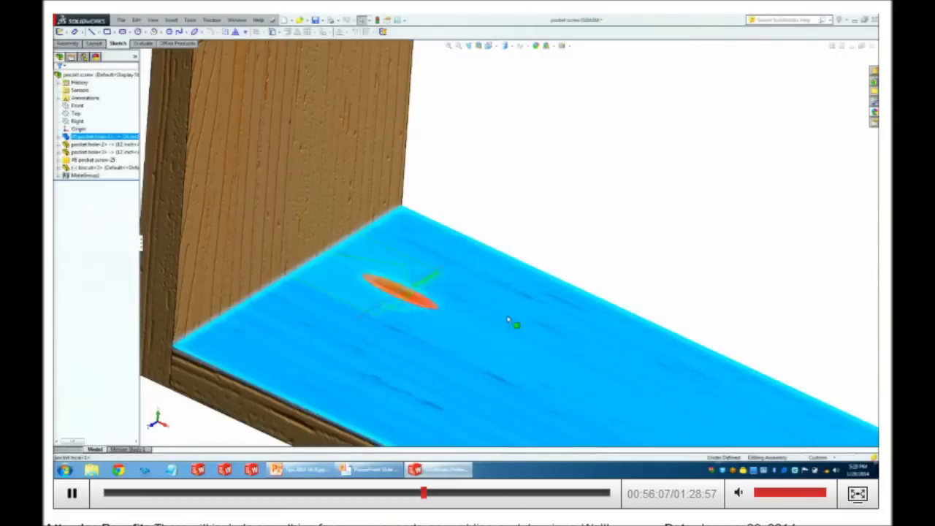
pyautogui.moveTo(559, 176); pyautogui.dragTo(492, 239, button='middle')
pyautogui.scroll(-5, 394, 278)
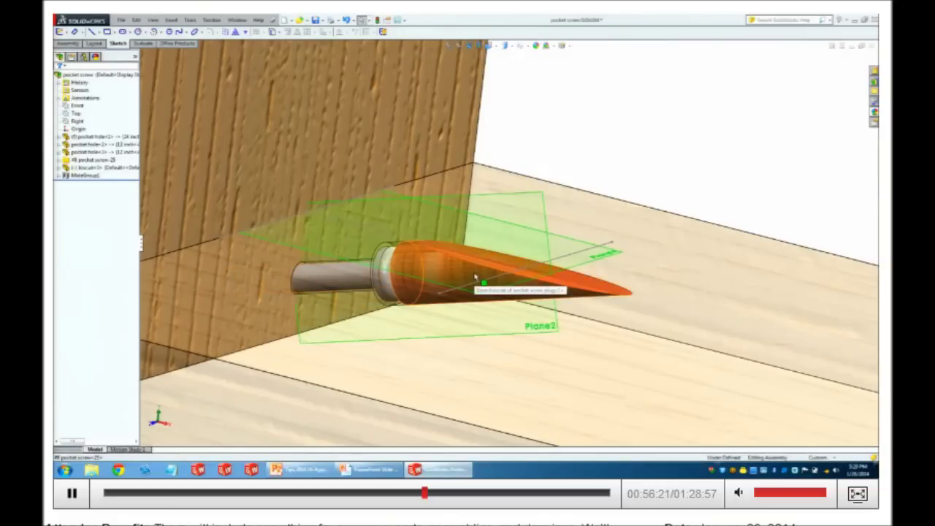
pyautogui.scroll(3, 475, 278)
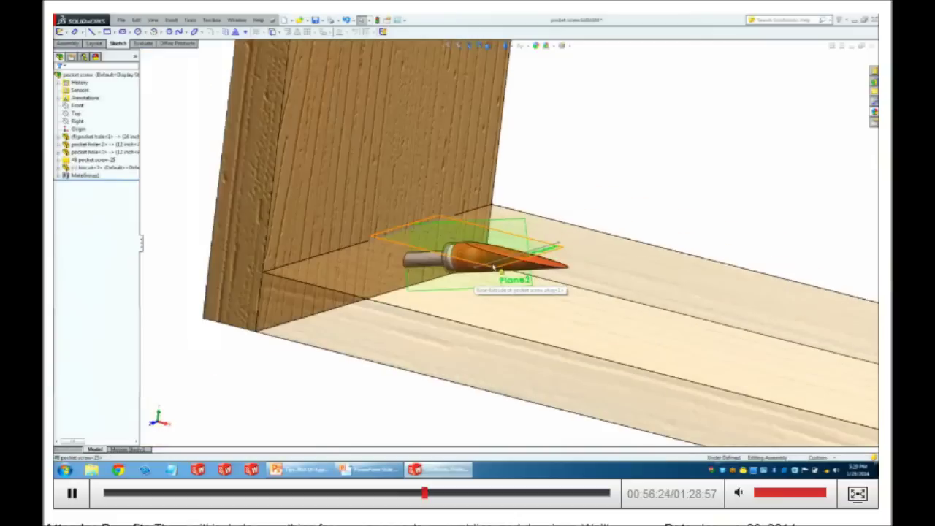
pyautogui.scroll(2, 492, 267)
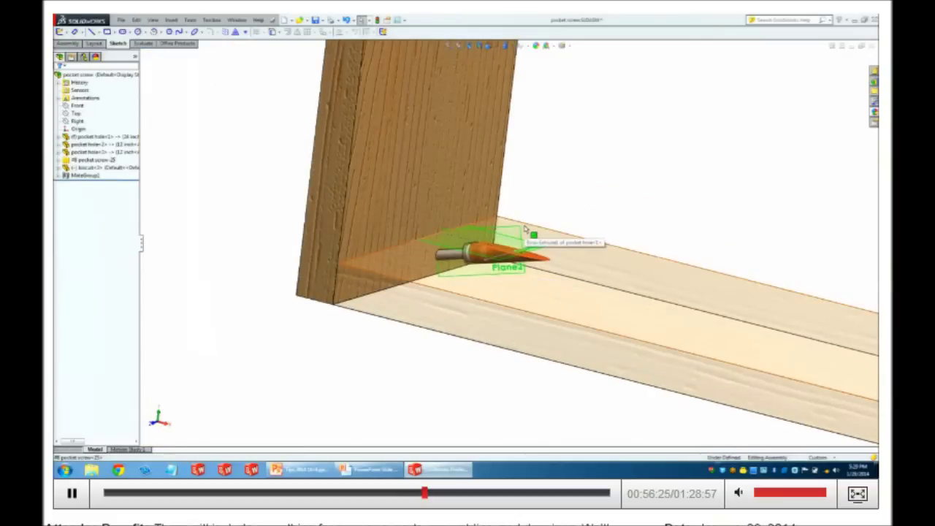
# Try to delete the pocket screw together with its dependent Rivet features.
pyautogui.press('Delete')
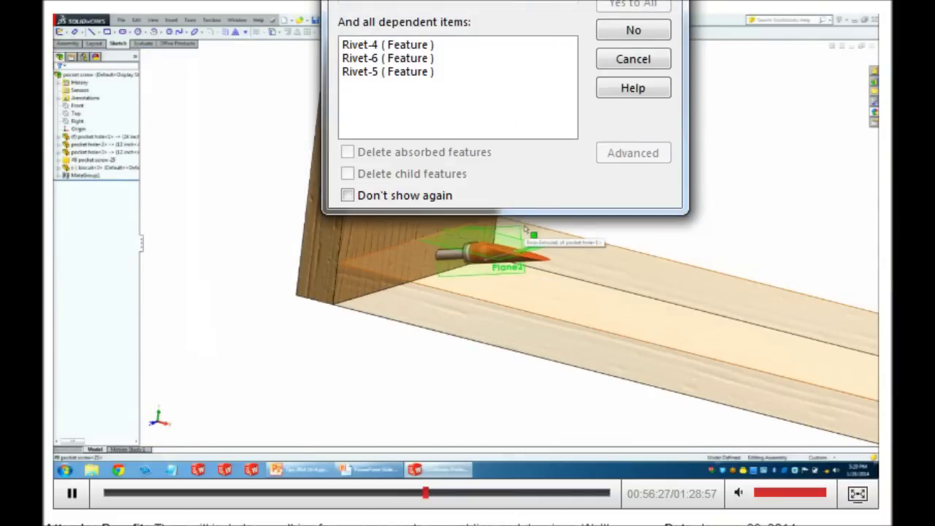
pyautogui.click(635, 10)
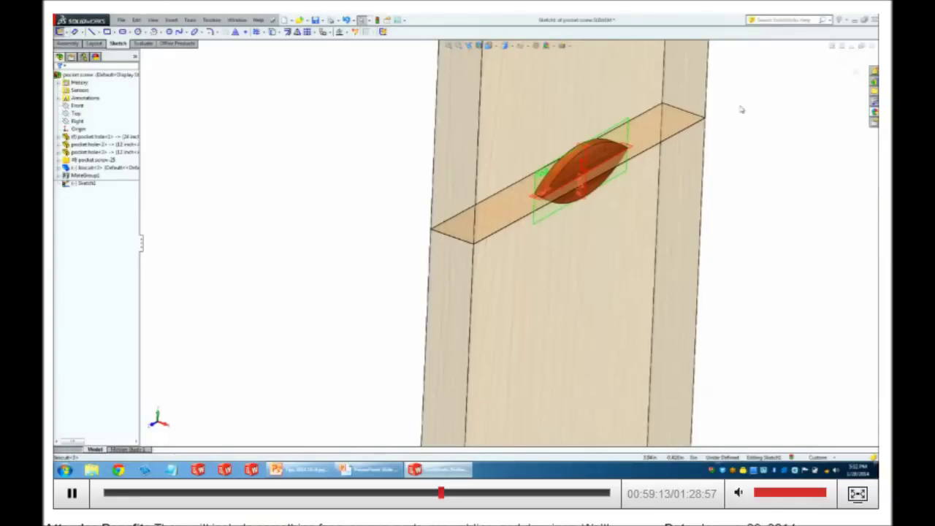
# Expand the biscuit component's features and show its Sketch2 outline around the biscuit.
pyautogui.scroll(-3, 614, 195)
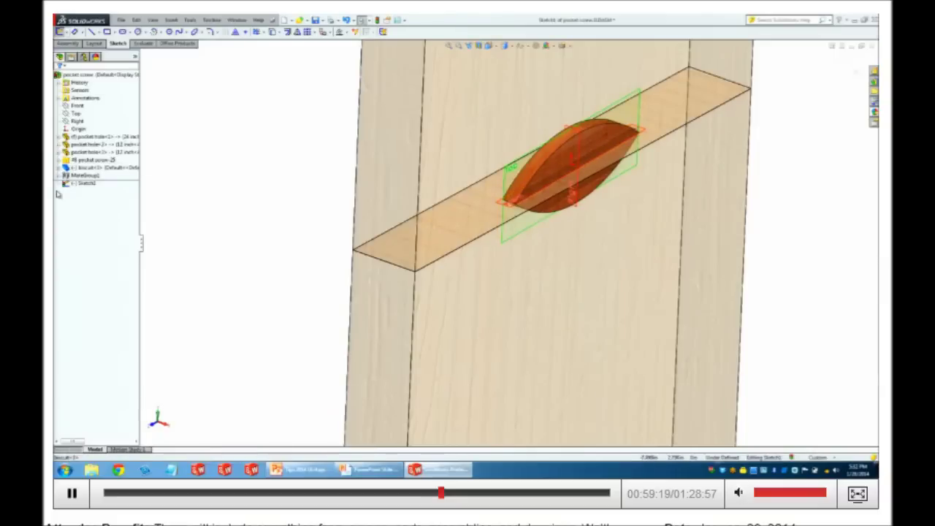
pyautogui.click(58, 167)
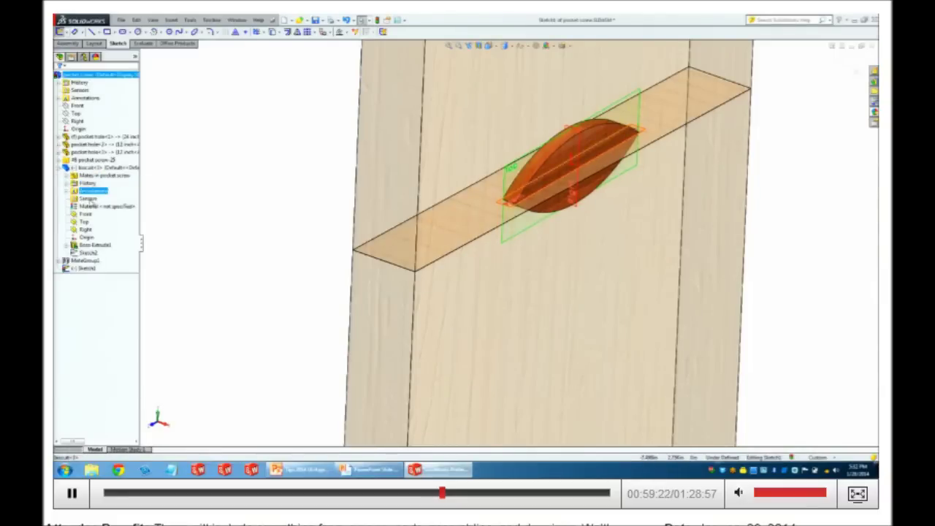
pyautogui.rightClick(84, 252)
pyautogui.click(88, 243)
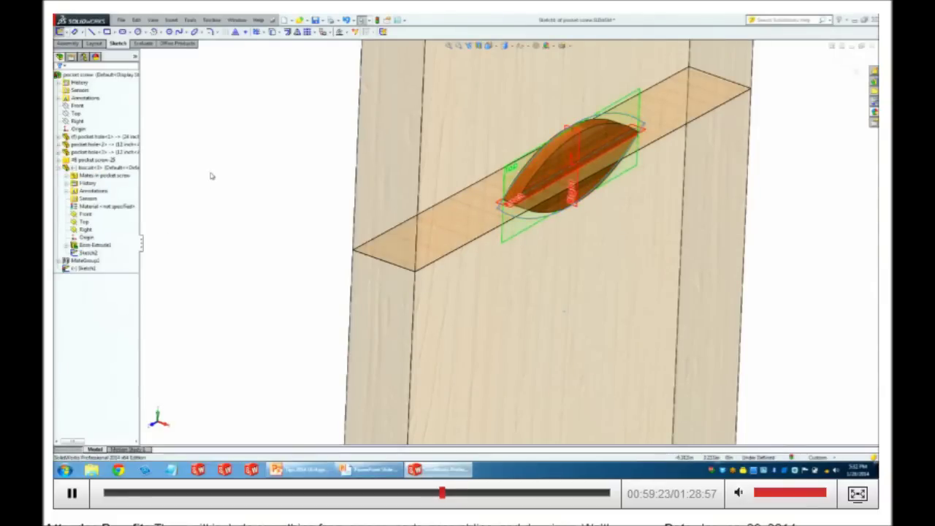
# Convert the biscuit's entire Sketch2 outline into entities of the open assembly sketch.
pyautogui.click(517, 219)
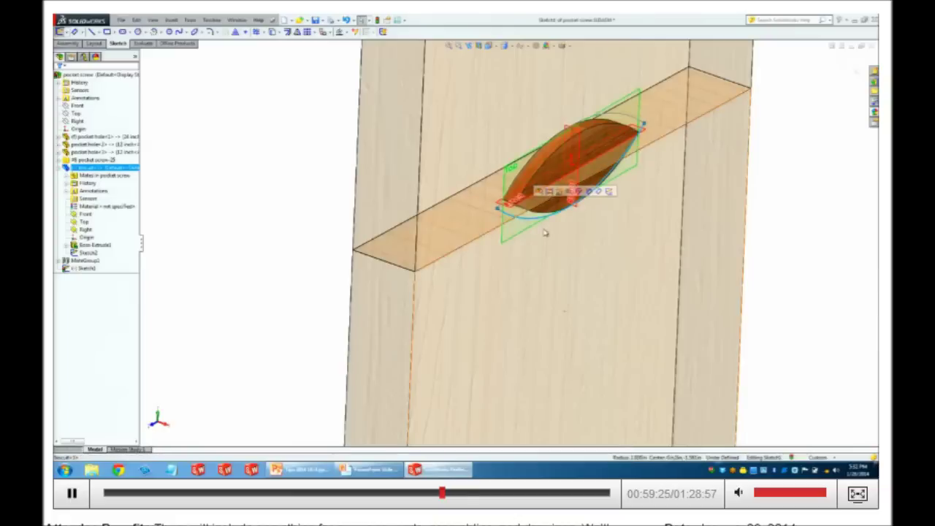
pyautogui.moveTo(543, 223); pyautogui.dragTo(505, 202, button='middle')
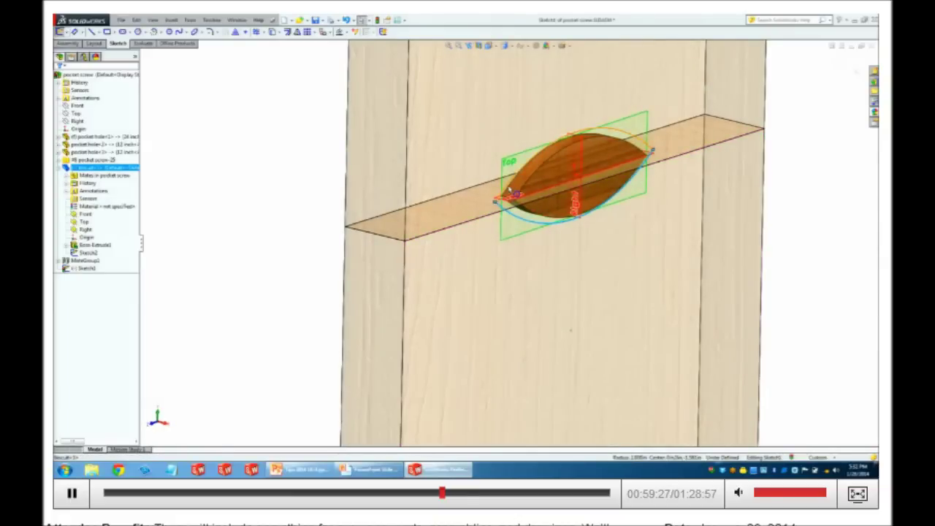
pyautogui.click(99, 254)
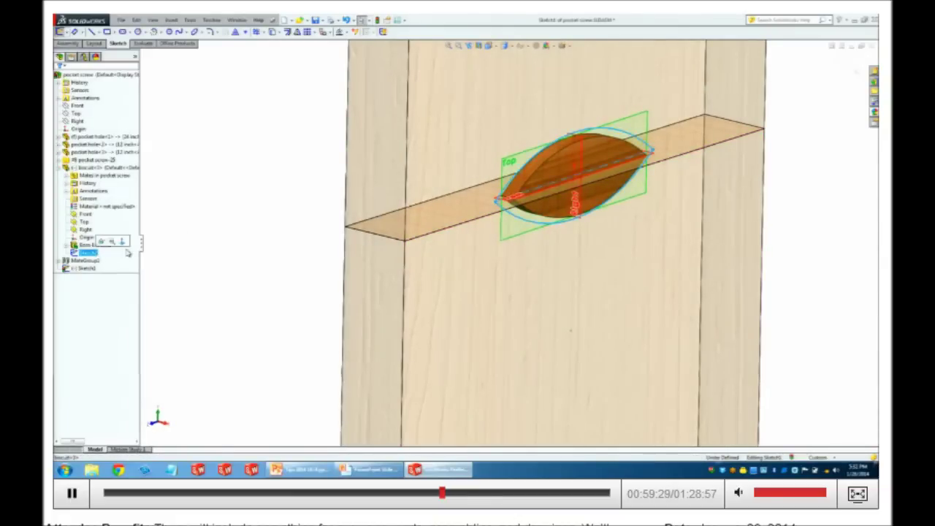
pyautogui.click(276, 35)
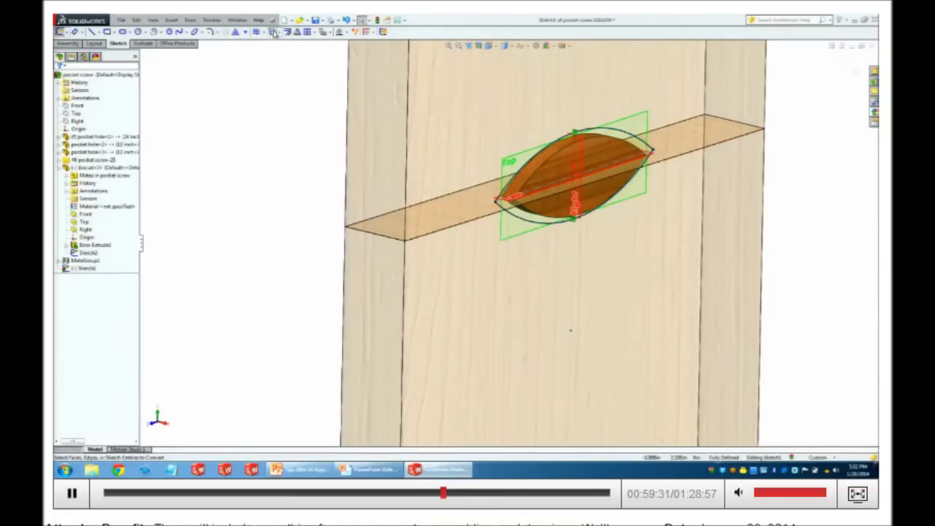
pyautogui.moveTo(375, 202); pyautogui.dragTo(395, 245, button='middle')
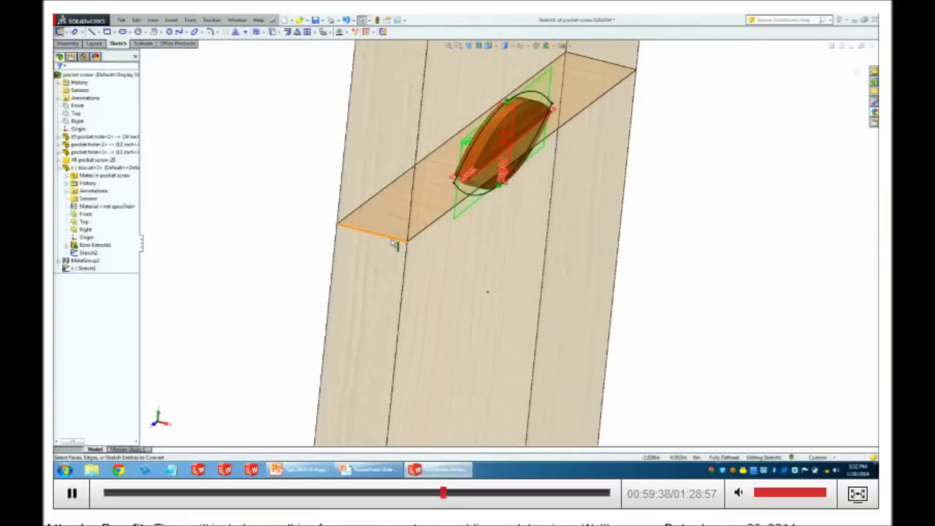
# Start an extruded assembly cut from the converted outline, using Mid Plane and a depth increased beyond the biscuit's thickness.
pyautogui.click(171, 20)
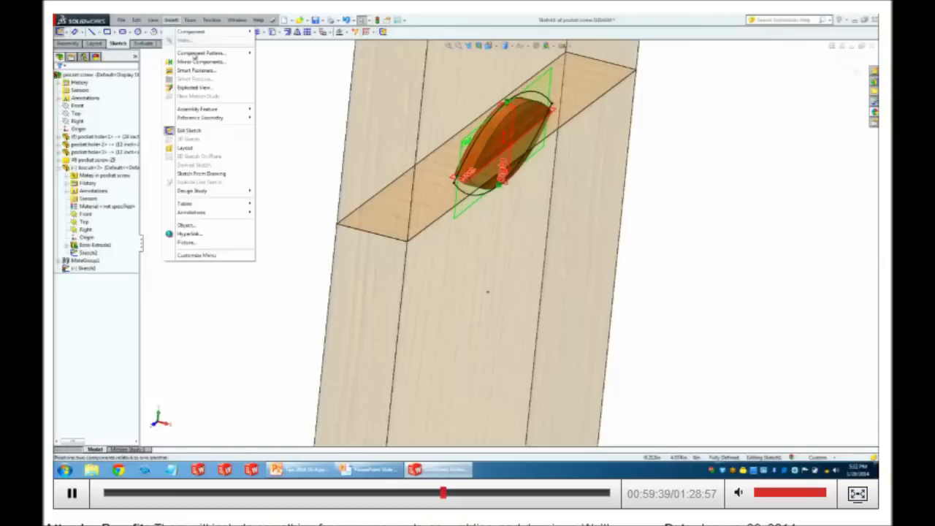
pyautogui.moveTo(197, 108)
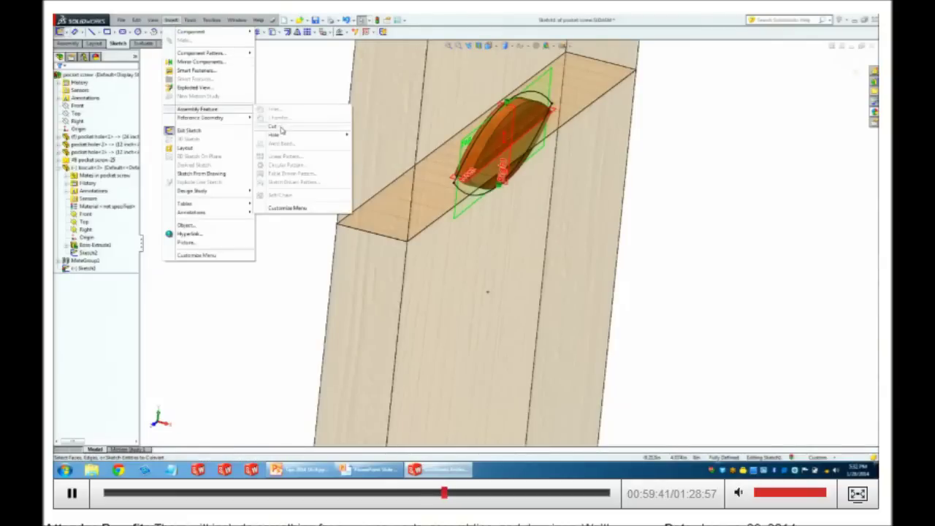
pyautogui.moveTo(281, 127)
pyautogui.click(371, 128)
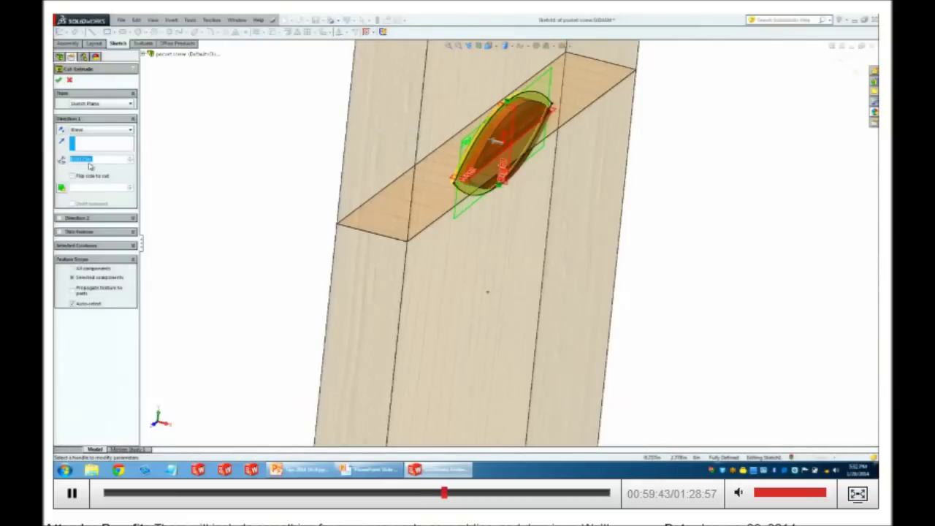
pyautogui.click(102, 129)
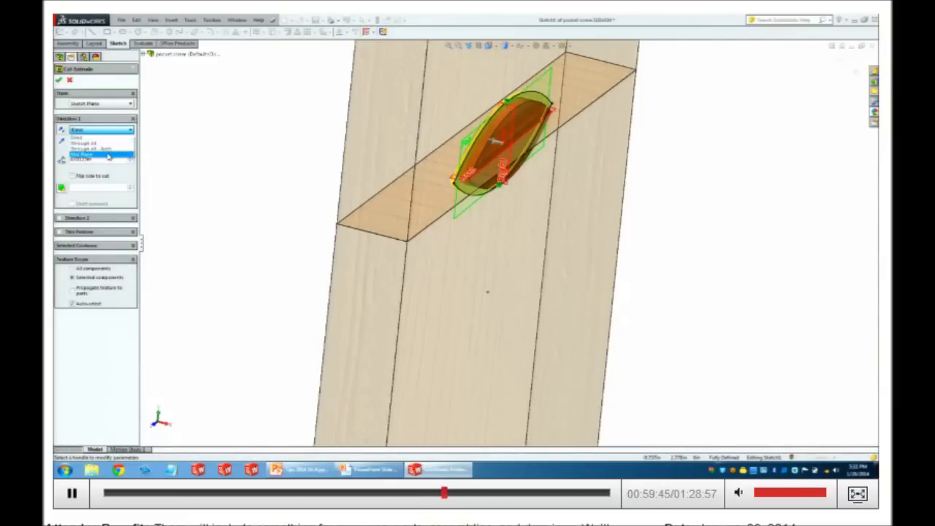
pyautogui.click(102, 152)
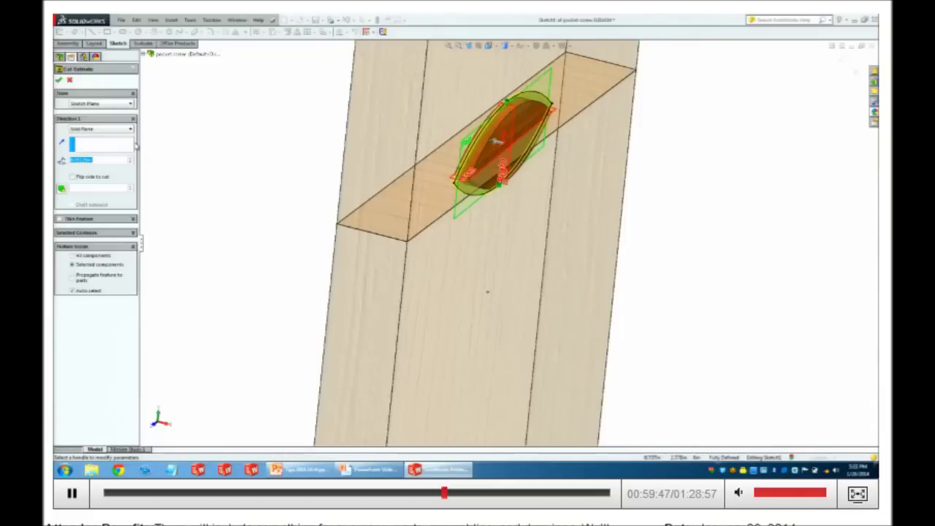
pyautogui.click(131, 157)
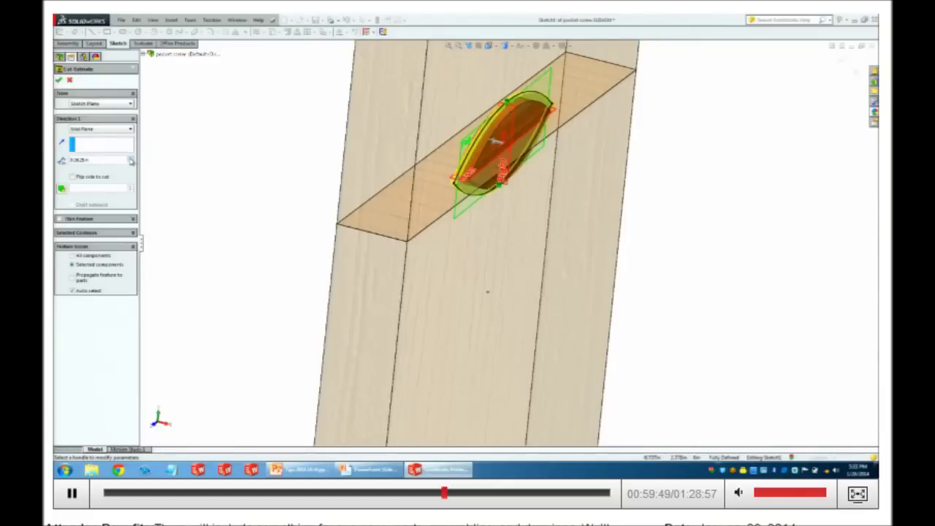
pyautogui.click(130, 158)
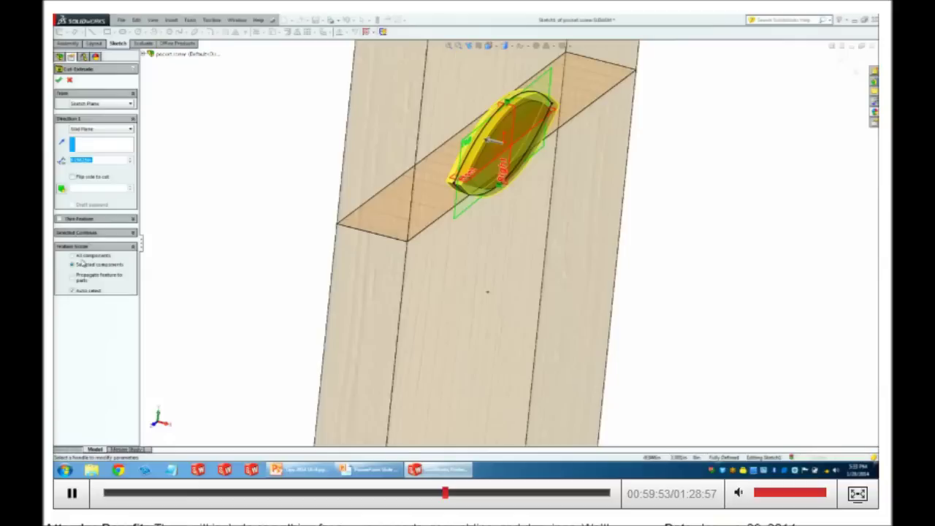
# Turn off Auto-select in the cut's feature scope, pick the vertical board as the affected component, and complete the cut.
pyautogui.click(85, 290)
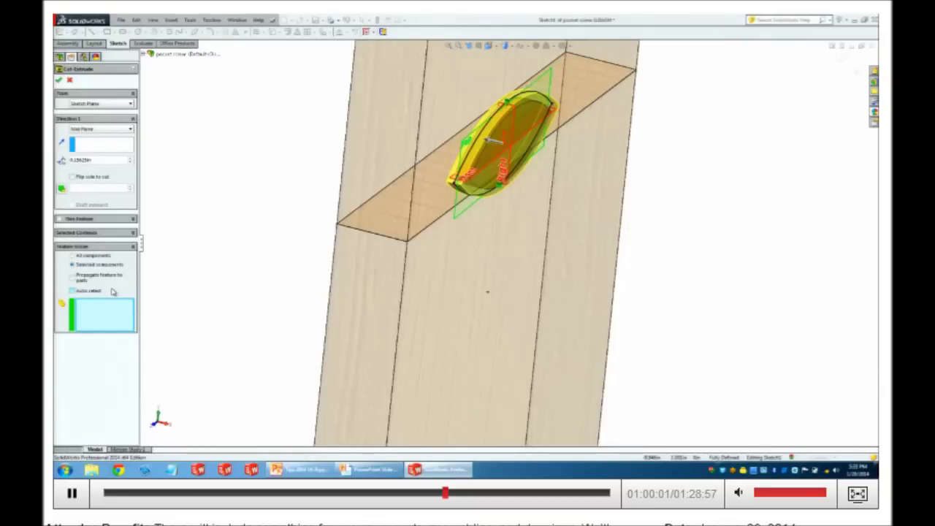
pyautogui.click(365, 174)
pyautogui.click(59, 79)
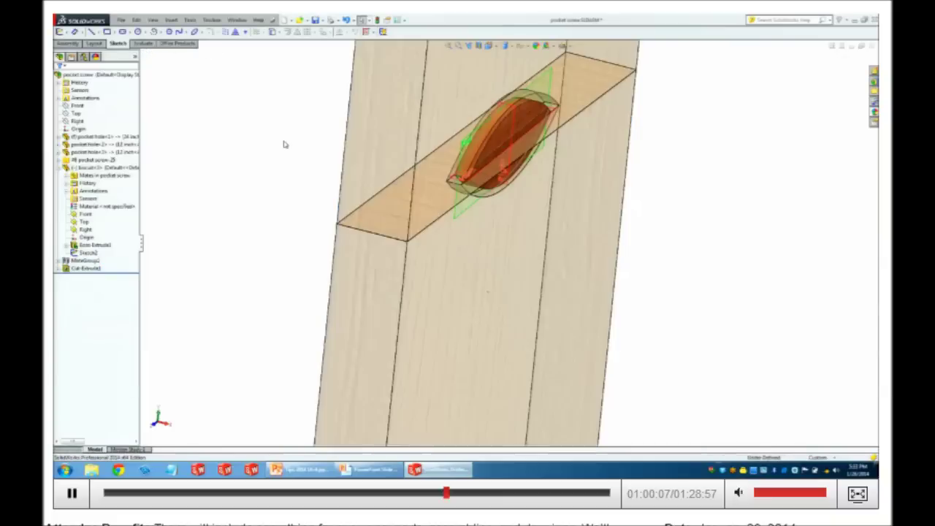
# Inspect the clearance around the biscuit from several sides and open the slot's Cut-Extrude feature for editing.
pyautogui.moveTo(286, 142); pyautogui.dragTo(307, 149, button='middle')
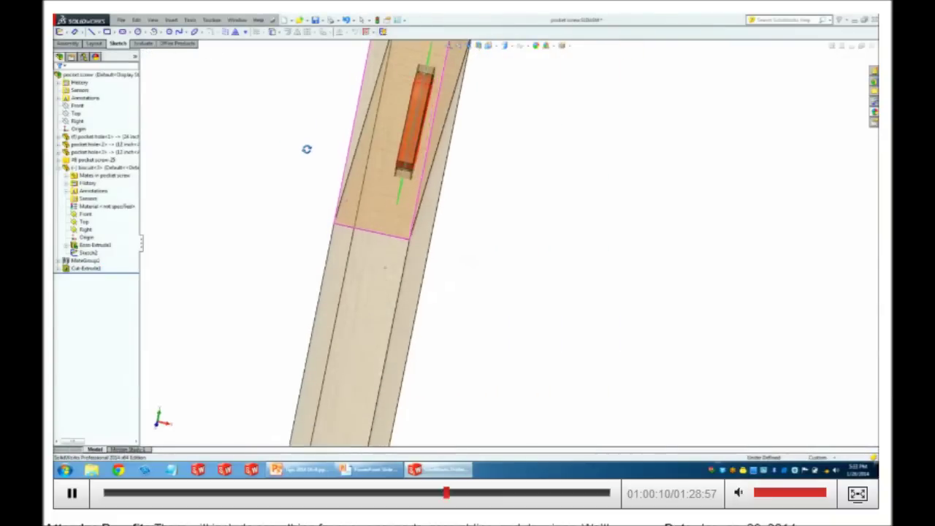
pyautogui.scroll(-5, 265, 133)
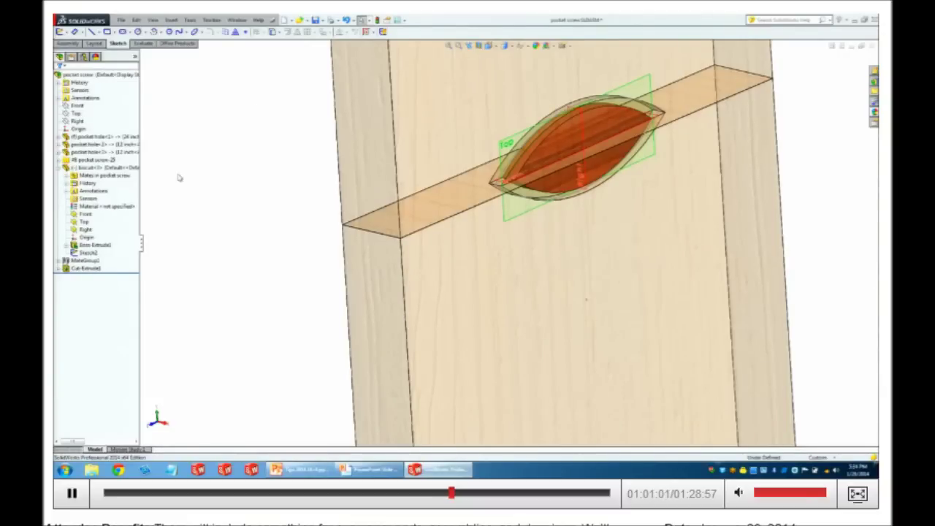
pyautogui.rightClick(87, 268)
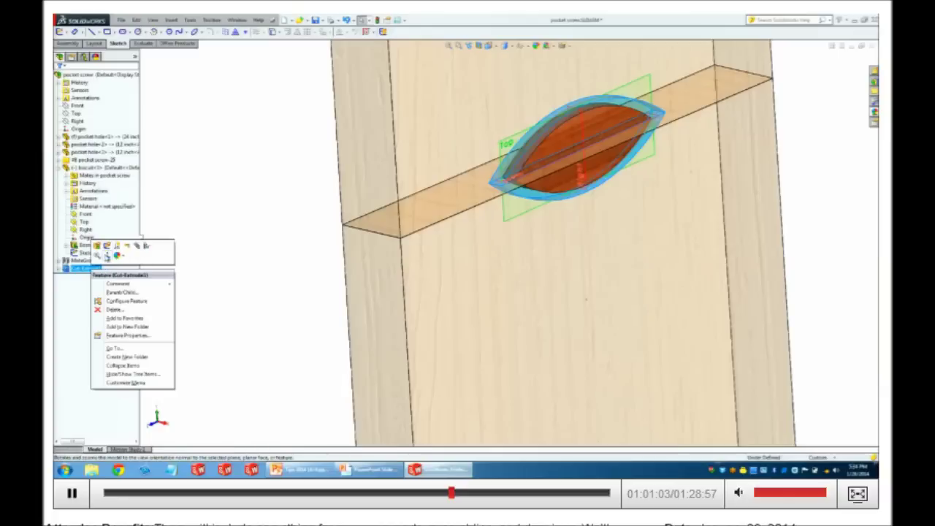
pyautogui.click(97, 245)
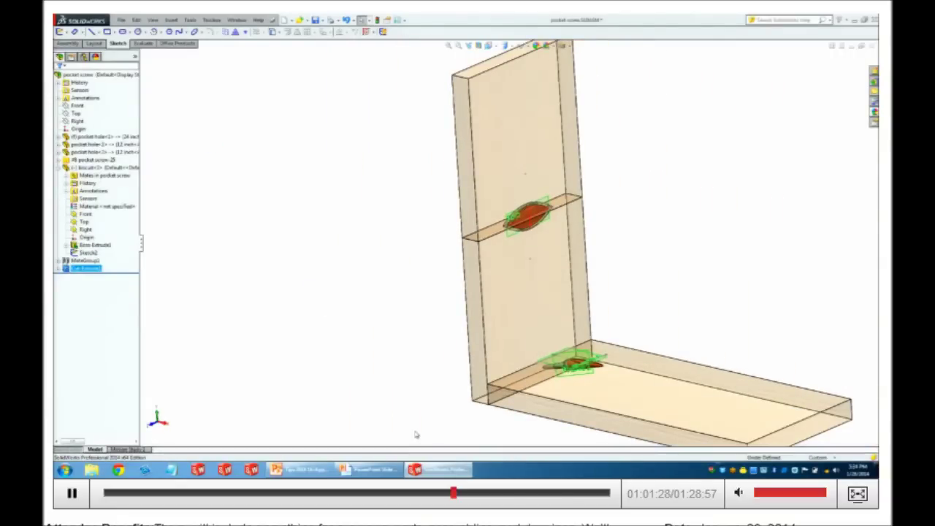
pyautogui.press('space')
pyautogui.click(64, 499)
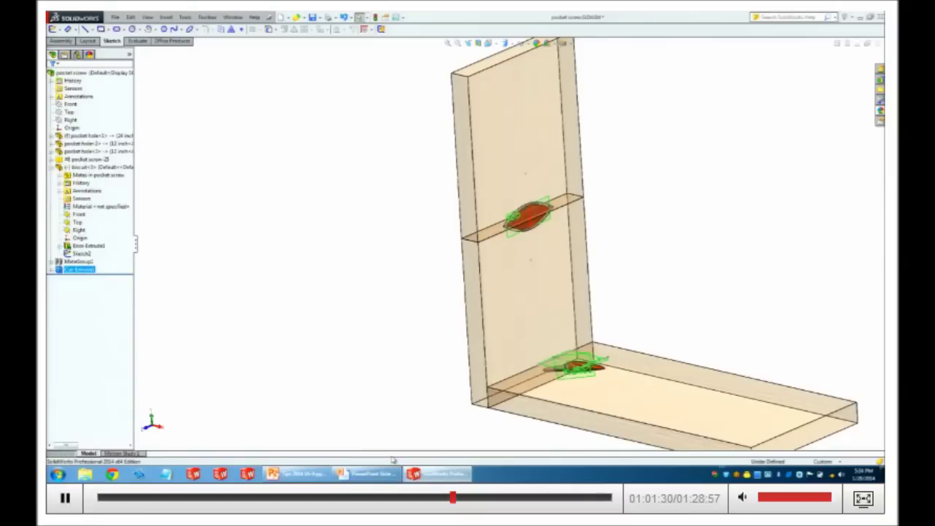
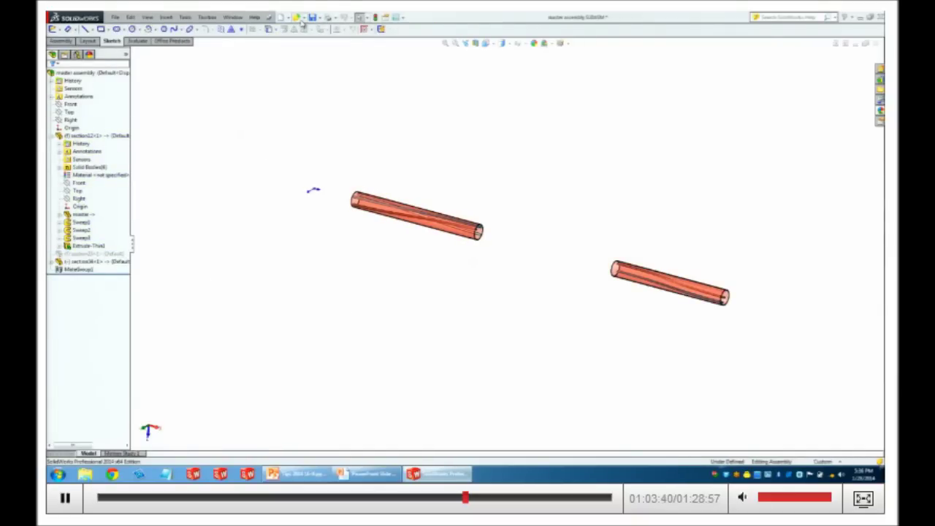
# Open the part master.SLDPRT from the parent folder, filtering the file list to part files.
pyautogui.click(297, 17)
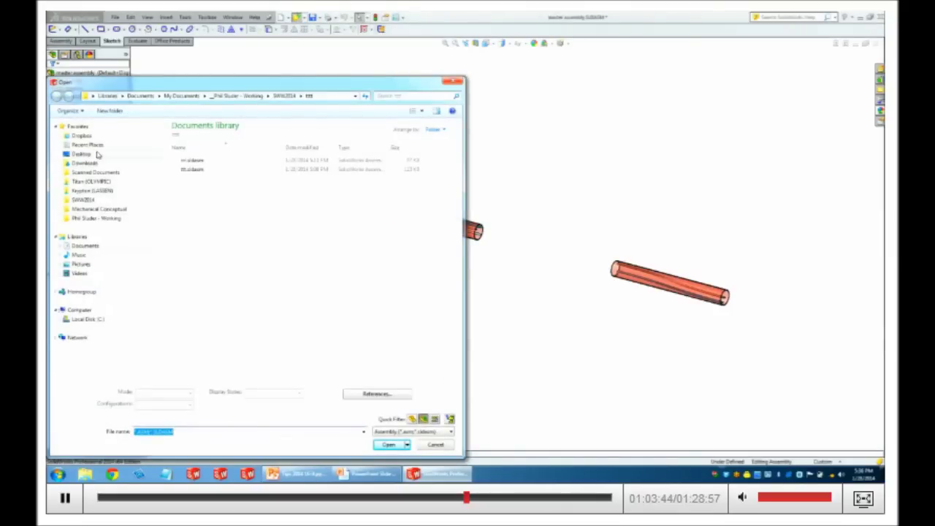
pyautogui.click(284, 95)
pyautogui.click(411, 419)
pyautogui.click(411, 420)
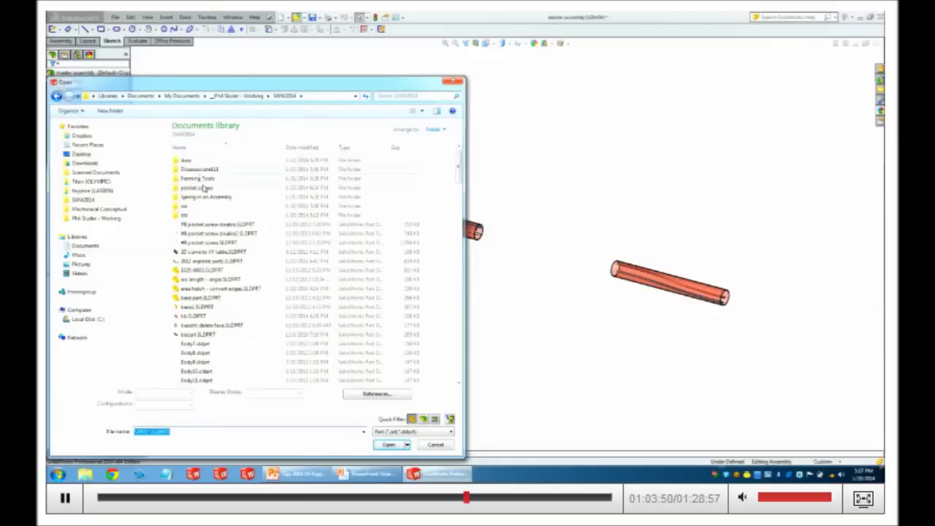
pyautogui.click(229, 280)
pyautogui.scroll(-1, 232, 296)
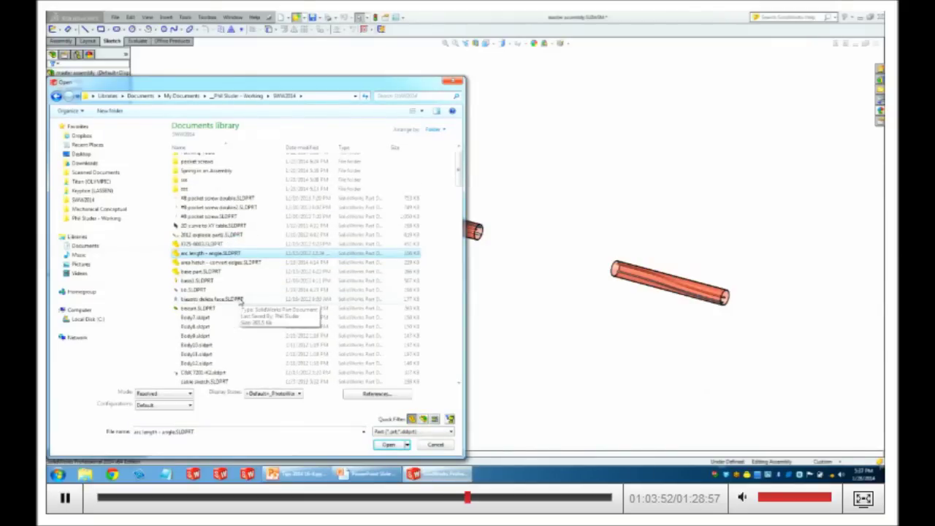
pyautogui.scroll(-2, 252, 274)
pyautogui.scroll(-8, 254, 273)
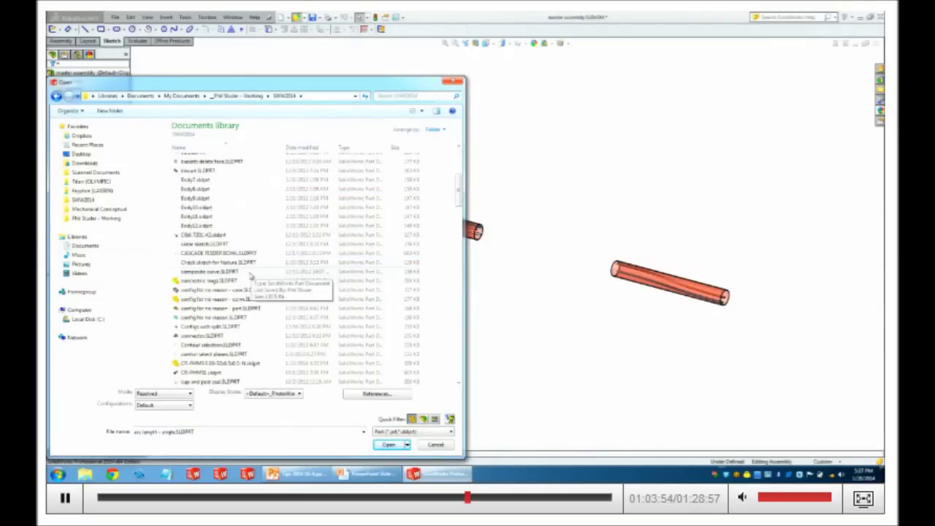
pyautogui.click(264, 240)
pyautogui.scroll(-9, 248, 285)
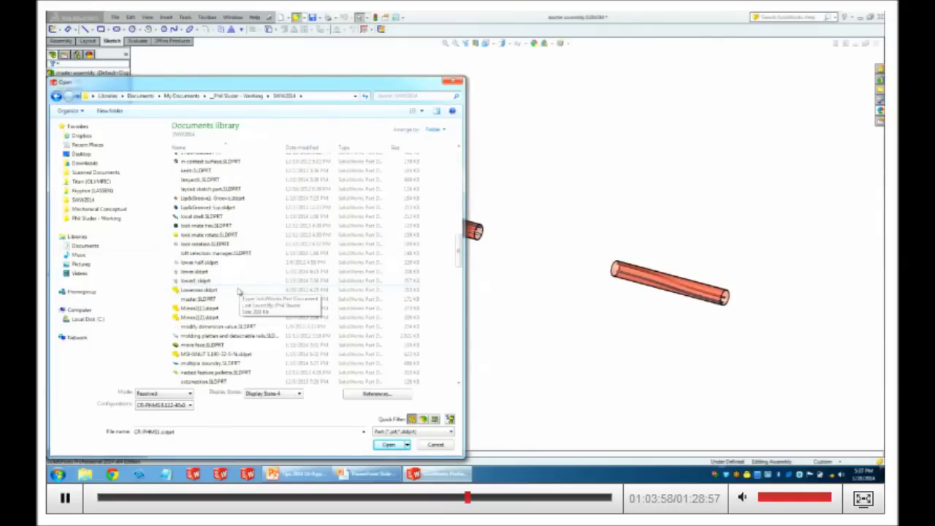
pyautogui.doubleClick(280, 301)
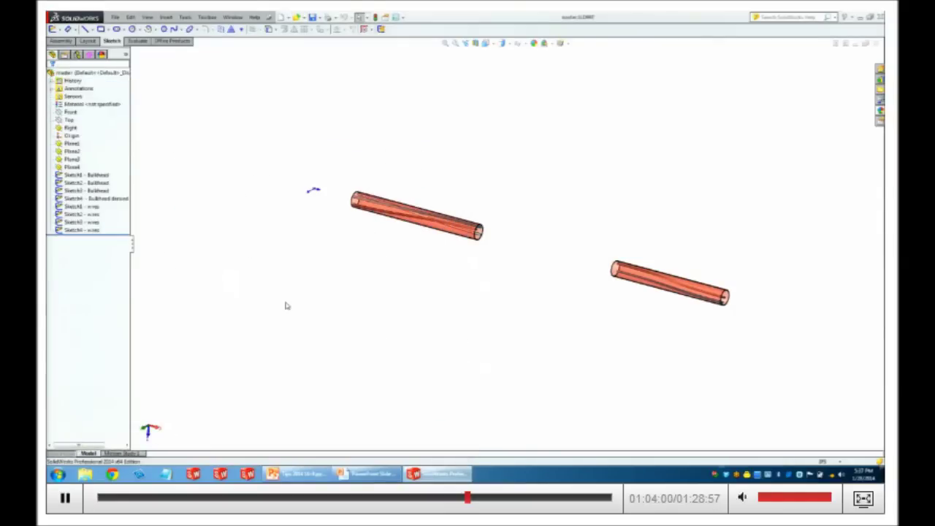
# Examine the master part's row of planes and the bulkhead and wire sketches placed on each one.
pyautogui.moveTo(451, 325)
pyautogui.mouseDown(button='middle')
pyautogui.moveTo(513, 329)
pyautogui.moveTo(536, 207)
pyautogui.mouseUp(button='middle')
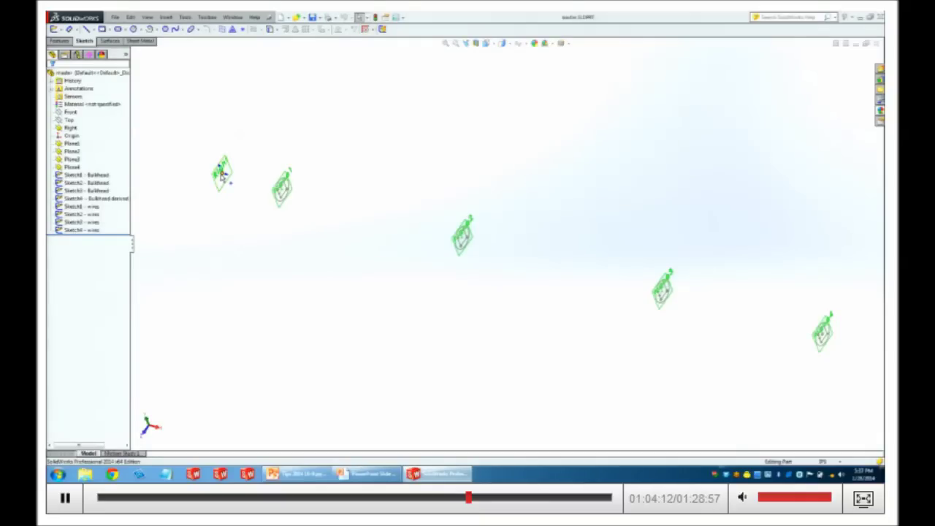
pyautogui.click(281, 196)
pyautogui.click(462, 237)
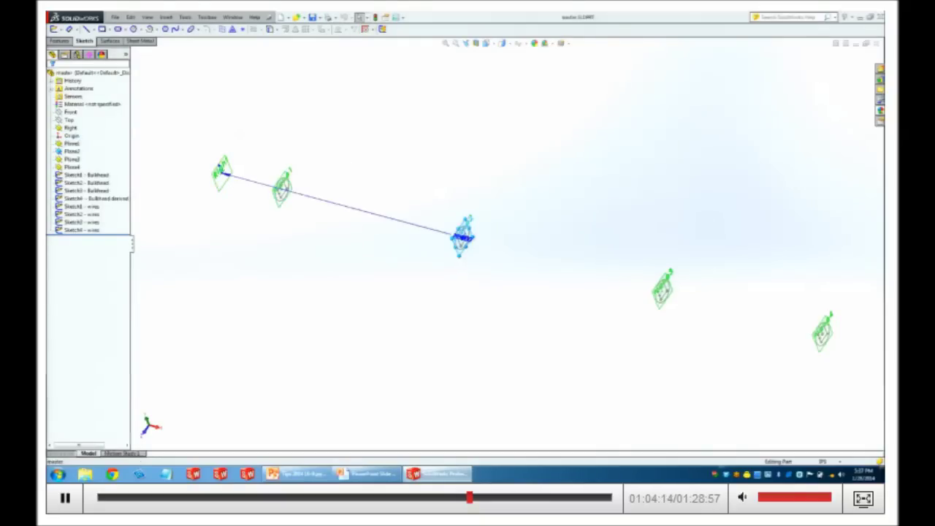
pyautogui.click(662, 310)
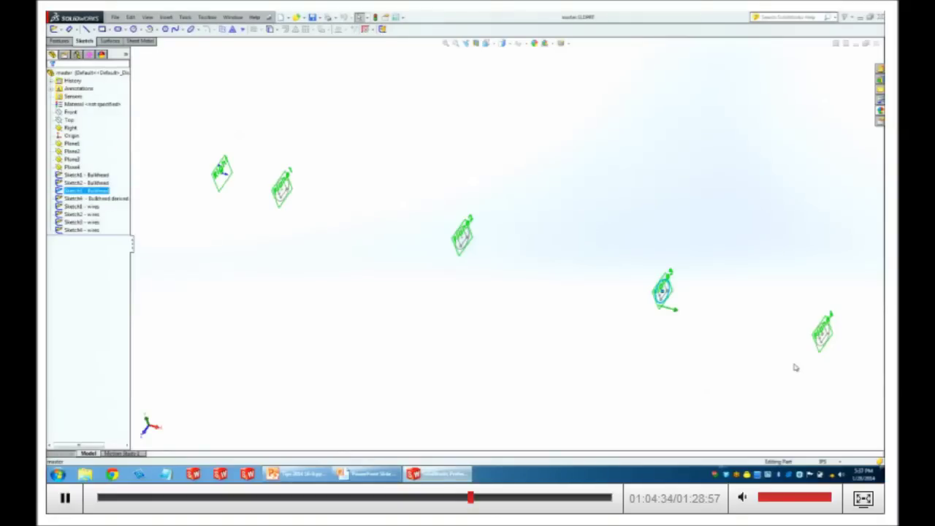
pyautogui.click(317, 202)
pyautogui.moveTo(317, 202)
pyautogui.mouseDown(button='middle')
pyautogui.moveTo(350, 212)
pyautogui.moveTo(339, 217)
pyautogui.moveTo(260, 182)
pyautogui.moveTo(304, 215)
pyautogui.mouseUp(button='middle')
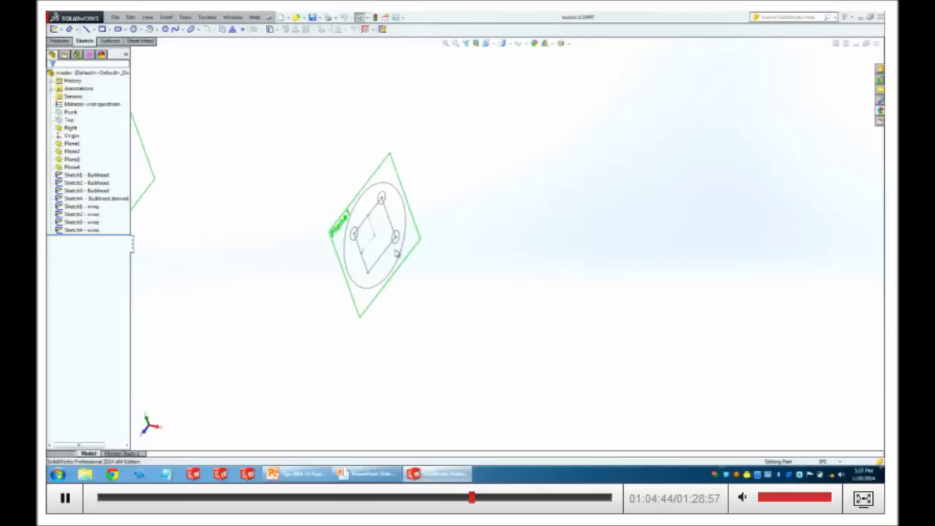
pyautogui.scroll(6, 397, 254)
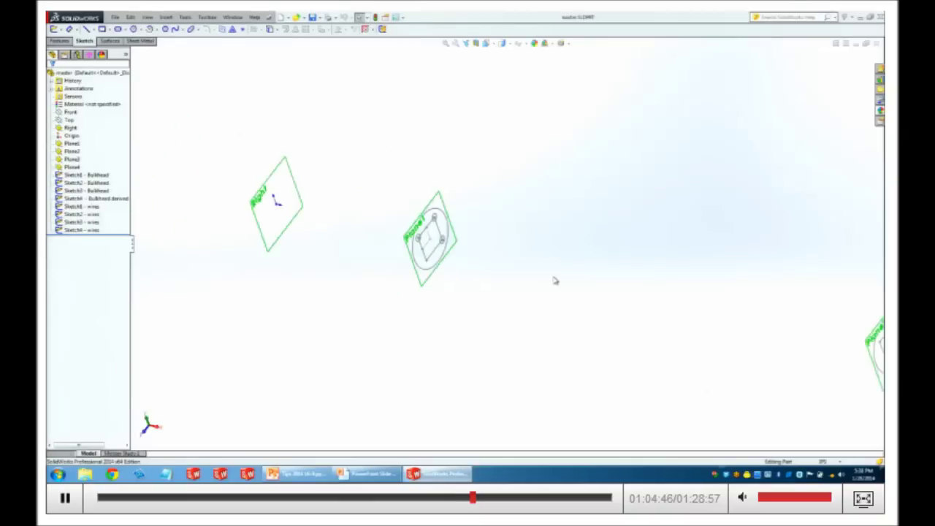
pyautogui.scroll(-5, 745, 327)
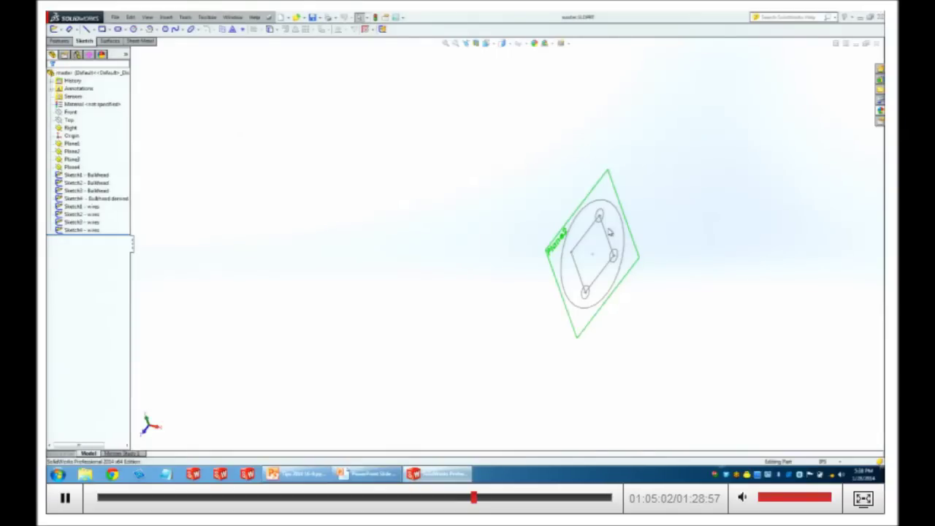
pyautogui.scroll(10, 670, 241)
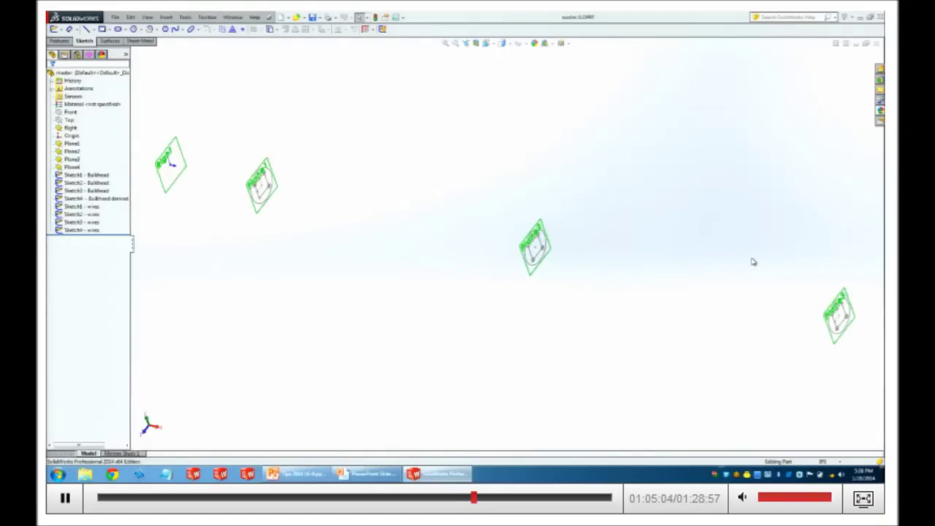
pyautogui.press('z')
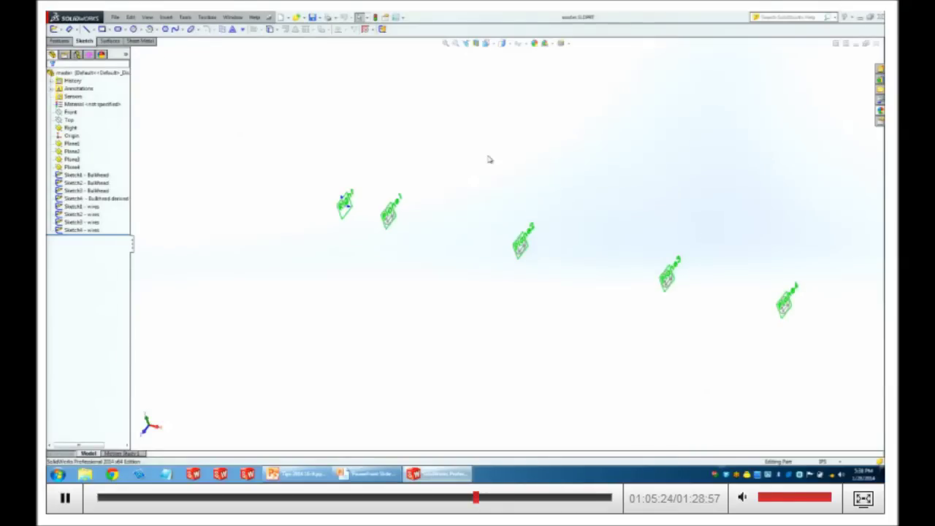
# Switch to the master assembly and inspect the gap between the two tube sections.
pyautogui.click(229, 18)
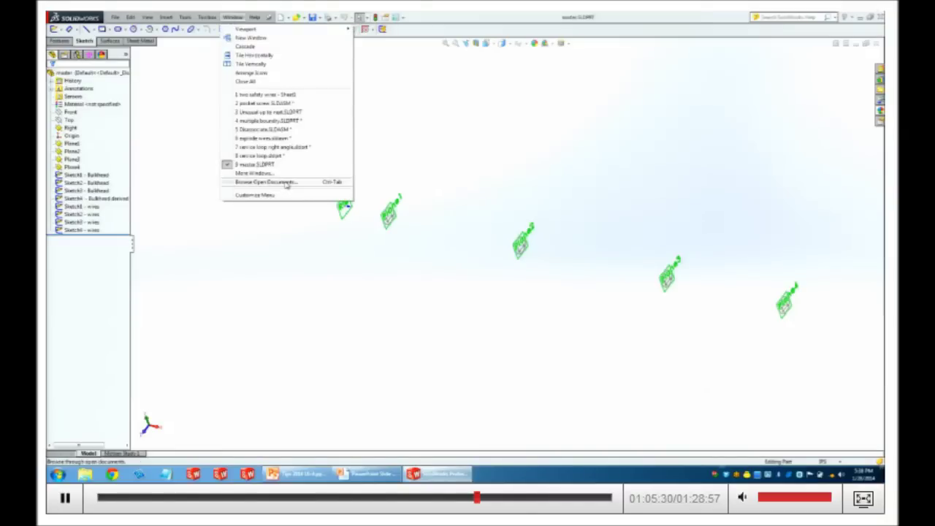
pyautogui.click(286, 183)
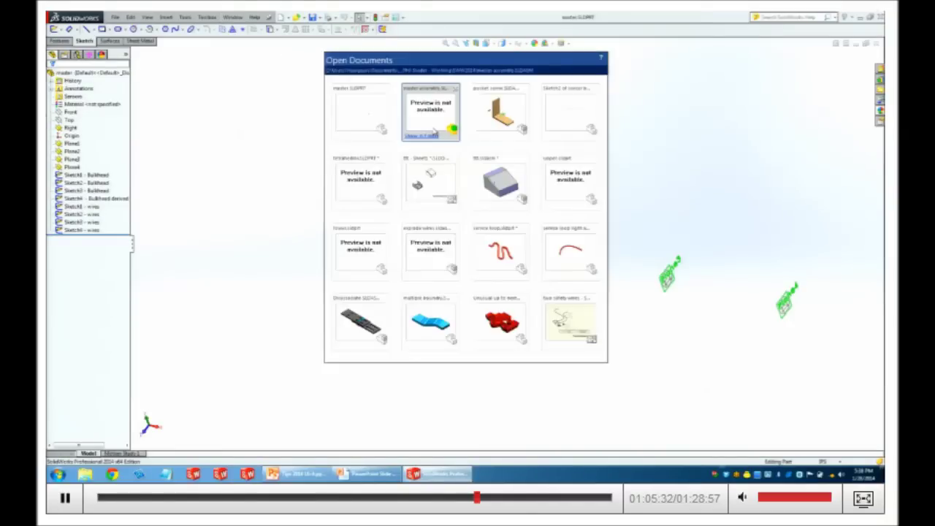
pyautogui.click(361, 109)
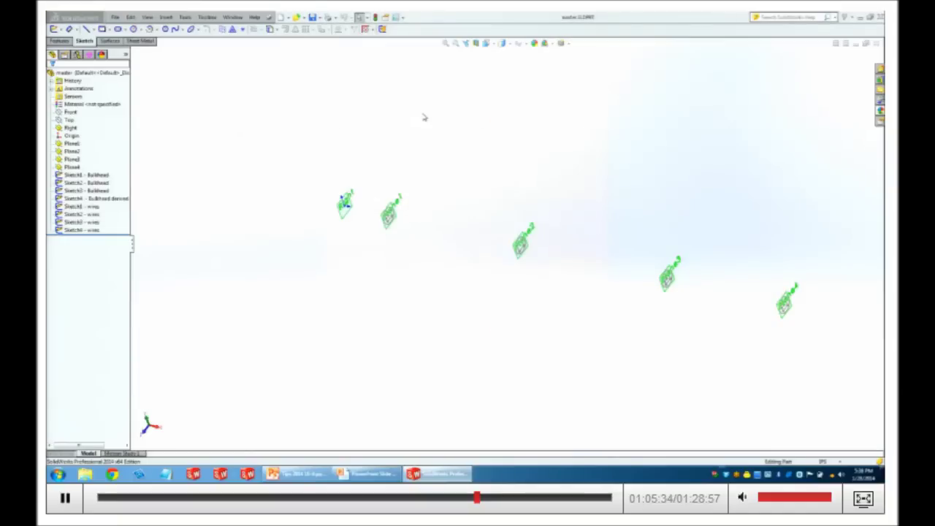
pyautogui.hotkey('ctrl', 'Tab')
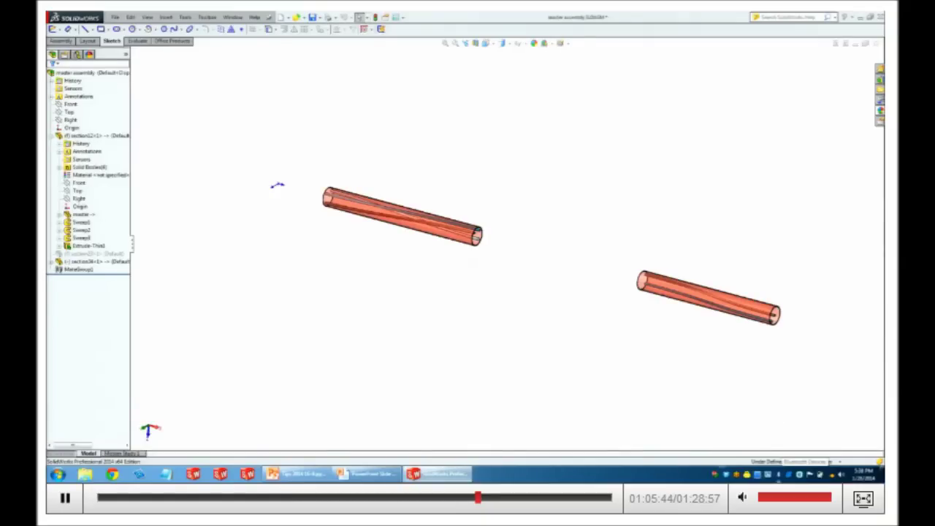
pyautogui.scroll(3, 585, 300)
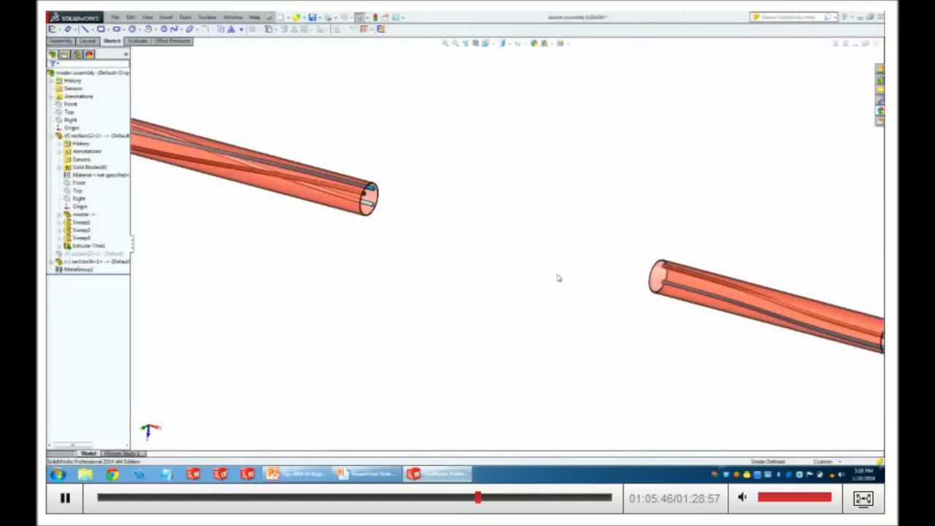
pyautogui.scroll(-3, 475, 244)
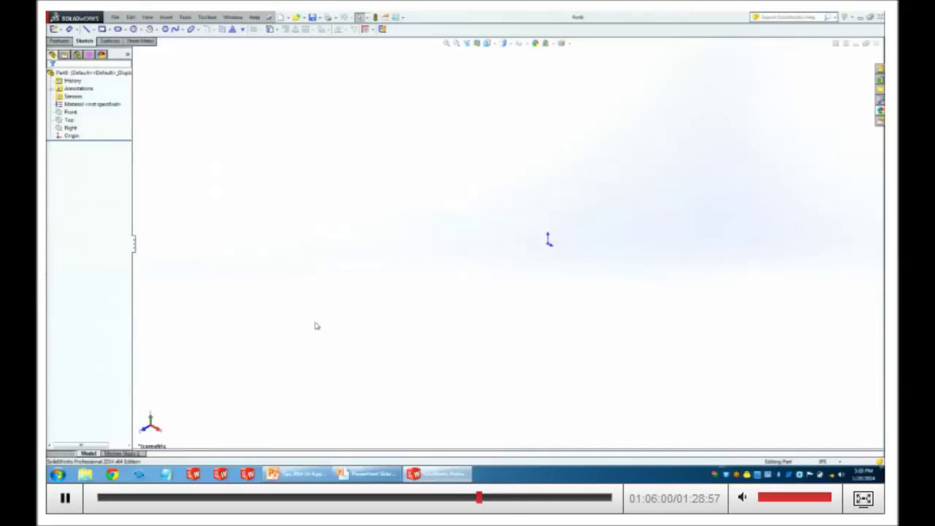
# Insert master.SLDPRT at the origin of the new empty part, transferring only its planes and unabsorbed sketches.
pyautogui.click(167, 17)
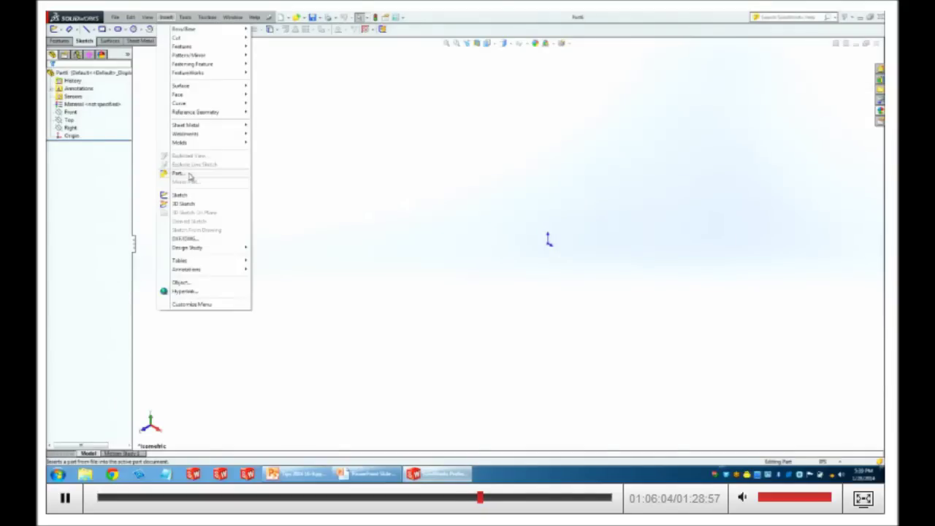
pyautogui.click(189, 176)
pyautogui.click(216, 311)
pyautogui.press('m')
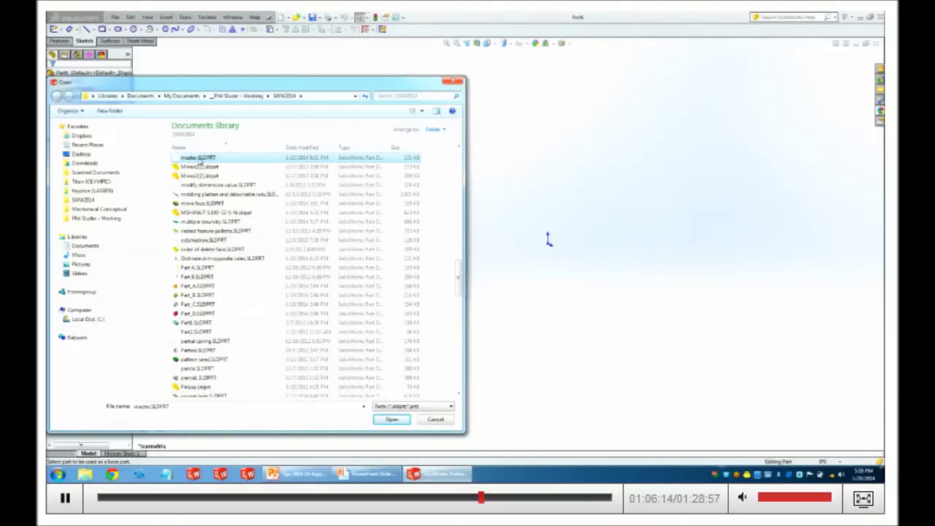
pyautogui.click(199, 159)
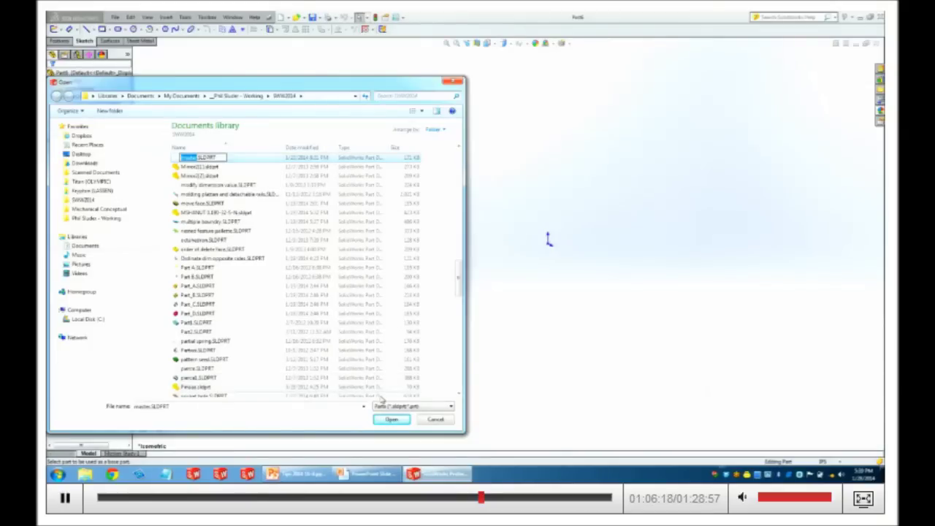
pyautogui.click(393, 422)
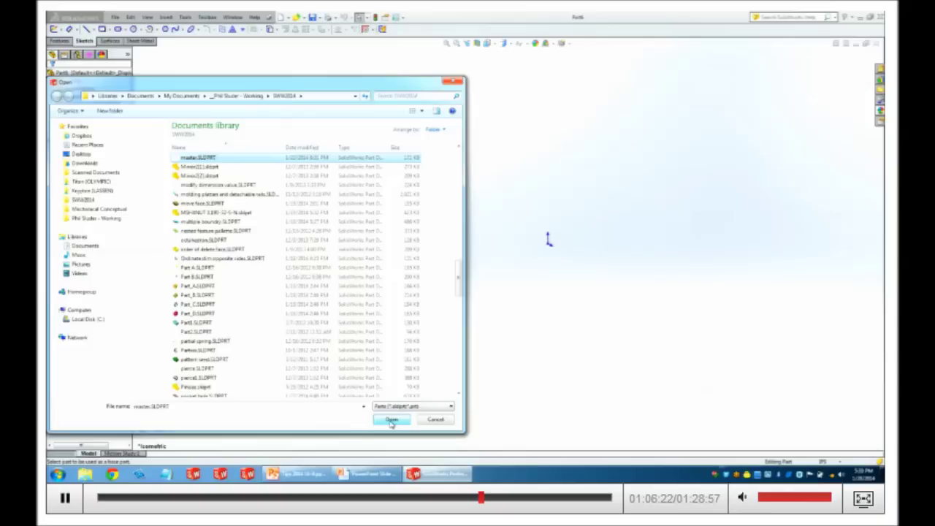
pyautogui.click(393, 422)
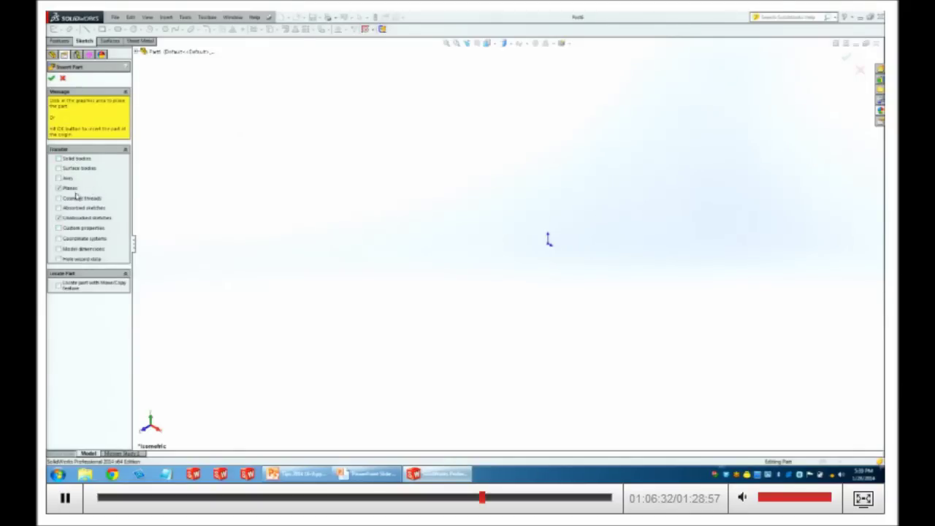
pyautogui.click(59, 219)
pyautogui.click(51, 77)
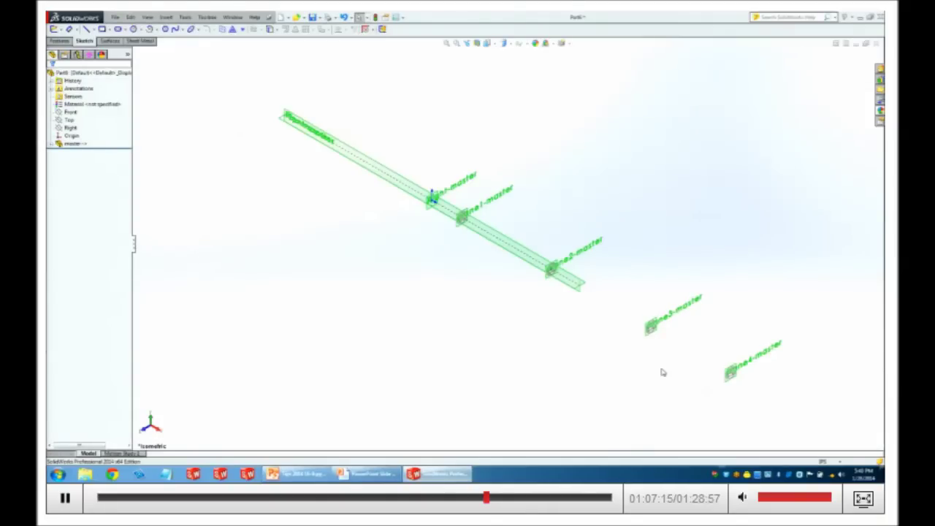
# Hide the two long lengthwise planes brought in with the master part.
pyautogui.scroll(-1, 512, 314)
pyautogui.moveTo(525, 283); pyautogui.dragTo(574, 310, button='middle')
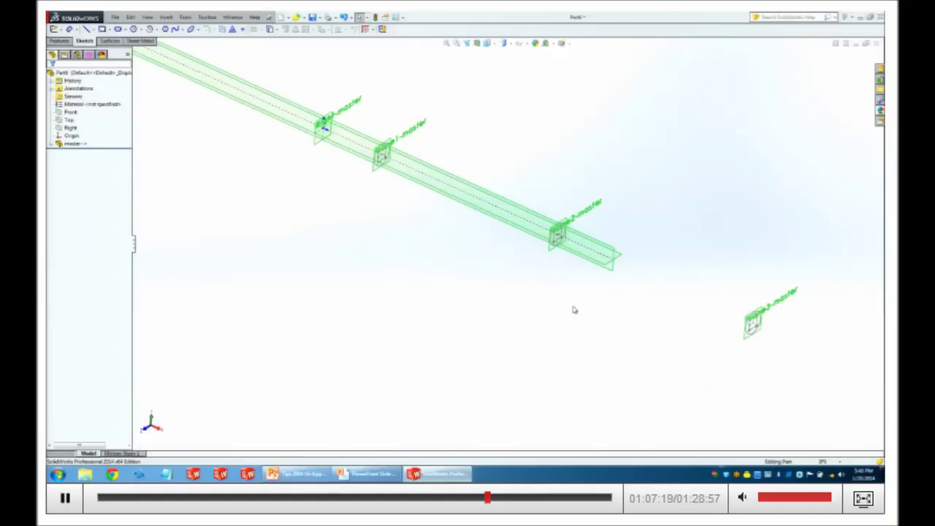
pyautogui.click(610, 264)
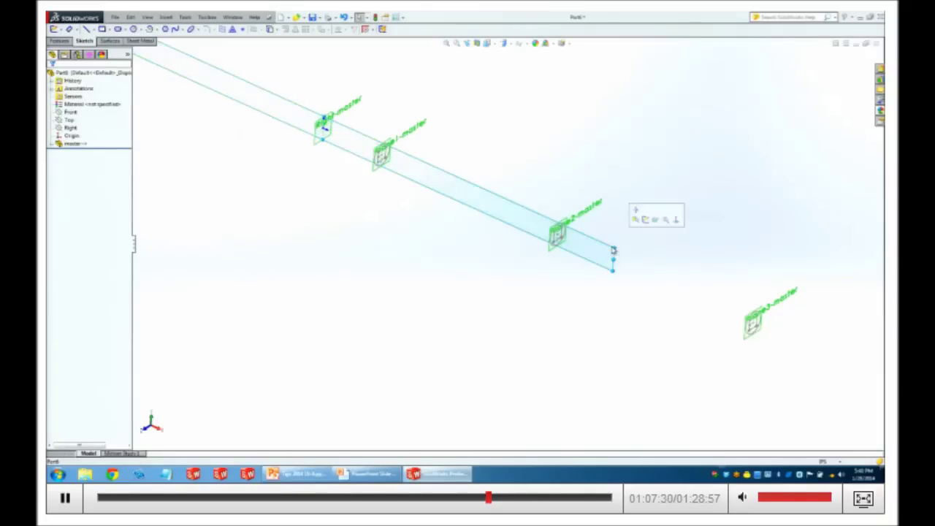
pyautogui.click(647, 236)
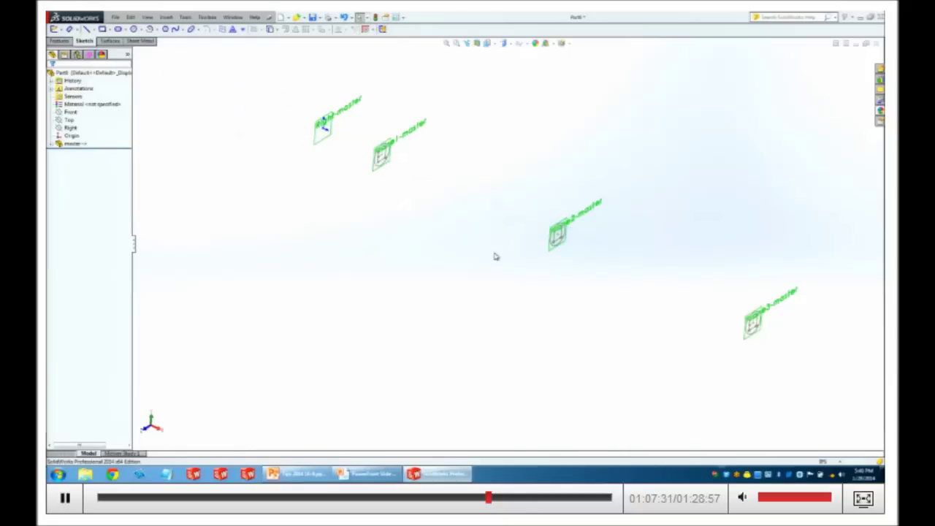
# Start a 3D sketch and draw a spline from the upper wire circle's centre on Plane2-master to the lower wire circle's centre on Plane3-master.
pyautogui.moveTo(656, 305); pyautogui.dragTo(694, 327, button='middle')
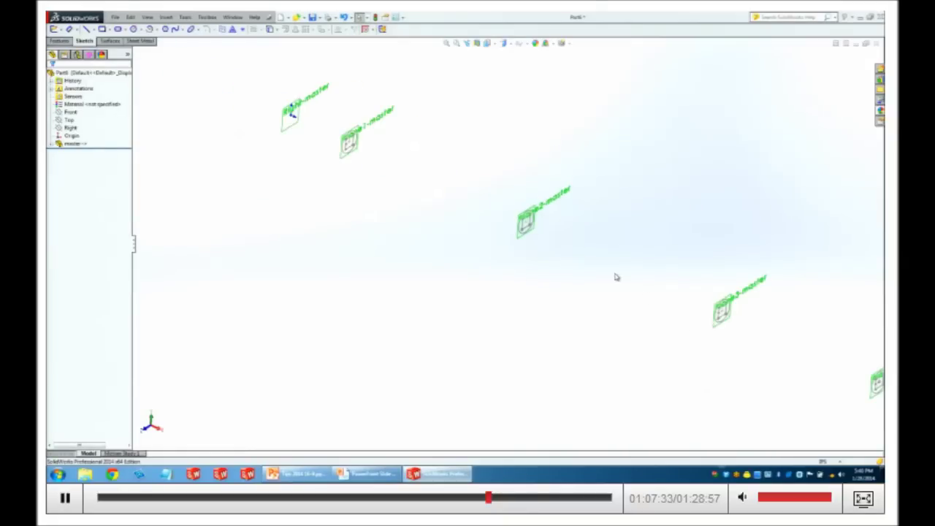
pyautogui.scroll(-3, 592, 262)
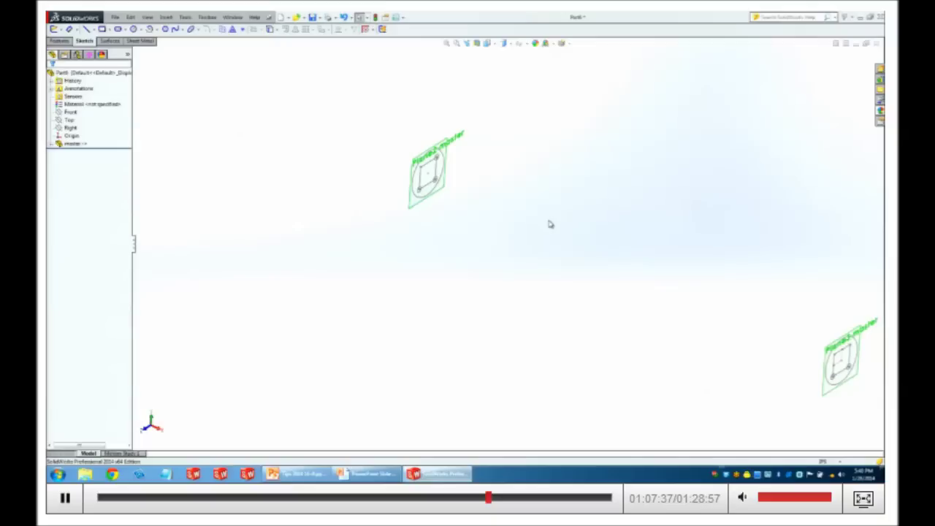
pyautogui.click(167, 17)
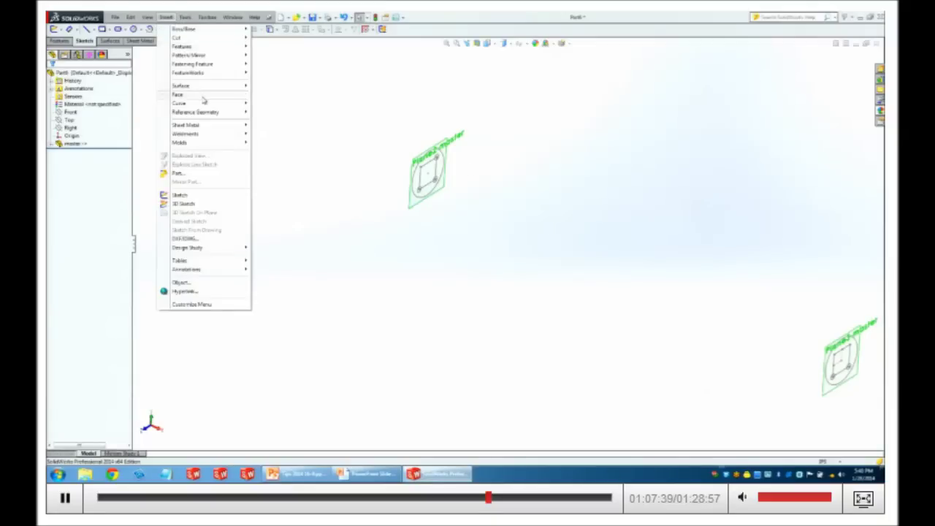
pyautogui.click(184, 204)
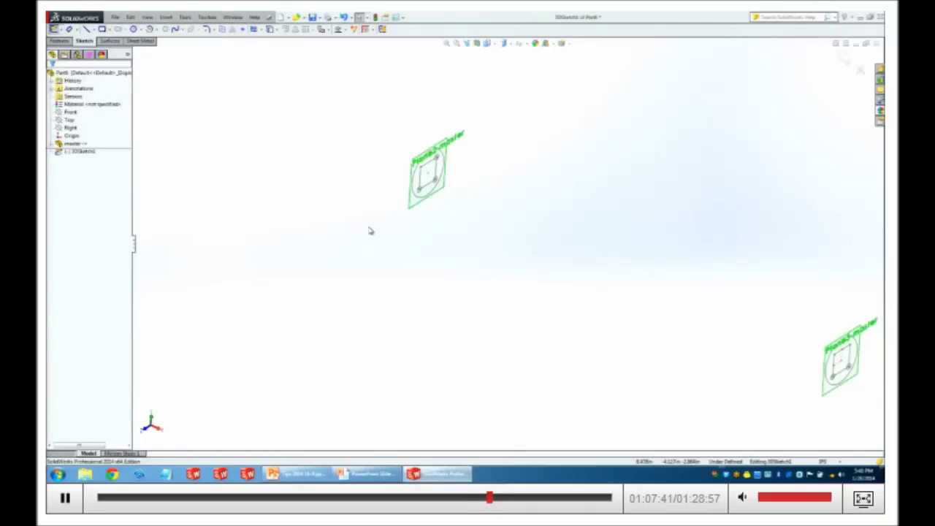
pyautogui.click(438, 158)
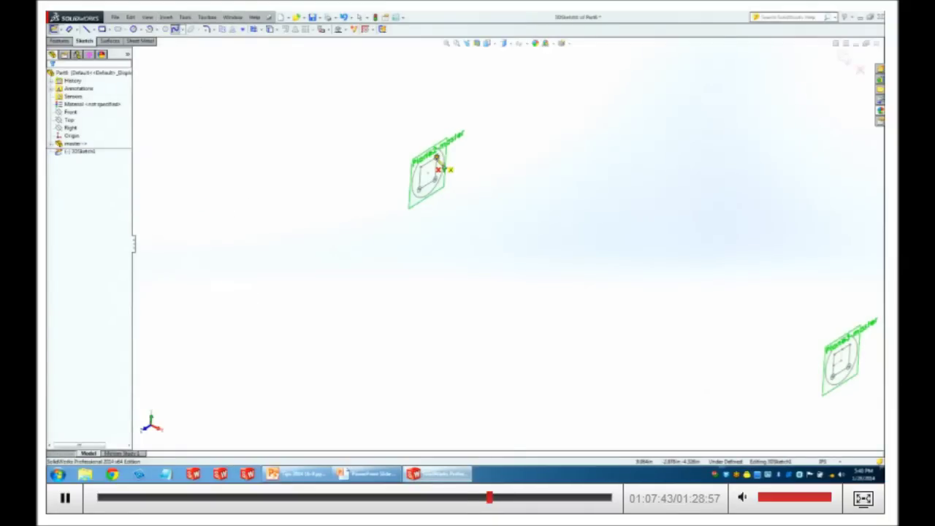
pyautogui.click(850, 369)
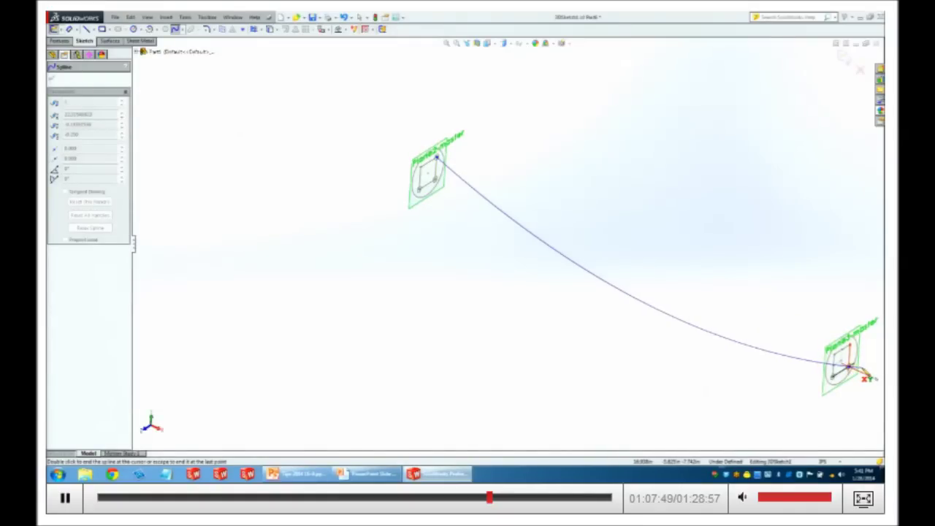
pyautogui.doubleClick(846, 372)
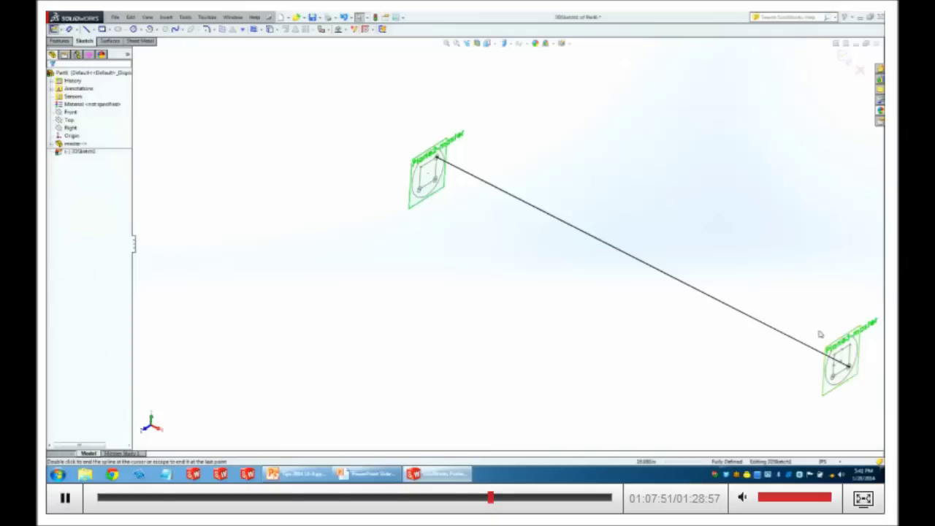
# Add a centerline extending outward from each end of the spline, beyond Plane2-master and Plane3-master.
pyautogui.click(94, 29)
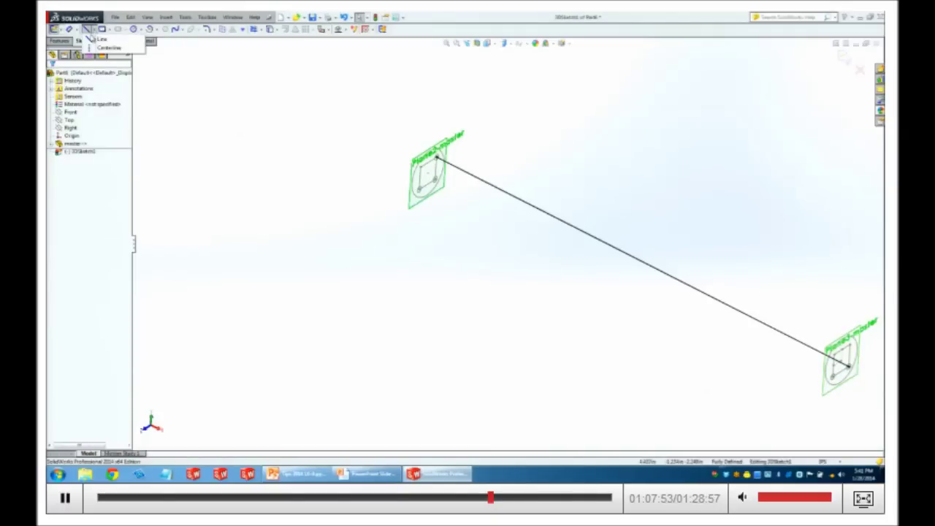
pyautogui.click(95, 48)
pyautogui.click(437, 157)
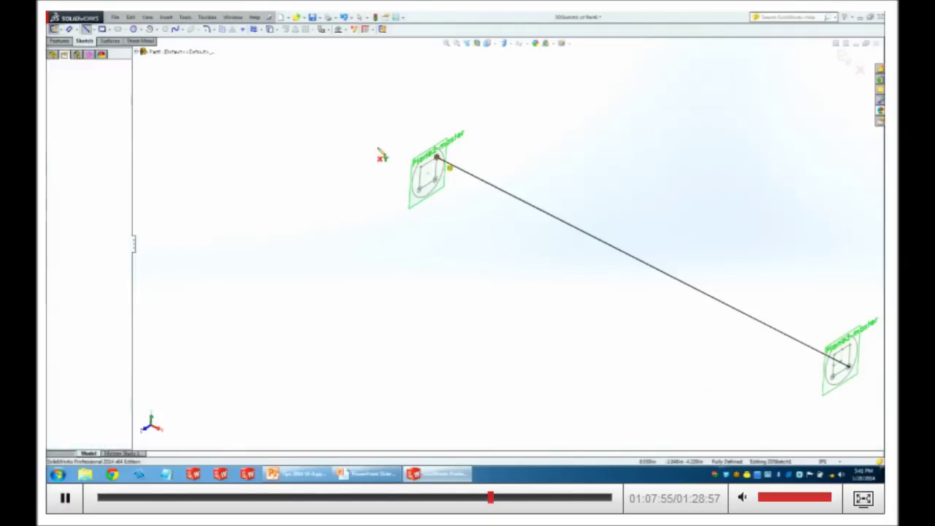
pyautogui.doubleClick(379, 131)
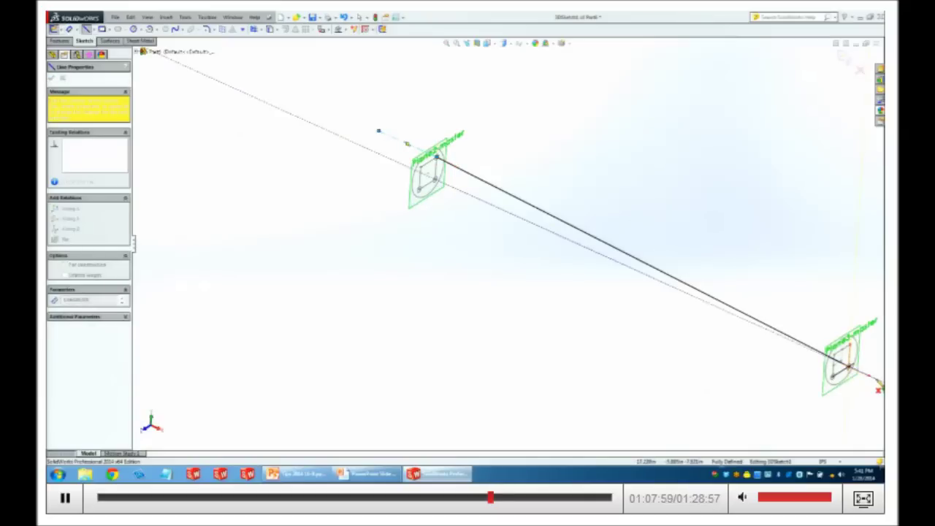
pyautogui.press('Escape')
# Make the spline tangent to the centerline at each end and exit the 3D sketch.
pyautogui.click(853, 372)
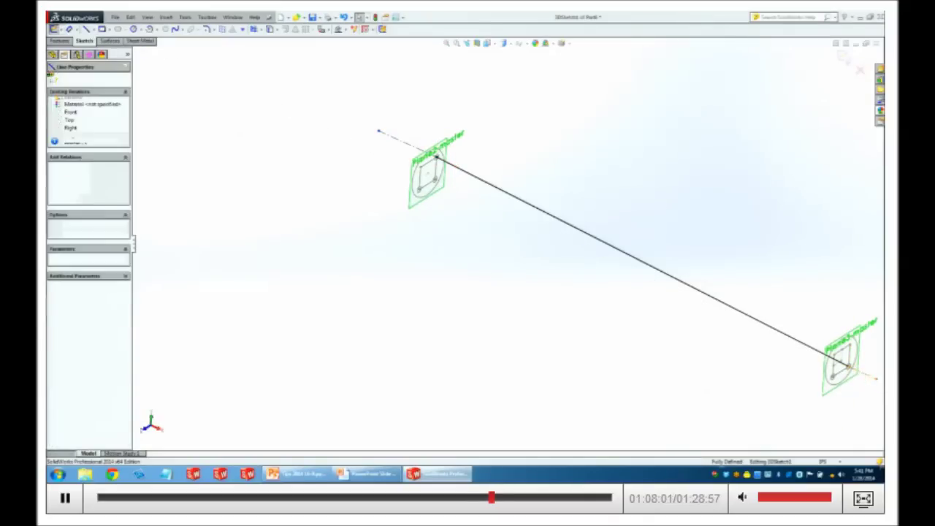
pyautogui.click(816, 351)
pyautogui.click(818, 349)
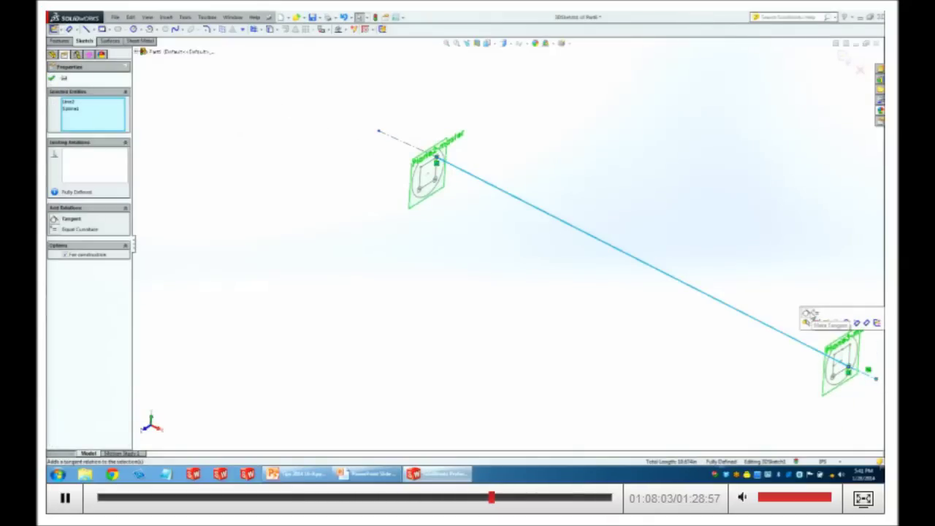
pyautogui.click(530, 199)
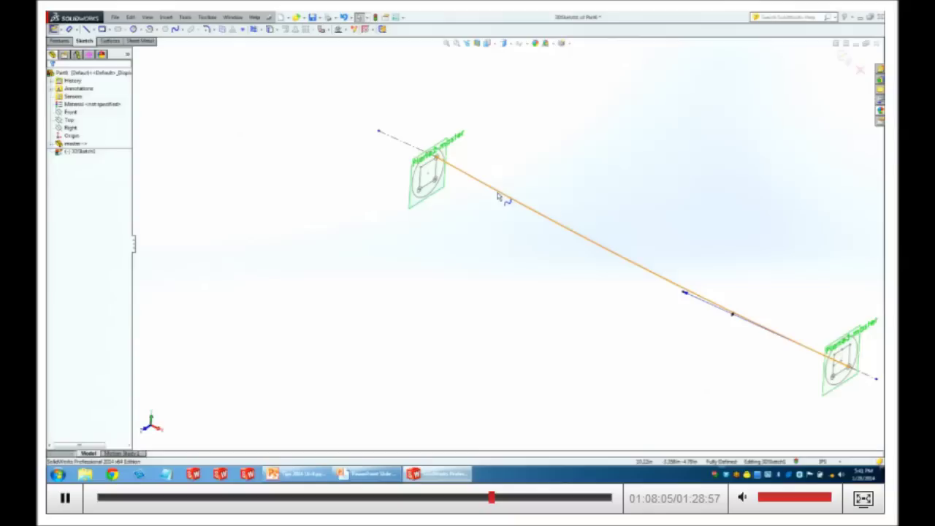
pyautogui.click(502, 196)
pyautogui.keyDown('ctrl'); pyautogui.click(409, 154); pyautogui.keyUp('ctrl')
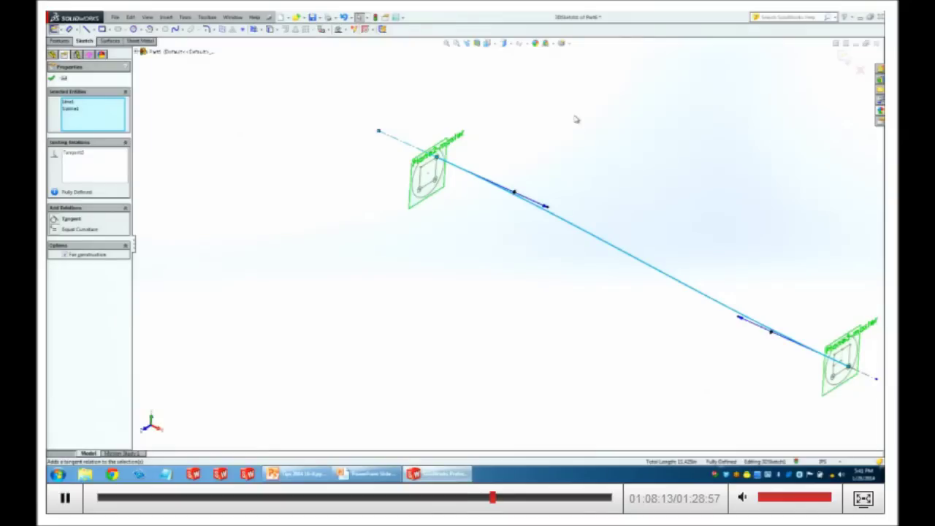
pyautogui.click(839, 67)
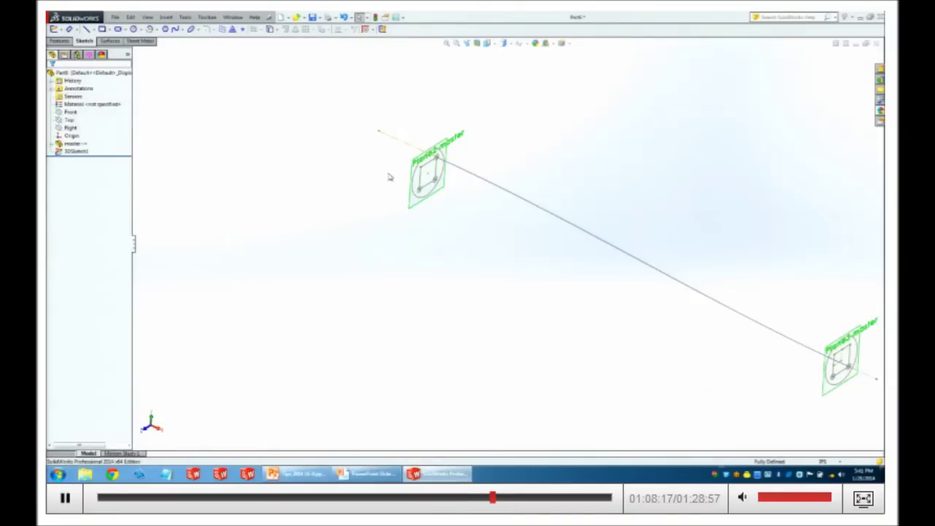
# Create a sketch on Plane2-master and convert the small wire circle at the spline's start into it.
pyautogui.scroll(-5, 453, 155)
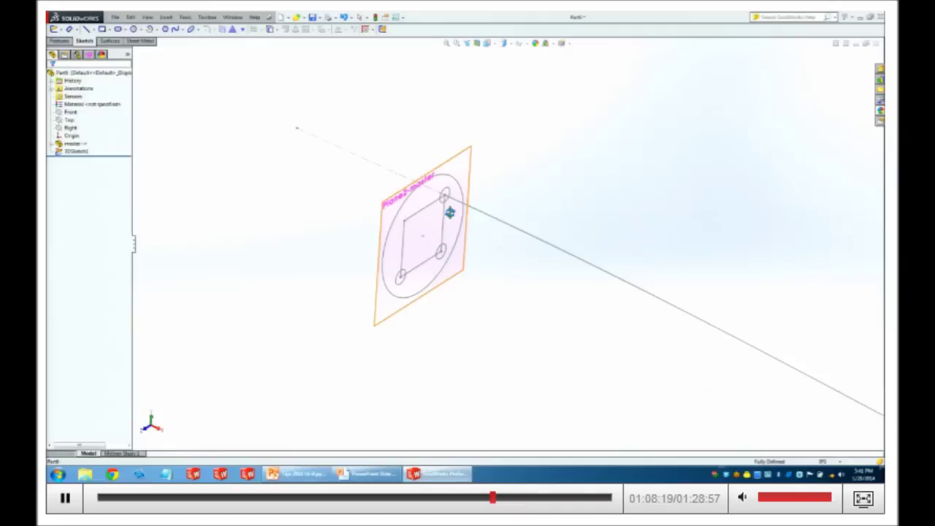
pyautogui.click(474, 177)
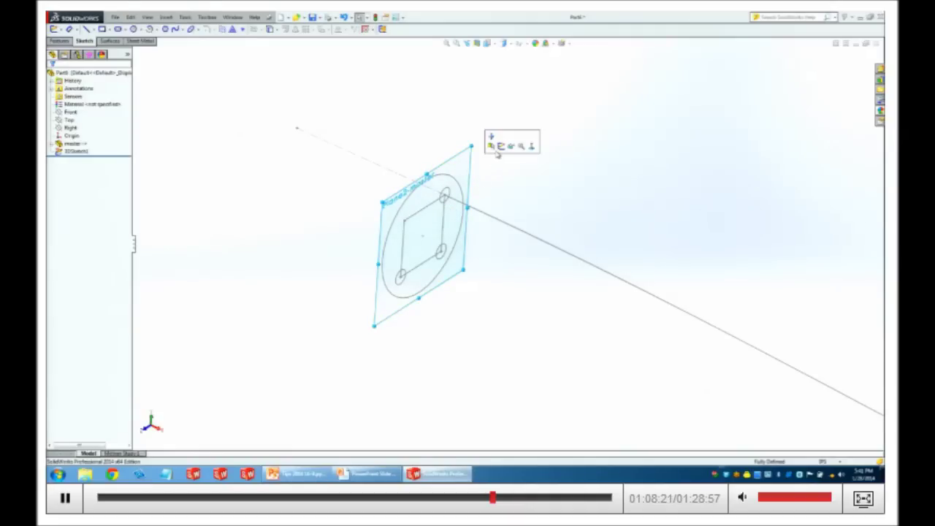
pyautogui.click(498, 145)
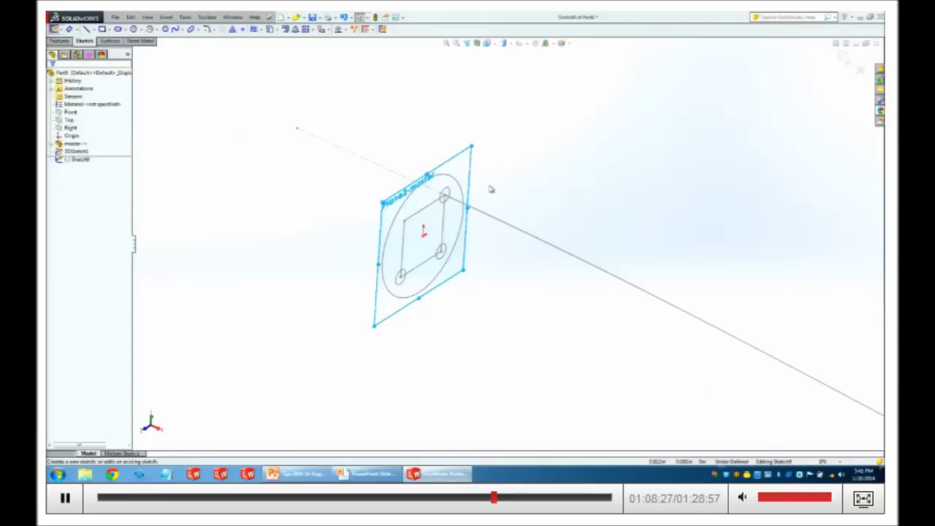
pyautogui.click(453, 195)
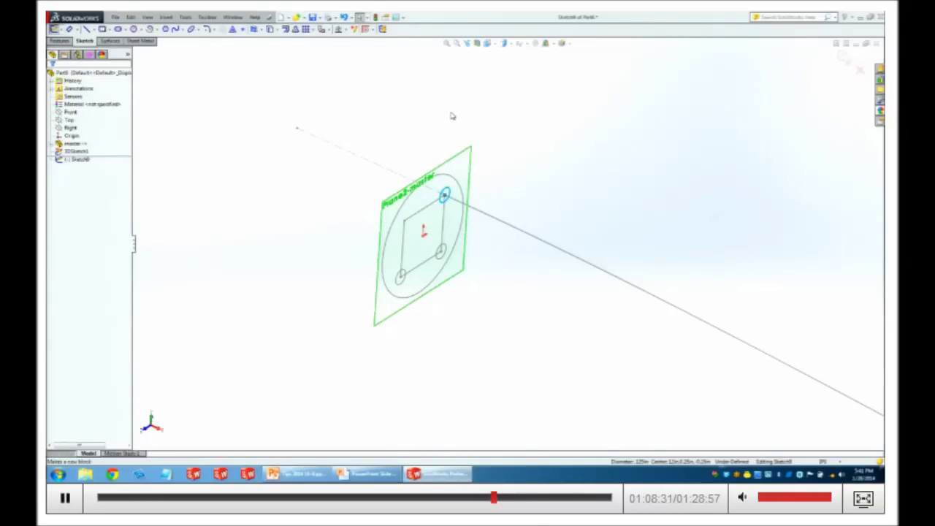
pyautogui.click(445, 195)
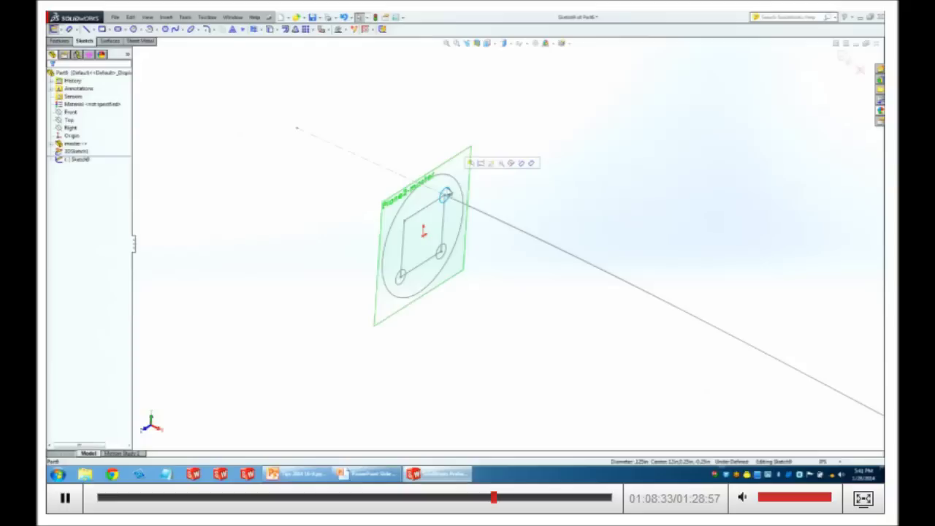
pyautogui.click(270, 30)
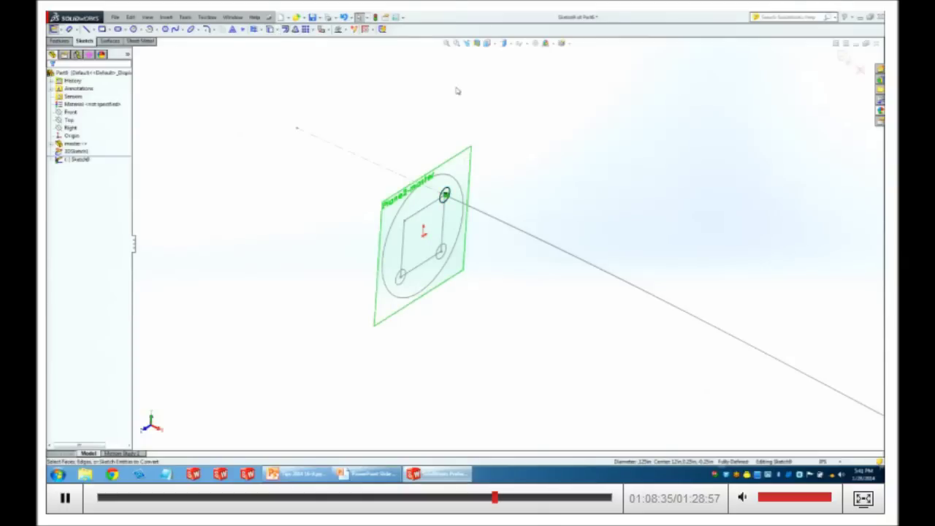
pyautogui.click(845, 58)
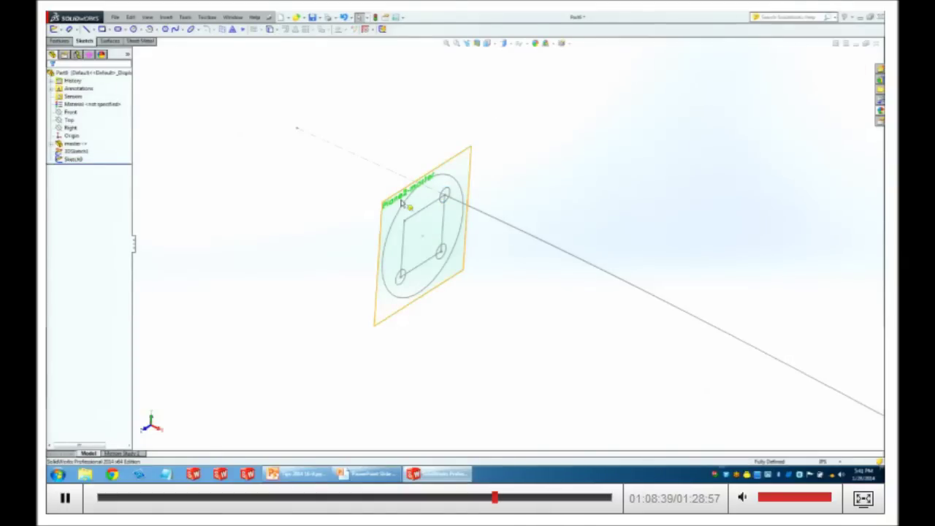
# Hide the inherited wire-circle sketch on Plane2-master, leaving the converted profile circle shown.
pyautogui.click(374, 196)
pyautogui.rightClick(72, 145)
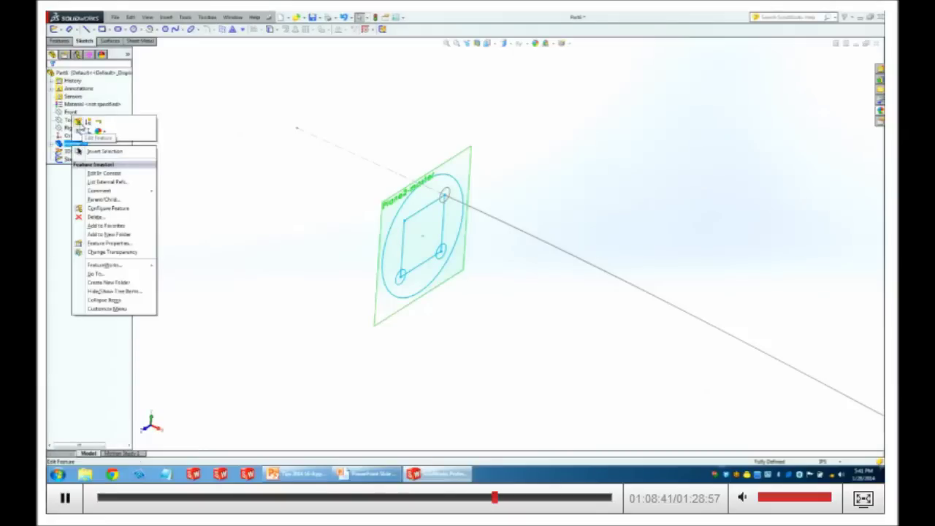
pyautogui.click(213, 174)
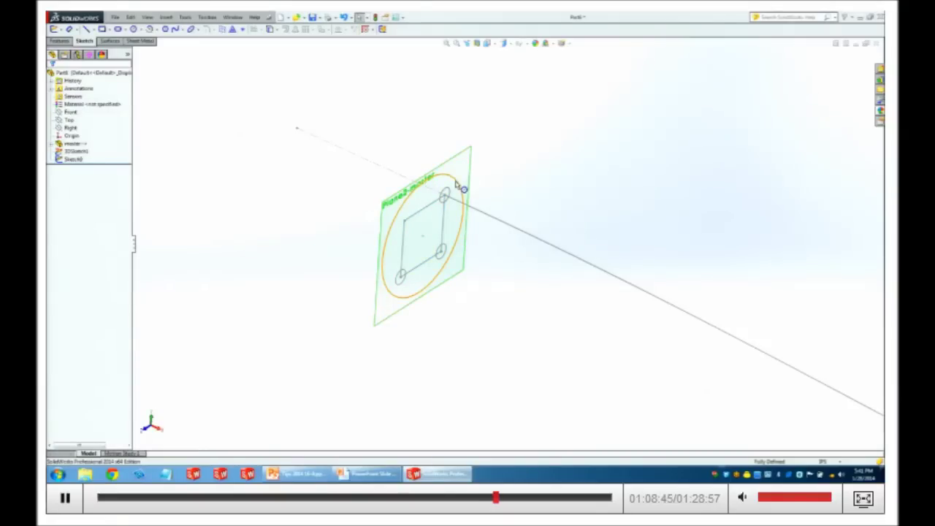
pyautogui.rightClick(402, 275)
pyautogui.click(420, 268)
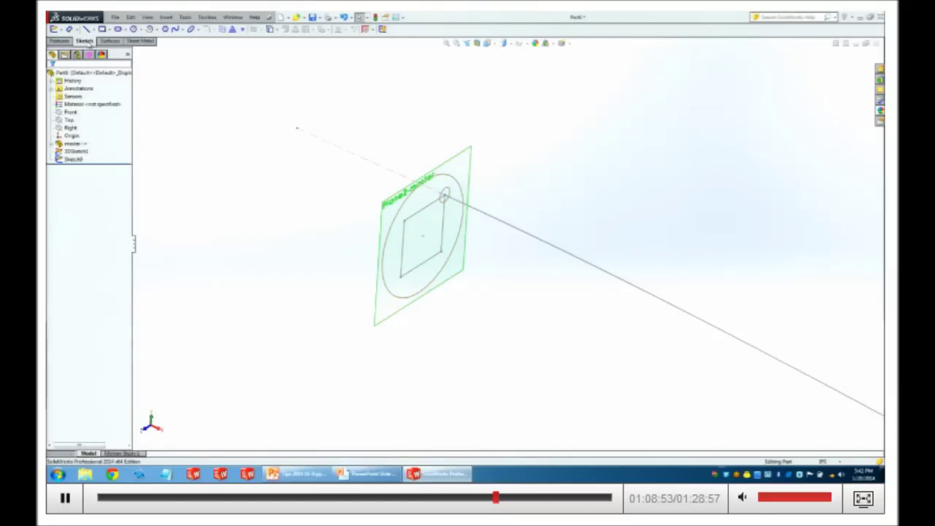
# Sweep the converted circle along the 3D spline to form the wire, and fit the whole part in view.
pyautogui.click(60, 41)
pyautogui.click(74, 29)
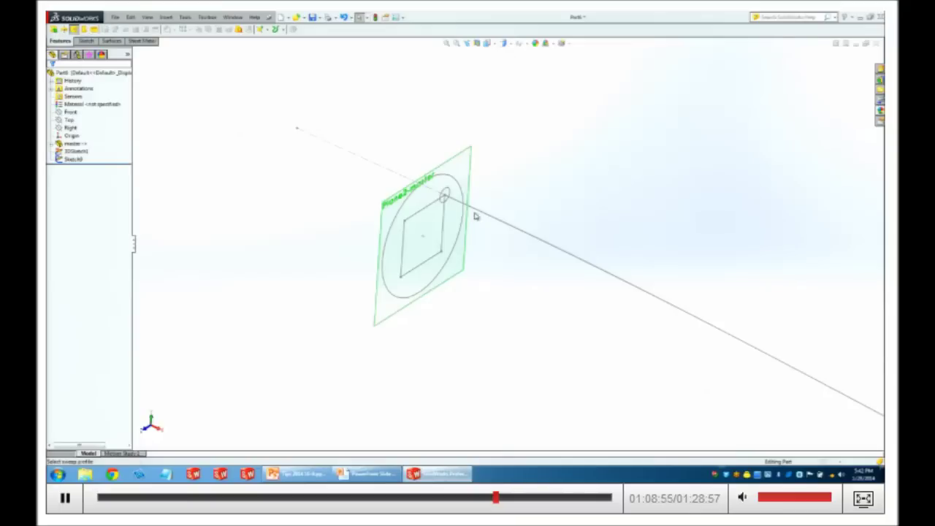
pyautogui.click(446, 195)
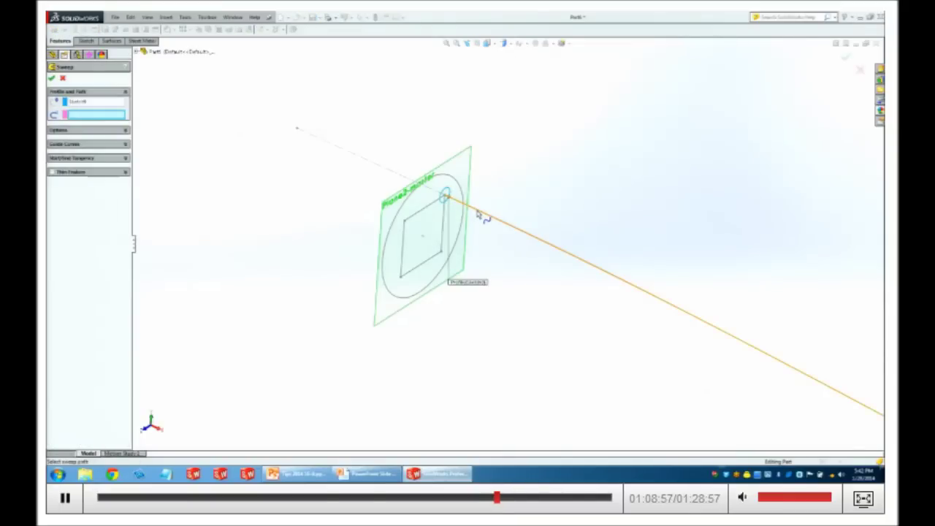
pyautogui.click(516, 224)
pyautogui.click(52, 77)
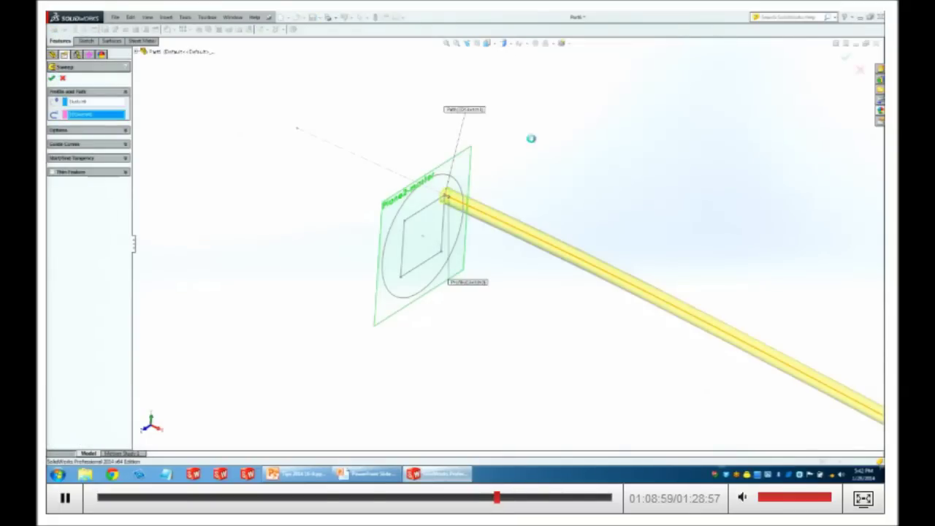
pyautogui.press('f')
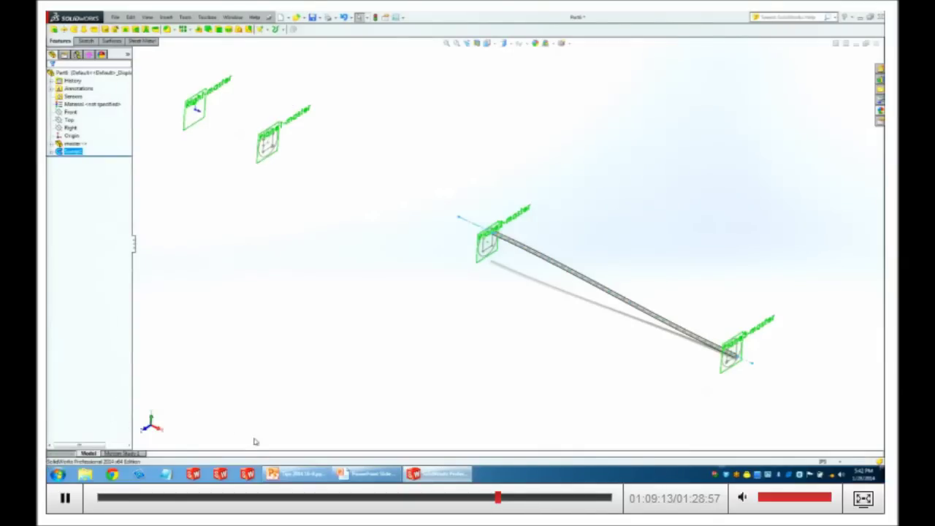
pyautogui.click(312, 17)
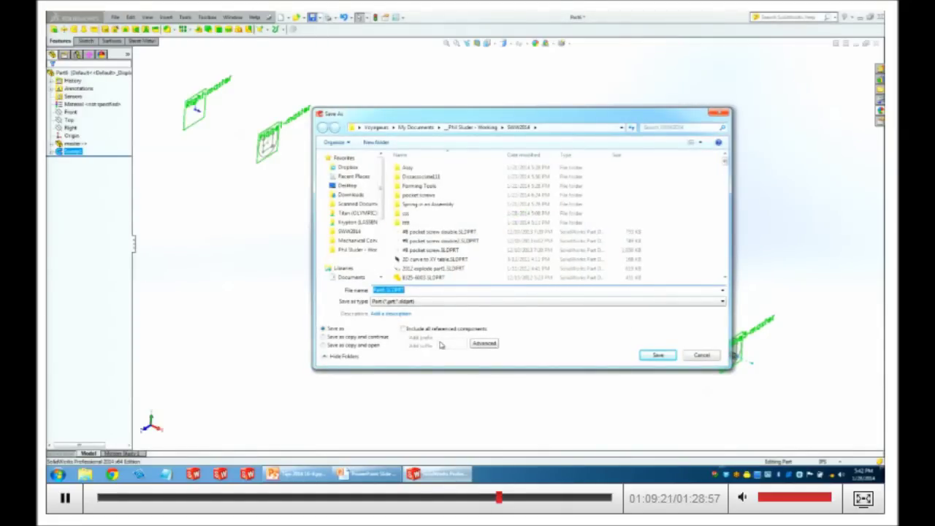
pyautogui.write('oooo')
pyautogui.click(658, 355)
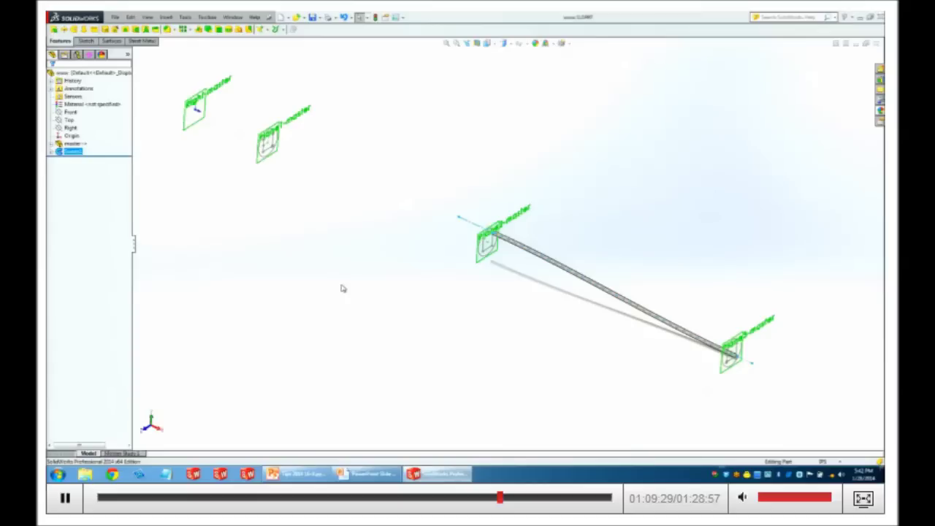
pyautogui.click(380, 257)
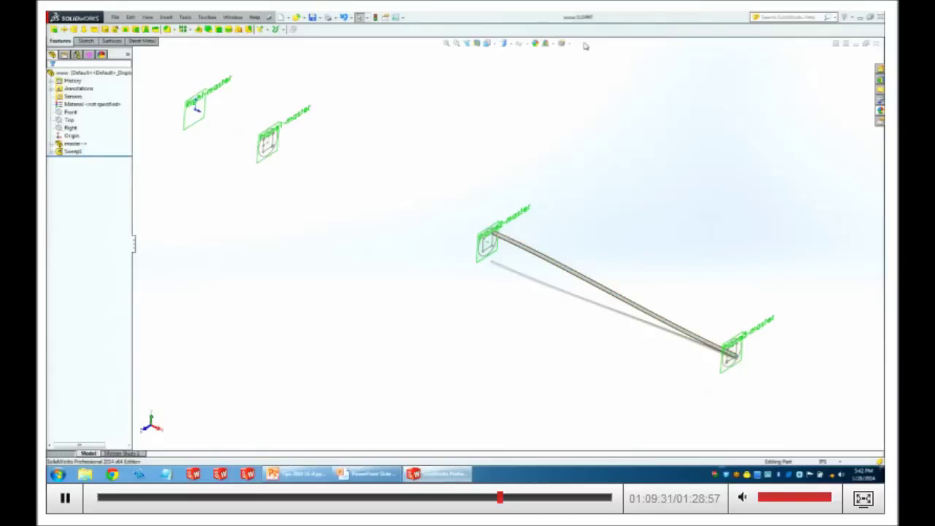
pyautogui.click(232, 17)
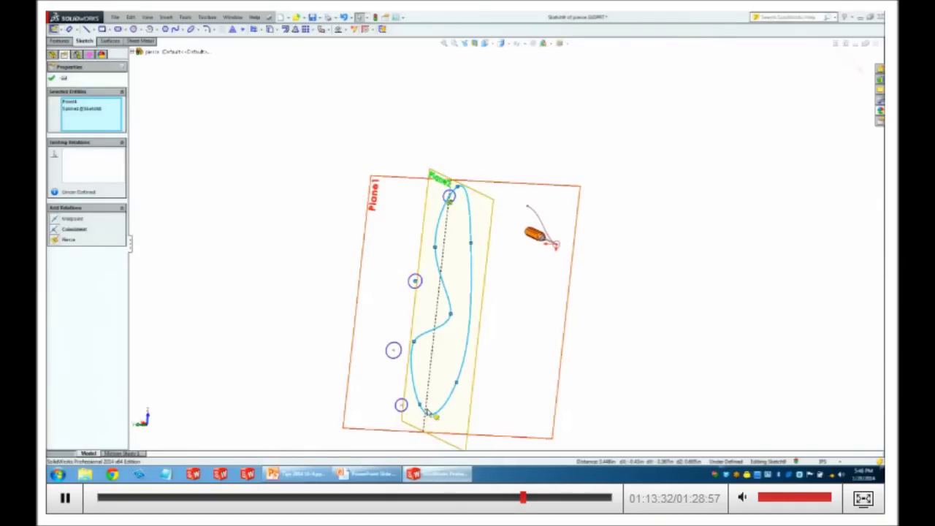
# Add Pierce relations between the centers of the three remaining circles and the closed spline.
pyautogui.click(68, 241)
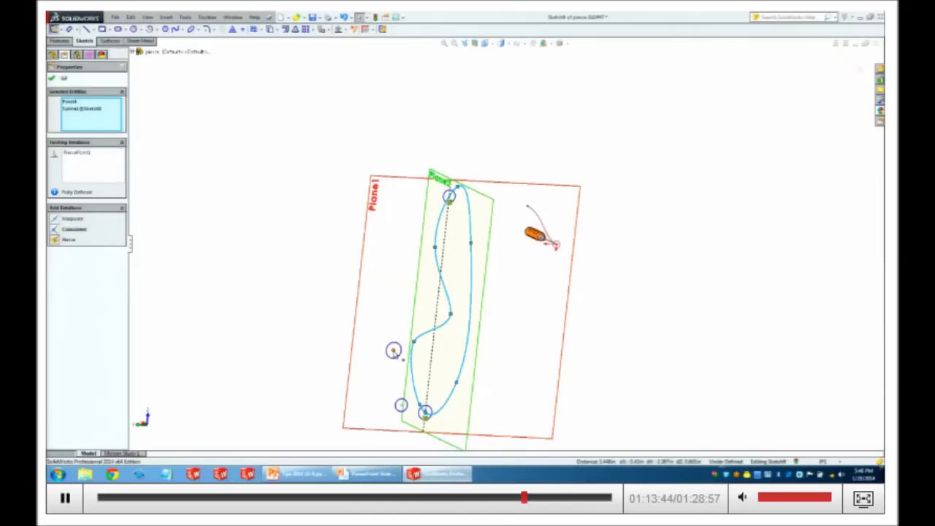
pyautogui.click(447, 261)
pyautogui.keyDown('ctrl'); pyautogui.click(471, 242); pyautogui.keyUp('ctrl')
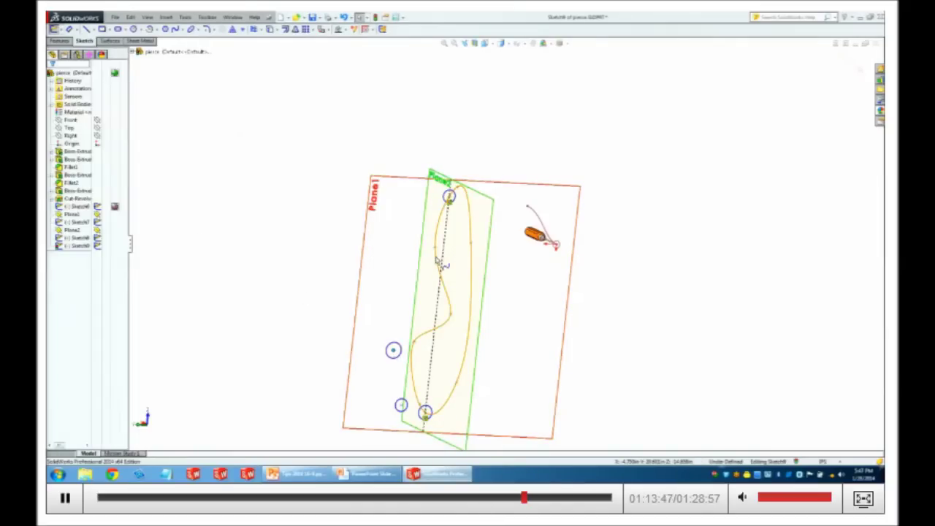
pyautogui.click(479, 219)
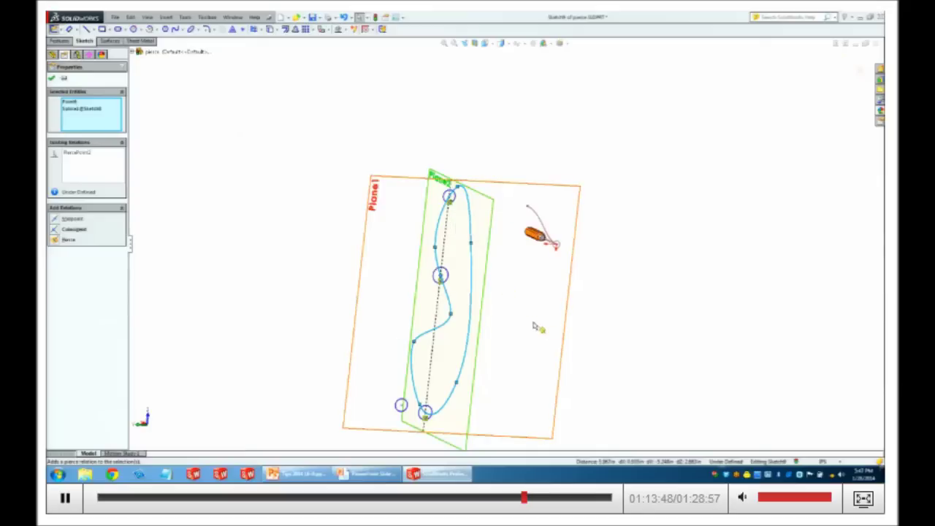
pyautogui.click(447, 353)
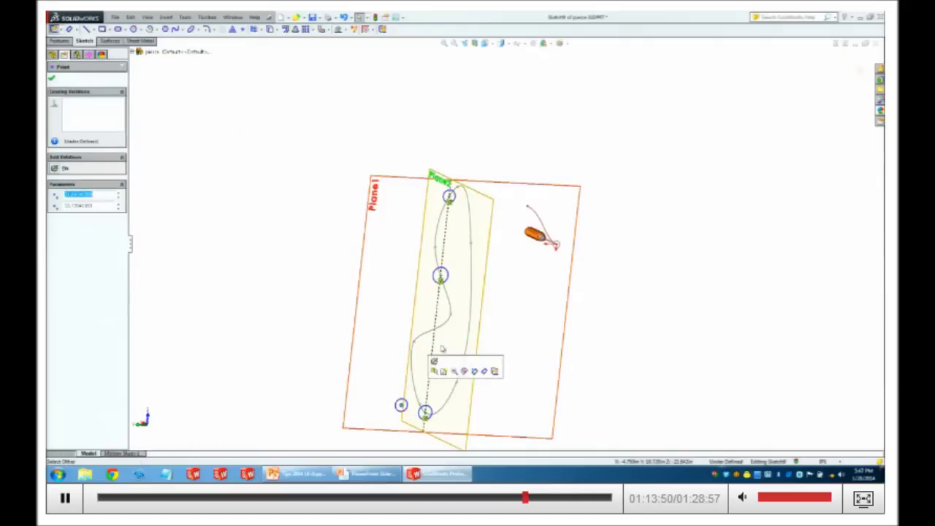
pyautogui.keyDown('ctrl'); pyautogui.click(432, 334); pyautogui.keyUp('ctrl')
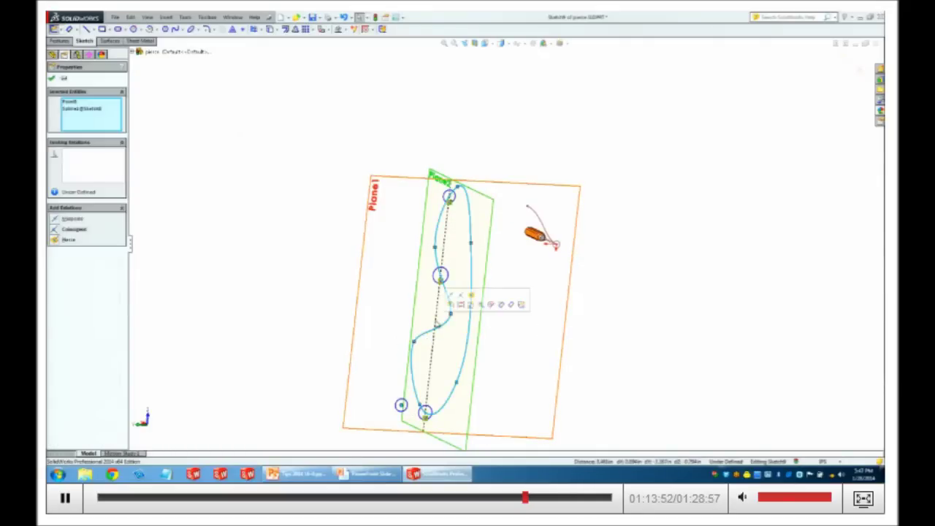
pyautogui.click(476, 301)
pyautogui.moveTo(609, 363)
pyautogui.mouseDown(button='middle')
pyautogui.moveTo(645, 380)
pyautogui.moveTo(613, 384)
pyautogui.moveTo(626, 376)
pyautogui.mouseUp(button='middle')
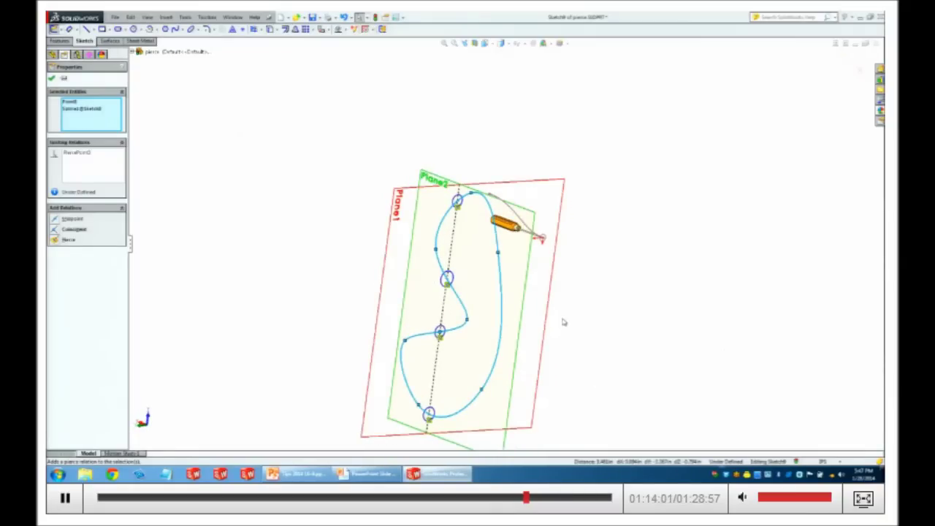
pyautogui.scroll(-5, 537, 242)
pyautogui.scroll(5, 527, 239)
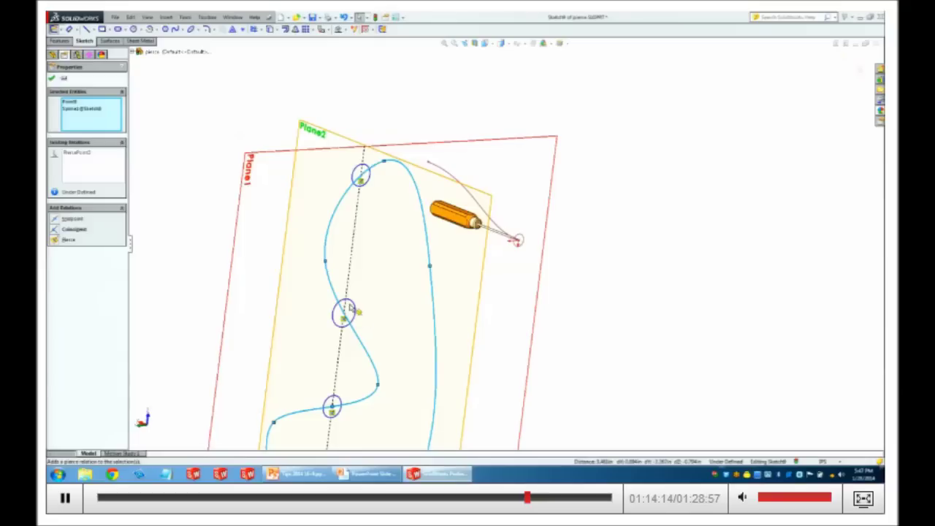
pyautogui.scroll(3, 360, 313)
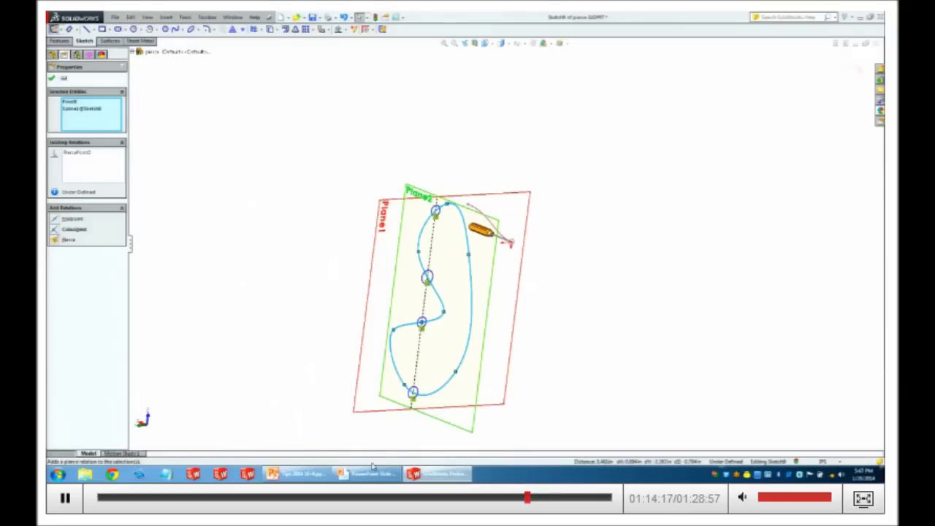
# Switch to the PowerPoint slide on Pierce, and return to SolidWorks to inspect the sloped pockets and Plane1 in the pierce1 part.
pyautogui.click(369, 474)
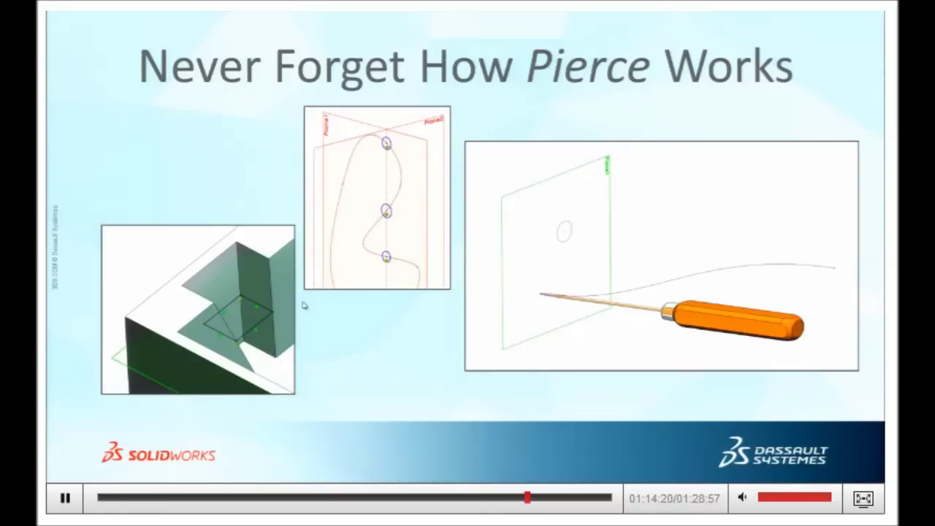
pyautogui.click(264, 296)
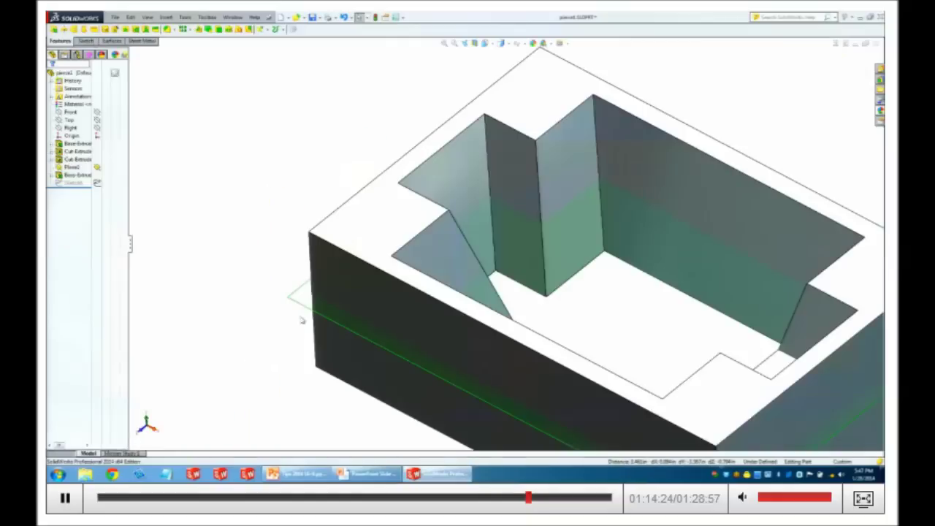
pyautogui.moveTo(439, 247); pyautogui.dragTo(635, 299, button='middle')
pyautogui.click(669, 296)
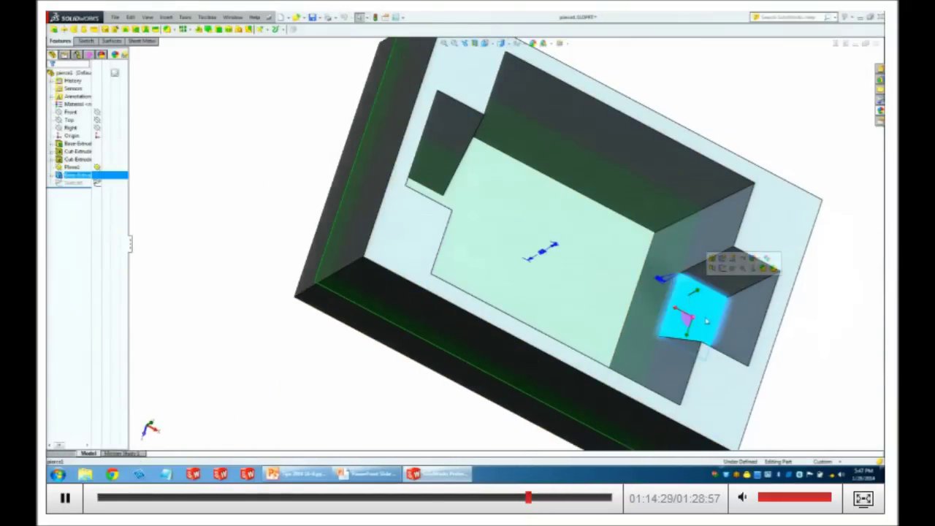
pyautogui.press('Escape')
pyautogui.moveTo(320, 241); pyautogui.dragTo(265, 203, button='middle')
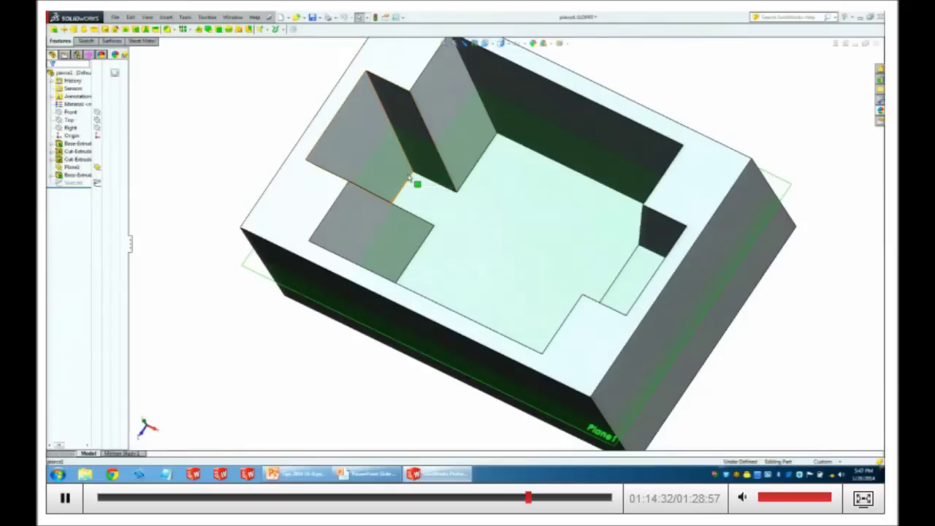
pyautogui.moveTo(378, 265); pyautogui.dragTo(284, 290, button='middle')
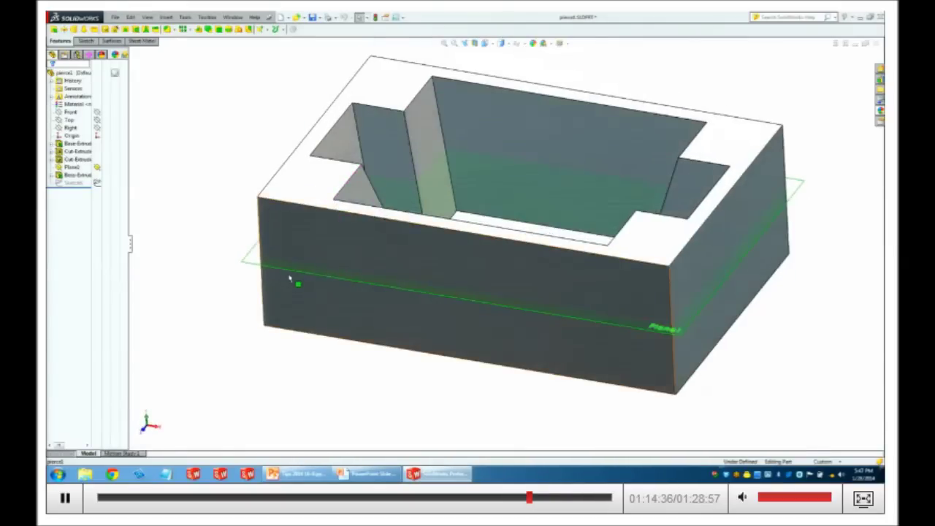
# Open a sketch on Plane1 and draw a corner rectangle over the small side pocket, with the model in top view.
pyautogui.click(290, 279)
pyautogui.click(334, 246)
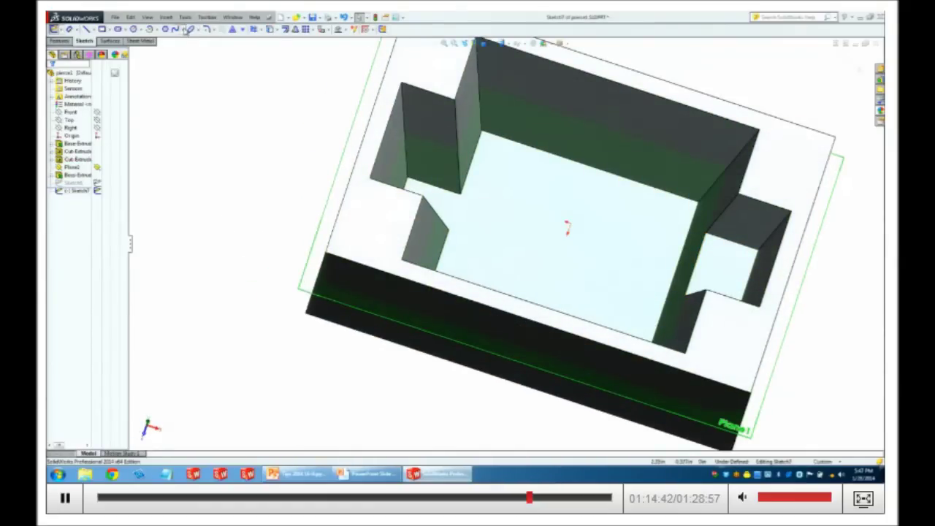
pyautogui.click(103, 30)
pyautogui.moveTo(410, 145)
pyautogui.mouseDown()
pyautogui.moveTo(423, 157)
pyautogui.moveTo(443, 223)
pyautogui.mouseUp()
pyautogui.moveTo(515, 222)
pyautogui.mouseDown(button='middle')
pyautogui.moveTo(507, 248)
pyautogui.moveTo(516, 253)
pyautogui.mouseUp(button='middle')
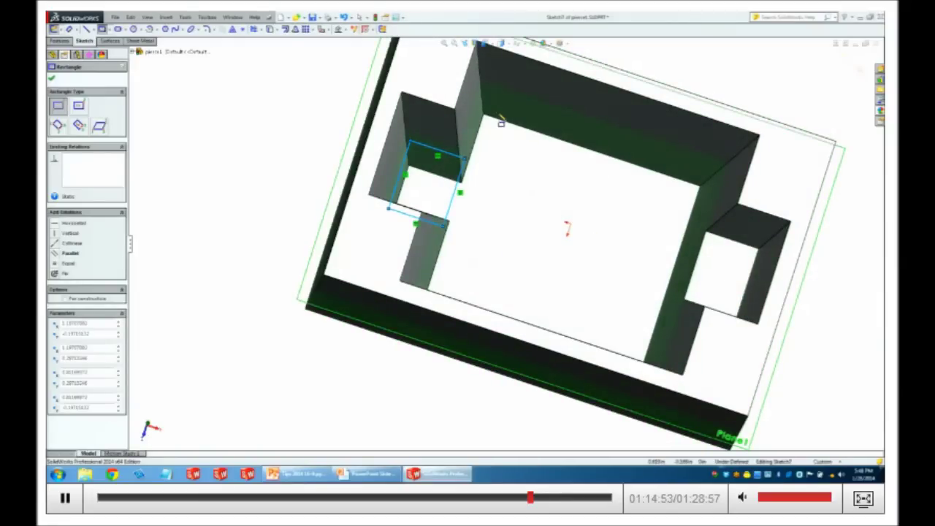
pyautogui.click(486, 43)
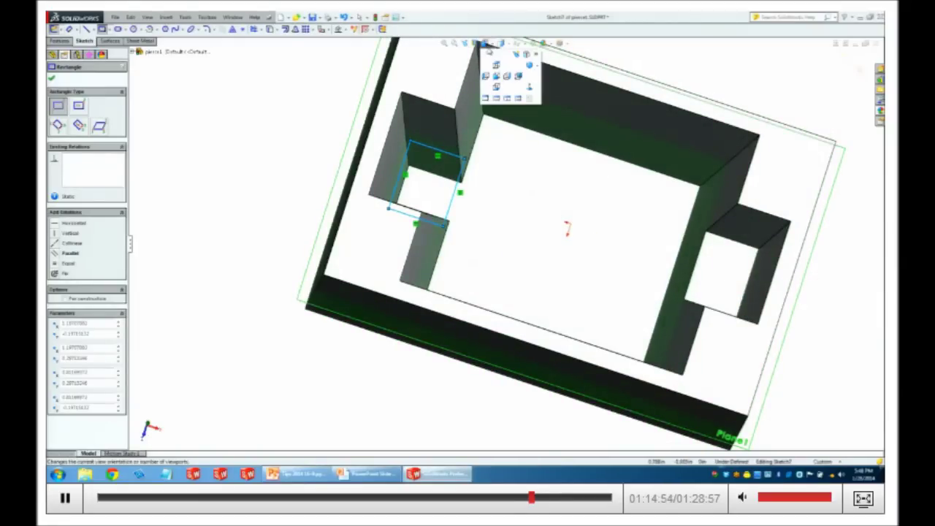
pyautogui.click(500, 71)
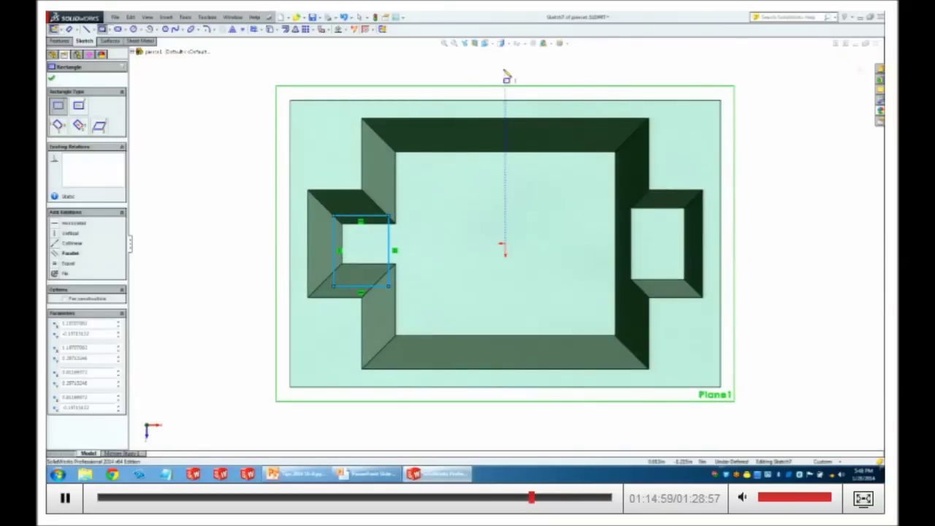
pyautogui.press('Escape')
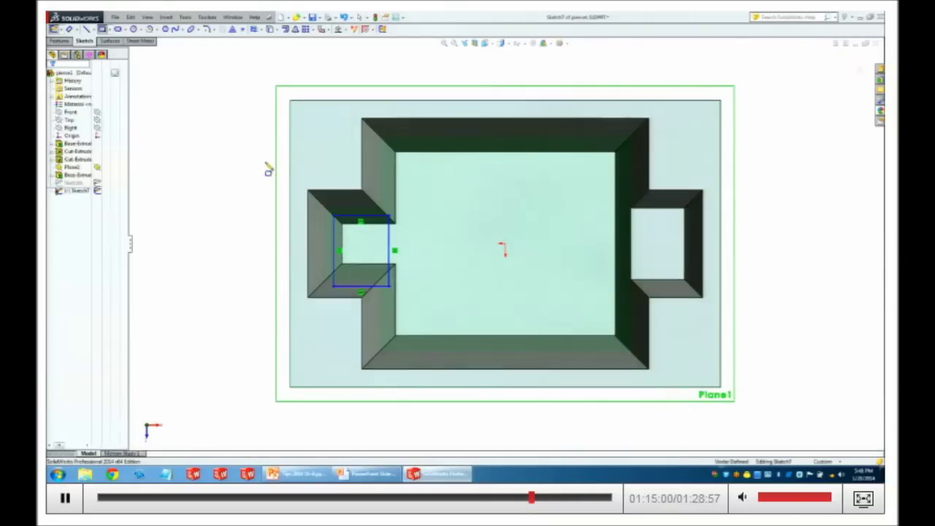
# Make the rectangle's inner corner coincident with the sloped edge where the small pocket meets the main pocket.
pyautogui.click(390, 219)
pyautogui.keyDown('ctrl'); pyautogui.click(390, 216); pyautogui.keyUp('ctrl')
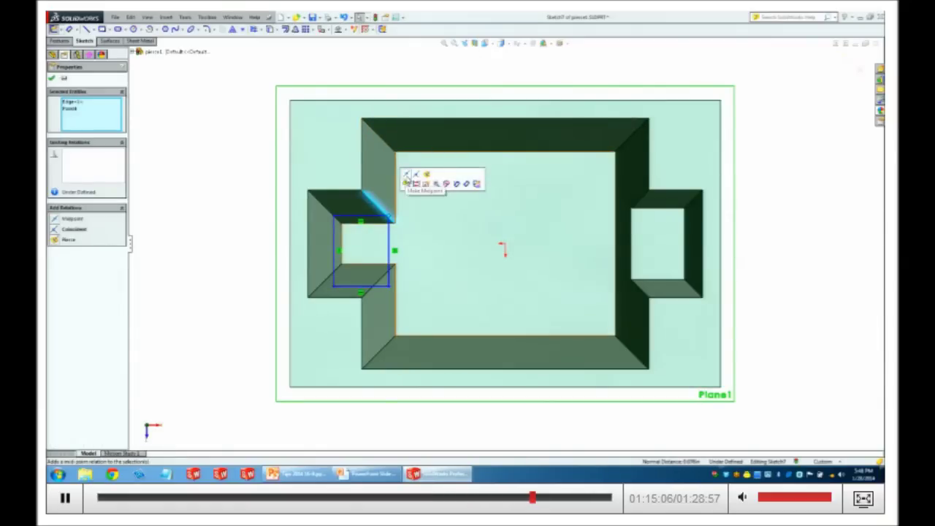
pyautogui.click(414, 176)
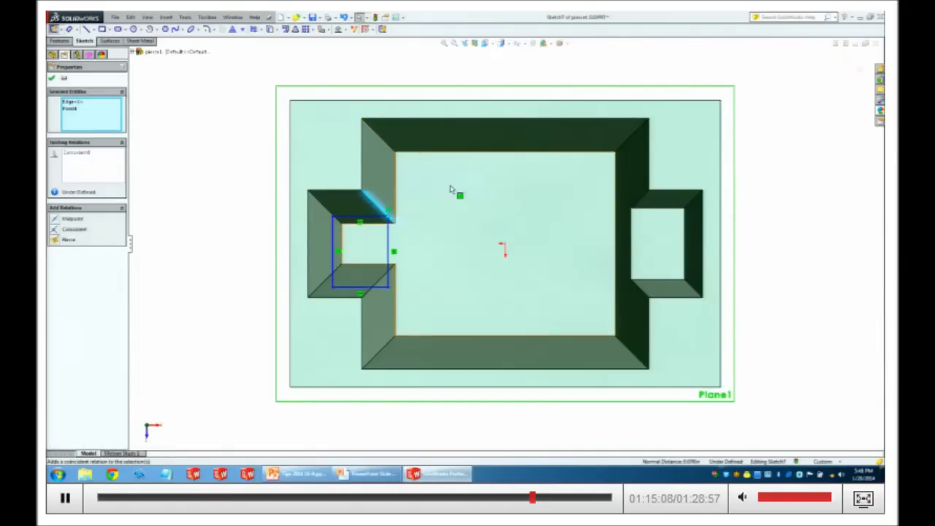
pyautogui.click(785, 219)
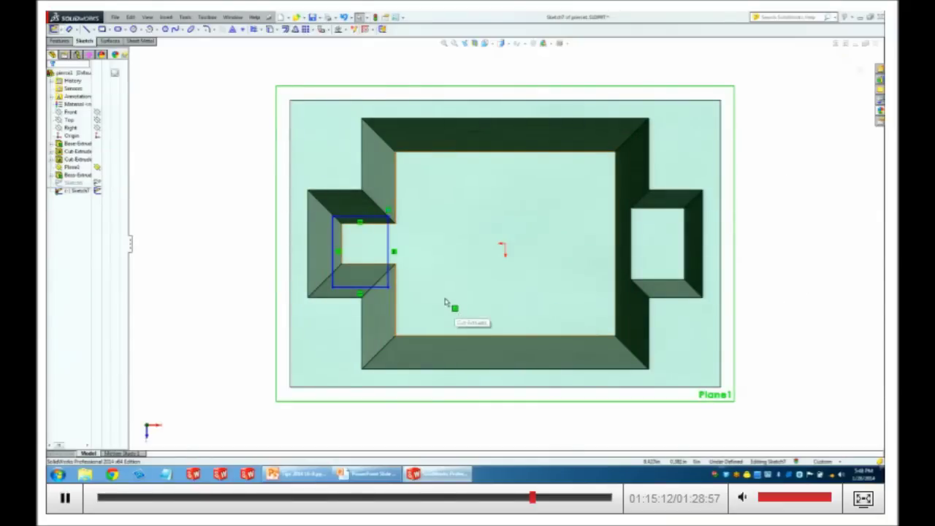
pyautogui.scroll(1, 453, 301)
pyautogui.moveTo(453, 301)
pyautogui.mouseDown(button='middle')
pyautogui.moveTo(460, 251)
pyautogui.moveTo(499, 253)
pyautogui.moveTo(409, 240)
pyautogui.moveTo(468, 242)
pyautogui.moveTo(461, 263)
pyautogui.mouseUp(button='middle')
pyautogui.scroll(-2, 461, 263)
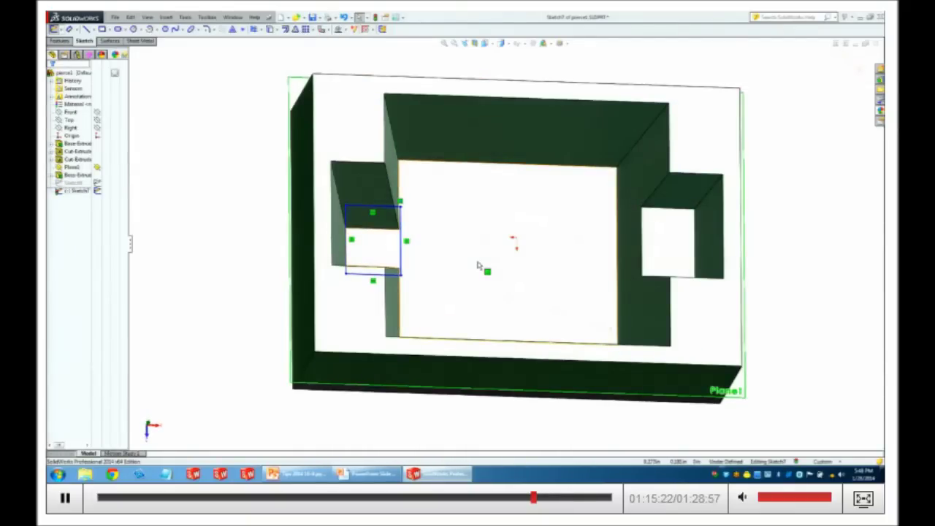
# Convert the sloped pocket edge into a line in the Plane1 sketch and compare the line with the real edge.
pyautogui.click(485, 44)
pyautogui.click(496, 64)
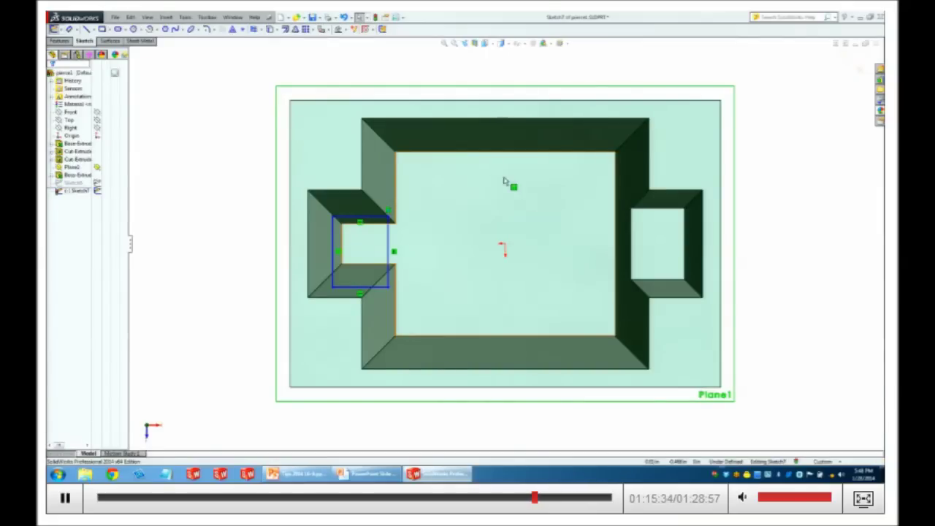
pyautogui.click(380, 210)
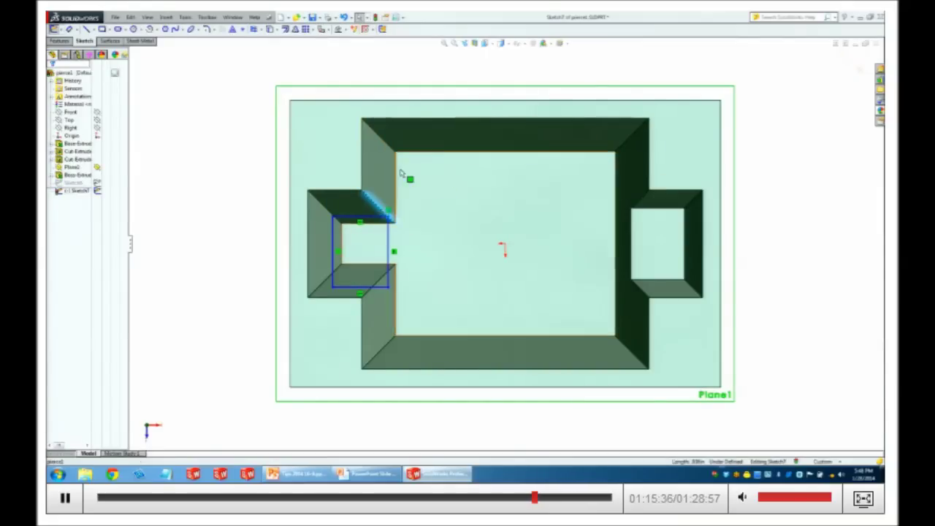
pyautogui.click(271, 29)
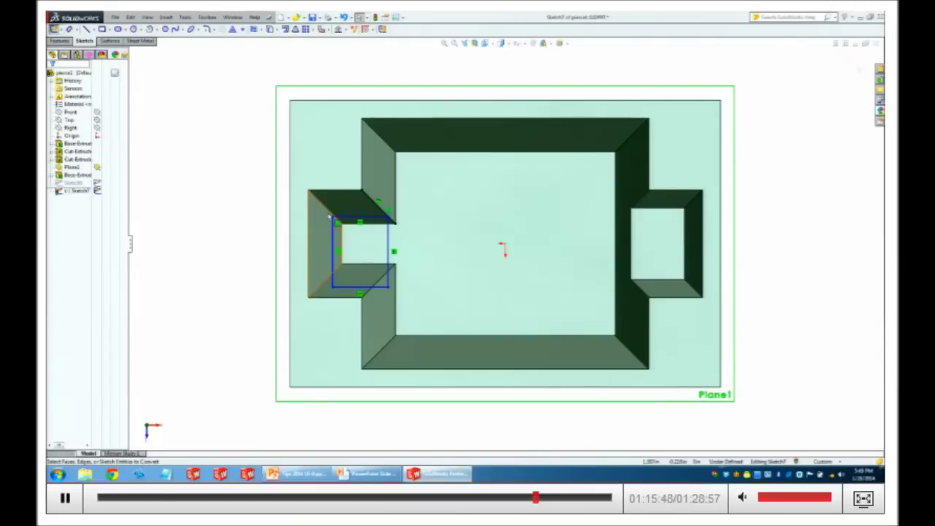
pyautogui.moveTo(312, 216)
pyautogui.mouseDown(button='middle')
pyautogui.moveTo(380, 154)
pyautogui.moveTo(417, 196)
pyautogui.mouseUp(button='middle')
pyautogui.scroll(-5, 438, 211)
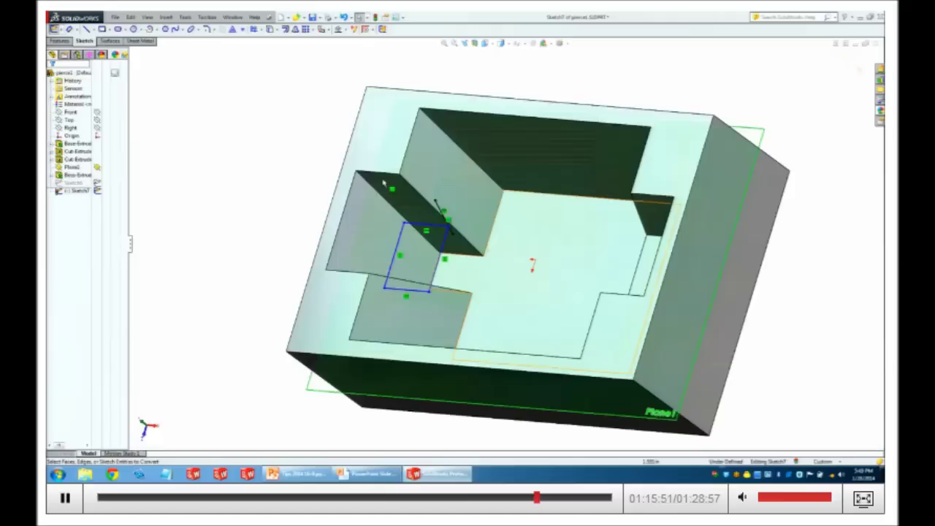
pyautogui.click(445, 213)
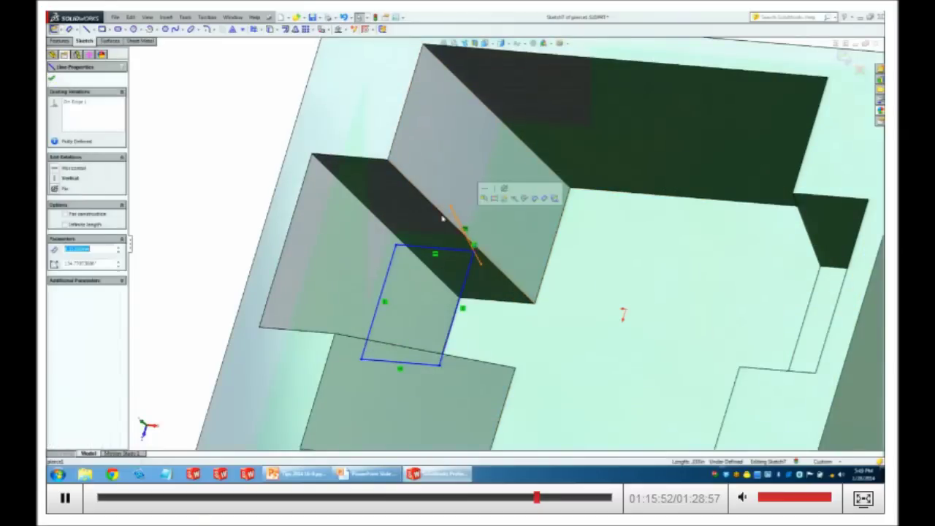
pyautogui.press('Return')
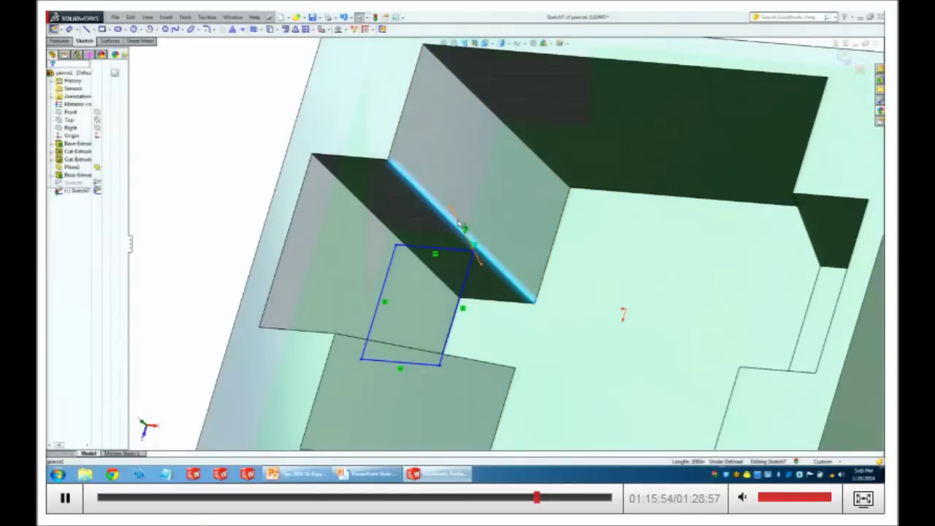
# Test moving the rectangle's inner corner along the converted line, and delete that line from the sketch.
pyautogui.click(476, 256)
pyautogui.moveTo(477, 261)
pyautogui.mouseDown(button='middle')
pyautogui.moveTo(484, 319)
pyautogui.moveTo(476, 298)
pyautogui.moveTo(480, 307)
pyautogui.mouseUp(button='middle')
pyautogui.moveTo(510, 277)
pyautogui.mouseDown()
pyautogui.moveTo(476, 228)
pyautogui.moveTo(519, 281)
pyautogui.moveTo(485, 232)
pyautogui.moveTo(492, 259)
pyautogui.moveTo(504, 271)
pyautogui.moveTo(484, 231)
pyautogui.moveTo(486, 243)
pyautogui.mouseUp()
pyautogui.moveTo(584, 306); pyautogui.dragTo(578, 260, button='middle')
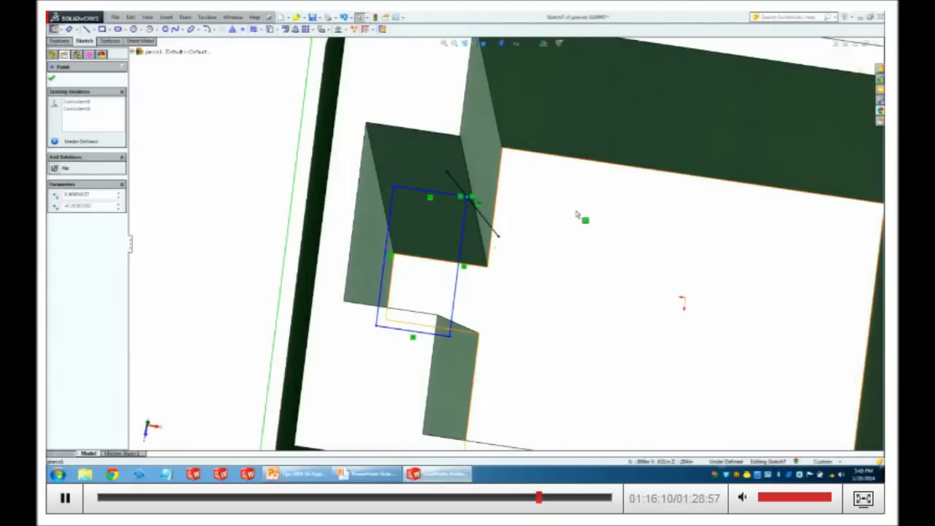
pyautogui.click(493, 230)
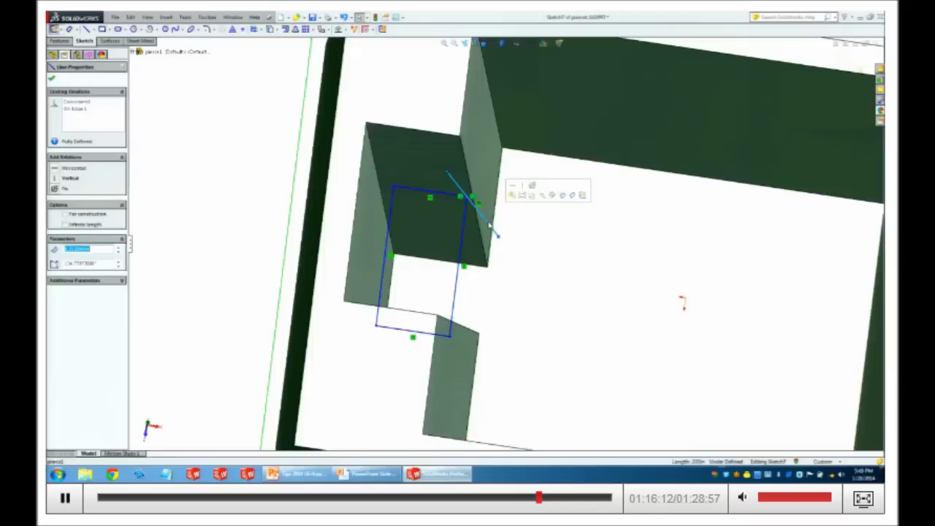
pyautogui.press('Delete')
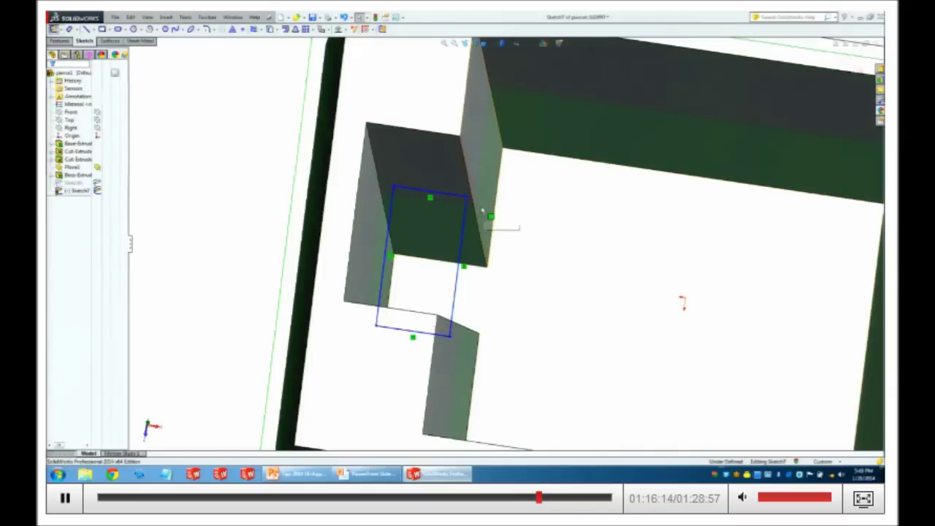
# Add a Pierce relation between the rectangle's inner corner and the sloped edge where the small pocket meets the main pocket.
pyautogui.moveTo(513, 236); pyautogui.dragTo(515, 198, button='middle')
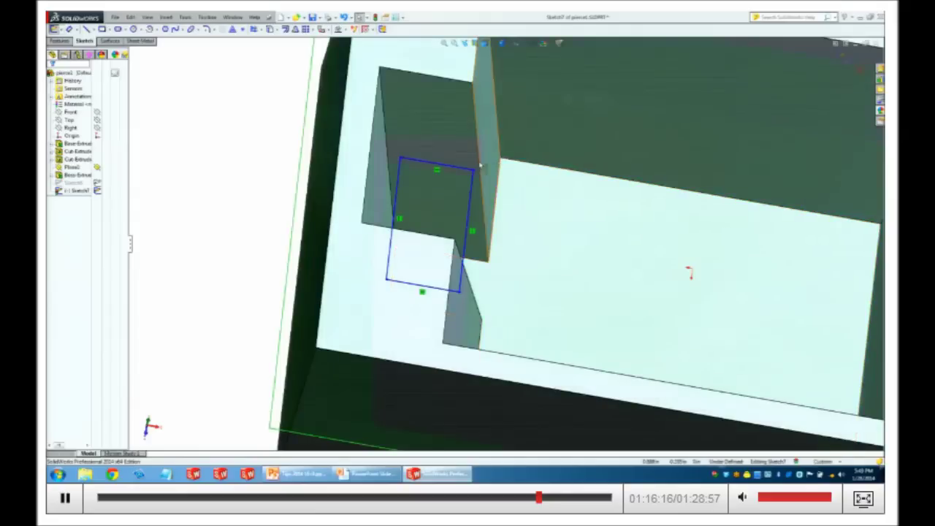
pyautogui.click(478, 146)
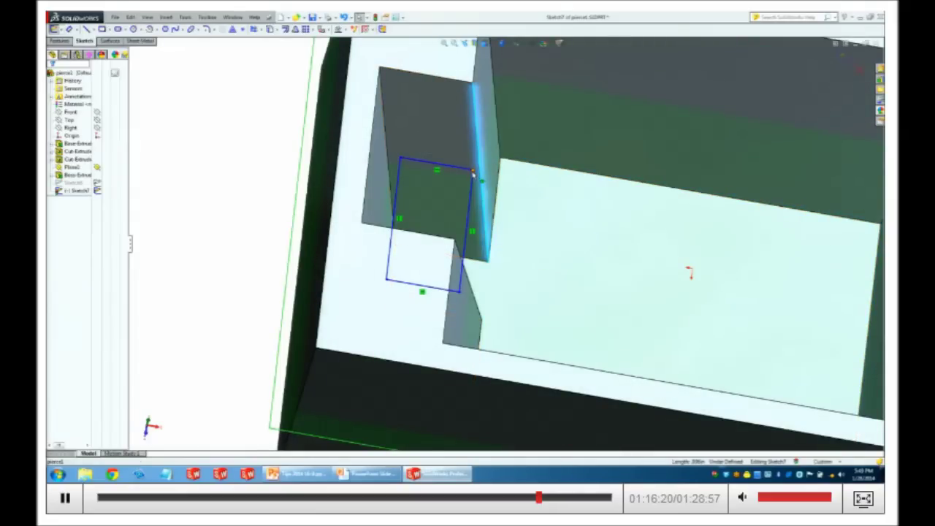
pyautogui.click(474, 172)
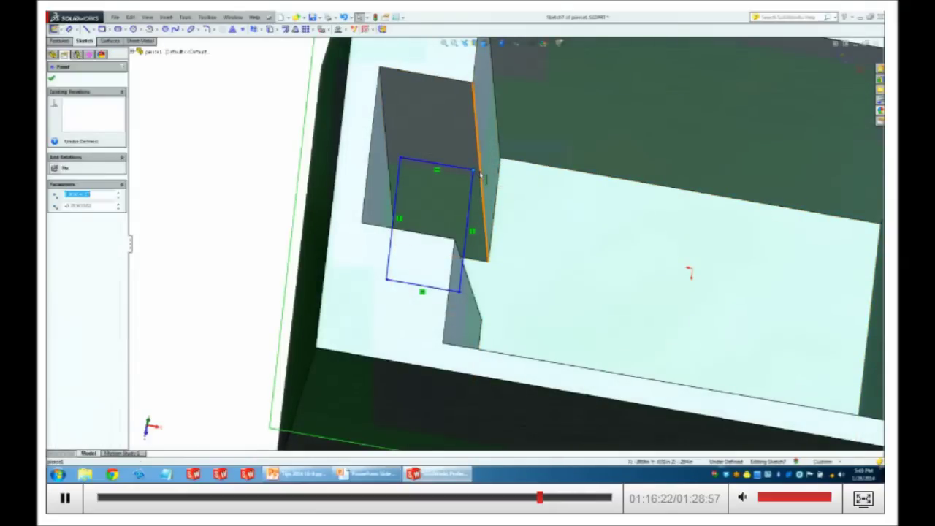
pyautogui.keyDown('ctrl'); pyautogui.click(481, 193); pyautogui.keyUp('ctrl')
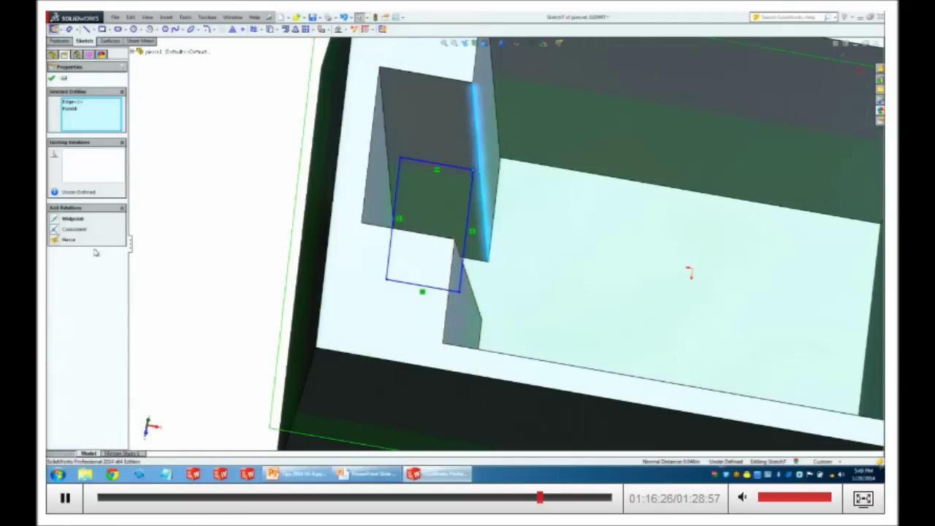
pyautogui.click(68, 241)
pyautogui.click(216, 256)
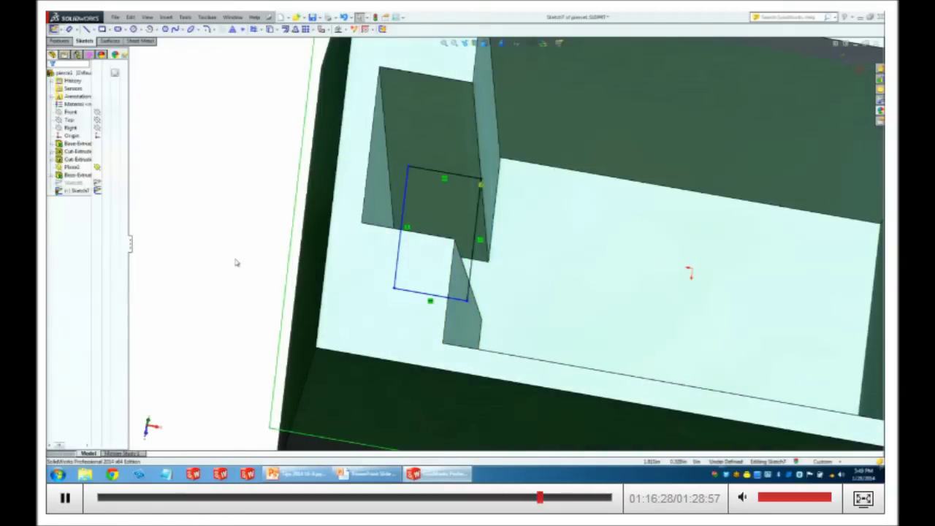
# Add a Pierce relation between the rectangle's diagonally opposite corner and the small pocket's outer sloped edge.
pyautogui.moveTo(295, 271); pyautogui.dragTo(281, 306, button='middle')
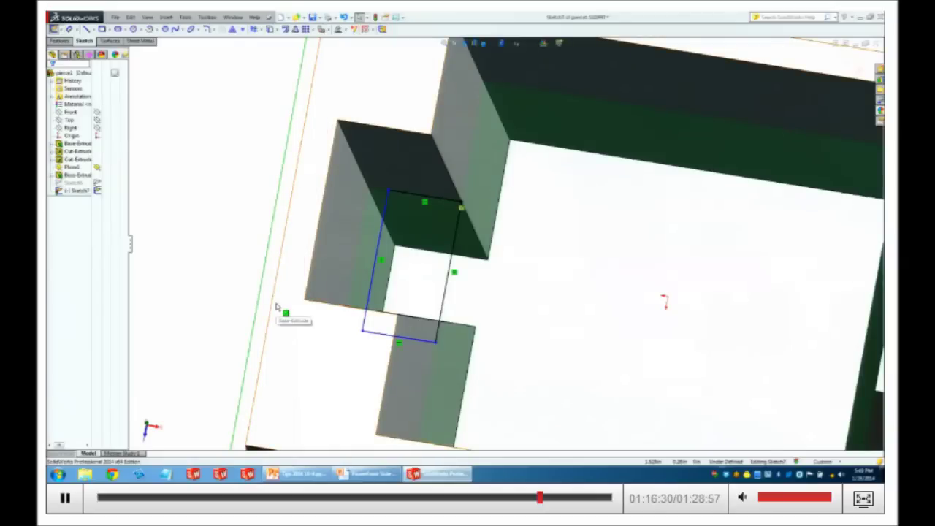
pyautogui.moveTo(314, 256); pyautogui.dragTo(362, 352, button='middle')
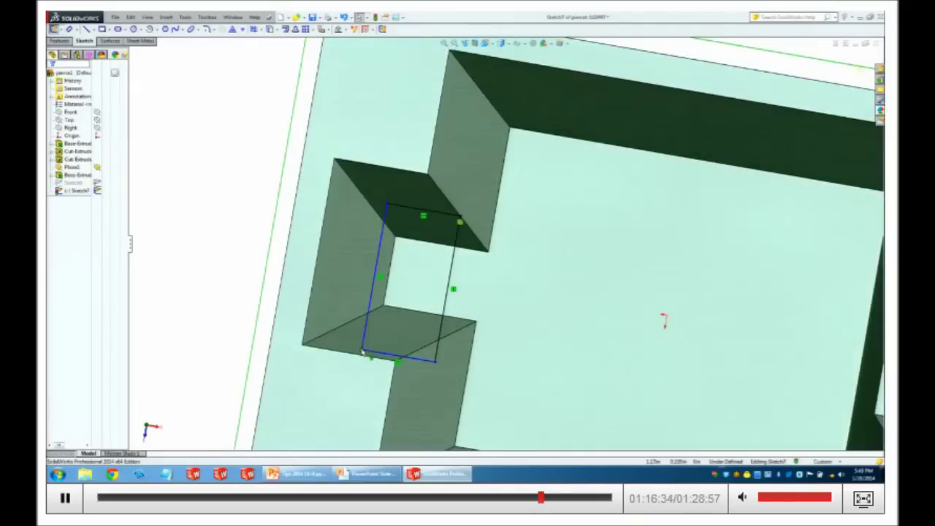
pyautogui.click(361, 351)
pyautogui.press('Escape')
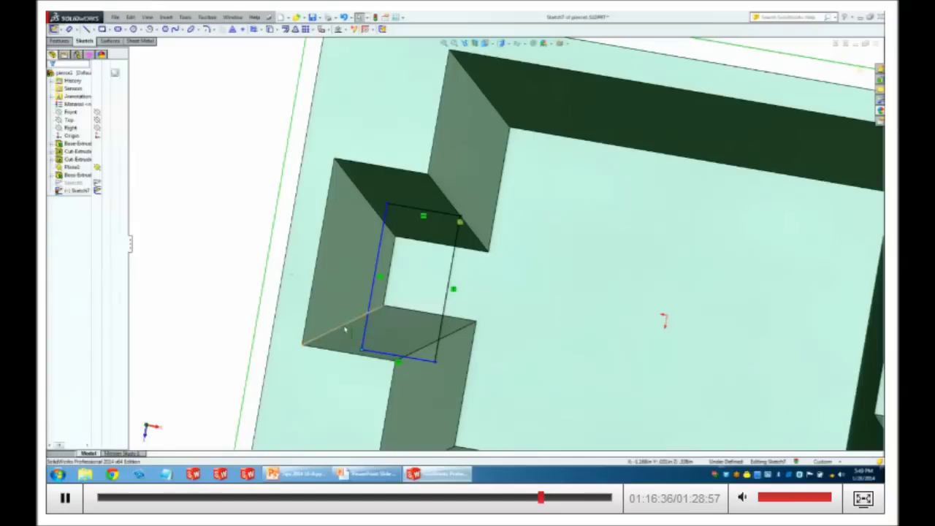
pyautogui.keyDown('ctrl'); pyautogui.click(345, 331); pyautogui.keyUp('ctrl')
pyautogui.click(398, 298)
pyautogui.moveTo(226, 269)
pyautogui.mouseDown(button='middle')
pyautogui.moveTo(217, 246)
pyautogui.moveTo(223, 255)
pyautogui.mouseUp(button='middle')
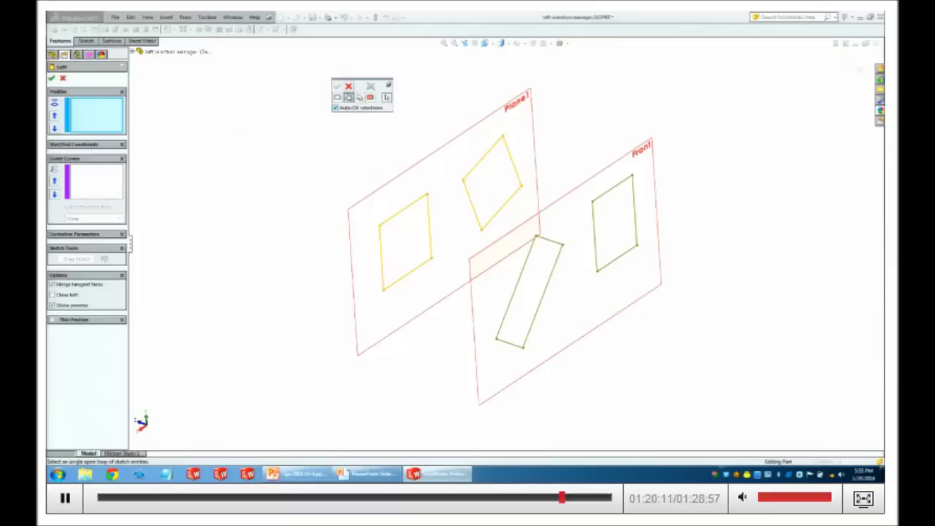
# Loft between the tilted quadrilateral on Plane1 and the wider rectangle on the Front plane, picking each as a closed loop.
pyautogui.click(338, 97)
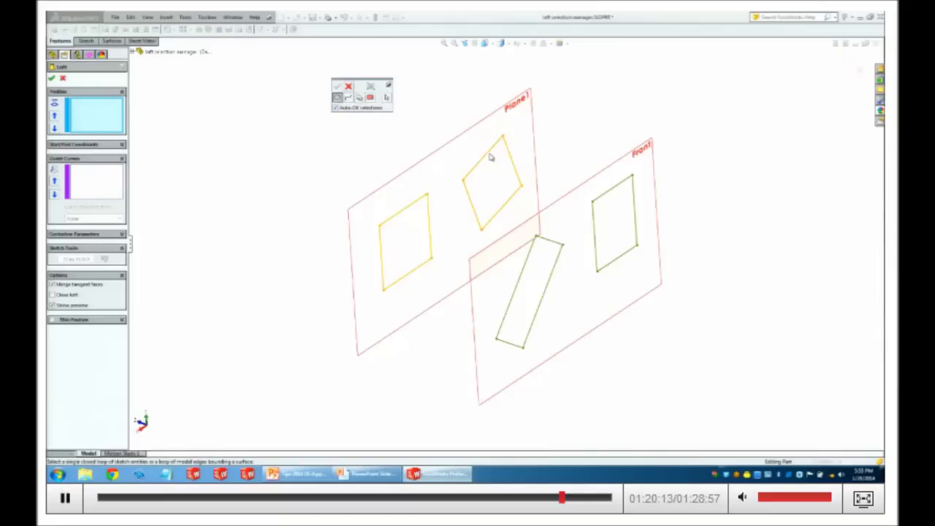
pyautogui.click(471, 179)
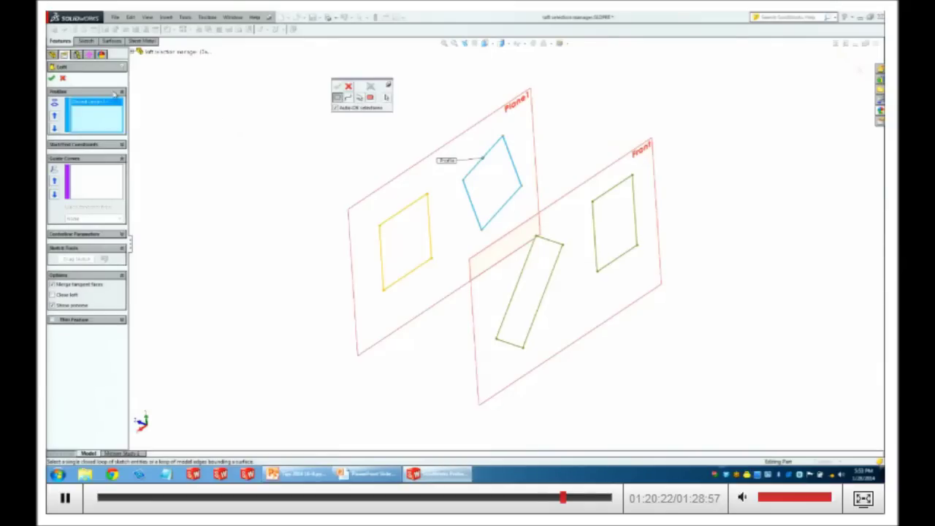
pyautogui.click(601, 218)
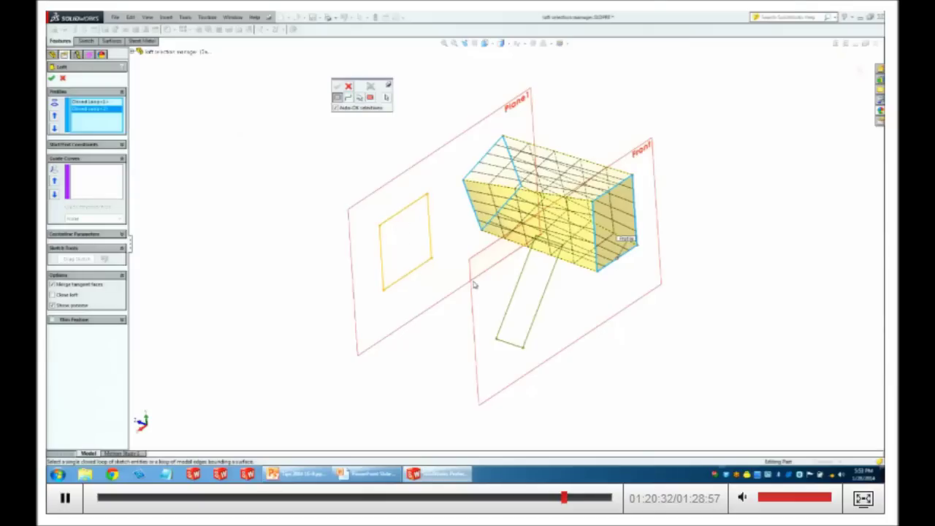
pyautogui.click(53, 79)
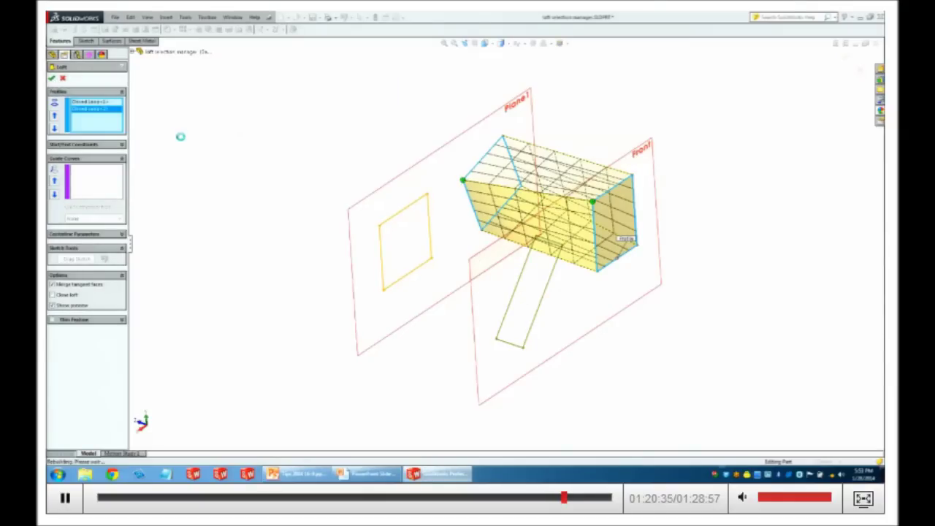
# Reopen the loft's definition, examine its two closed-loop profiles, and accept it.
pyautogui.rightClick(64, 152)
pyautogui.click(76, 130)
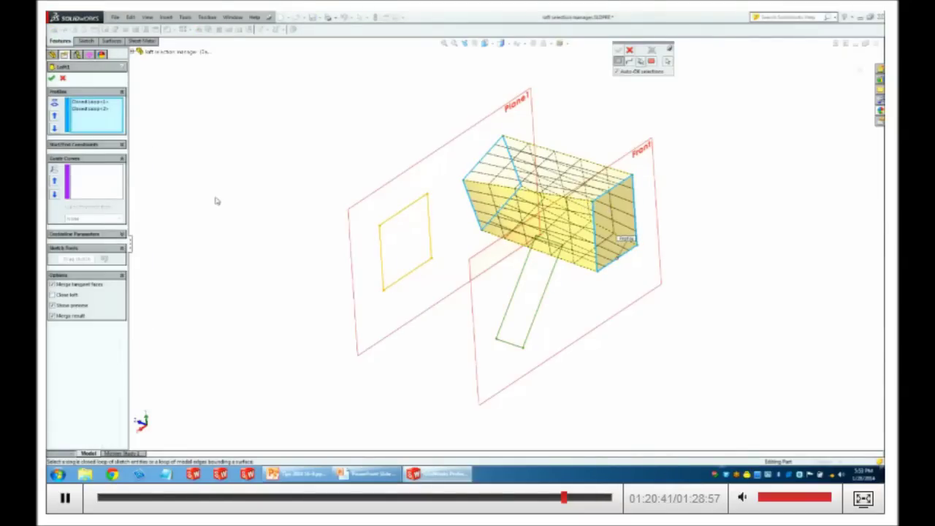
pyautogui.click(95, 105)
pyautogui.click(97, 108)
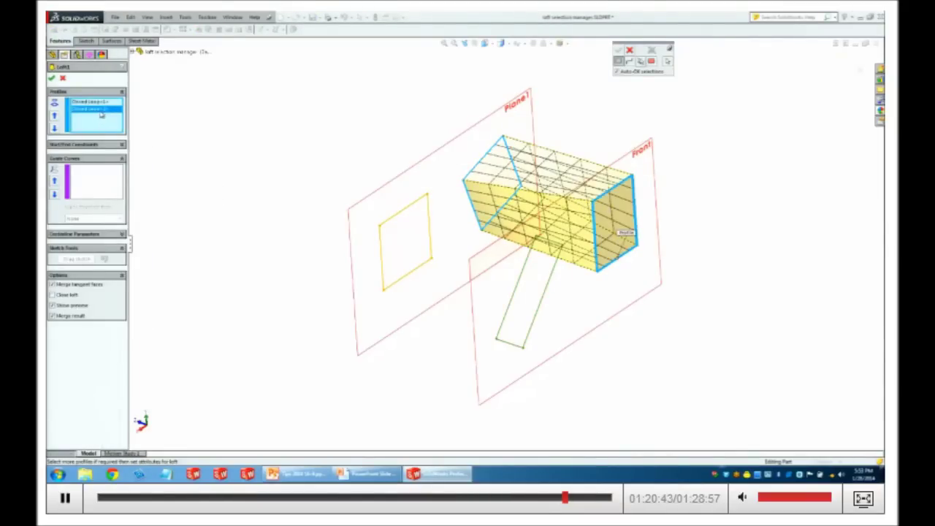
pyautogui.click(52, 77)
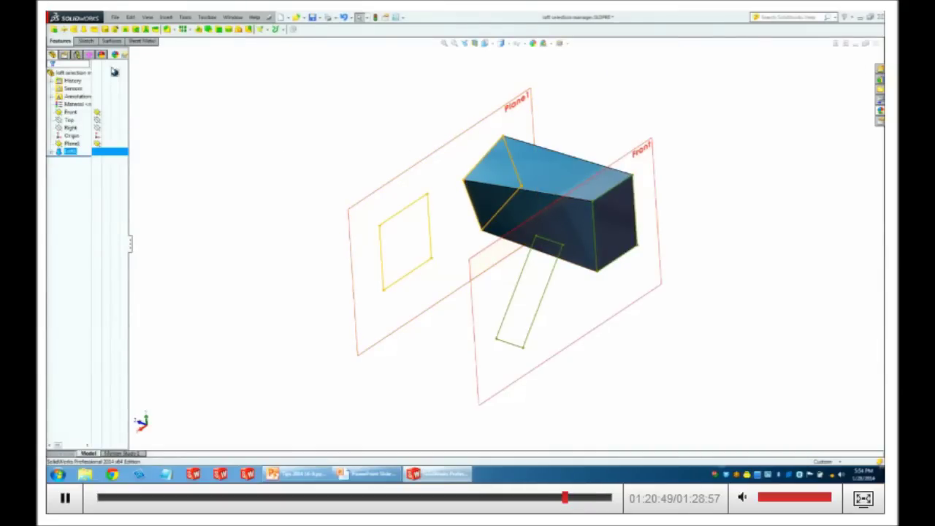
# Create a Boundary feature between the untilted rectangle on Plane1 and the narrow slanted rectangle on the Front plane, using closed-loop selection in Direction 1.
pyautogui.click(96, 29)
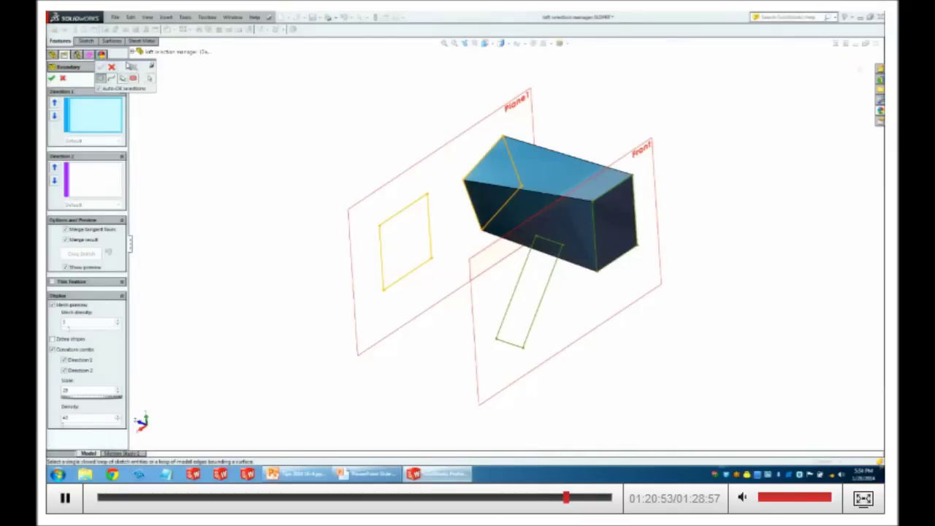
pyautogui.moveTo(132, 68); pyautogui.dragTo(267, 95)
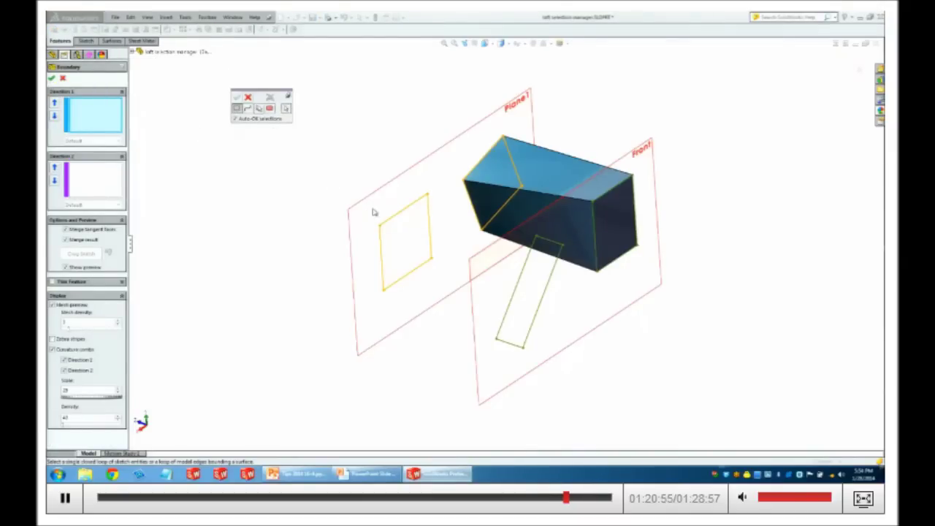
pyautogui.click(423, 204)
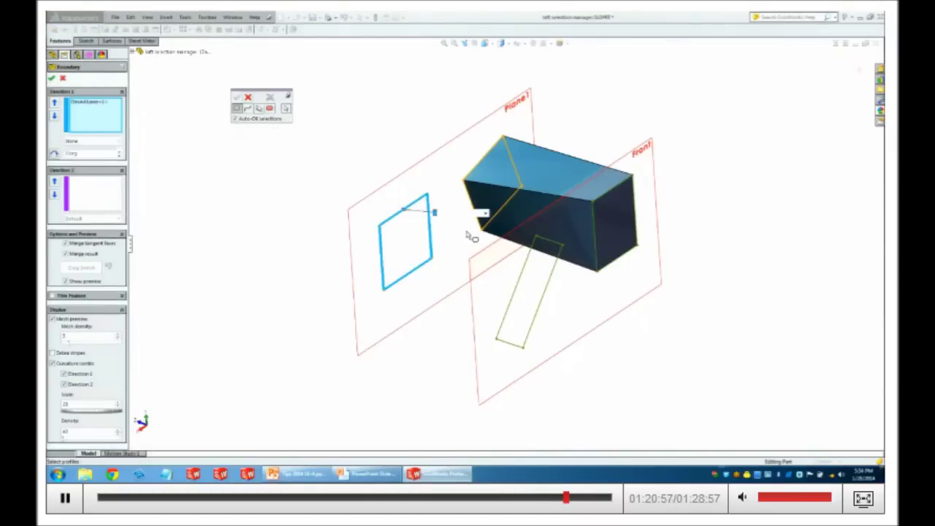
pyautogui.click(561, 251)
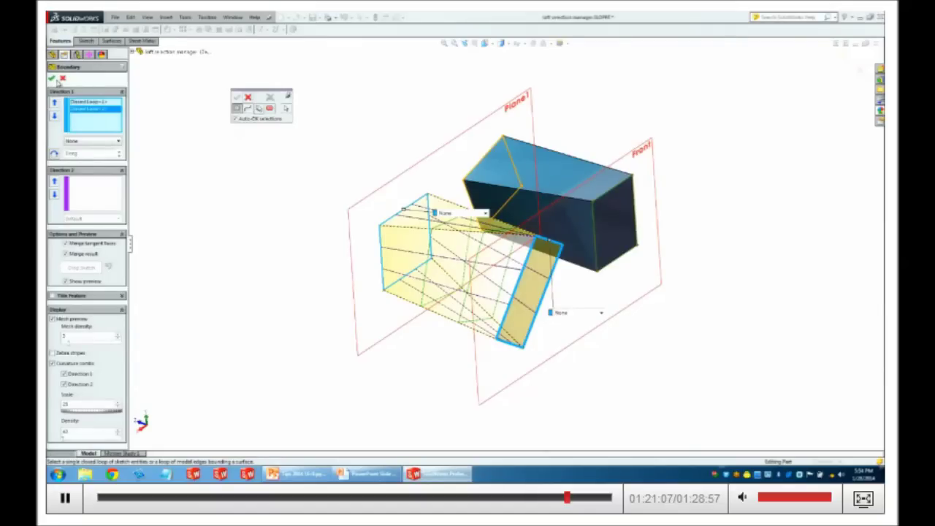
pyautogui.click(52, 78)
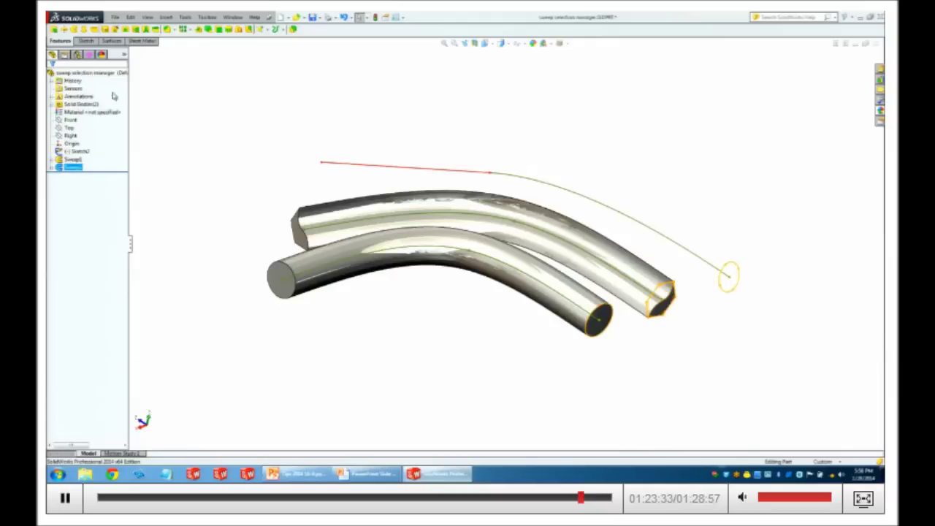
# Sweep the remaining circle as a closed loop along a group-selected path made of the curve and its adjoining straight line.
pyautogui.click(74, 29)
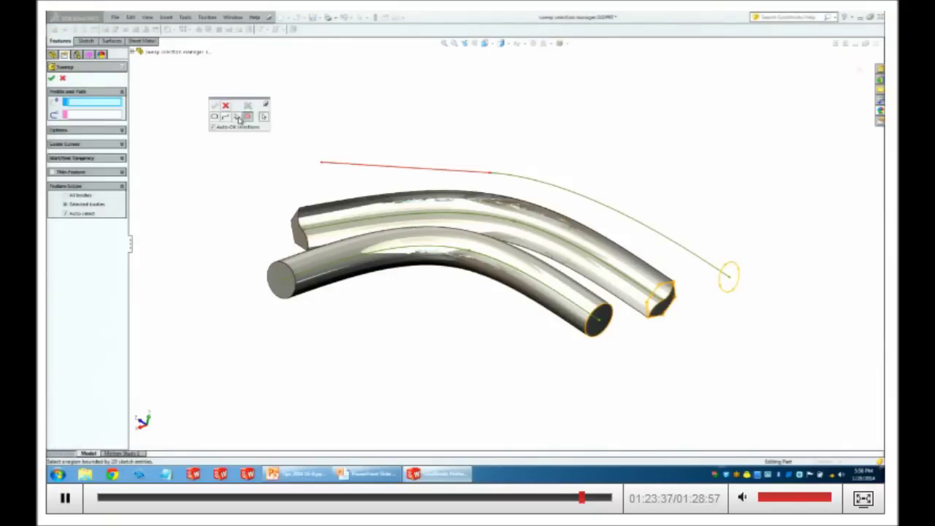
pyautogui.click(214, 117)
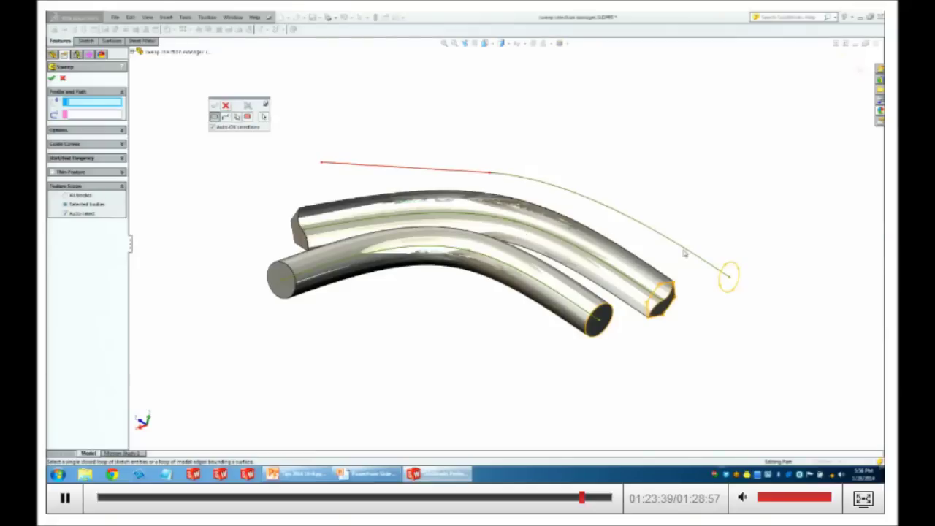
pyautogui.click(725, 285)
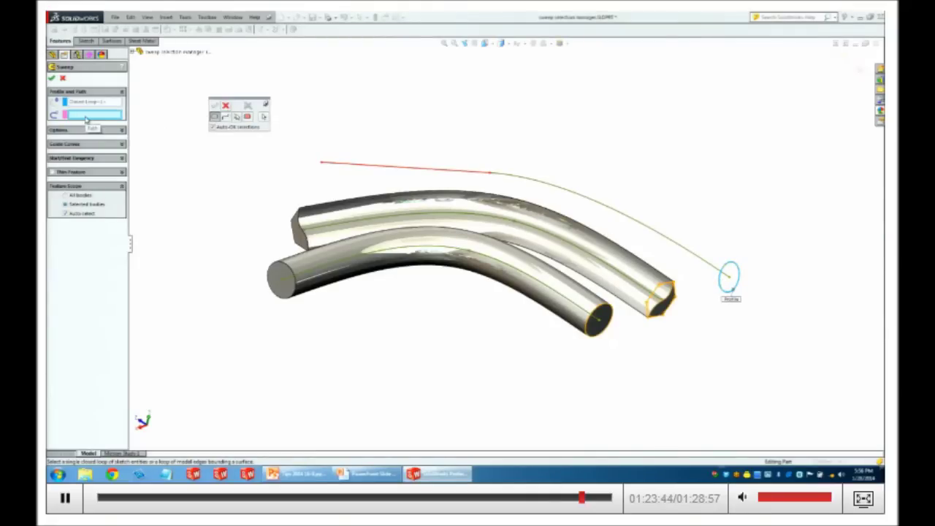
pyautogui.click(237, 116)
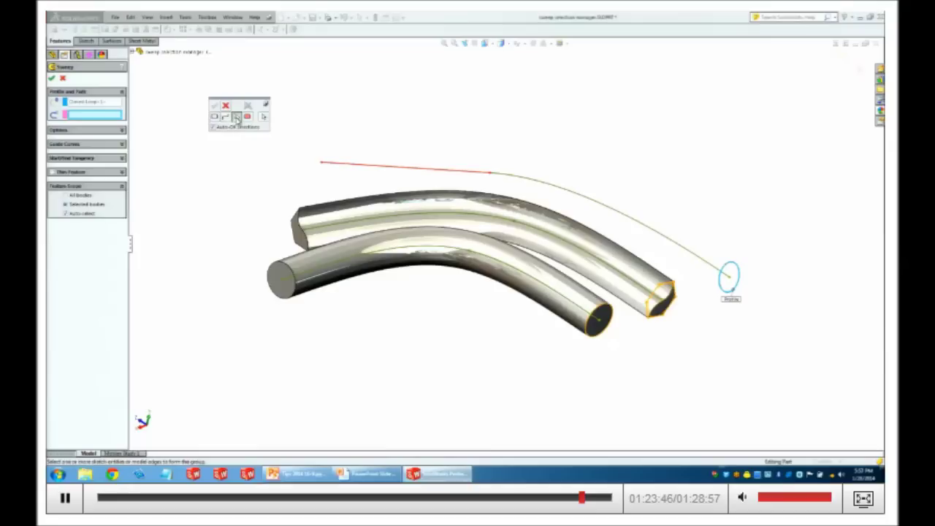
pyautogui.click(577, 198)
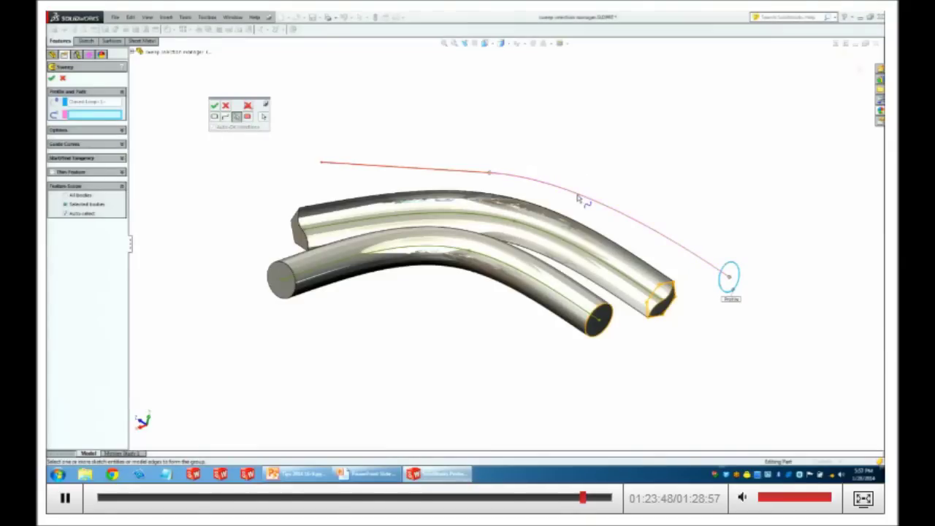
pyautogui.click(471, 176)
pyautogui.click(216, 107)
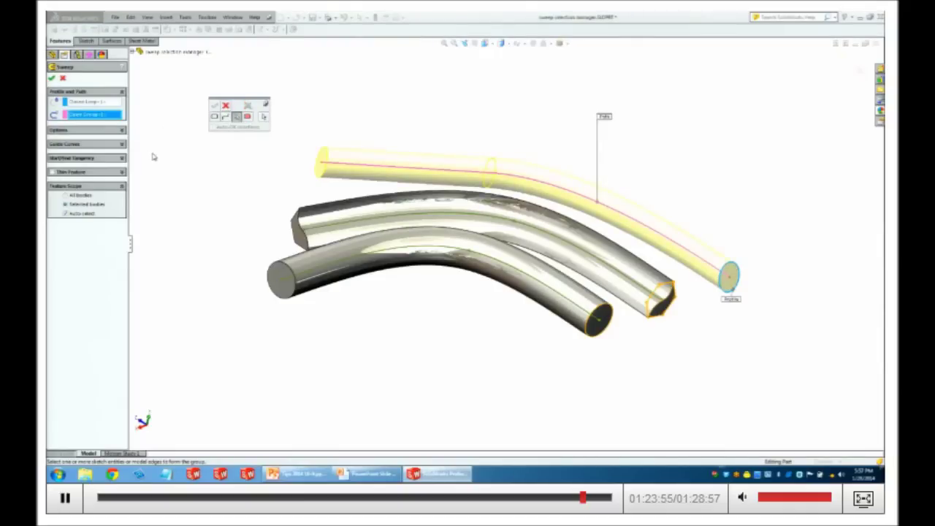
pyautogui.click(52, 78)
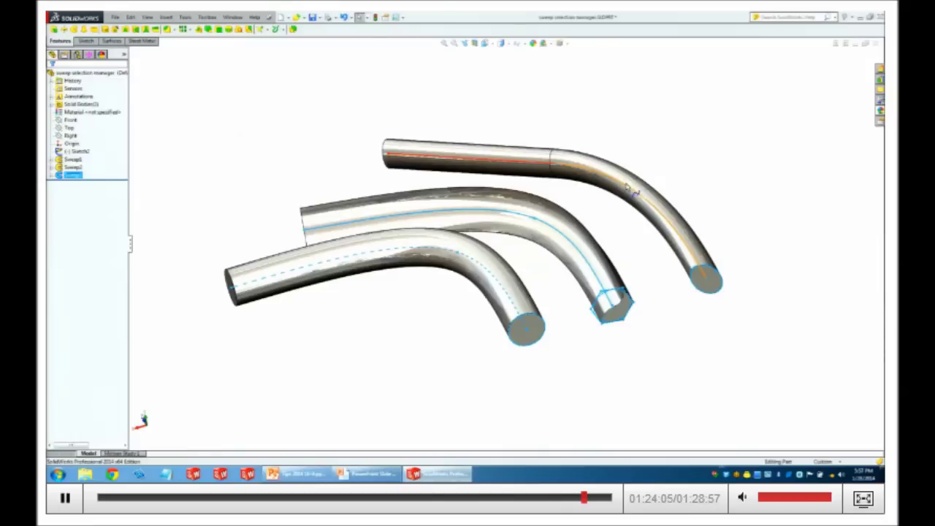
pyautogui.click(388, 476)
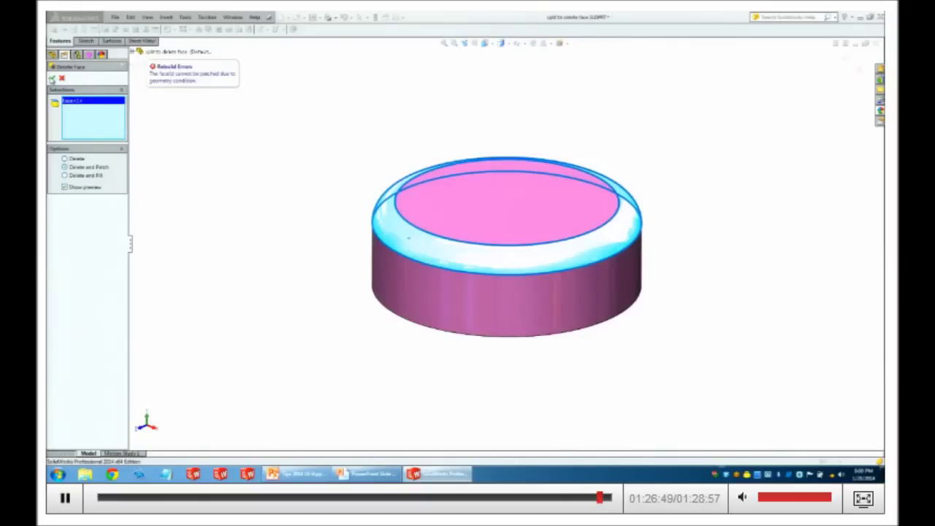
# Cancel the Delete Face command and split the filleted disc into two bodies using the Front plane as the trim tool.
pyautogui.click(62, 77)
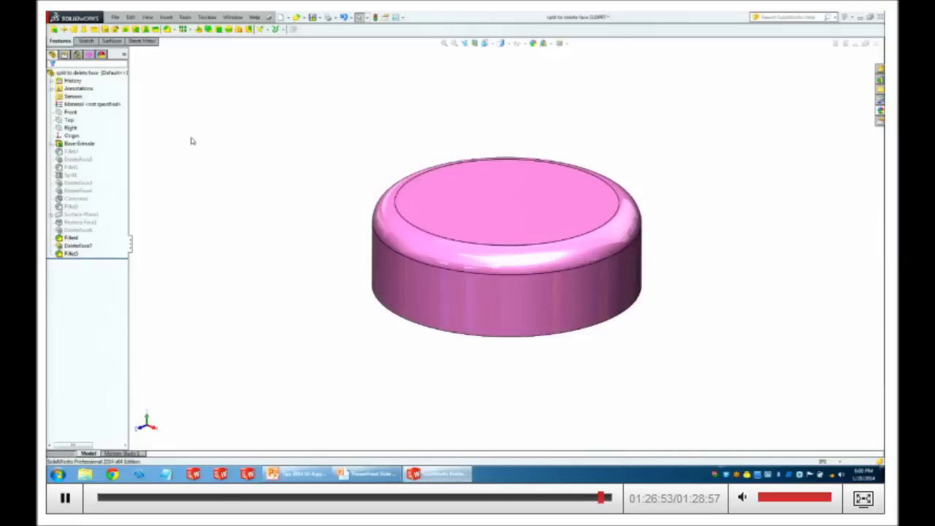
pyautogui.click(70, 111)
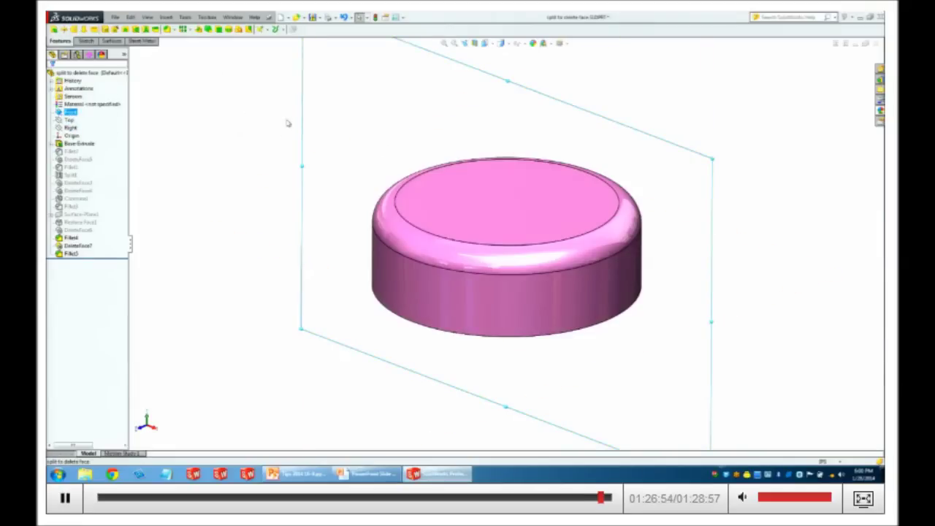
pyautogui.moveTo(576, 150); pyautogui.dragTo(544, 144, button='middle')
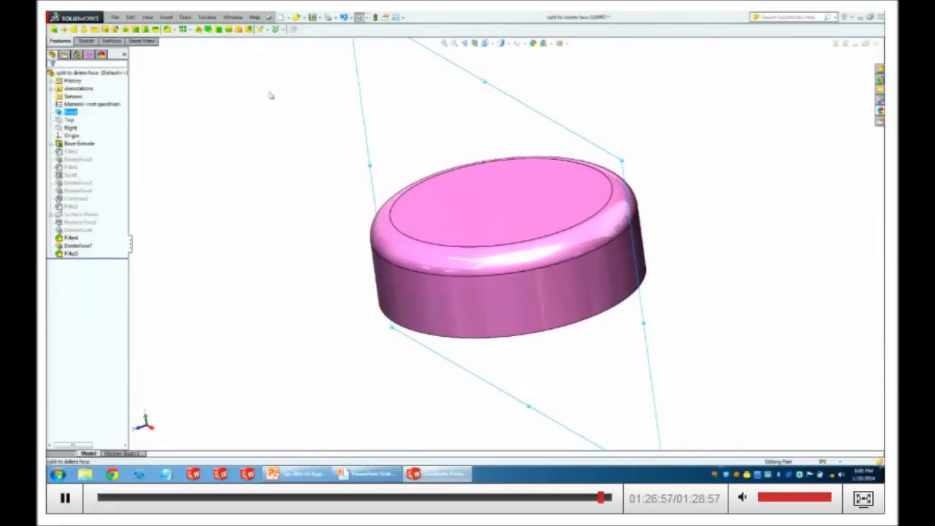
pyautogui.click(167, 17)
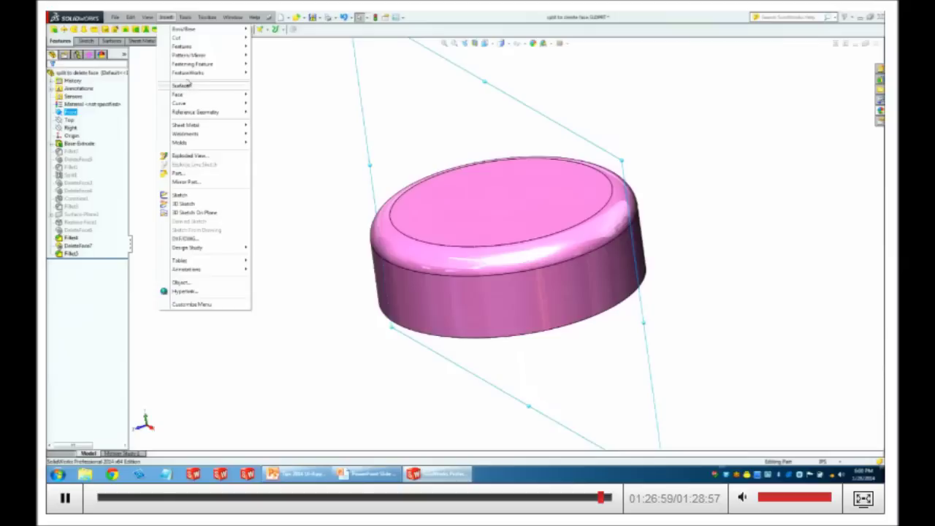
pyautogui.moveTo(191, 51)
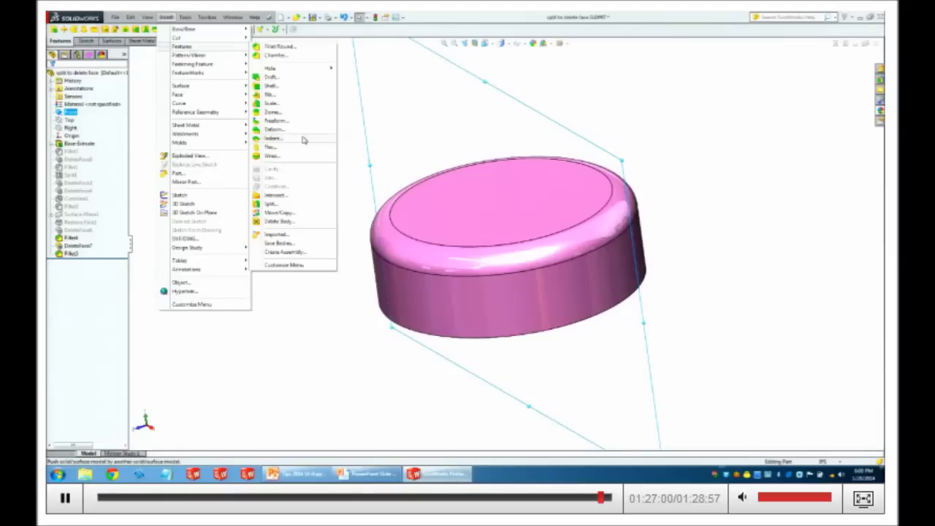
pyautogui.click(284, 206)
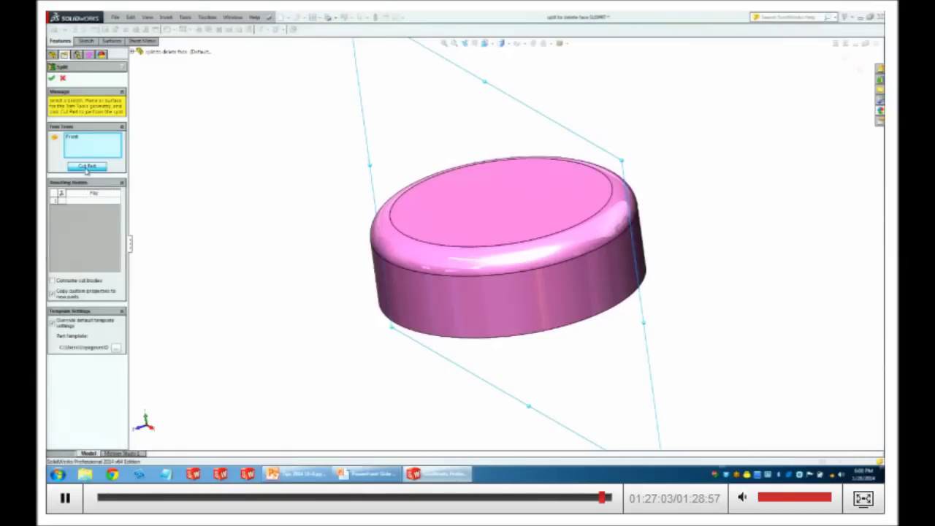
pyautogui.click(87, 166)
pyautogui.click(439, 201)
pyautogui.click(512, 219)
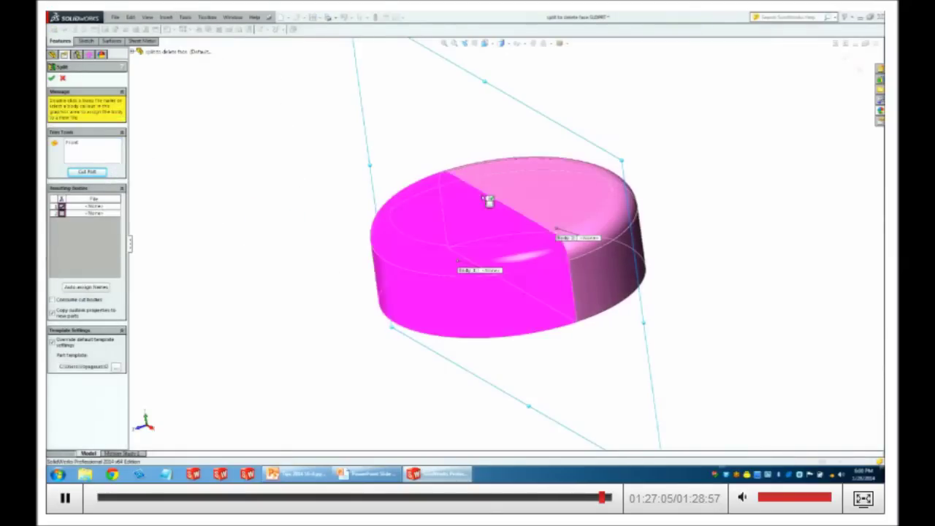
pyautogui.click(51, 78)
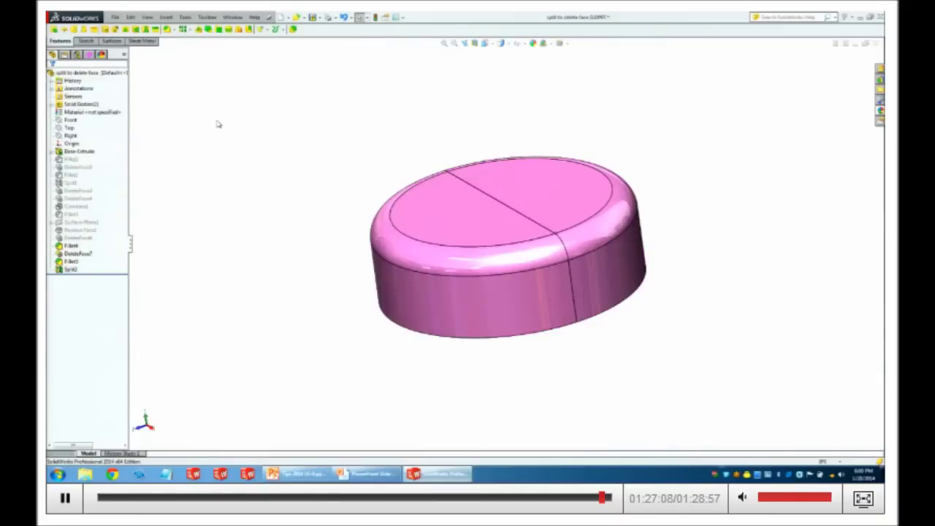
# Remove the fillet face from each of the two half bodies with separate Delete and Patch operations.
pyautogui.rightClick(430, 264)
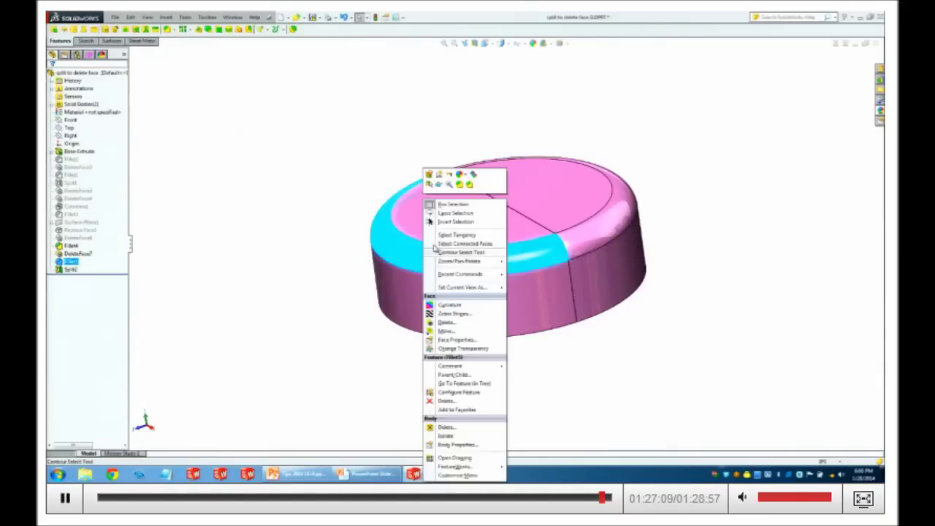
pyautogui.click(447, 322)
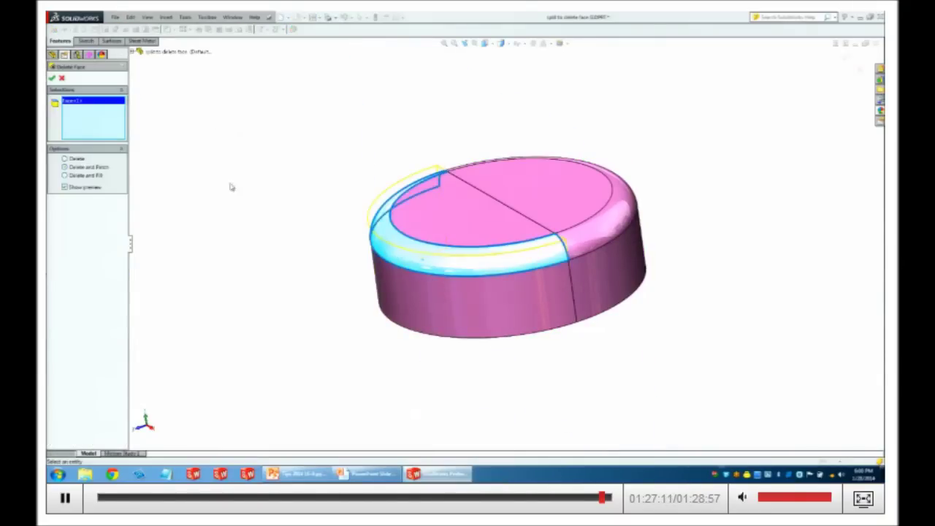
pyautogui.click(51, 77)
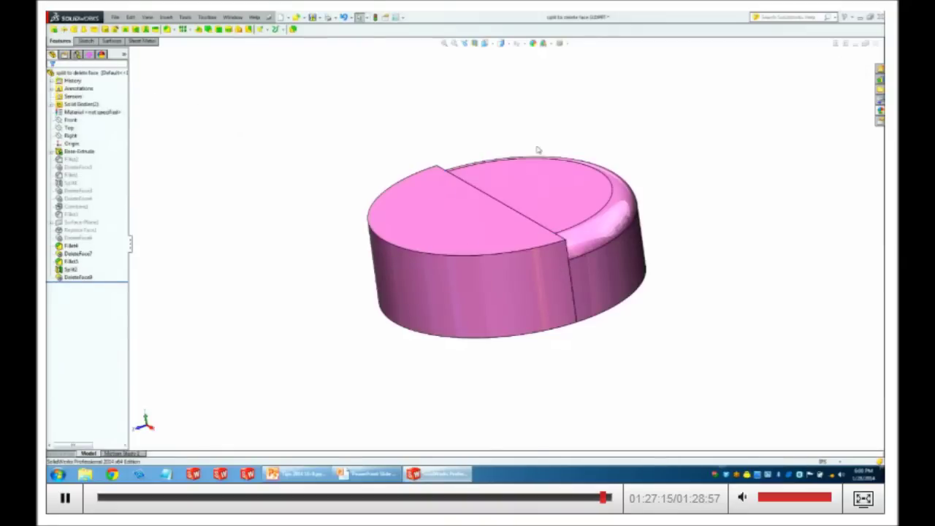
pyautogui.click(589, 203)
pyautogui.rightClick(595, 199)
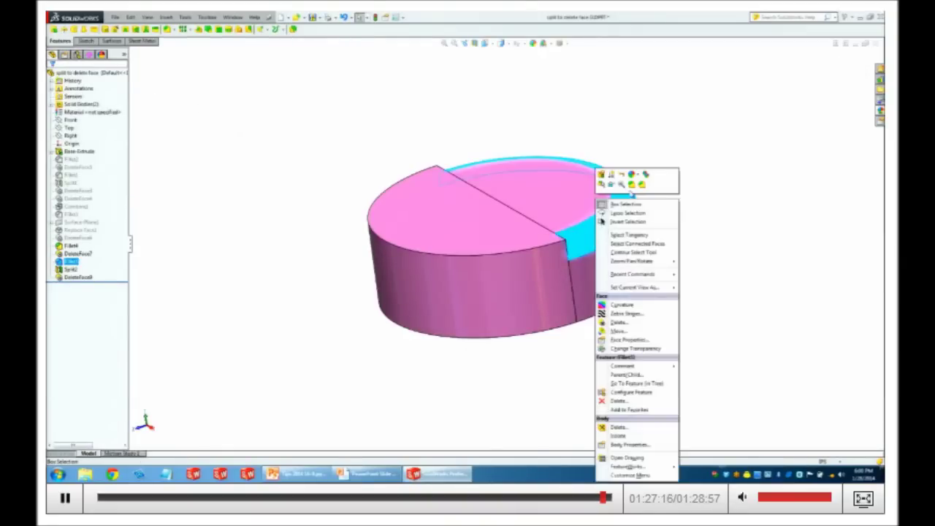
pyautogui.click(618, 323)
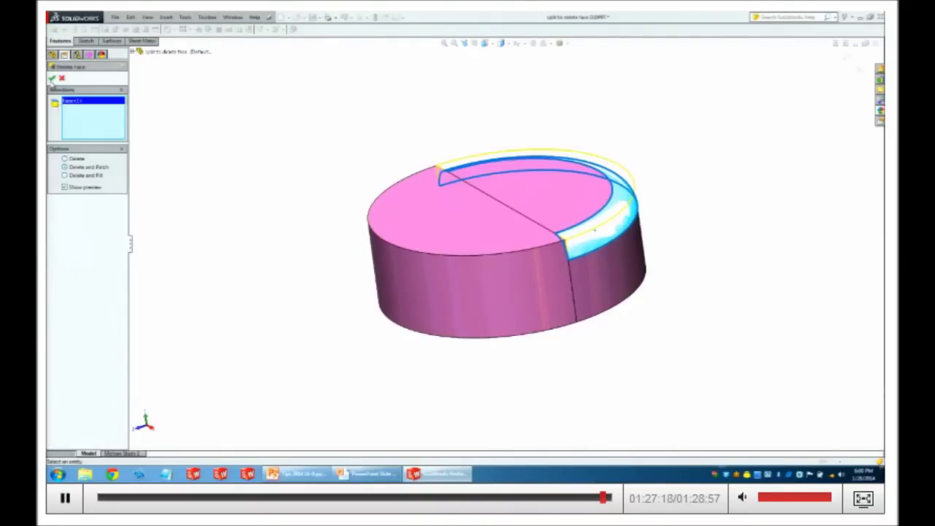
pyautogui.click(52, 78)
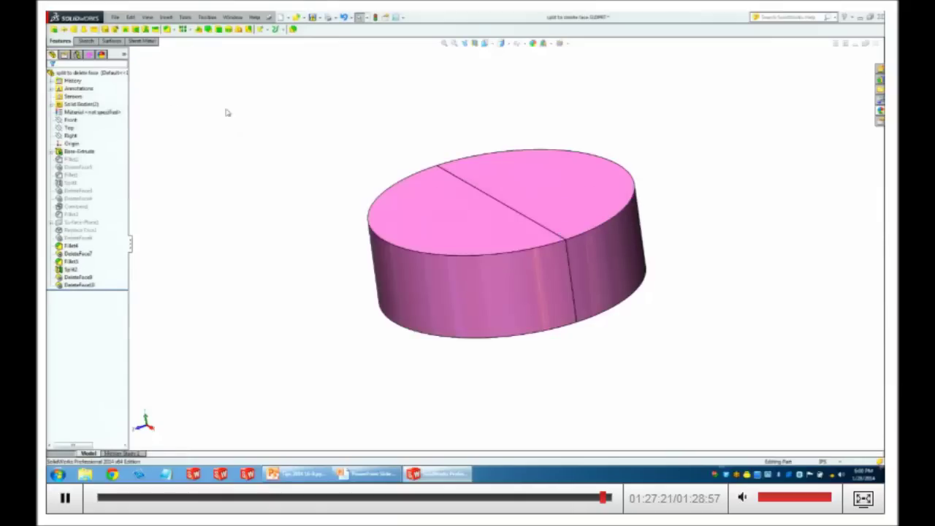
# Combine the two half bodies into one solid using the Add operation.
pyautogui.click(448, 157)
pyautogui.keyDown('ctrl'); pyautogui.click(472, 217); pyautogui.keyUp('ctrl')
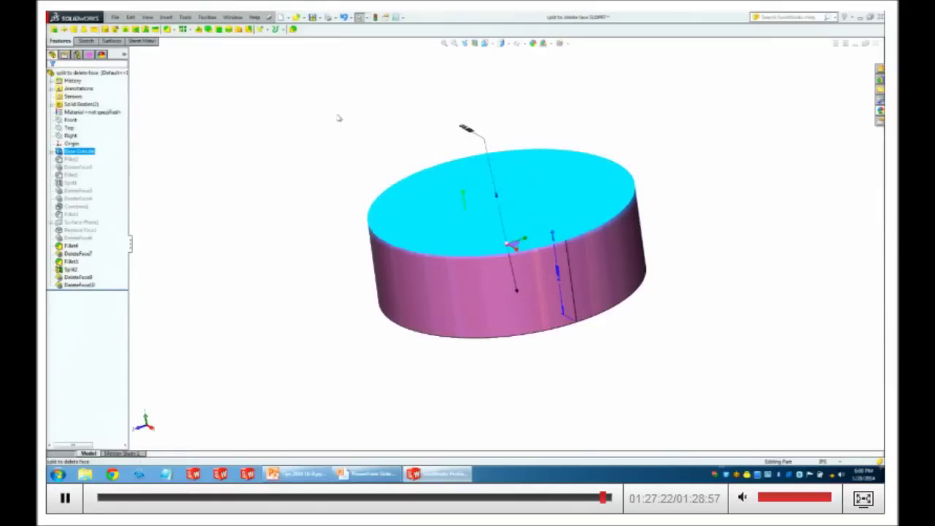
pyautogui.click(293, 29)
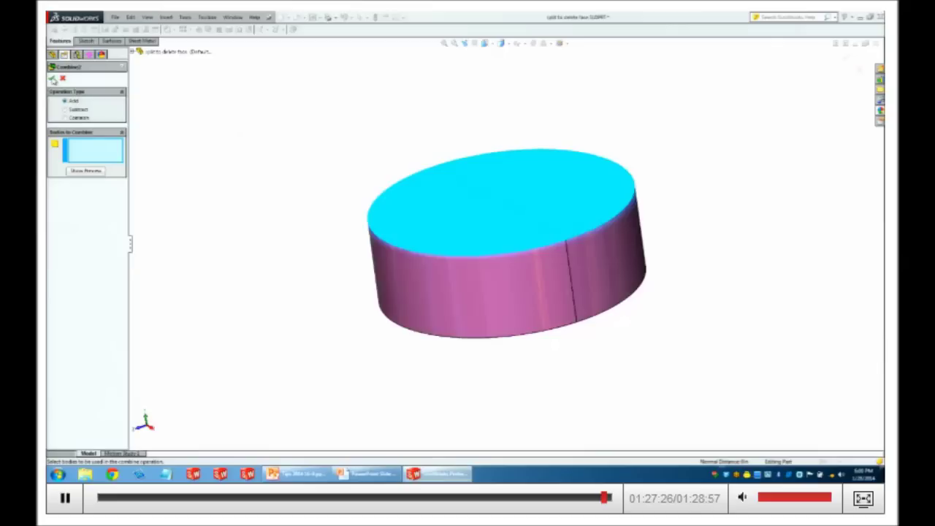
pyautogui.click(52, 78)
pyautogui.click(420, 202)
pyautogui.click(540, 181)
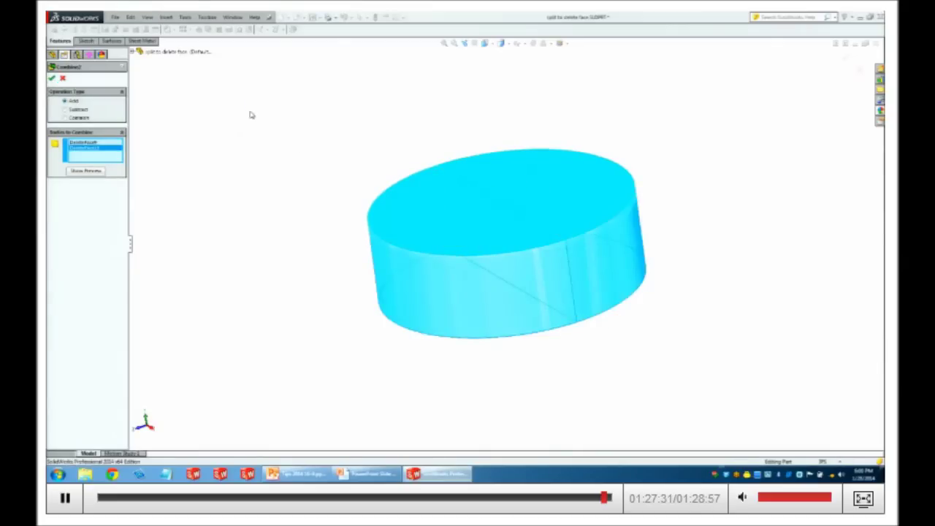
pyautogui.press('Return')
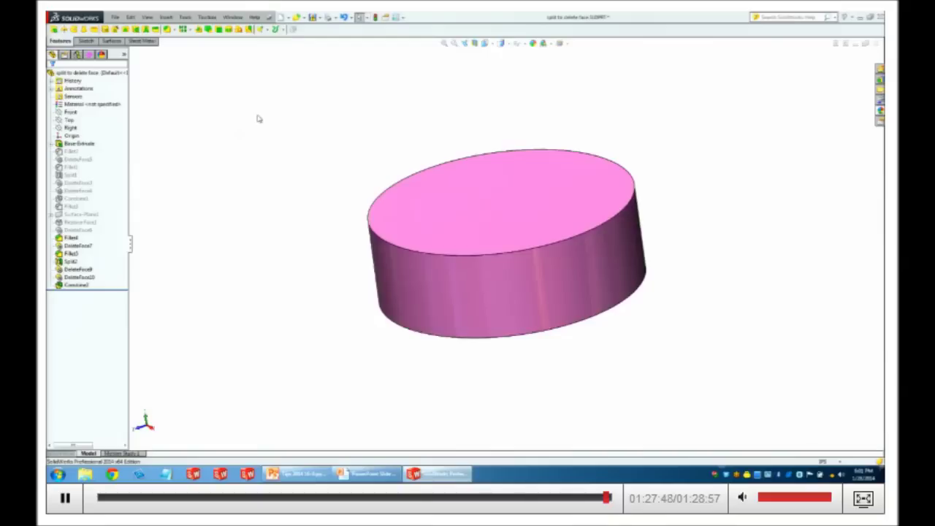
# Roll the model back to before the split and sketch an origin-centred circle wider than the disc on its flat upper face.
pyautogui.click(117, 278)
pyautogui.moveTo(119, 278); pyautogui.dragTo(117, 256)
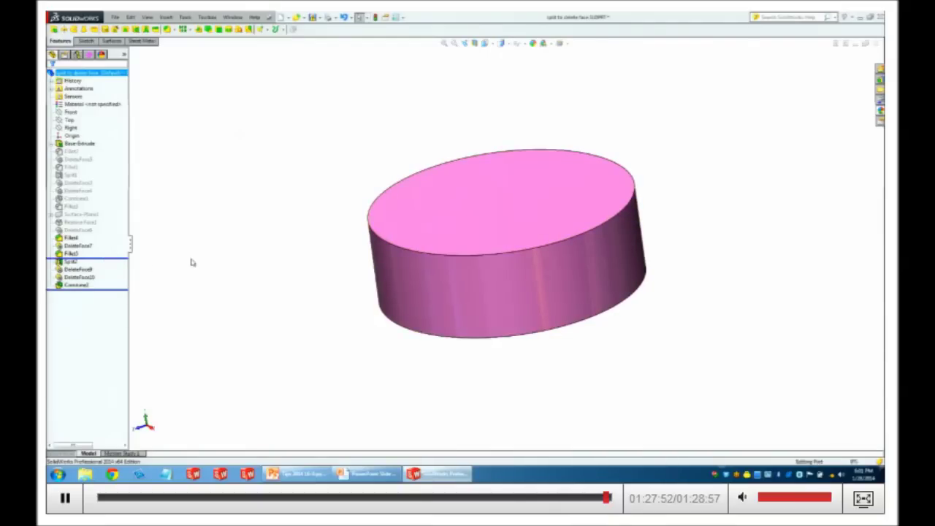
pyautogui.click(422, 209)
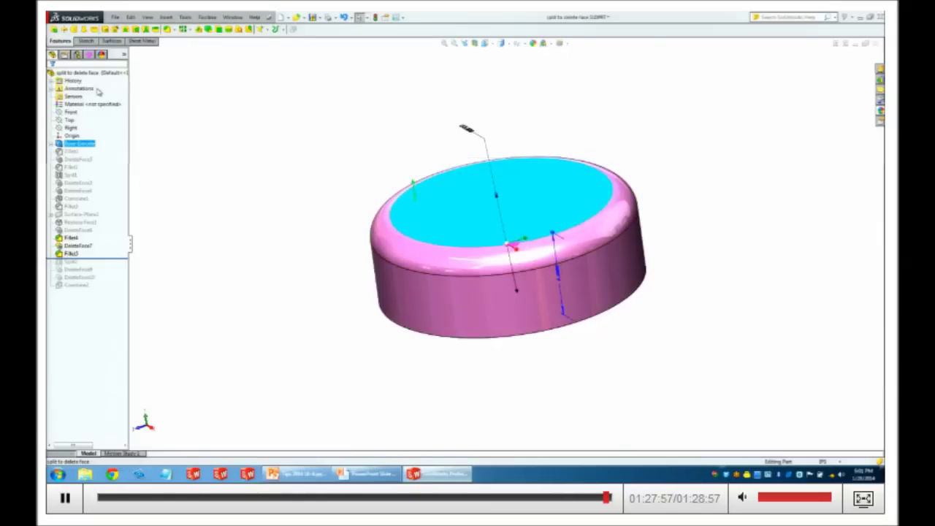
pyautogui.click(112, 42)
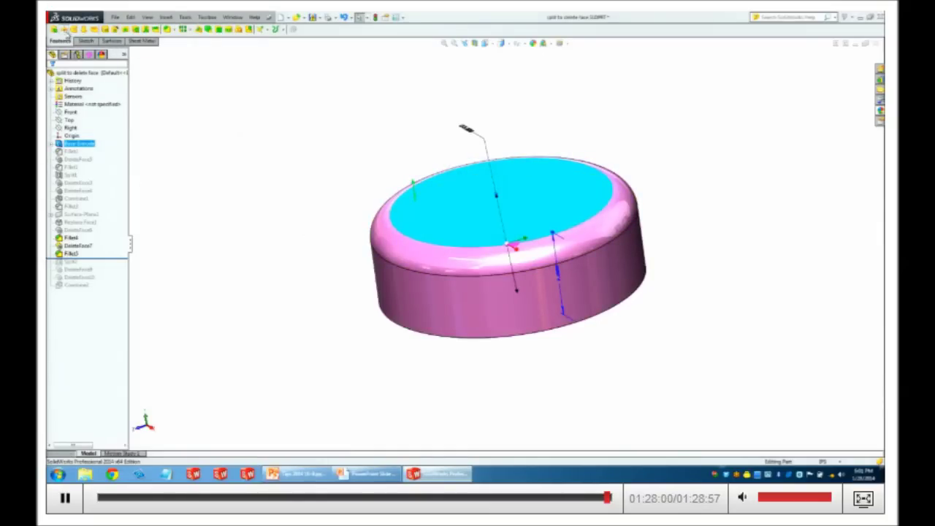
pyautogui.click(85, 41)
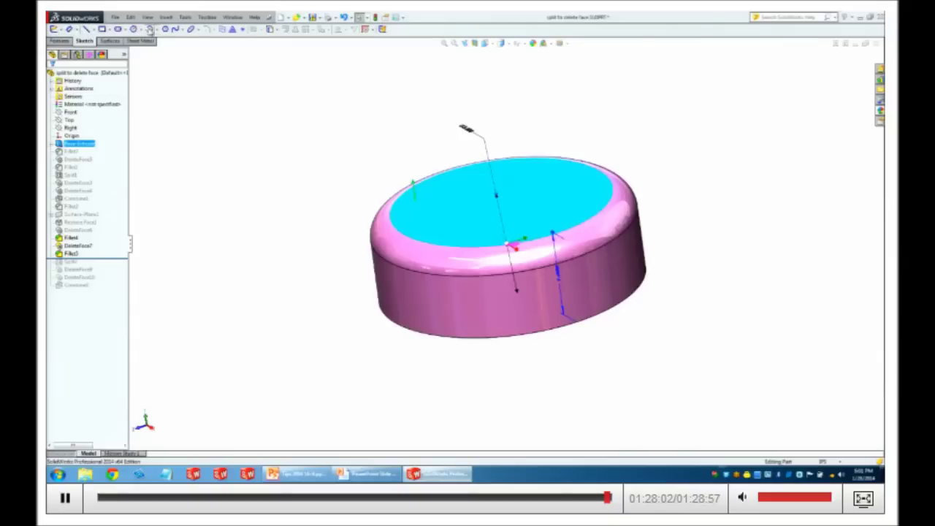
pyautogui.click(56, 29)
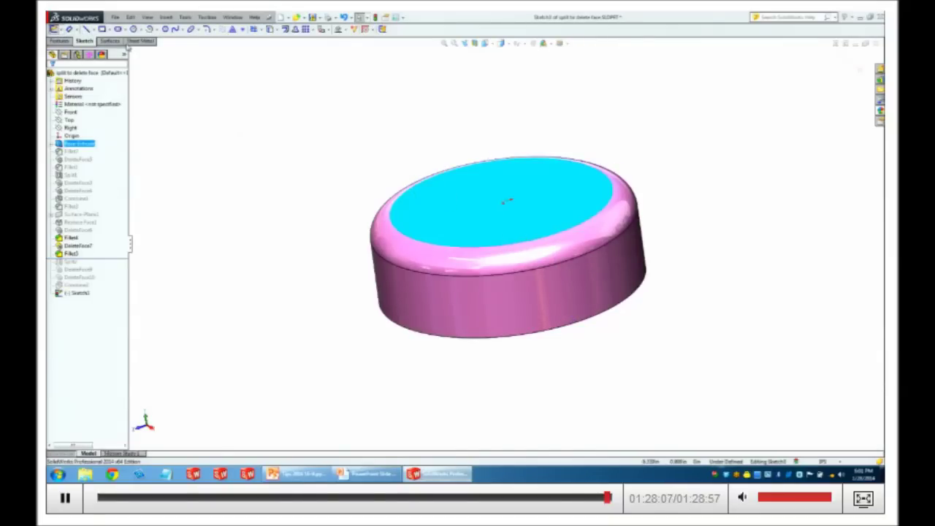
pyautogui.click(134, 29)
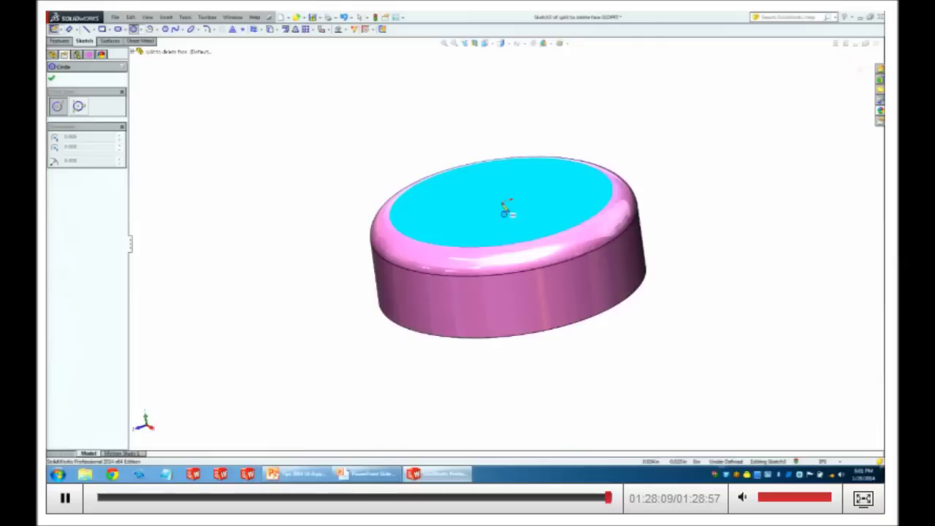
pyautogui.click(504, 203)
pyautogui.click(599, 271)
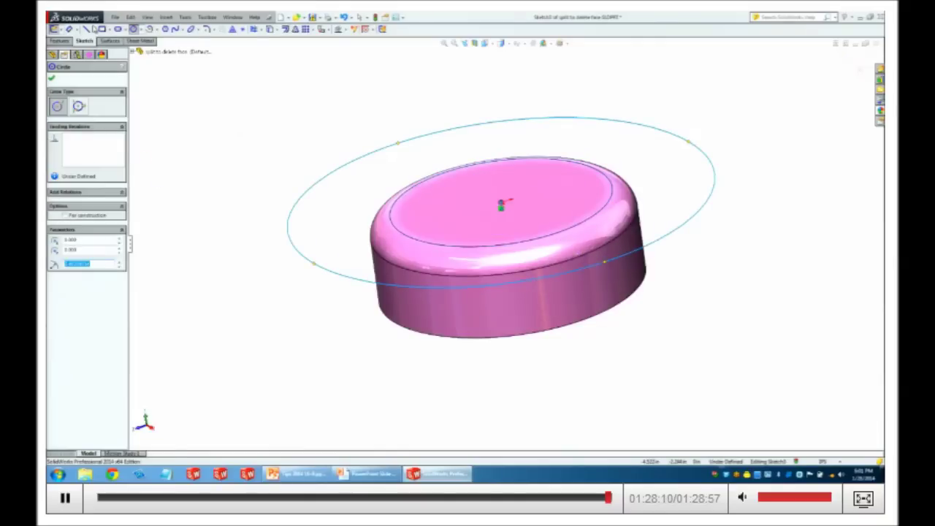
# Create a planar surface from the current circle sketch.
pyautogui.click(119, 41)
pyautogui.click(127, 31)
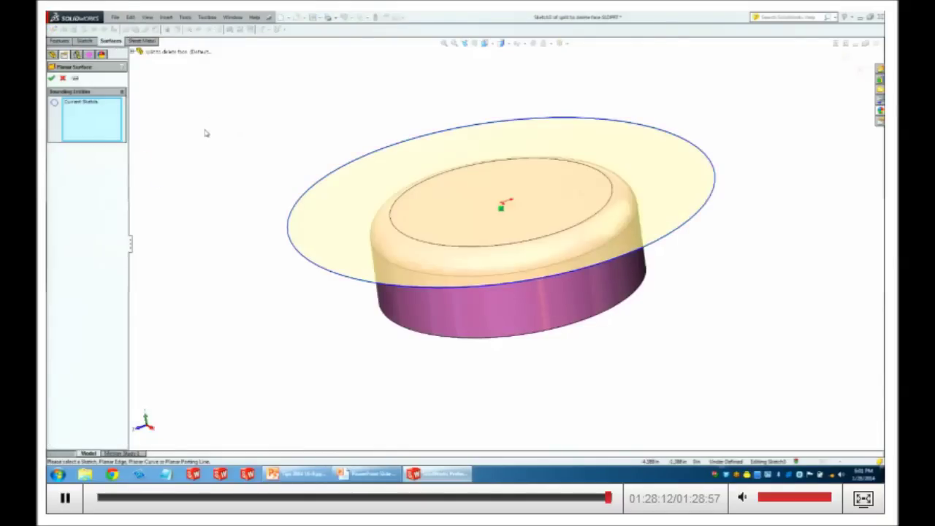
pyautogui.click(52, 78)
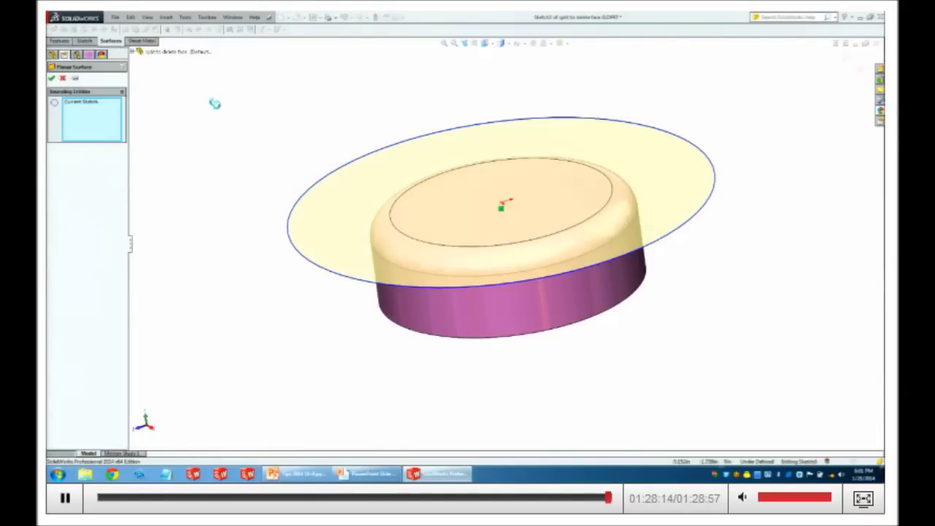
# Replace the disc's fillet face with the planar surface using Replace Face.
pyautogui.click(114, 42)
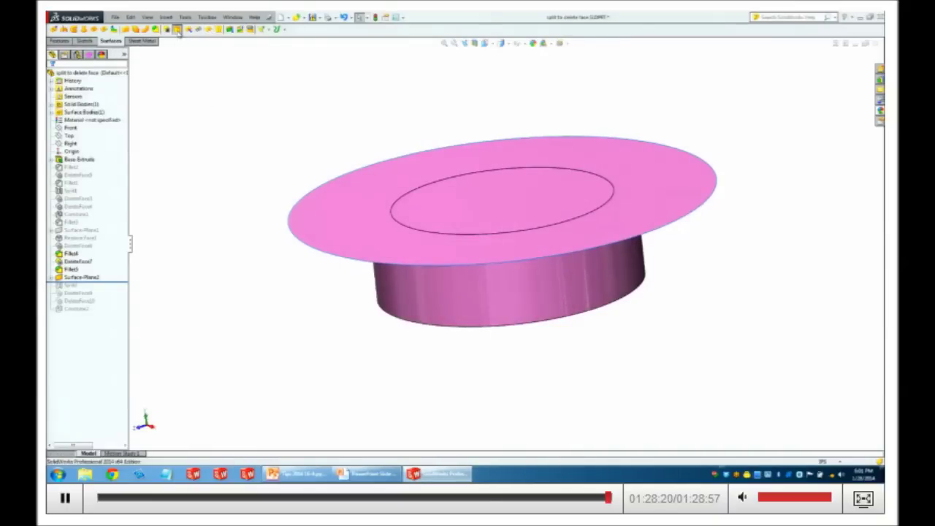
pyautogui.click(176, 29)
pyautogui.moveTo(299, 207); pyautogui.dragTo(363, 226, button='middle')
pyautogui.click(383, 225)
pyautogui.moveTo(317, 203); pyautogui.dragTo(350, 224, button='middle')
pyautogui.click(350, 223)
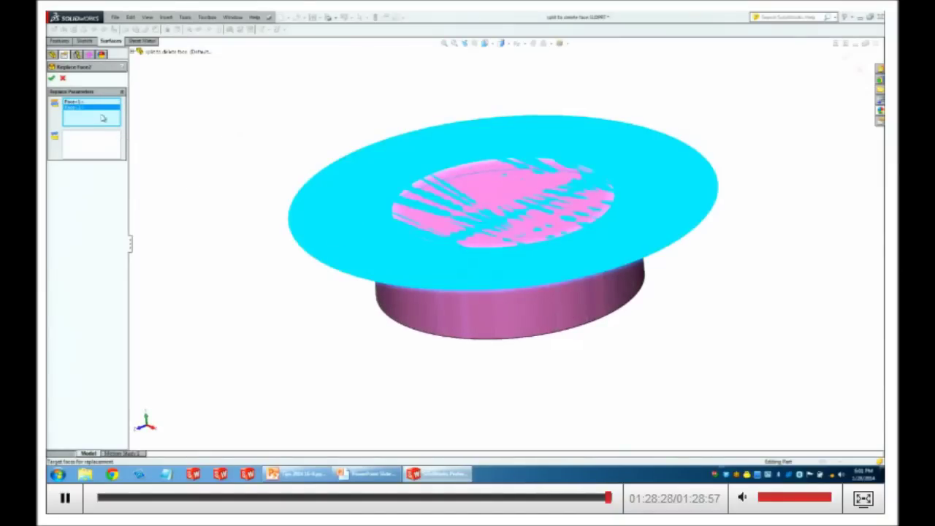
pyautogui.click(358, 227)
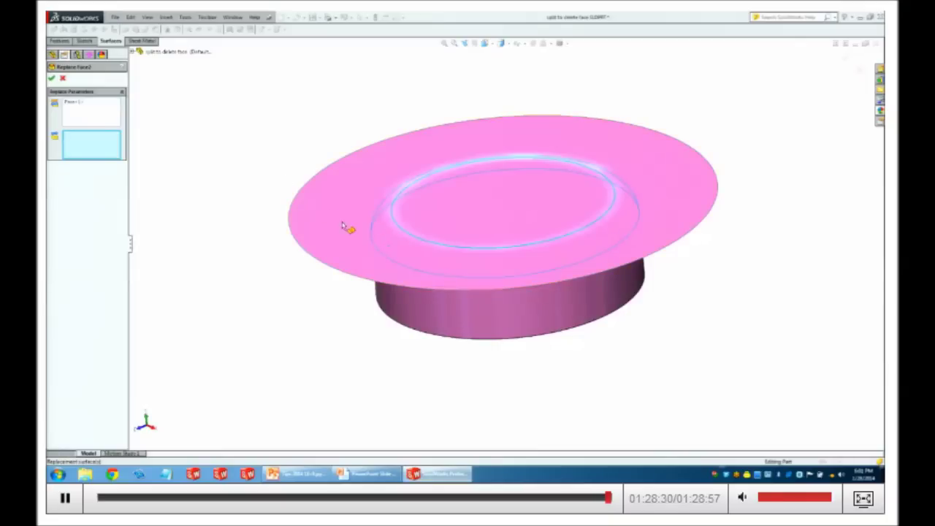
pyautogui.click(343, 226)
pyautogui.click(52, 79)
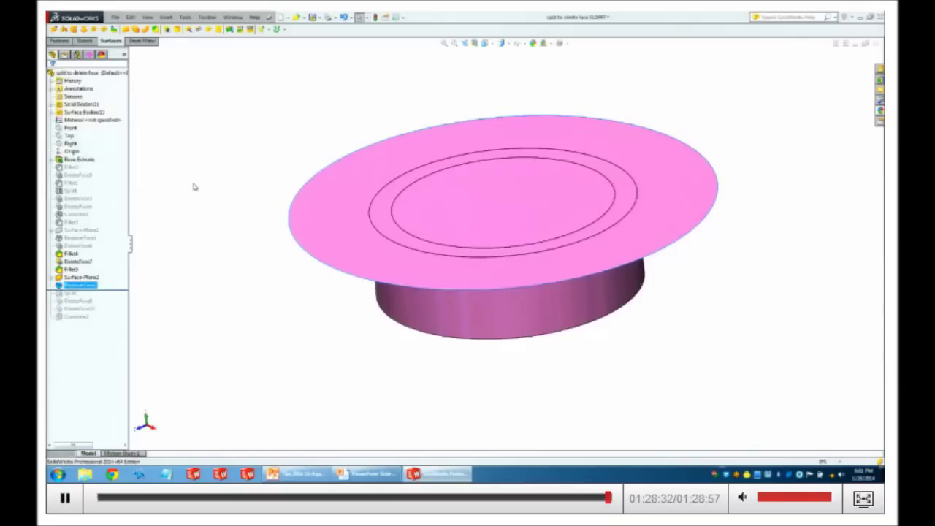
# Hide the planar surface and remove the inner circular face on the disc's upper side with Delete Face, finishing in isometric view.
pyautogui.rightClick(306, 192)
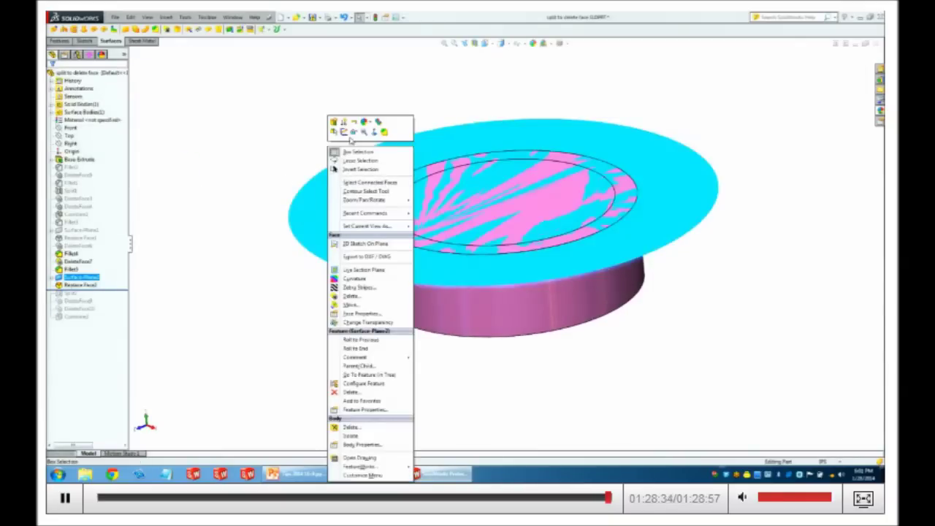
pyautogui.press('Escape')
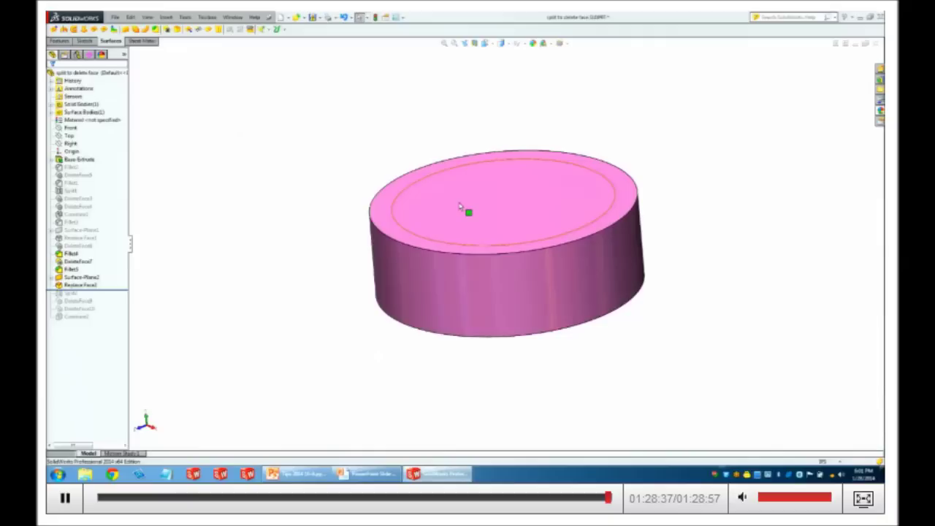
pyautogui.click(462, 206)
pyautogui.rightClick(462, 207)
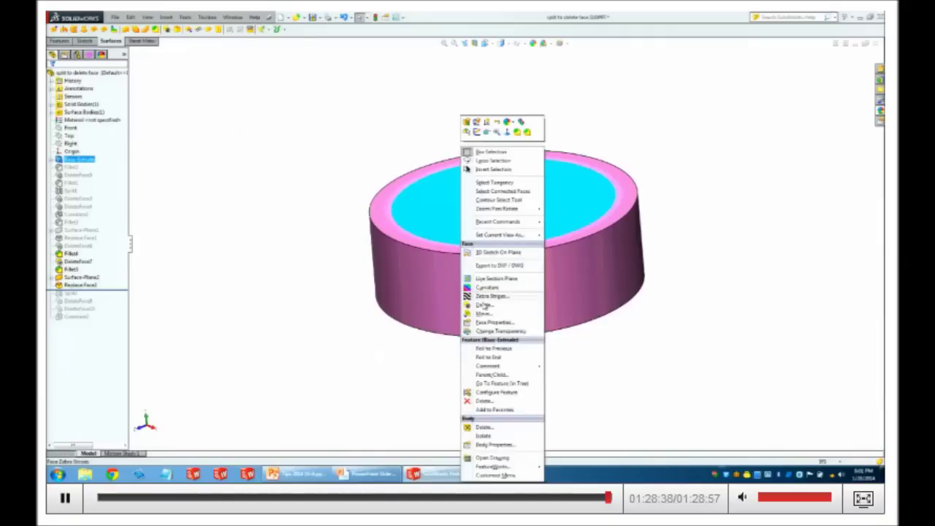
pyautogui.click(479, 305)
pyautogui.click(52, 77)
pyautogui.hotkey('ctrl', '7')
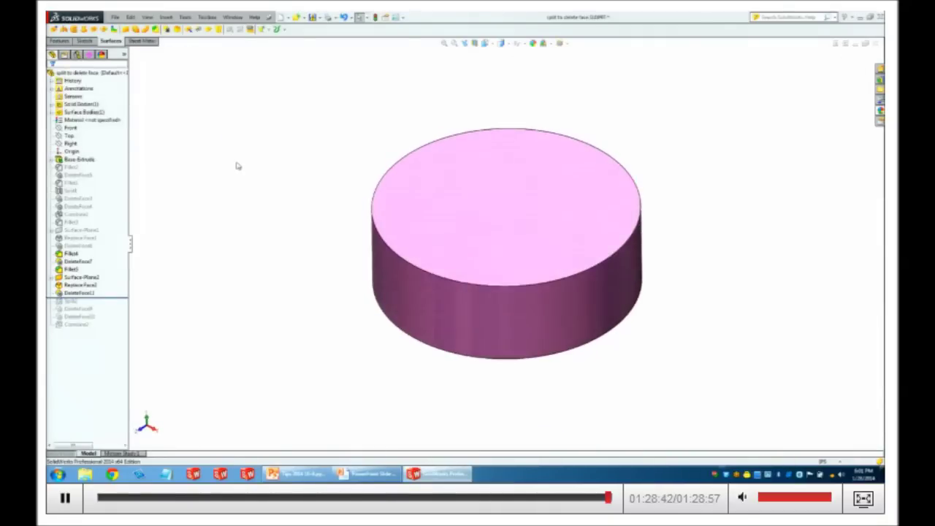